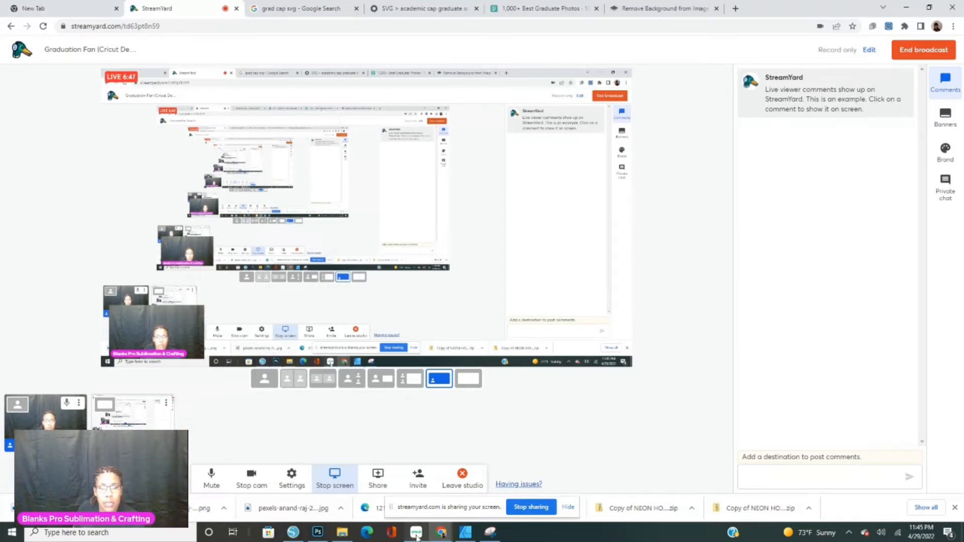
Step: Return from Cricut Design Space to the StreamYard studio window
click(416, 534)
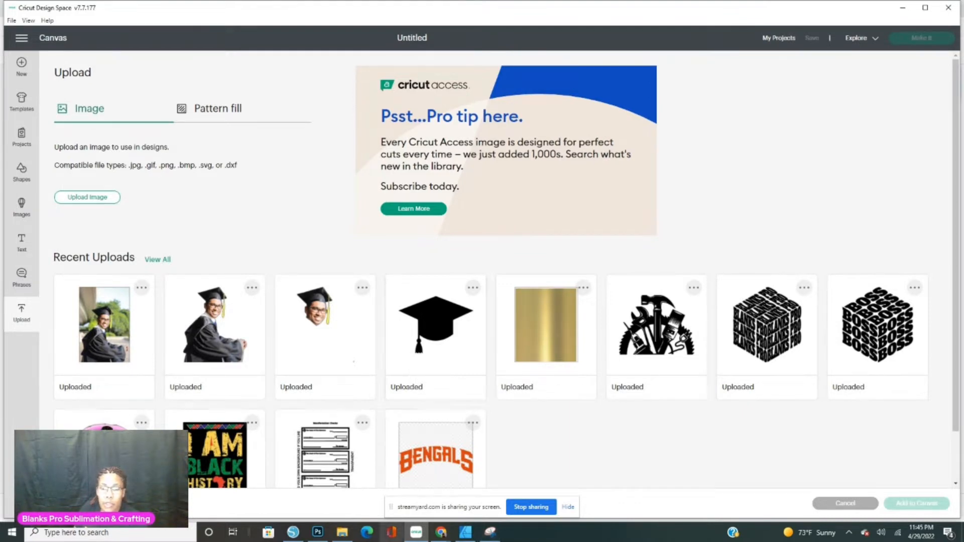
click(438, 538)
mouse_move(437, 538)
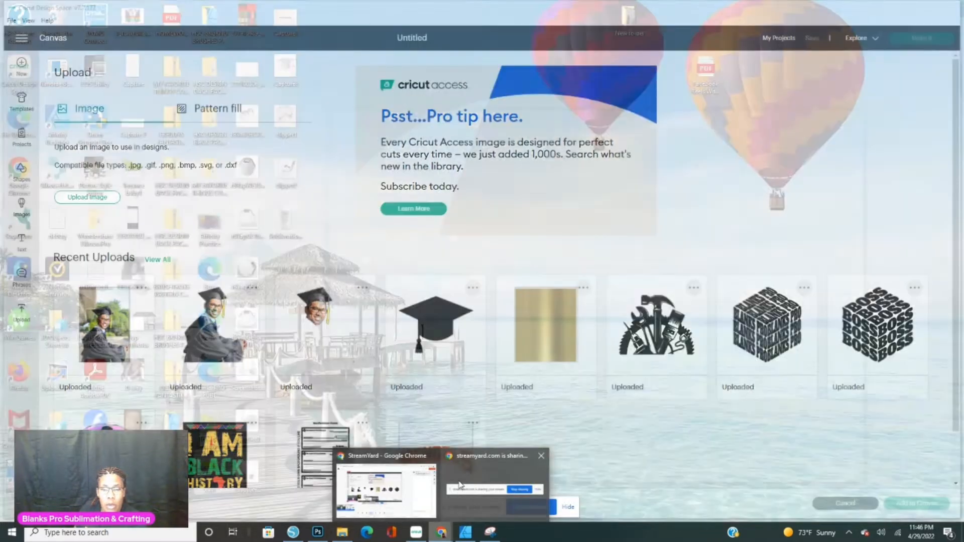
mouse_move(424, 500)
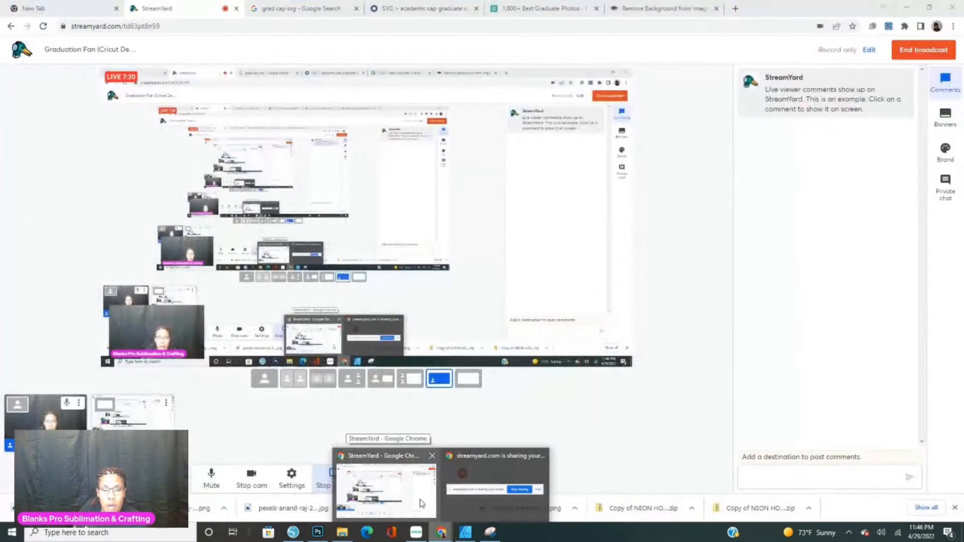
click(423, 501)
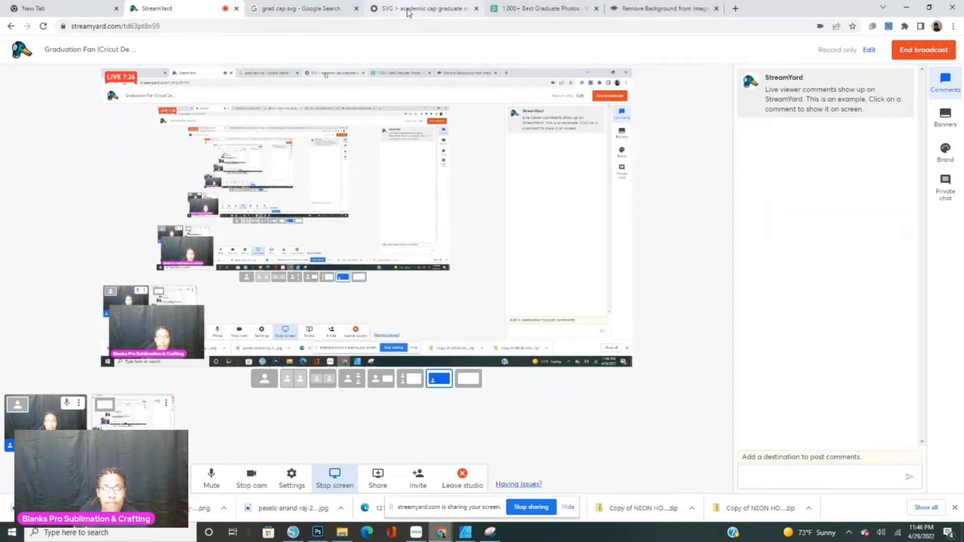
Step: Open the SVG Silh academic cap silhouette's source page from the 'grad cap svg' image results
click(295, 14)
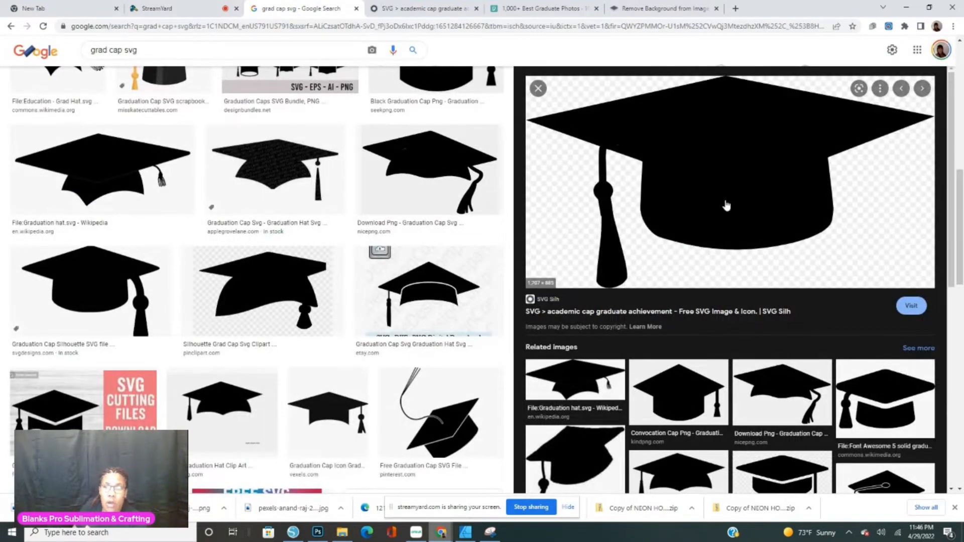
scroll(727, 205, down, 6)
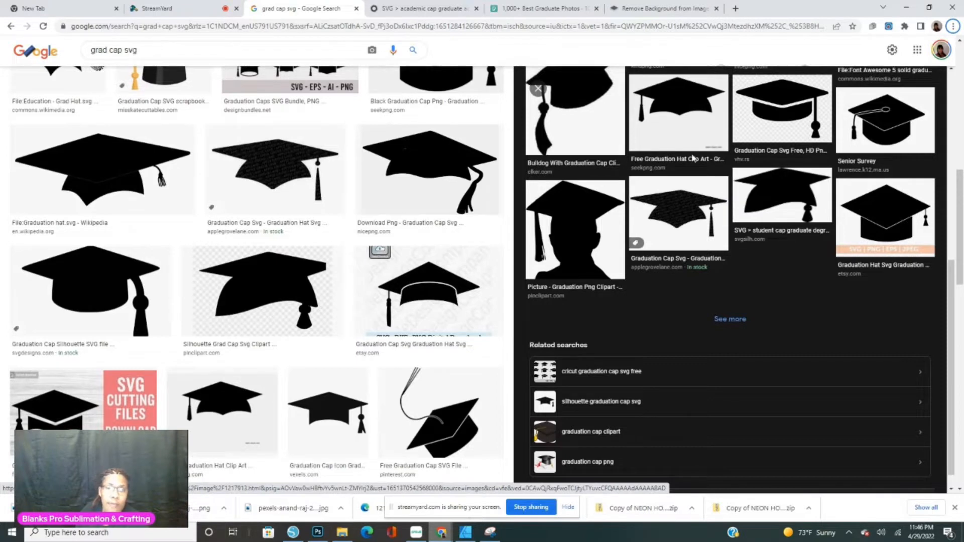
click(727, 206)
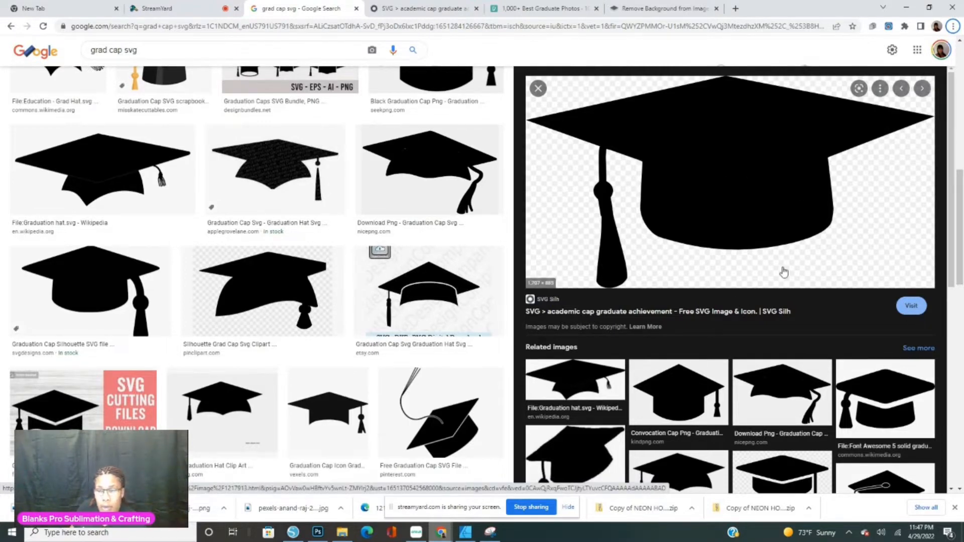
click(911, 306)
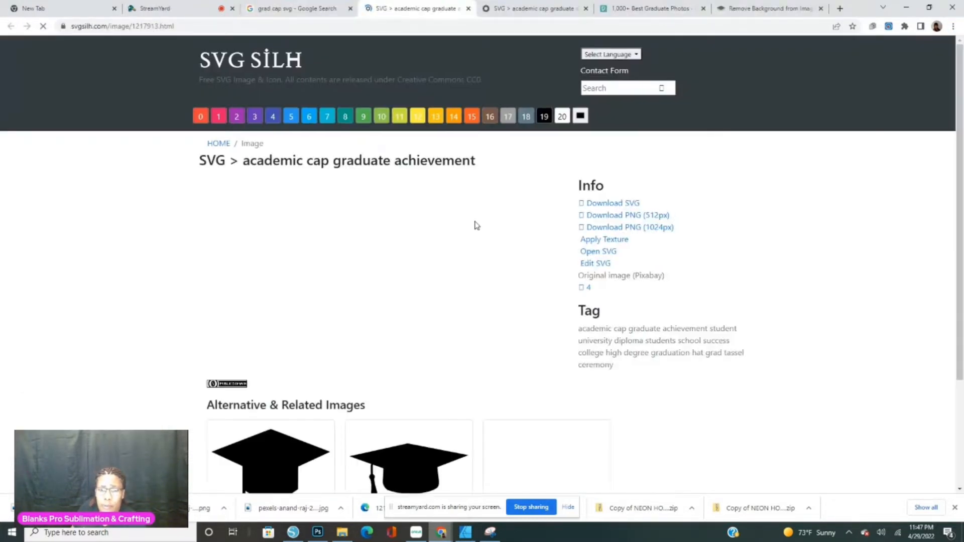
scroll(866, 272, down, 3)
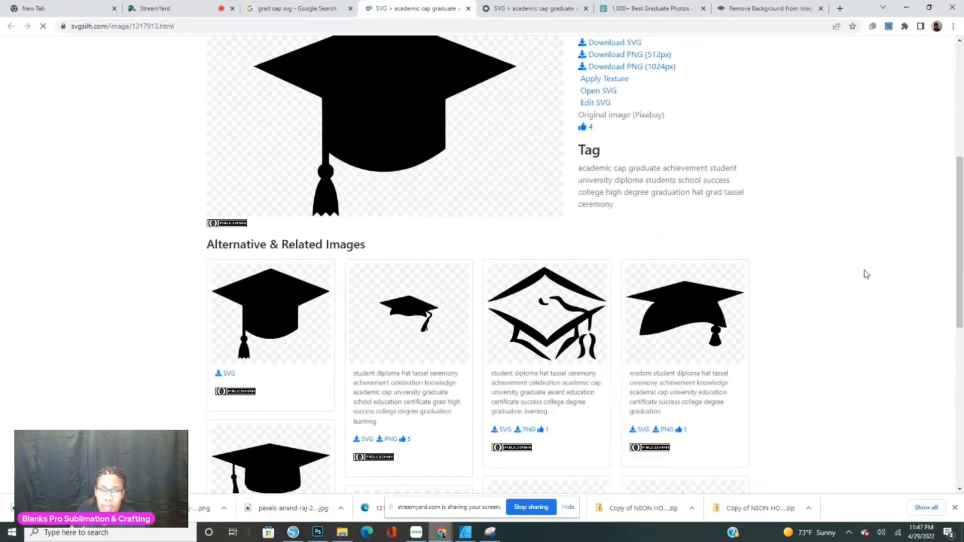
scroll(878, 262, up, 1)
scroll(873, 264, up, 1)
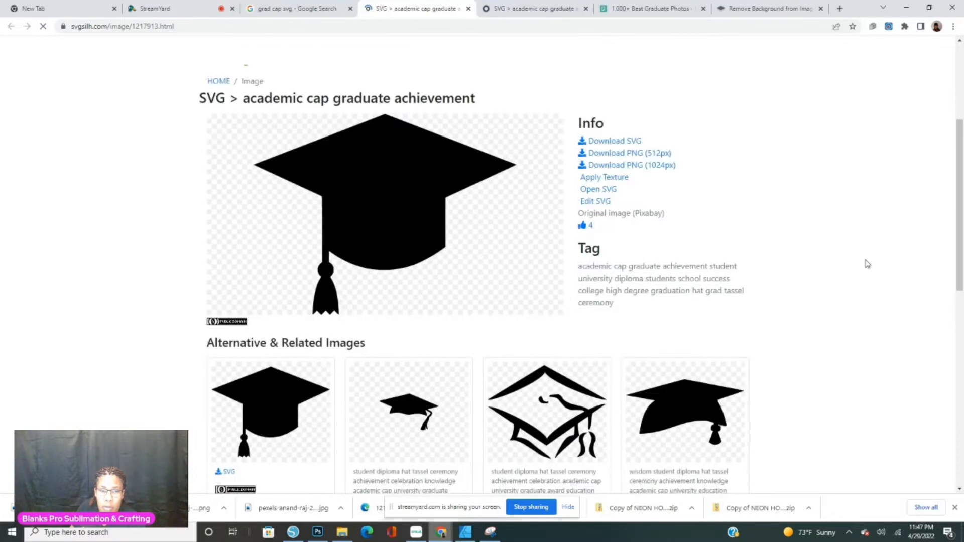
scroll(867, 264, down, 2)
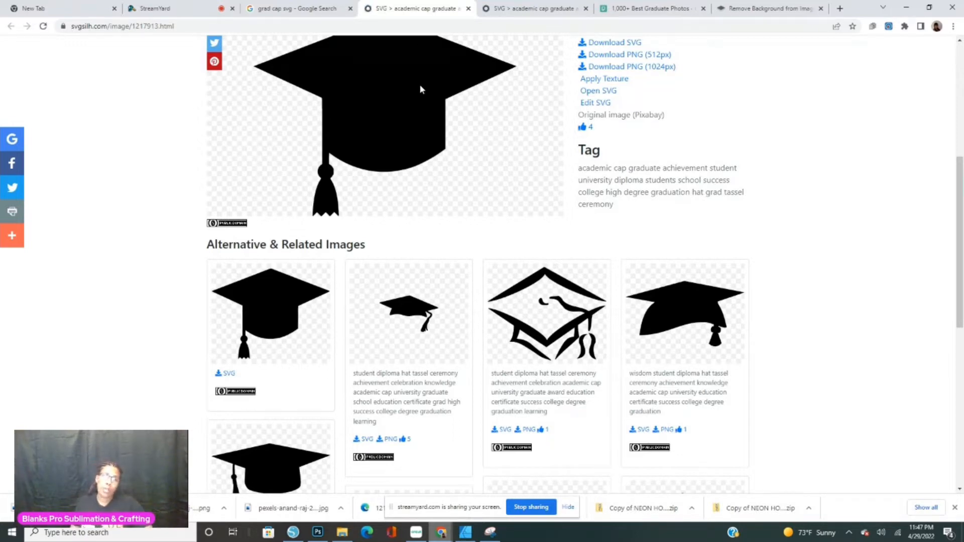
scroll(448, 160, up, 2)
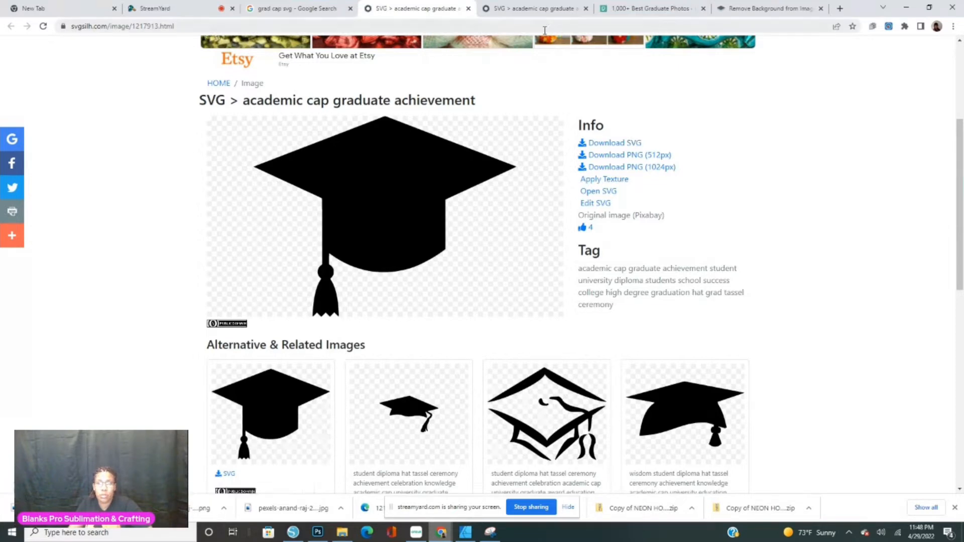
Step: Download the academic cap silhouette SVG, reopening the SVG Silh page after closing the raw view
click(583, 144)
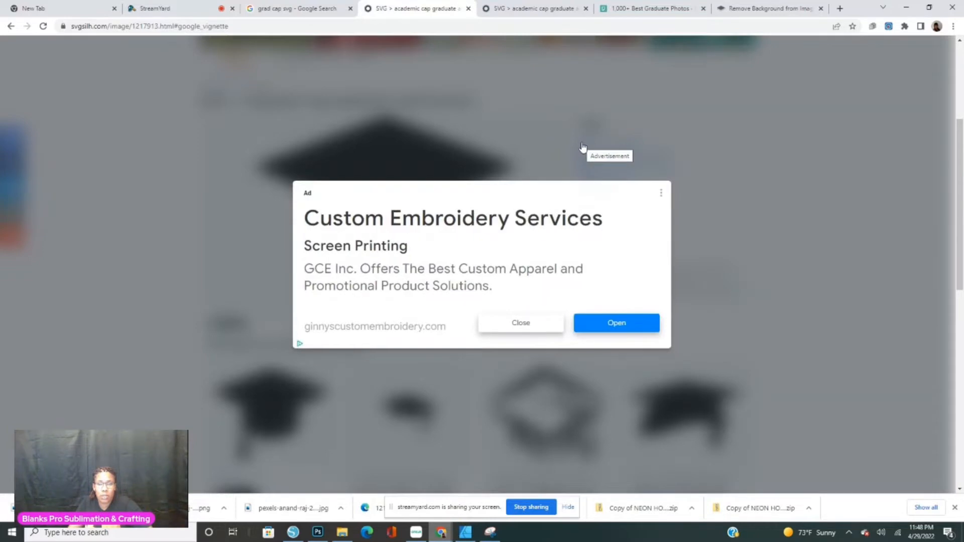
click(532, 328)
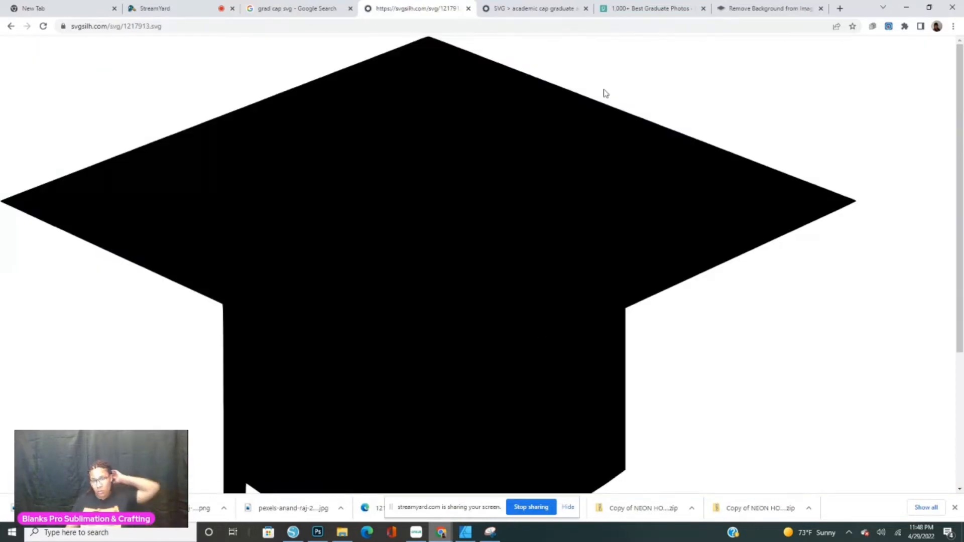
scroll(610, 206, down, 4)
scroll(611, 209, up, 4)
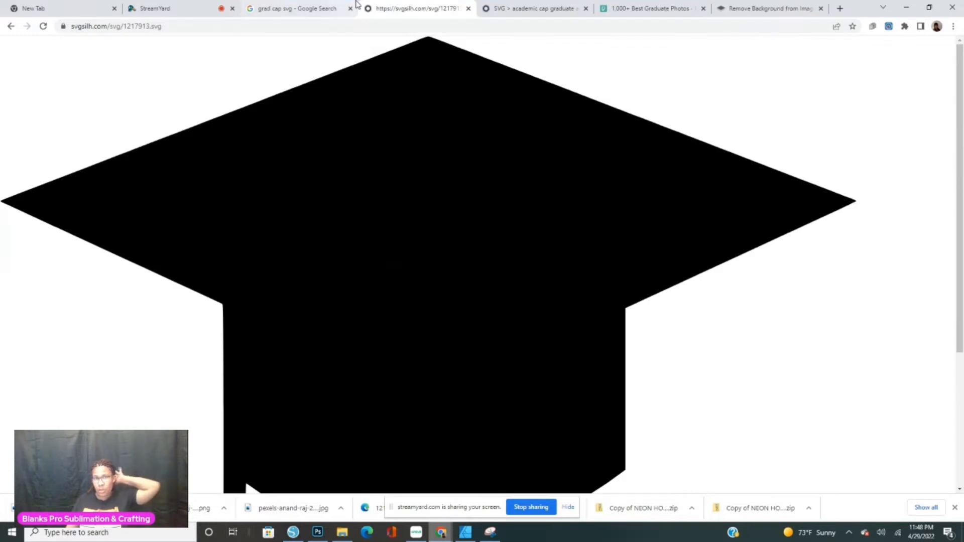
click(468, 8)
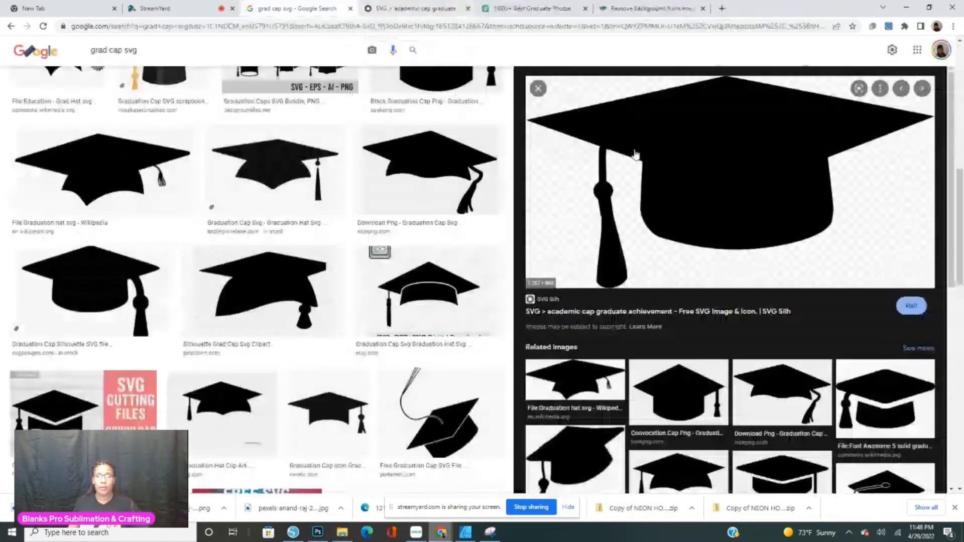
click(763, 143)
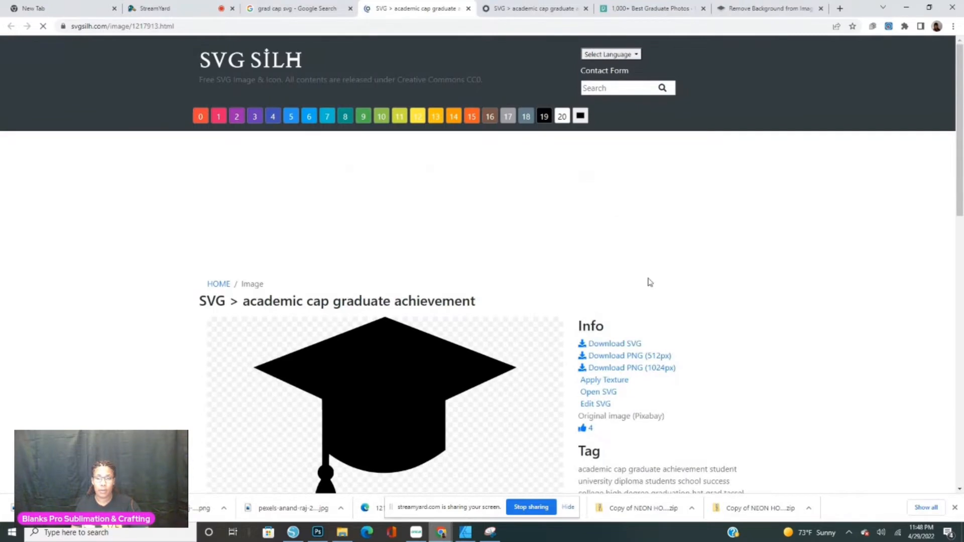
scroll(647, 283, down, 4)
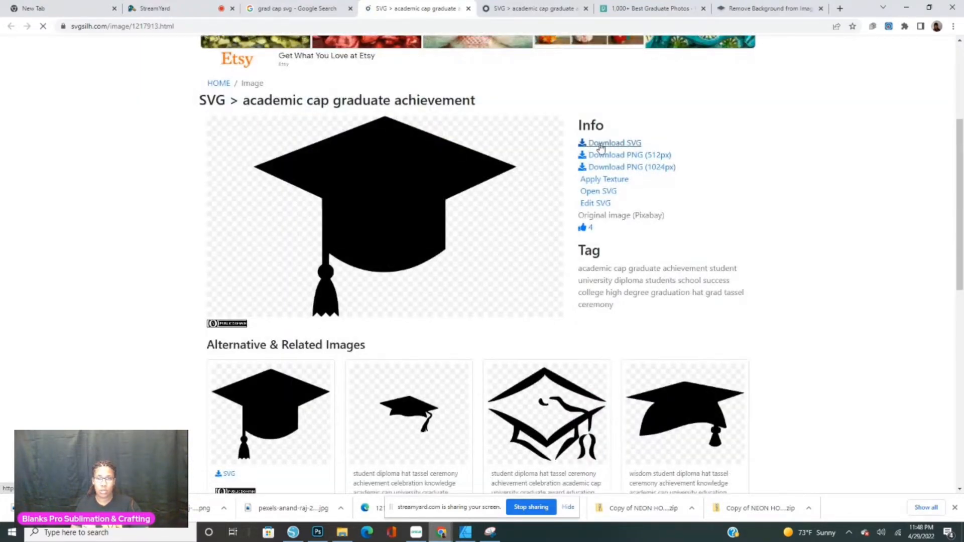
click(600, 146)
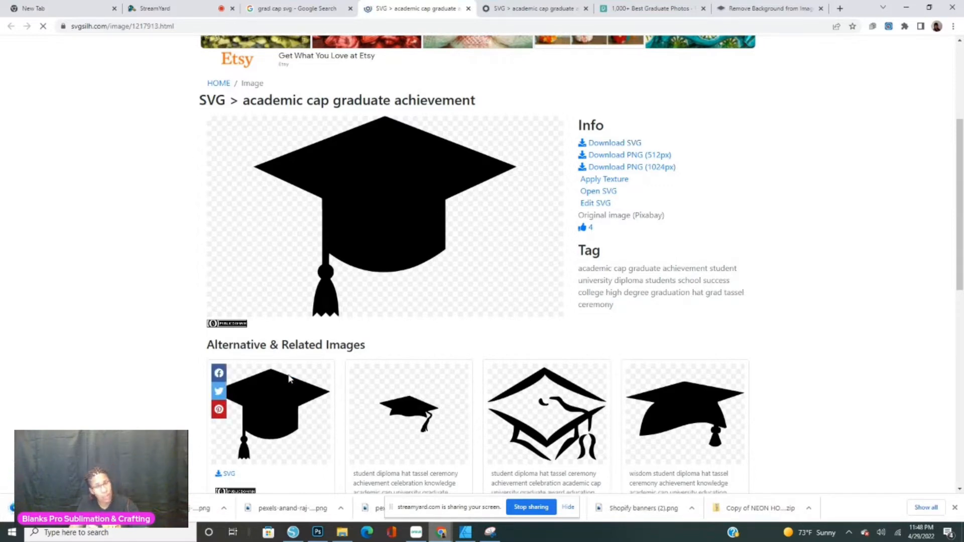
mouse_move(357, 411)
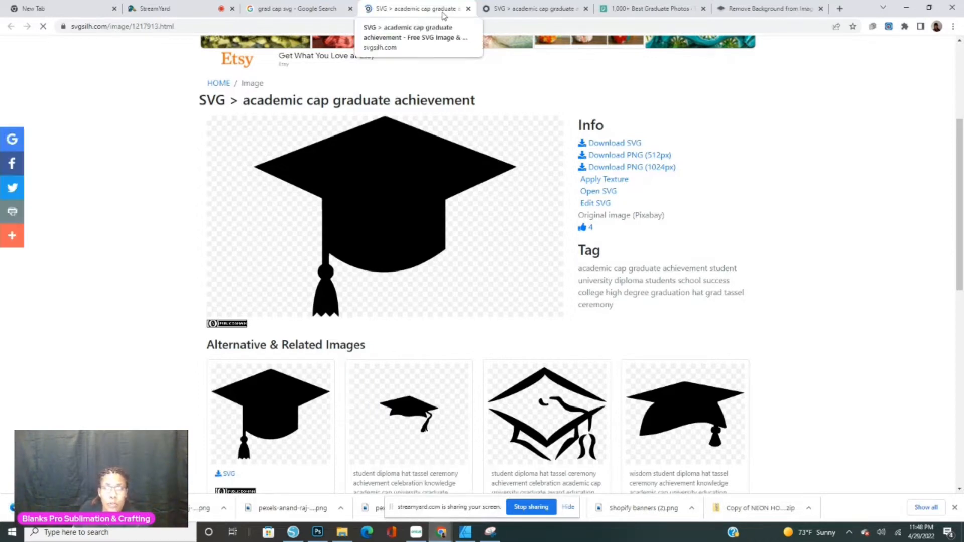
Step: Download the Pexels photo of the smiling graduate in glasses with a yellow-tasselled cap
click(652, 9)
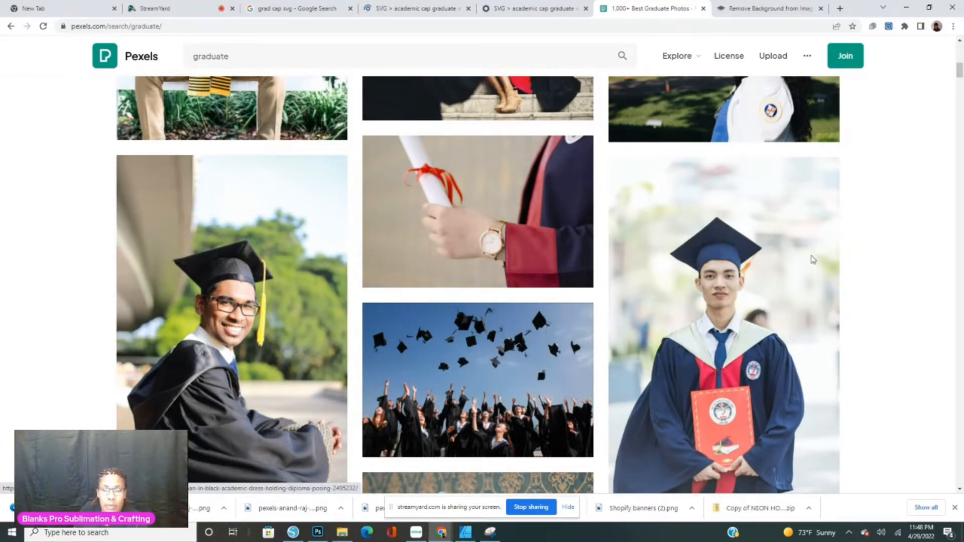
scroll(519, 340, down, 4)
scroll(519, 340, up, 3)
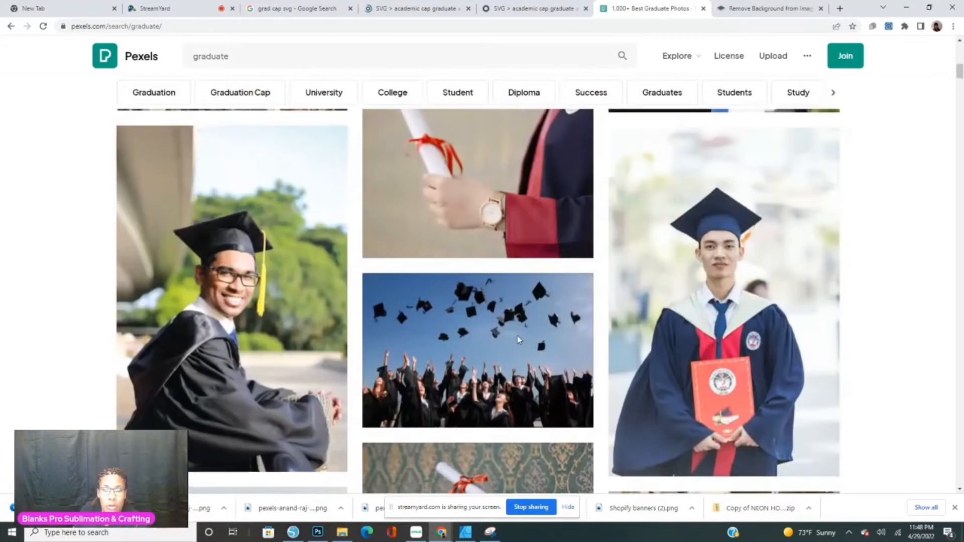
mouse_move(225, 213)
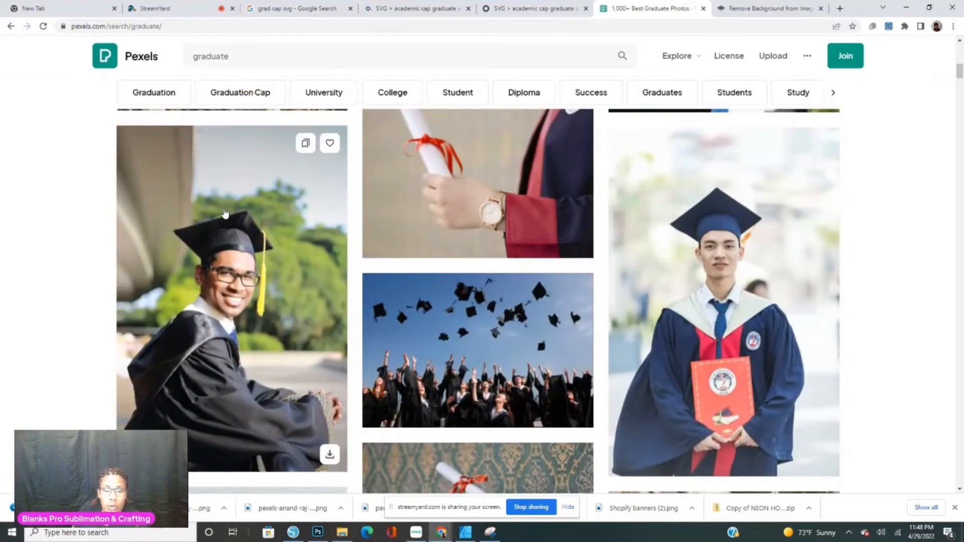
click(330, 456)
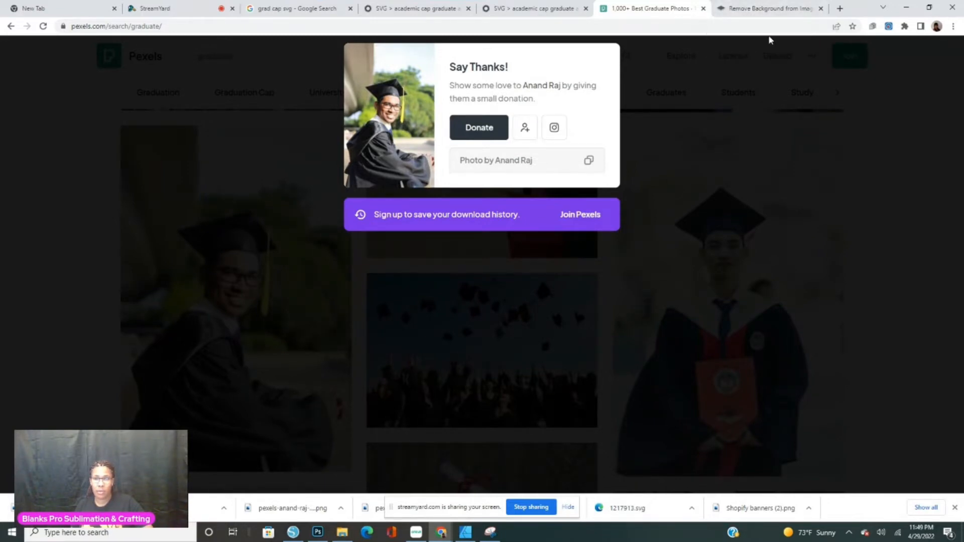
Step: Close the Pexels page and the old remove.bg editor, returning to the upload page
click(703, 8)
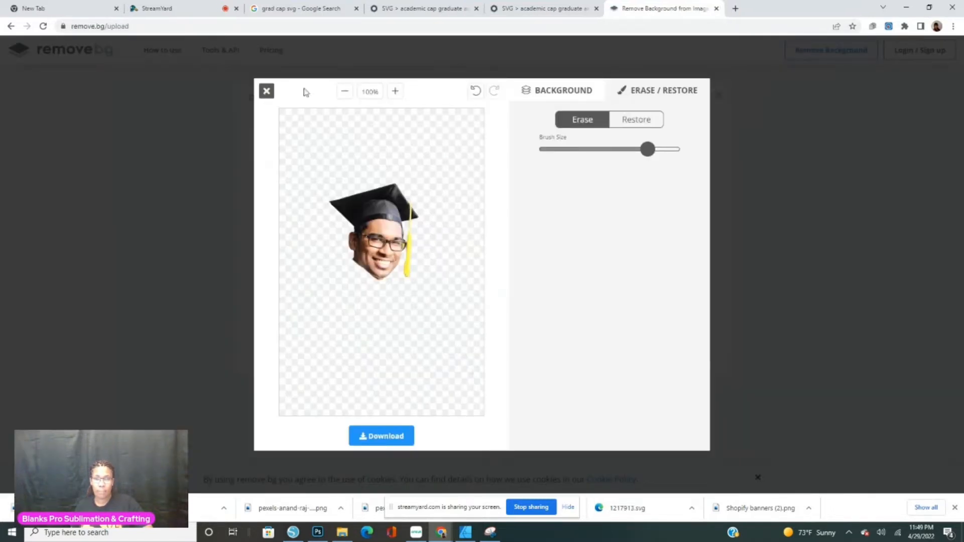
click(266, 91)
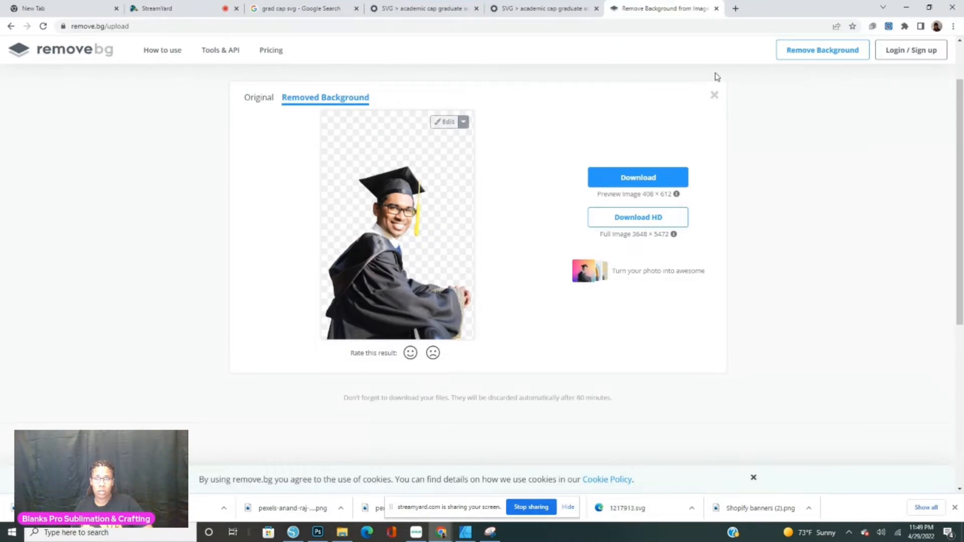
click(11, 27)
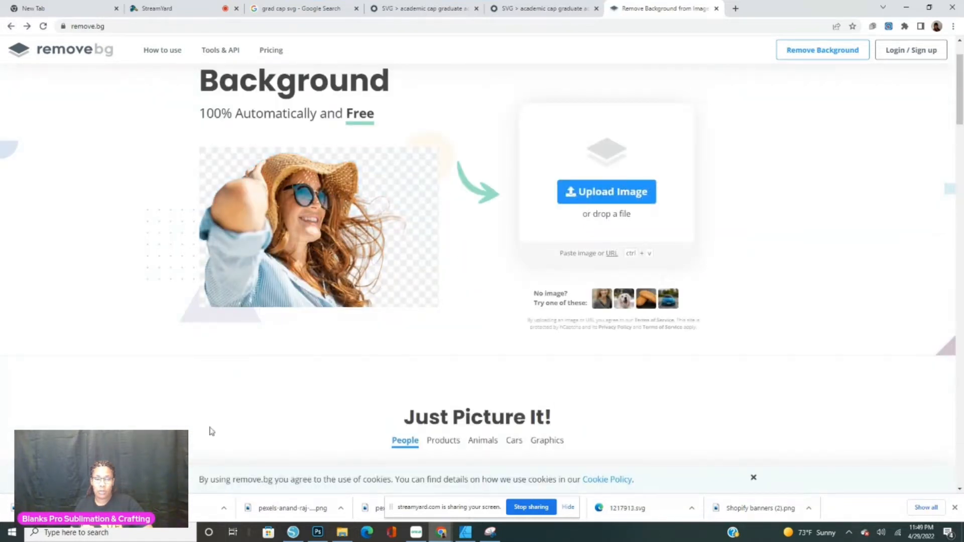
Step: Upload the graduate photo to remove.bg, download the cutout, and open its editor
drag(111, 508, 580, 189)
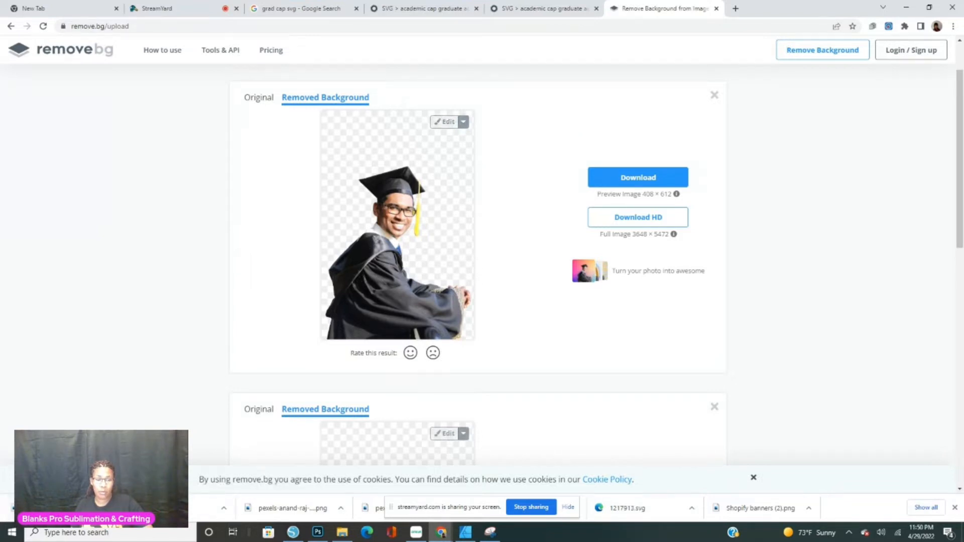
click(657, 178)
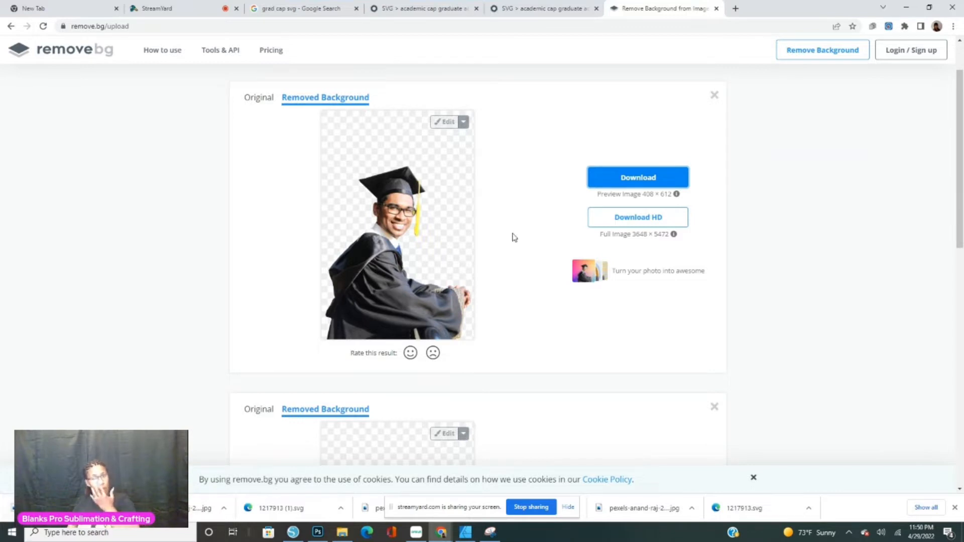
click(442, 121)
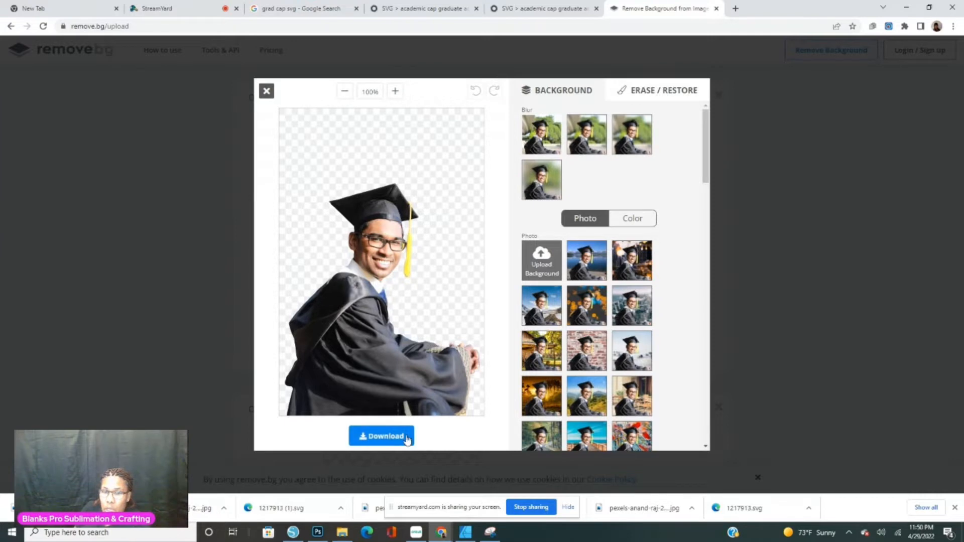
Step: Erase the graduate's gown below the face with the Erase brush
click(676, 95)
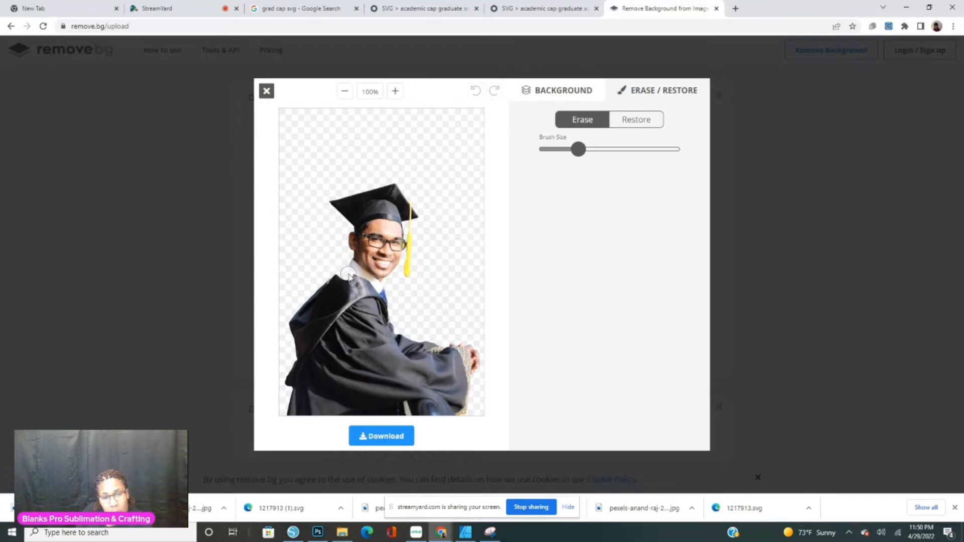
drag(349, 275, 391, 294)
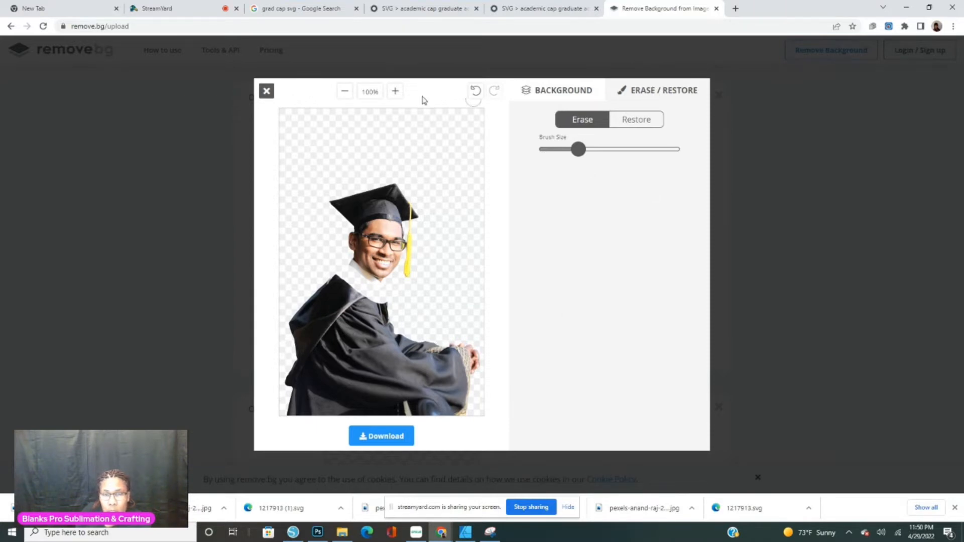
click(475, 91)
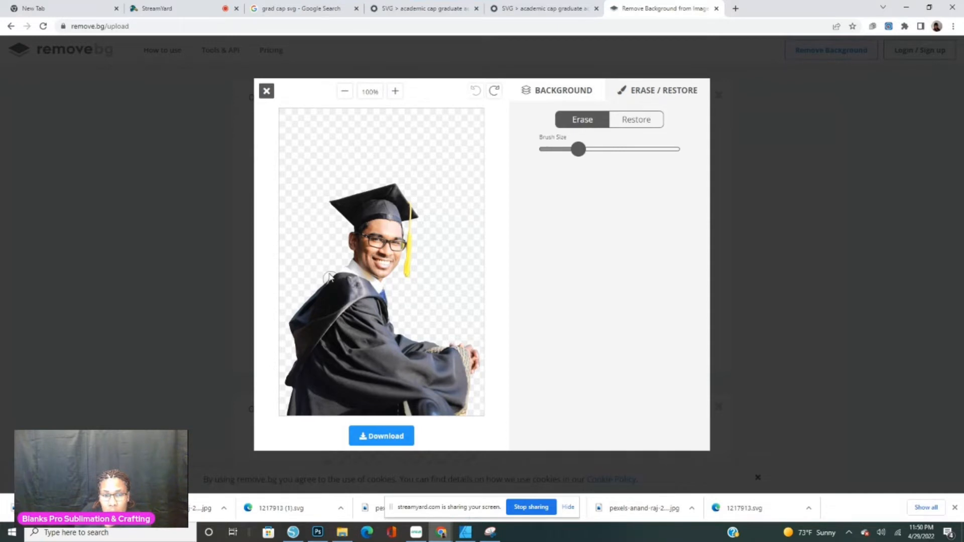
drag(329, 274, 389, 314)
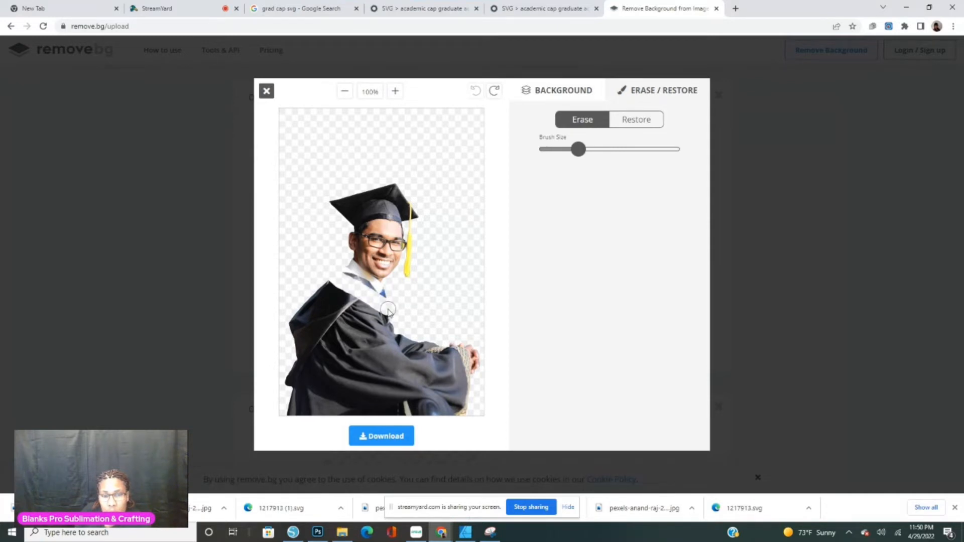
mouse_move(437, 334)
mouse_down()
mouse_move(478, 373)
mouse_move(458, 410)
mouse_move(293, 419)
mouse_up()
mouse_move(305, 298)
mouse_down()
mouse_move(366, 290)
mouse_move(321, 284)
mouse_move(376, 304)
mouse_move(301, 304)
mouse_move(379, 321)
mouse_move(313, 294)
mouse_move(374, 312)
mouse_move(298, 376)
mouse_move(297, 389)
mouse_up()
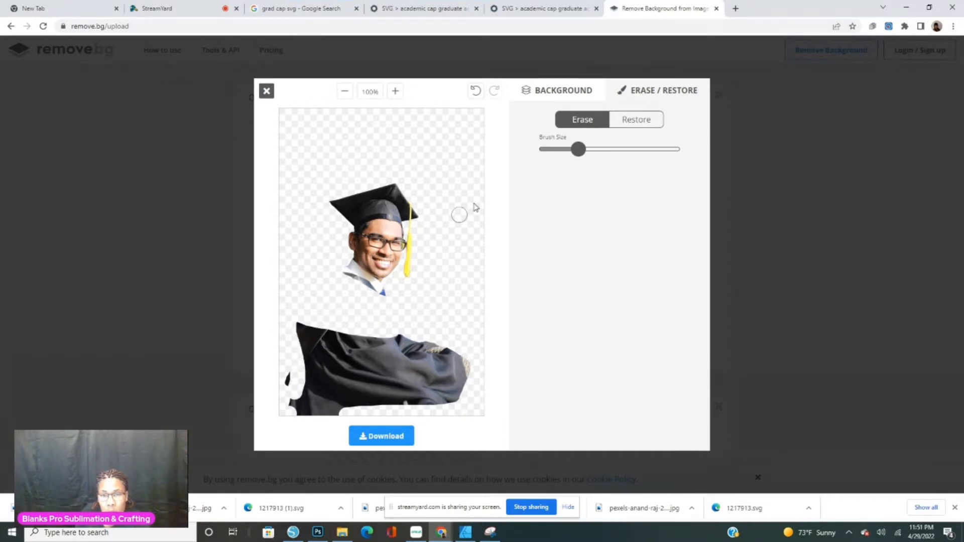
drag(577, 149, 678, 157)
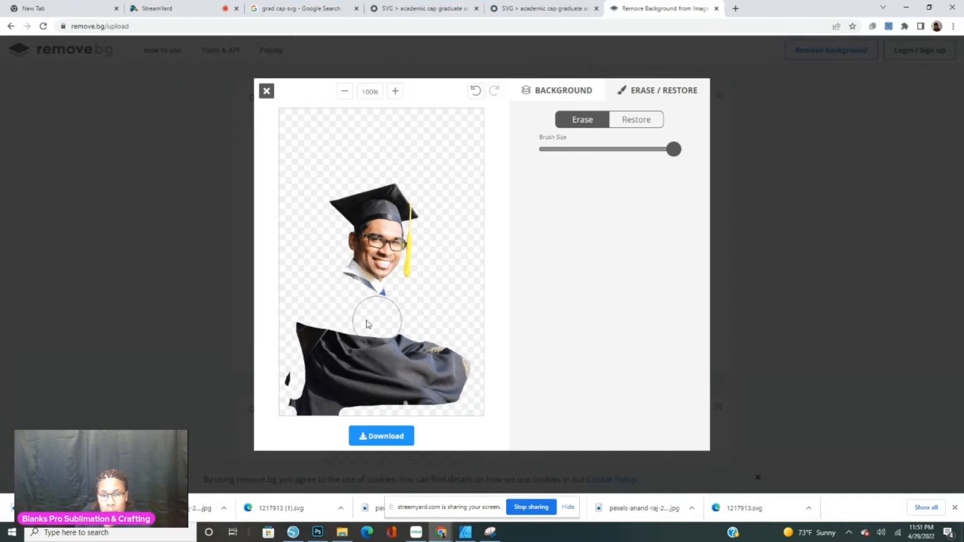
mouse_move(289, 337)
mouse_down()
mouse_move(383, 340)
mouse_move(295, 370)
mouse_move(279, 394)
mouse_up()
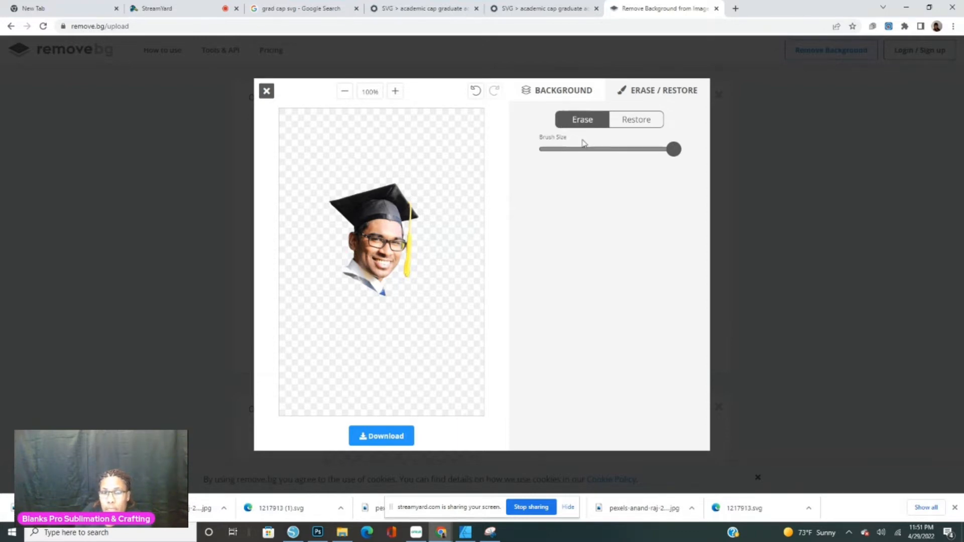
Step: Restore a rounded patch of gown just below the face
click(391, 443)
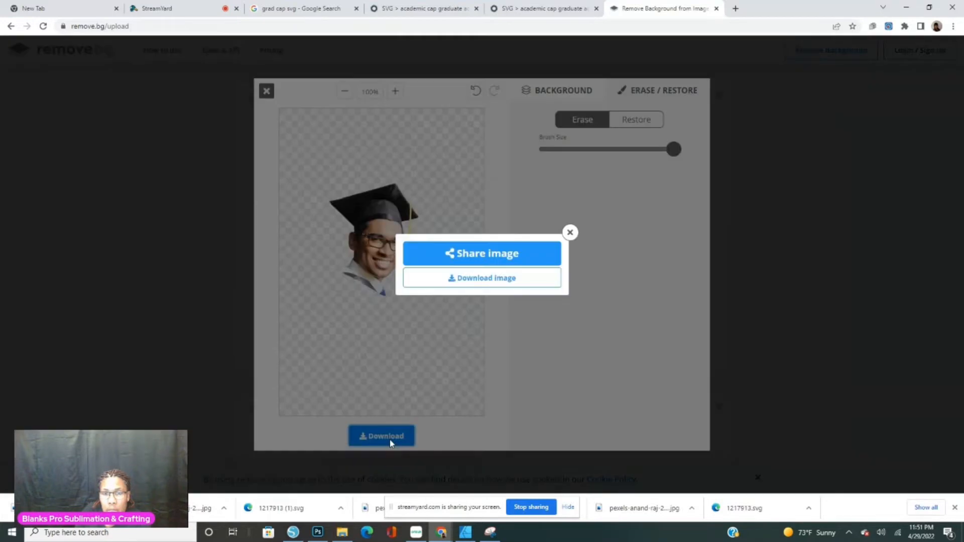
click(570, 233)
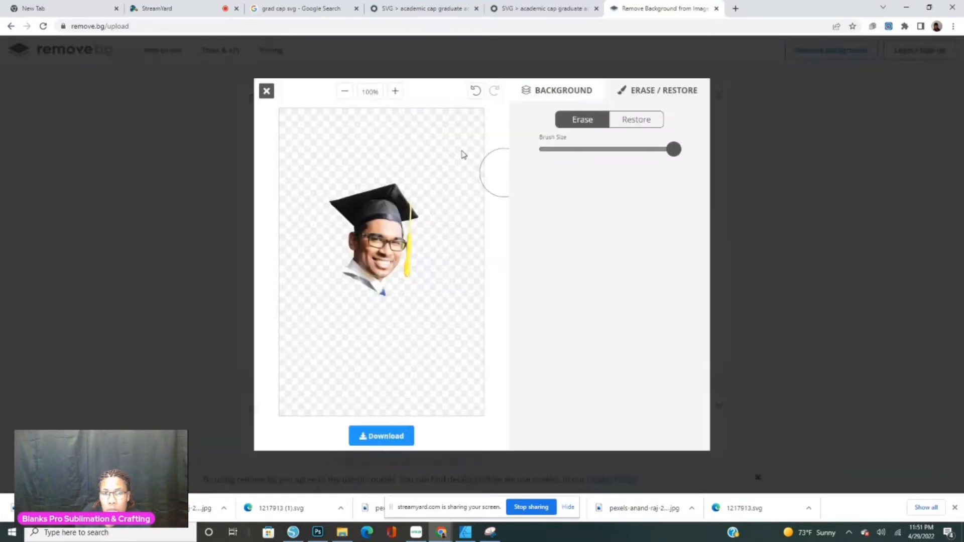
click(640, 122)
drag(356, 289, 362, 300)
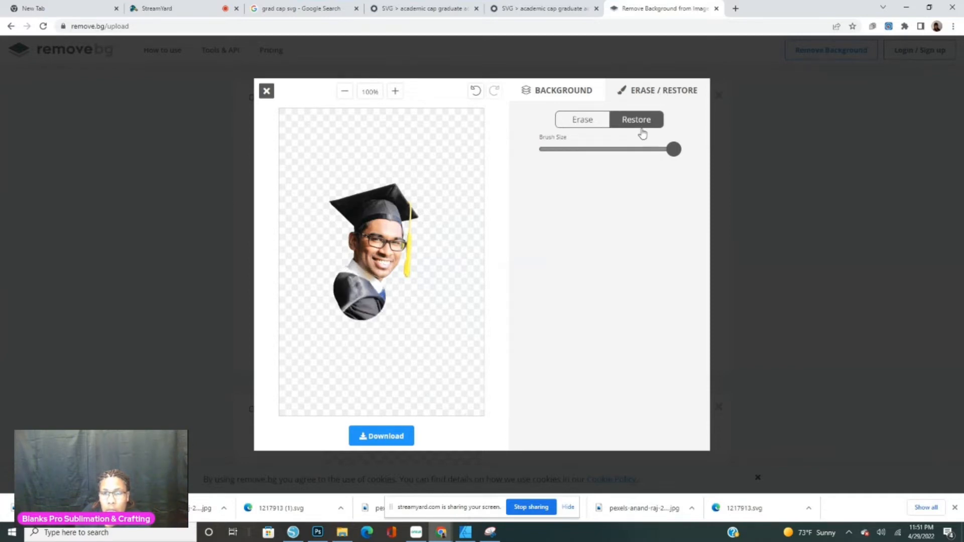
Step: Download the trimmed cutout as a PNG and close the remove.bg tab
click(388, 436)
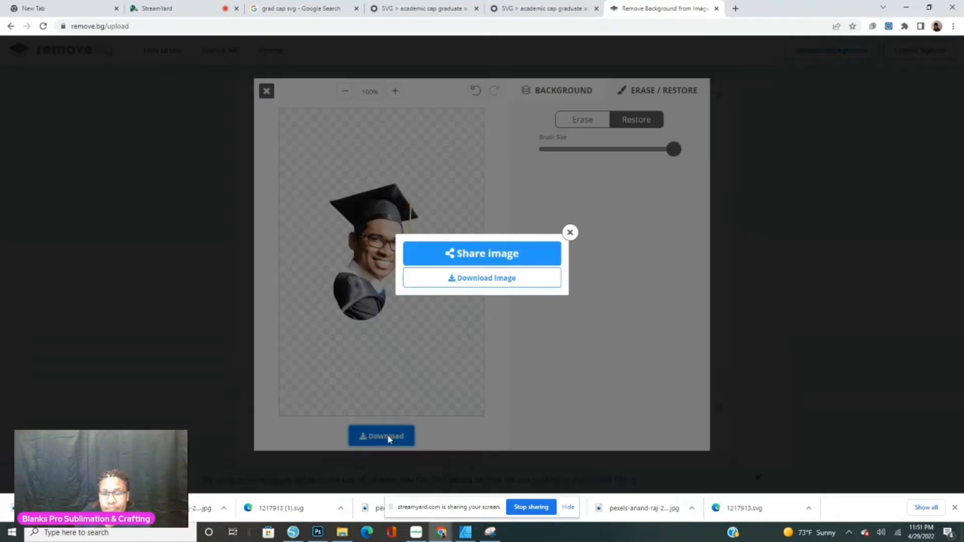
click(497, 282)
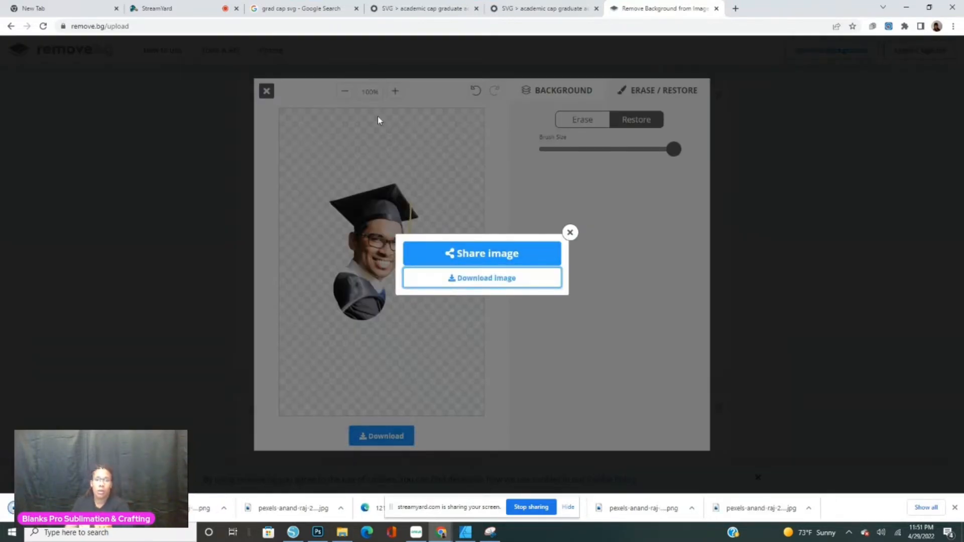
click(573, 233)
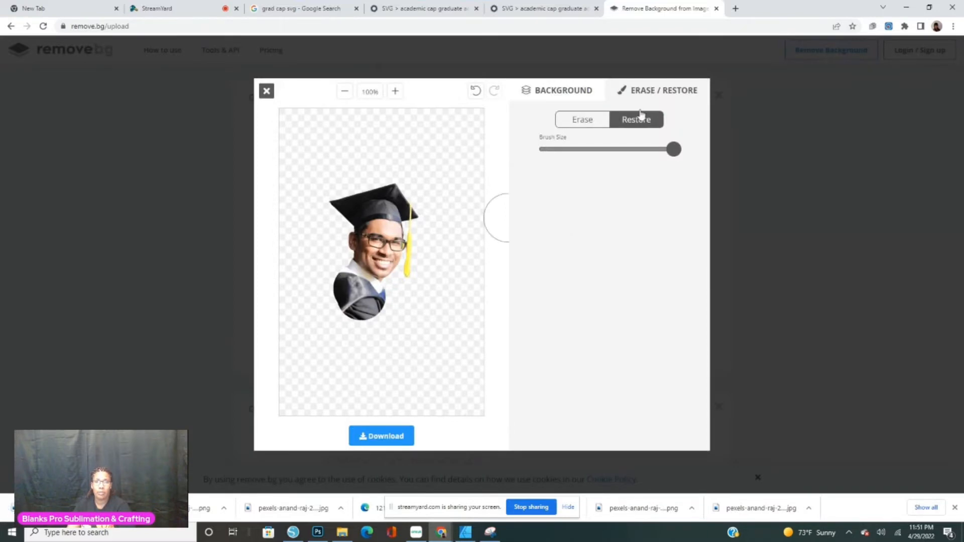
click(716, 10)
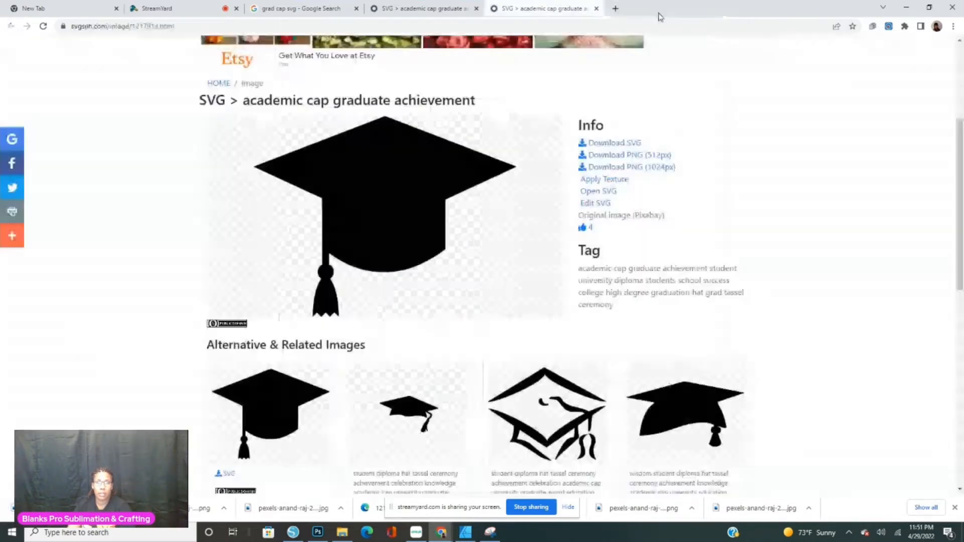
Step: Close both SVG Silh cap tabs and the grad cap image search, then return to Cricut Design Space
click(595, 9)
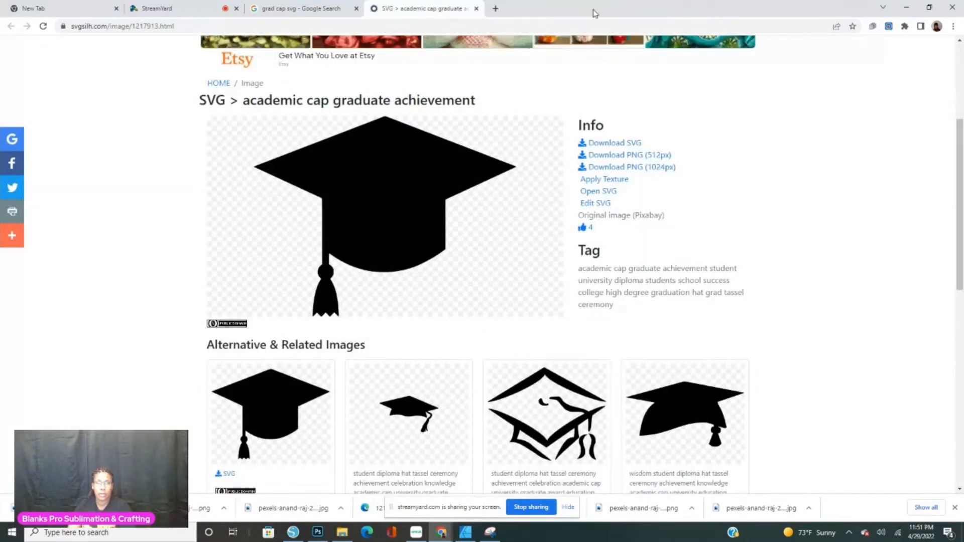
click(477, 9)
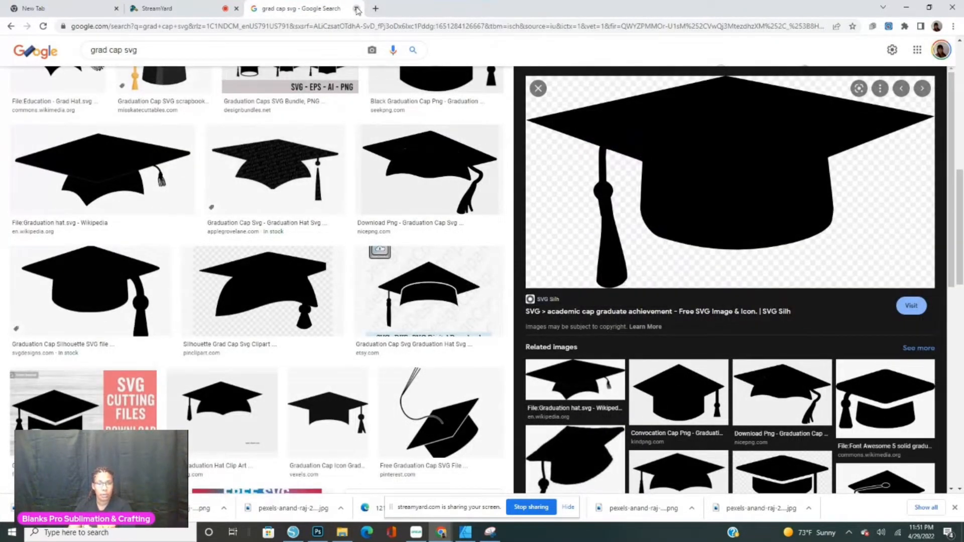
click(357, 9)
click(416, 533)
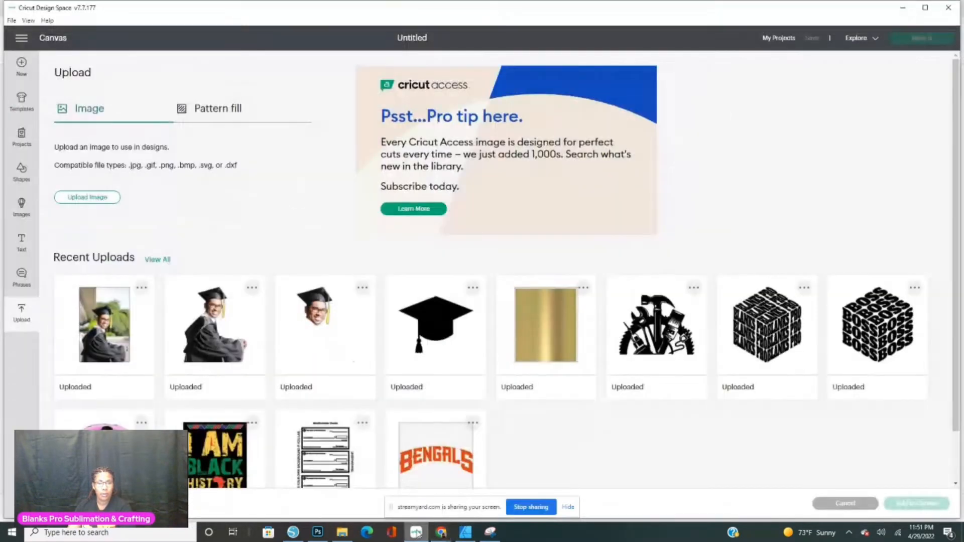
Step: Load the newest trimmed removebg graduate PNG from Downloads into Upload Image
click(23, 317)
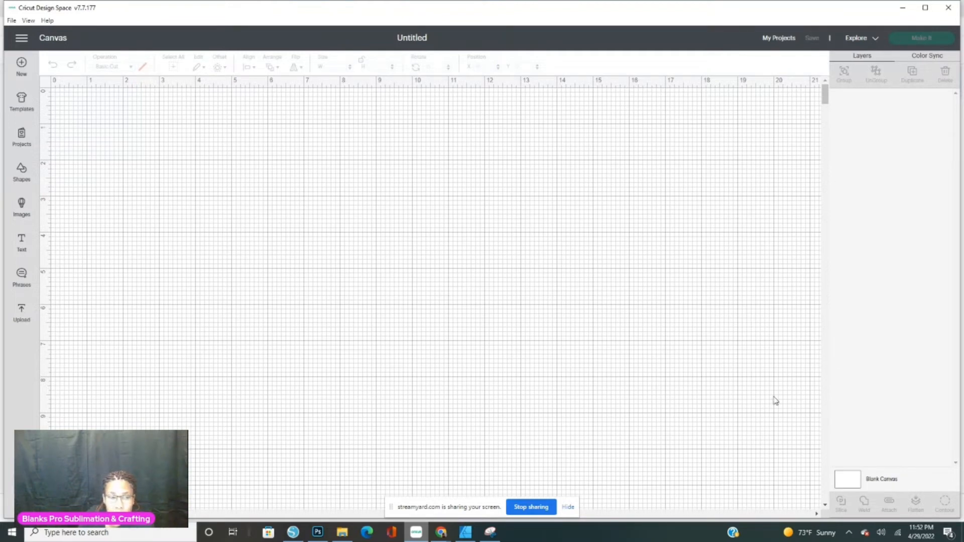
click(20, 317)
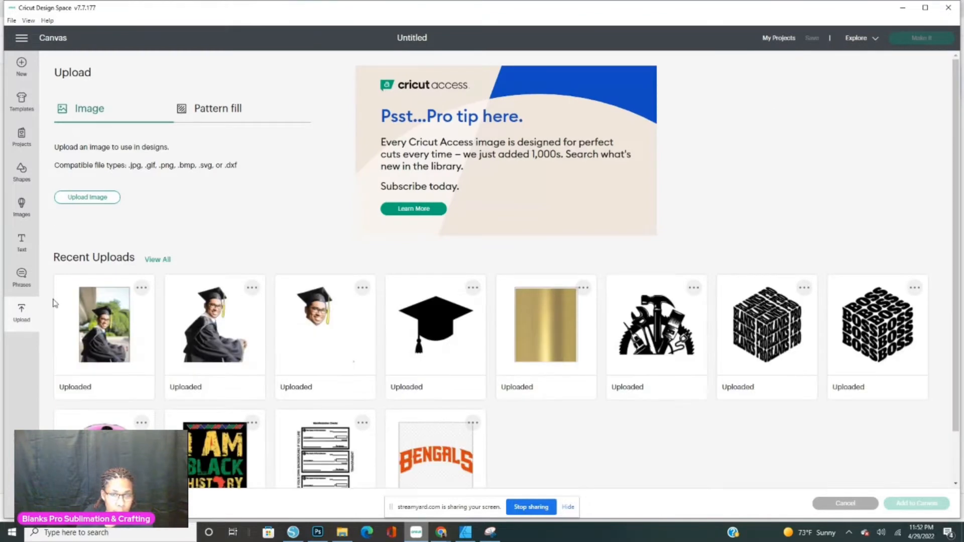
click(92, 197)
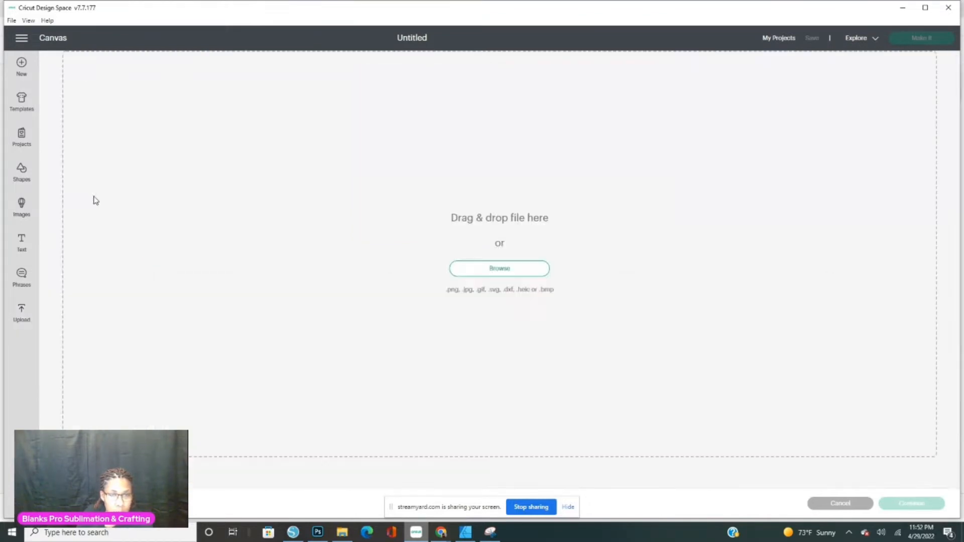
click(510, 274)
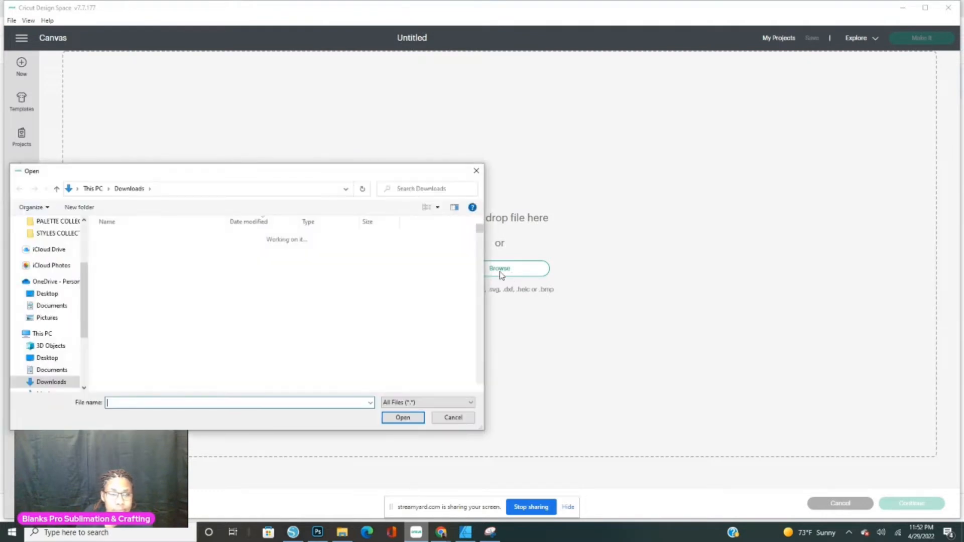
scroll(86, 324, up, 3)
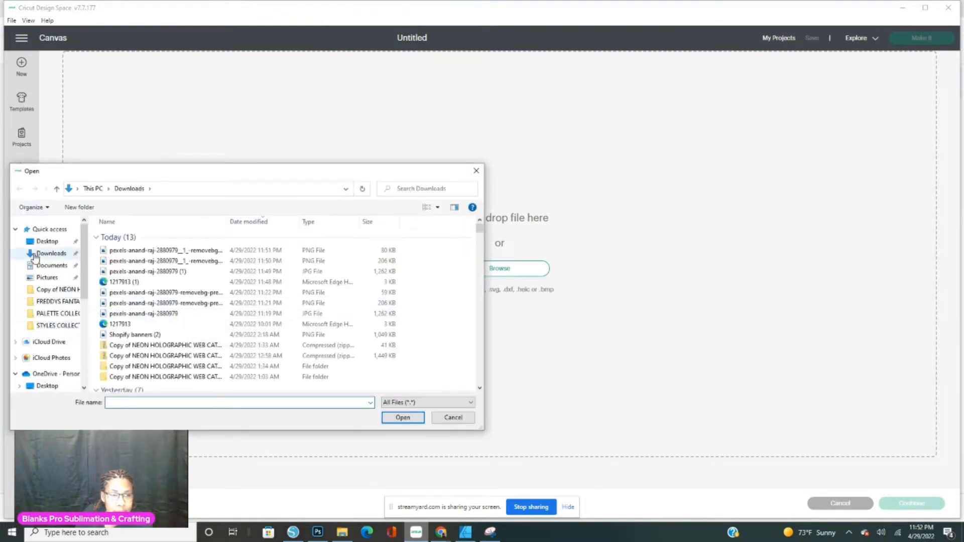
click(49, 231)
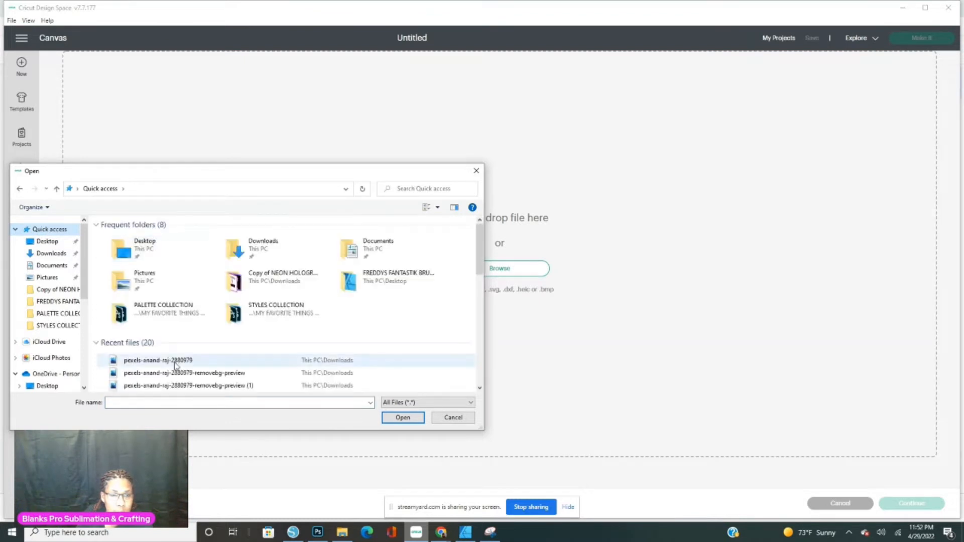
scroll(180, 352, down, 3)
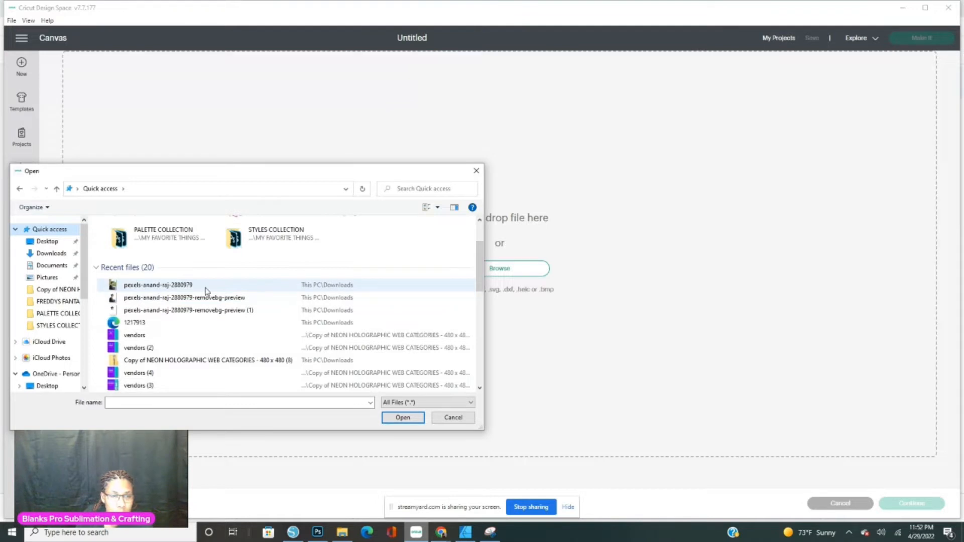
scroll(206, 294, up, 3)
scroll(201, 309, down, 3)
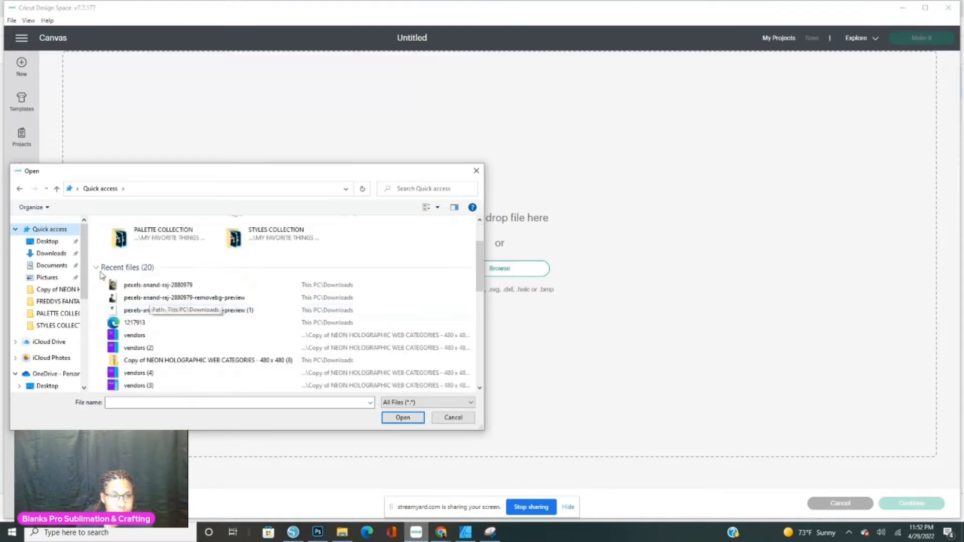
click(55, 254)
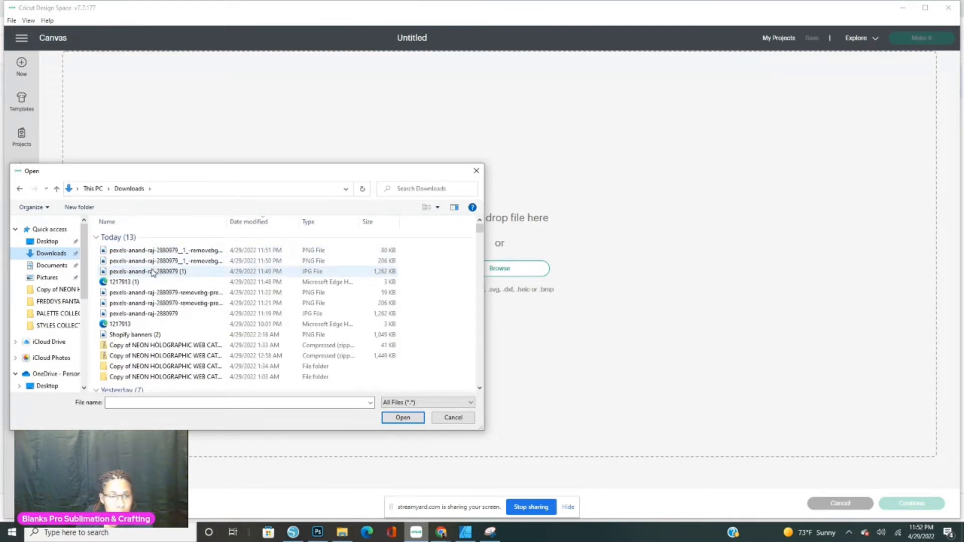
double_click(157, 254)
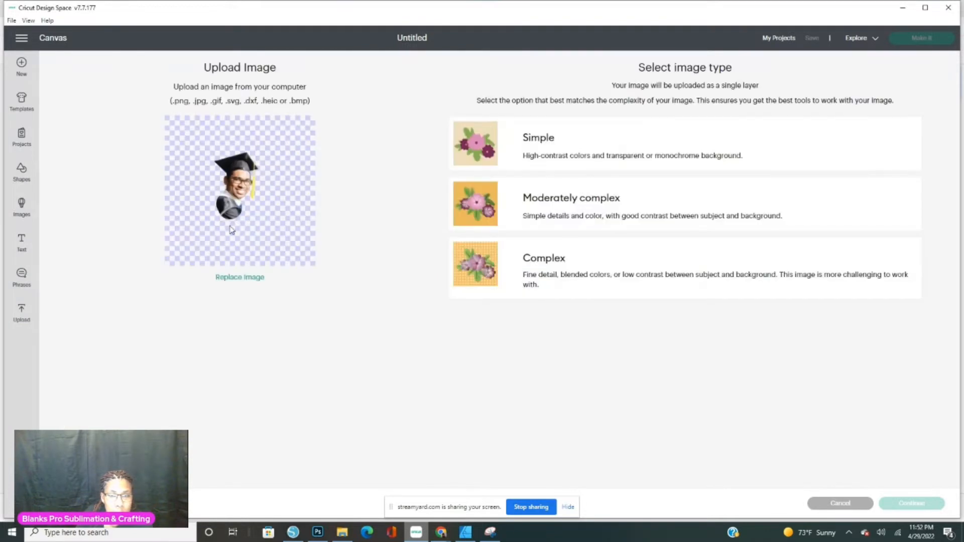
Step: Upload the head image as Complex, erase the leftover gown, and save it as Print Then Cut
click(501, 272)
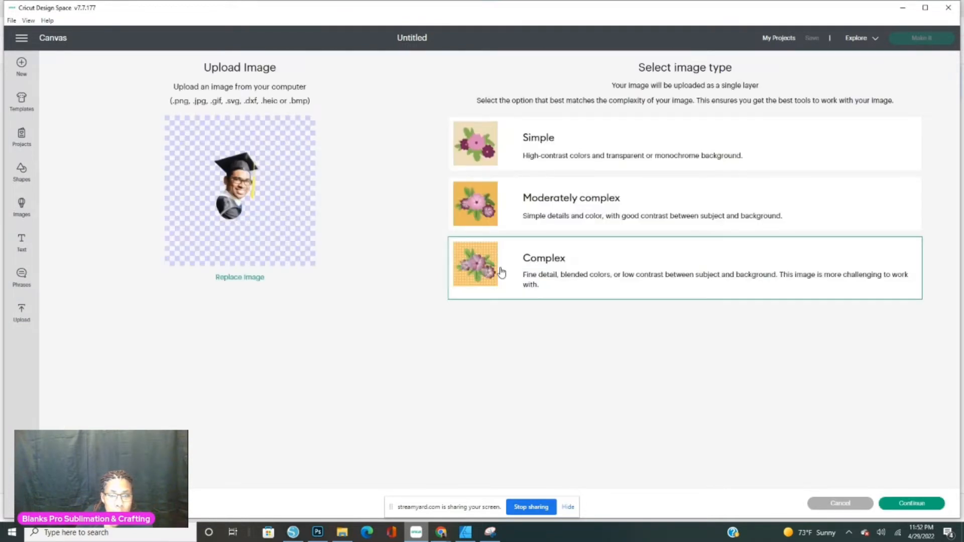
click(912, 504)
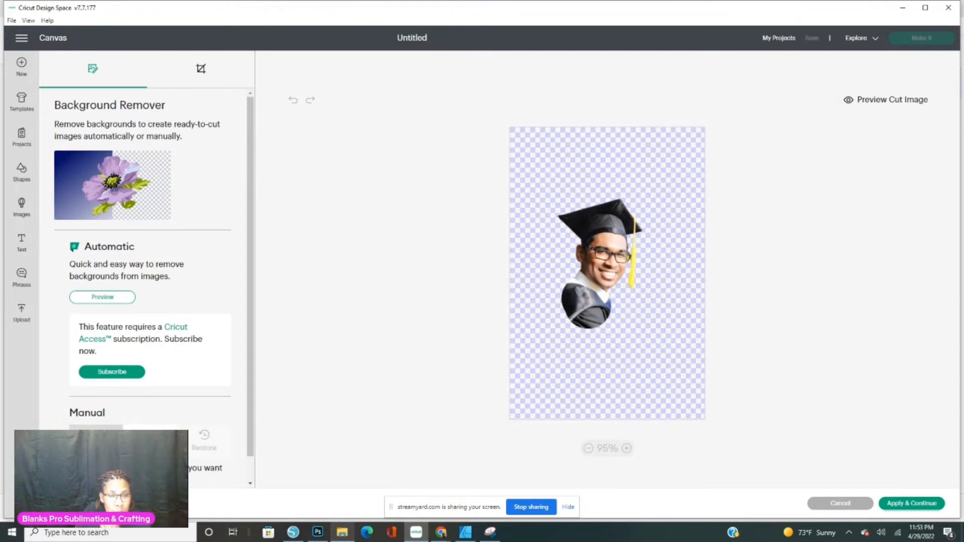
click(150, 441)
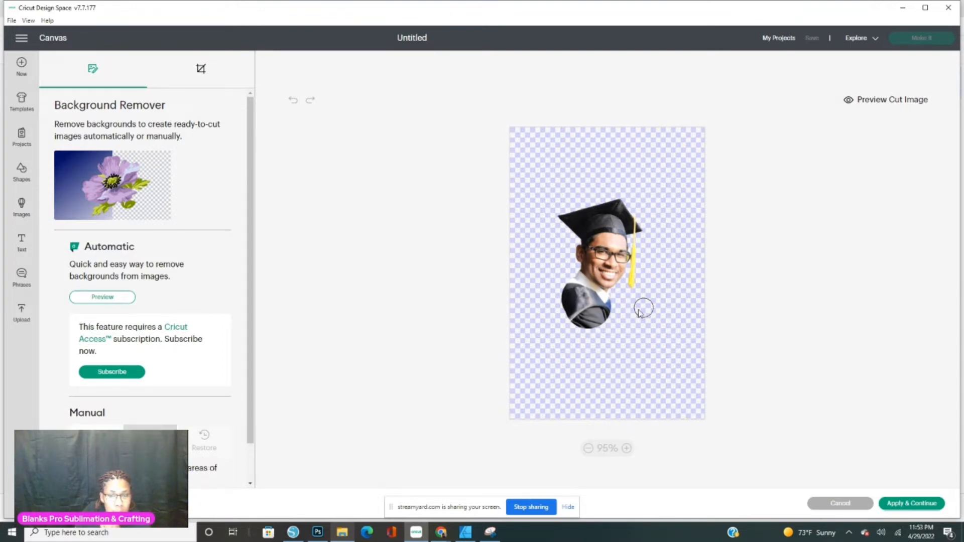
mouse_move(618, 313)
mouse_down()
mouse_move(618, 301)
mouse_move(607, 320)
mouse_up()
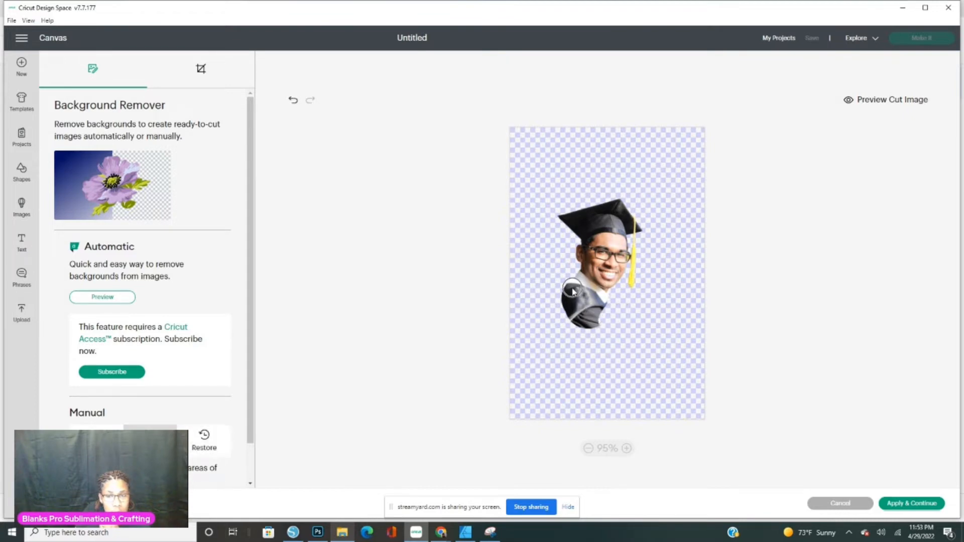
mouse_move(568, 286)
mouse_down()
mouse_move(603, 312)
mouse_move(569, 292)
mouse_move(589, 314)
mouse_up()
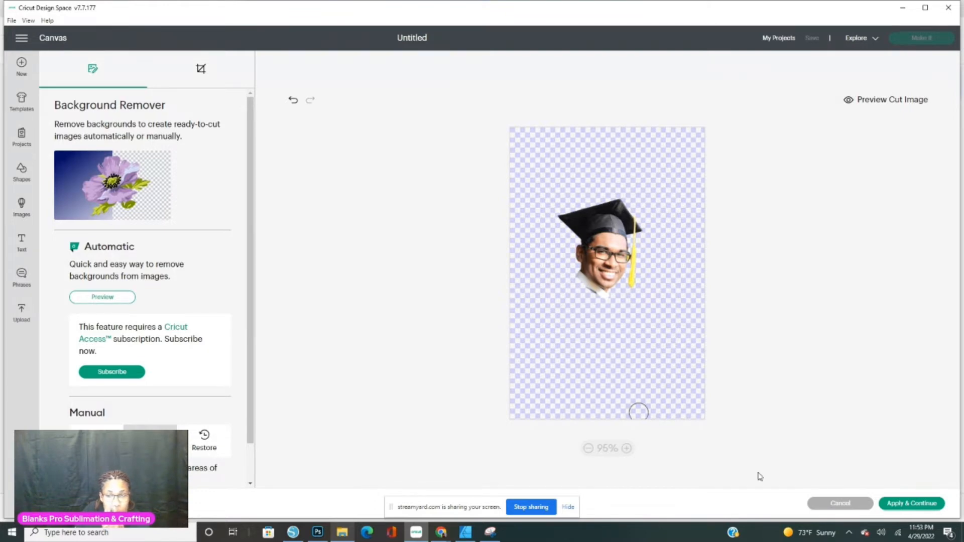
click(888, 500)
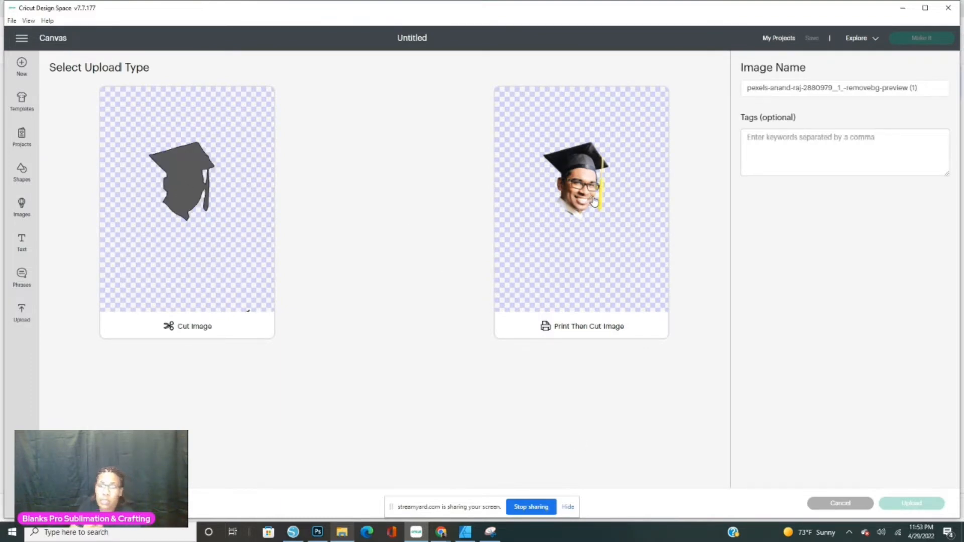
click(592, 217)
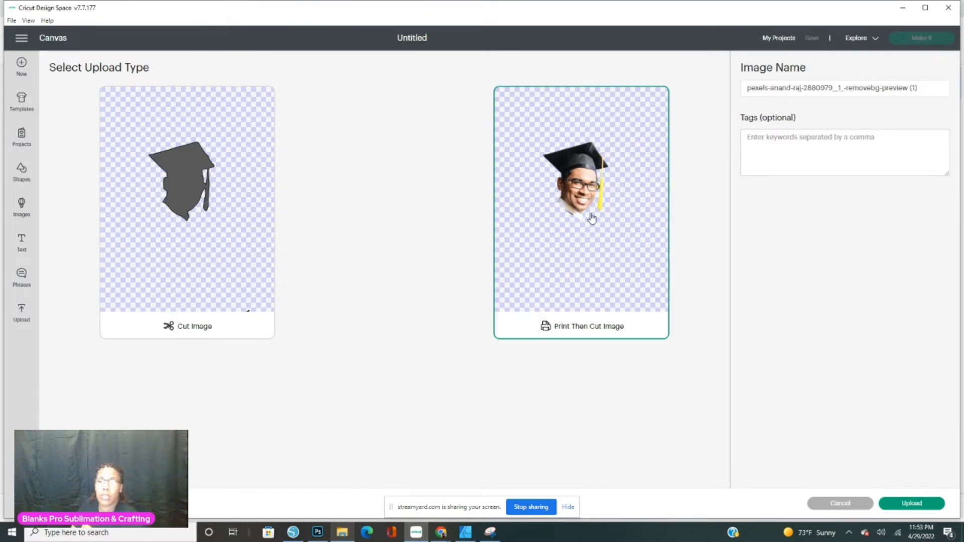
click(923, 505)
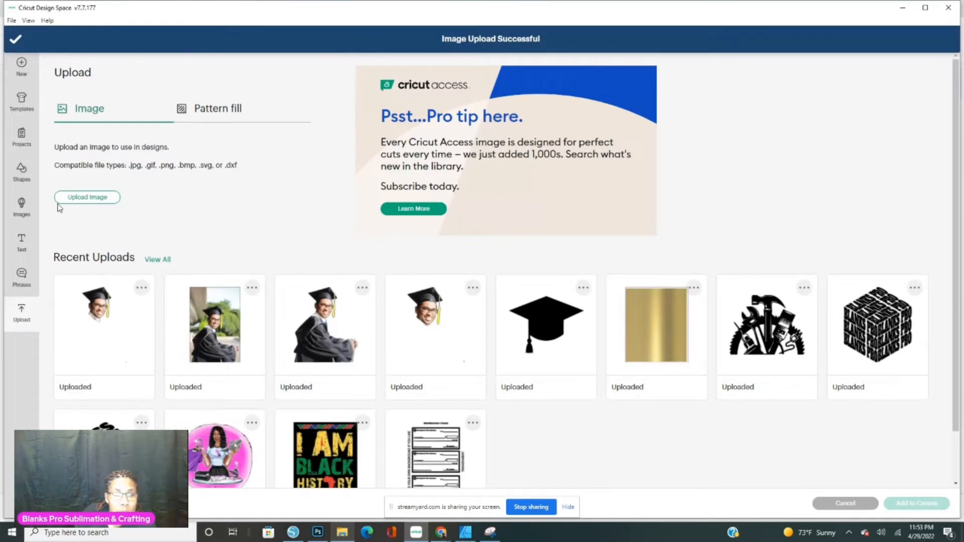
Step: Upload the full-body removebg graduate PNG as a Complex, Print Then Cut image
click(87, 197)
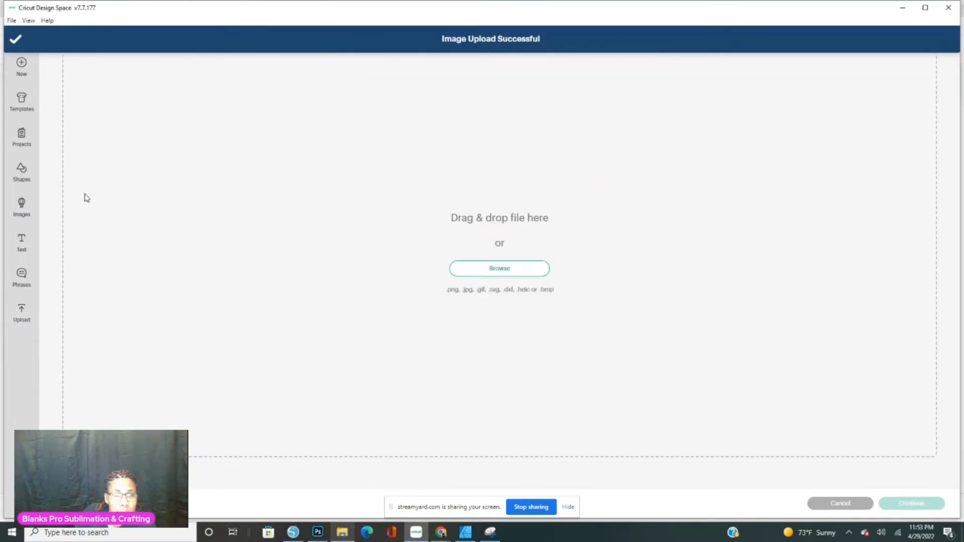
click(485, 274)
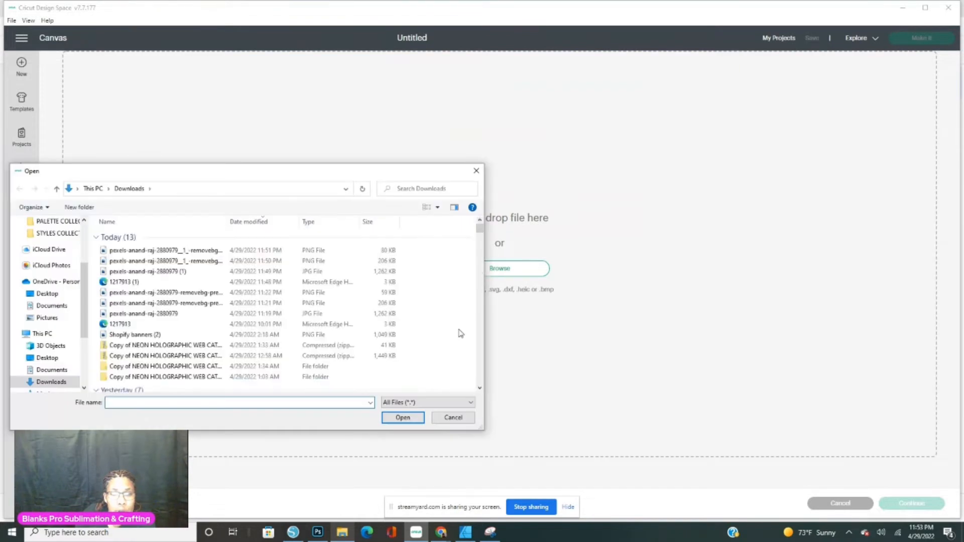
double_click(177, 262)
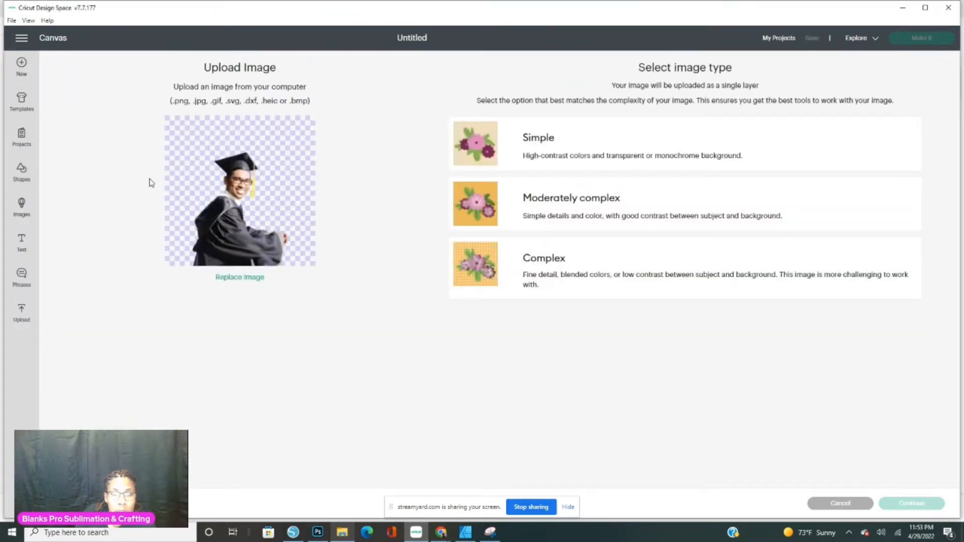
click(637, 262)
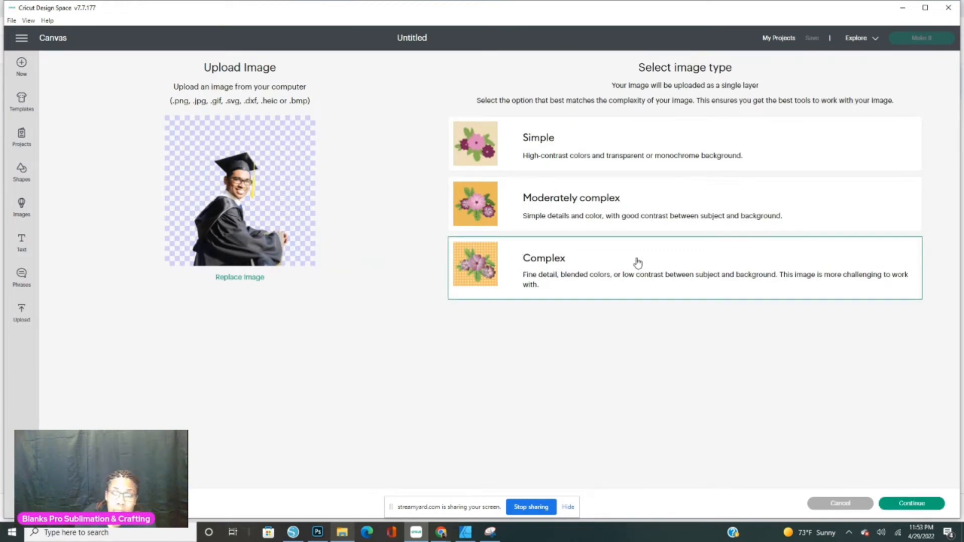
click(912, 503)
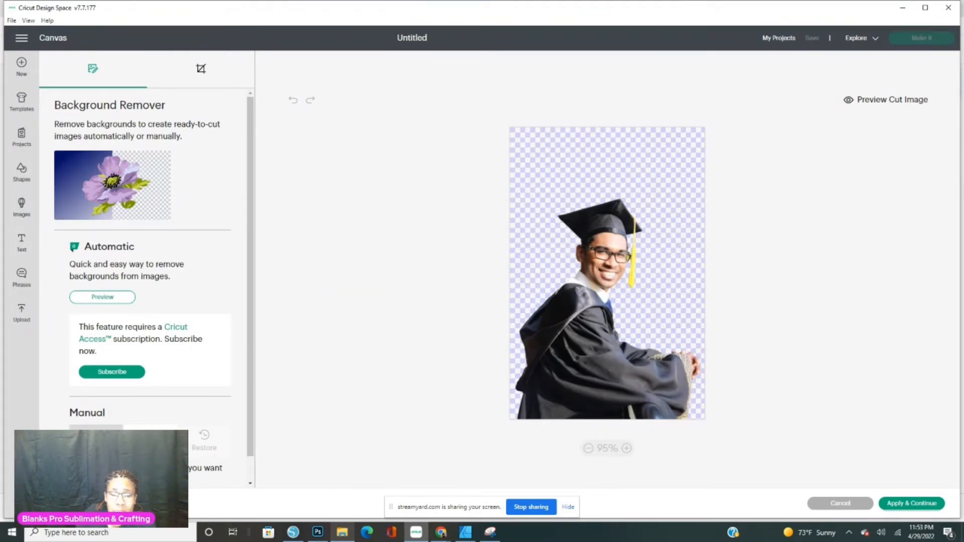
click(897, 508)
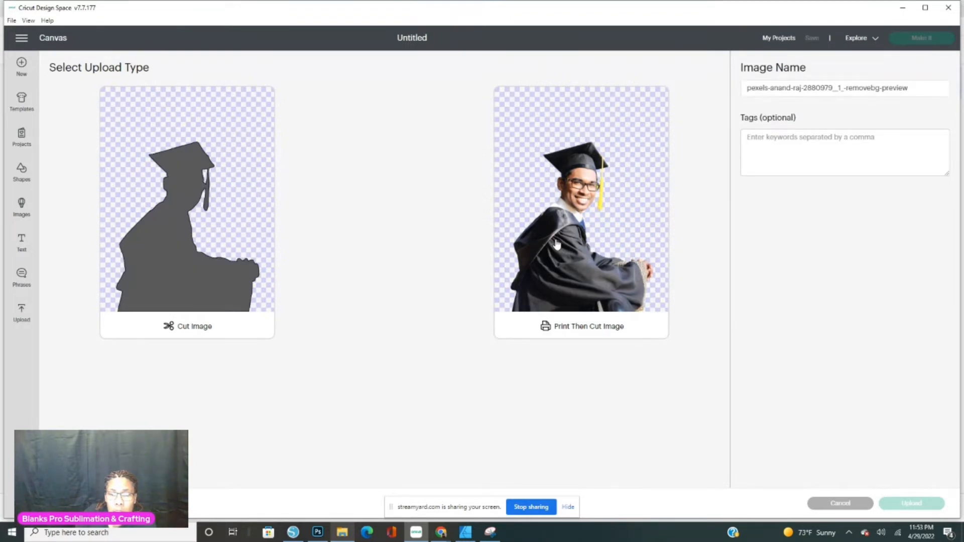
click(556, 244)
click(922, 508)
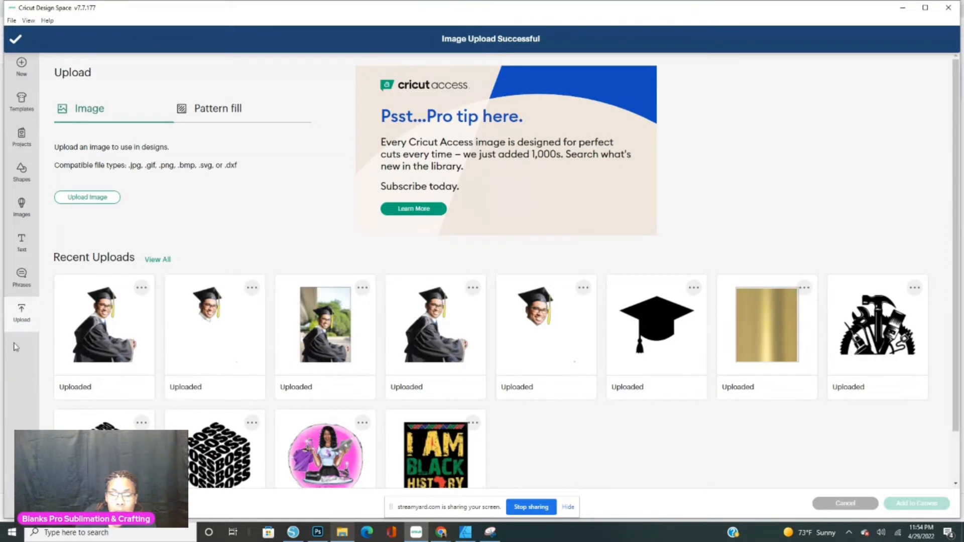
Step: Upload the same removebg graduate PNG again as a Complex image saved as Cut Image
click(82, 199)
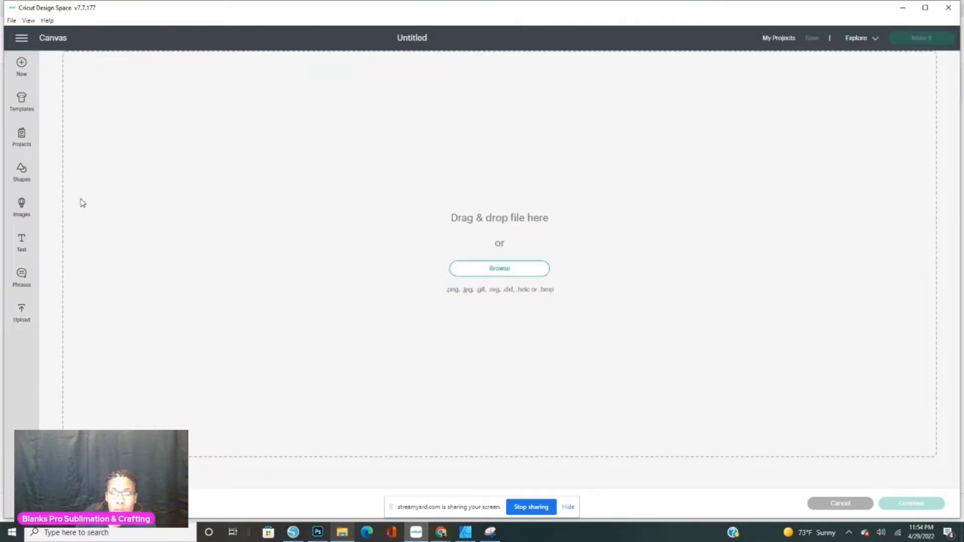
click(488, 272)
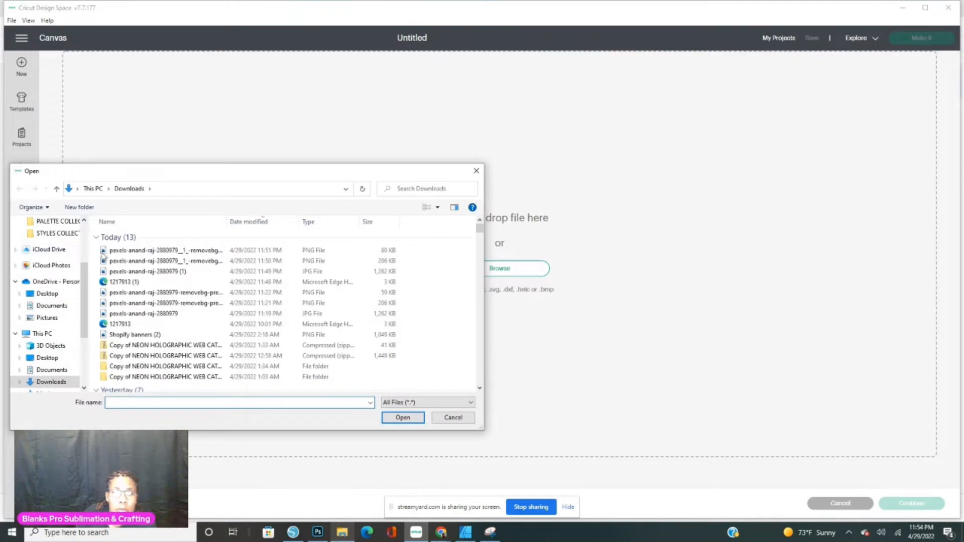
double_click(146, 260)
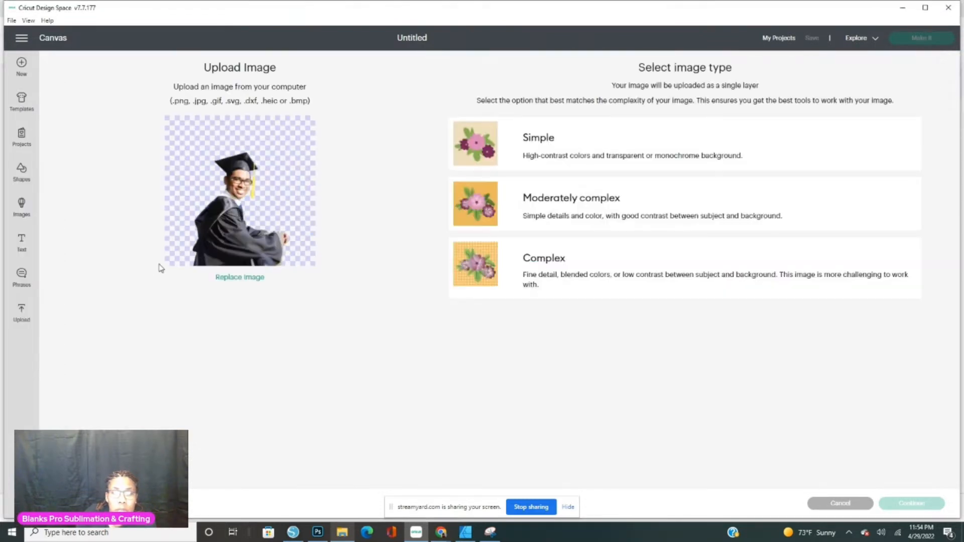
click(522, 294)
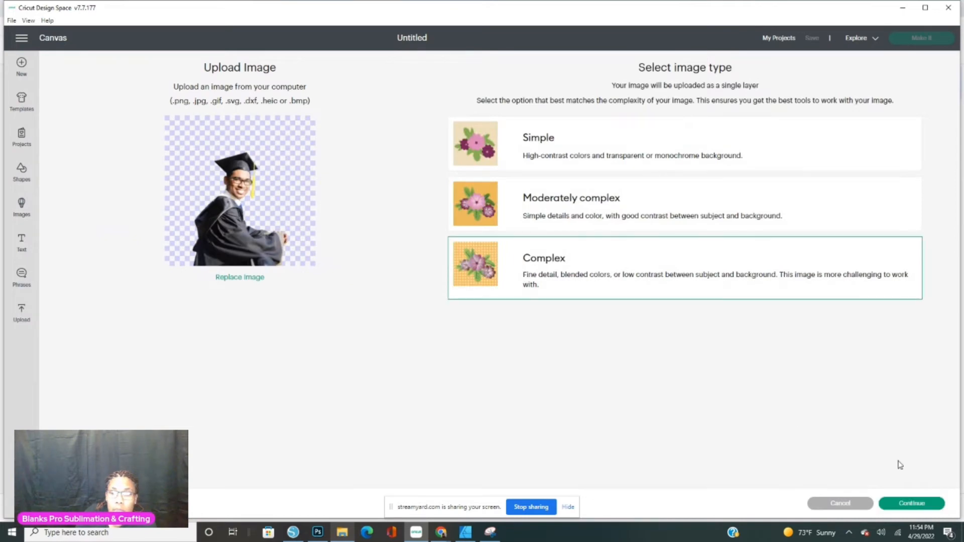
click(902, 505)
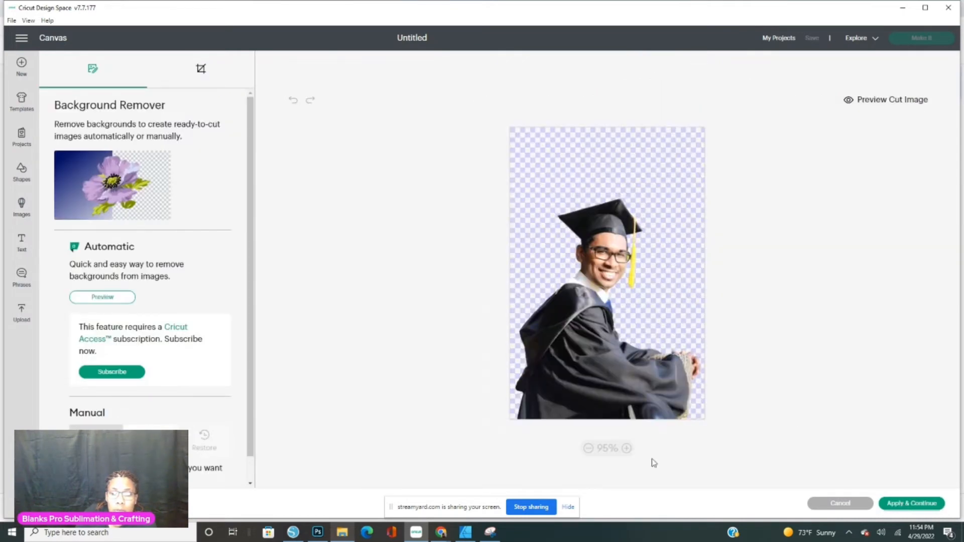
click(911, 503)
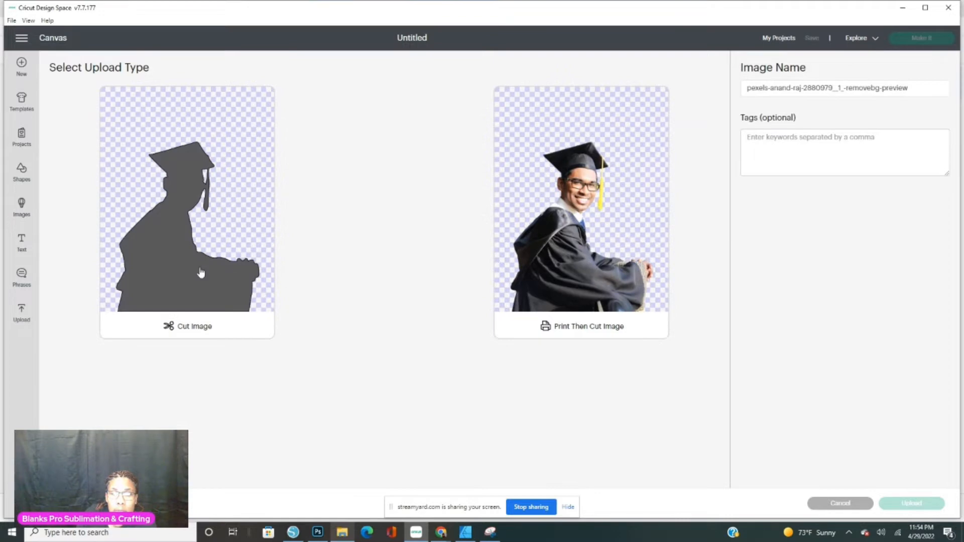
click(201, 274)
click(928, 505)
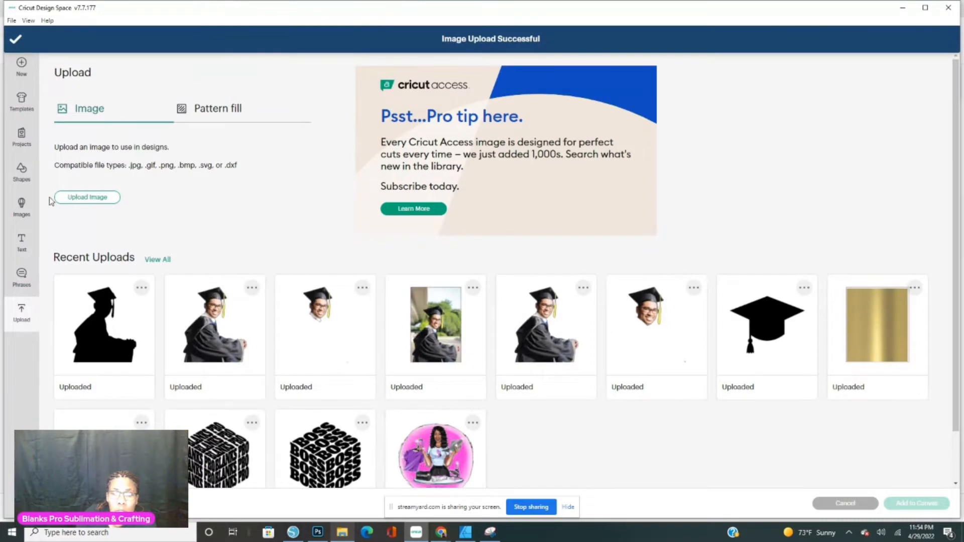
Step: Load the original graduate JPG as a Complex image into the Background Remover
click(75, 198)
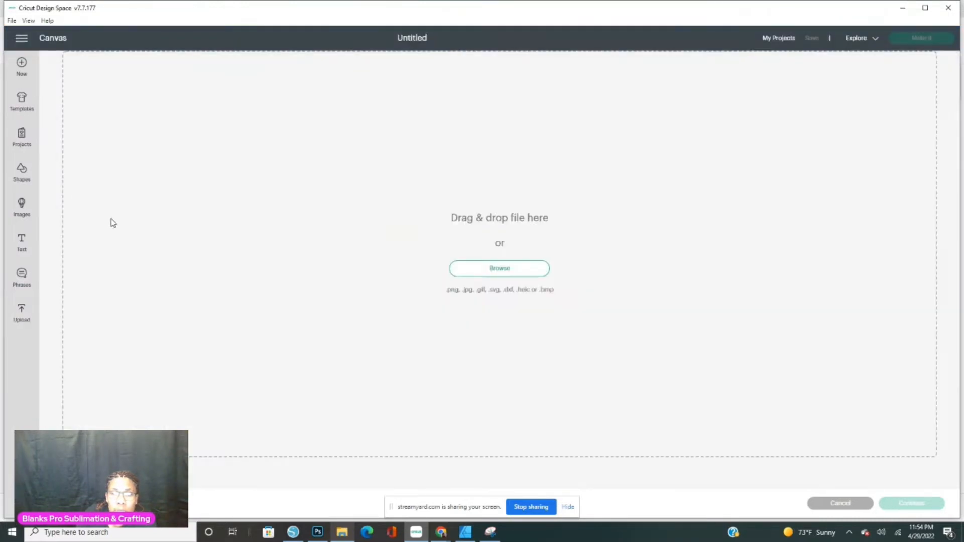
click(472, 266)
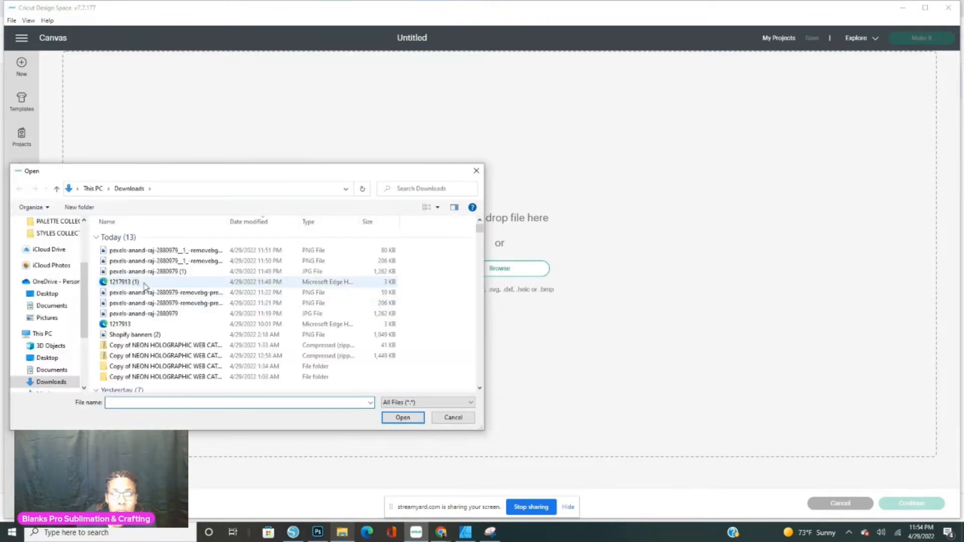
double_click(145, 275)
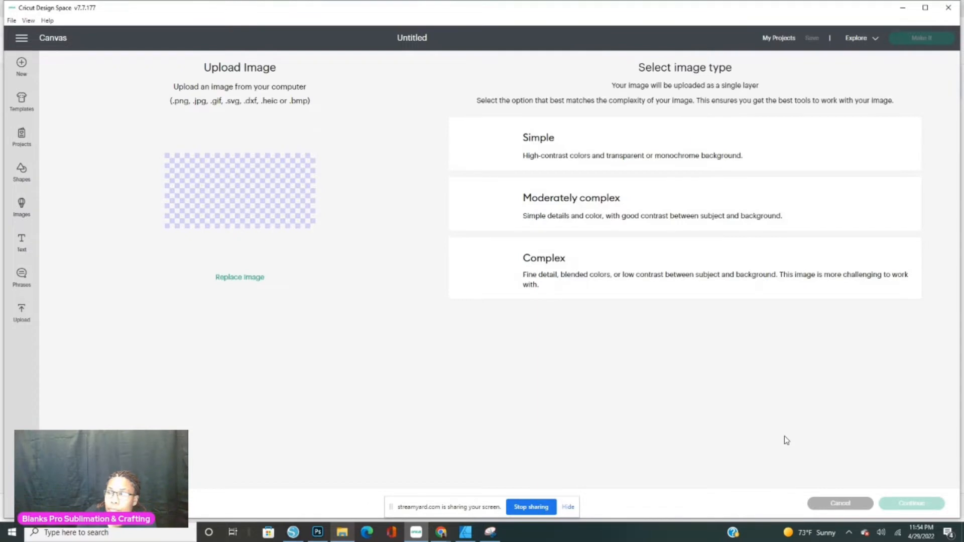
click(603, 270)
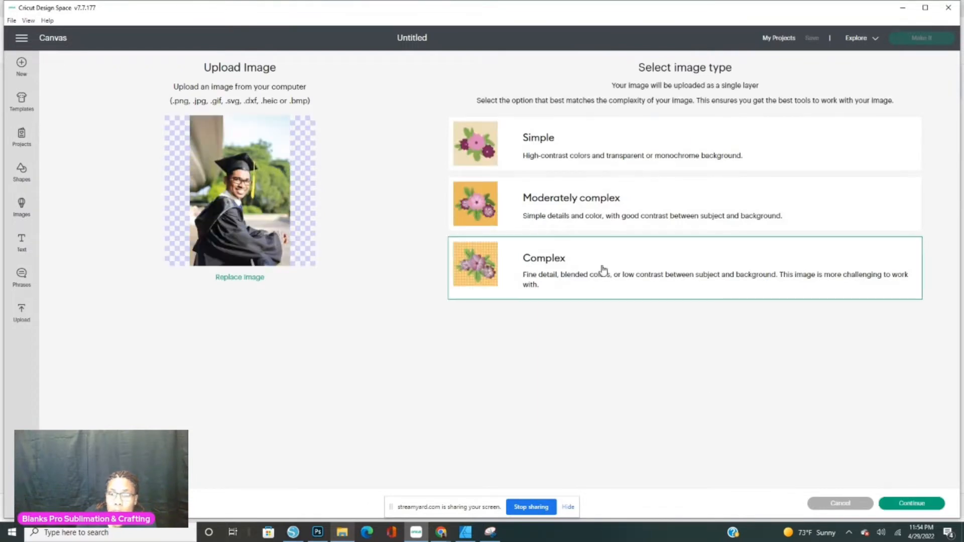
click(919, 506)
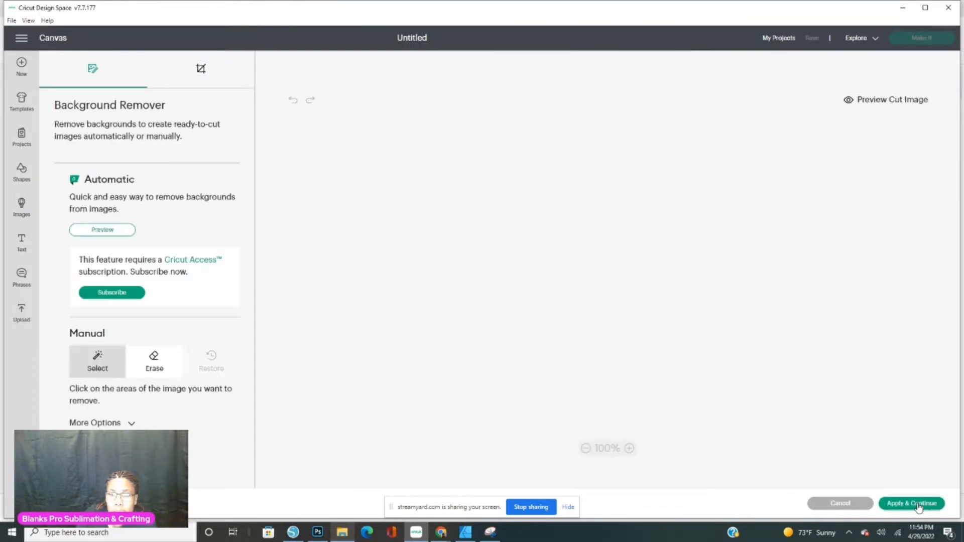
click(918, 504)
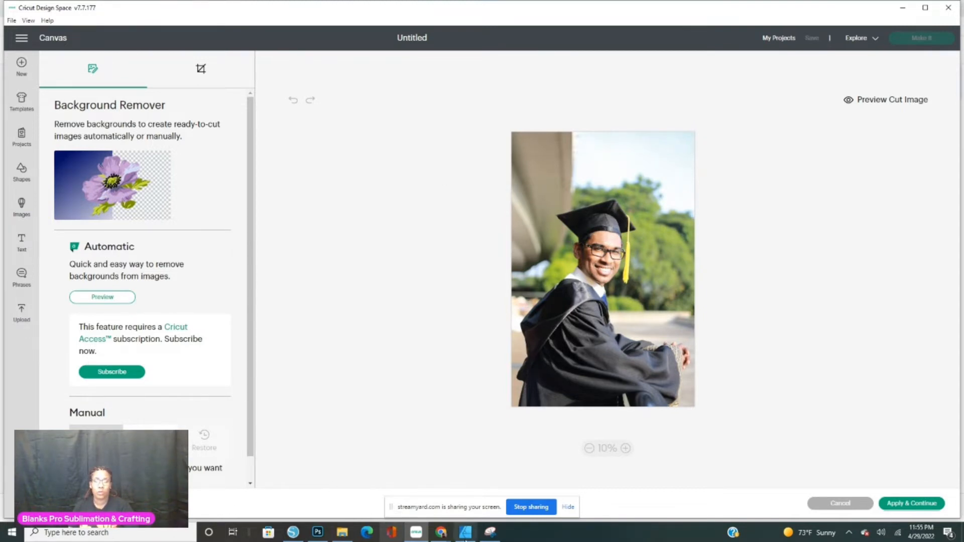
click(490, 533)
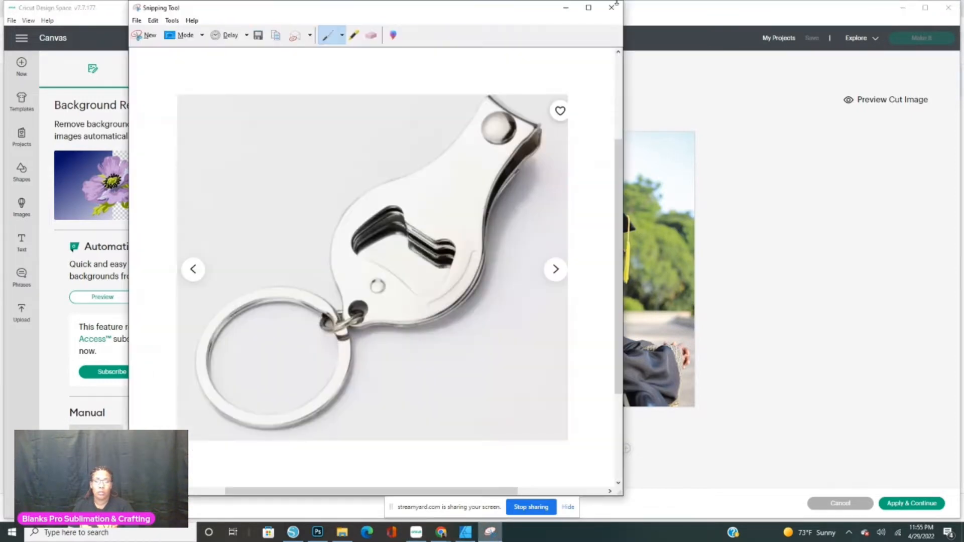
click(612, 9)
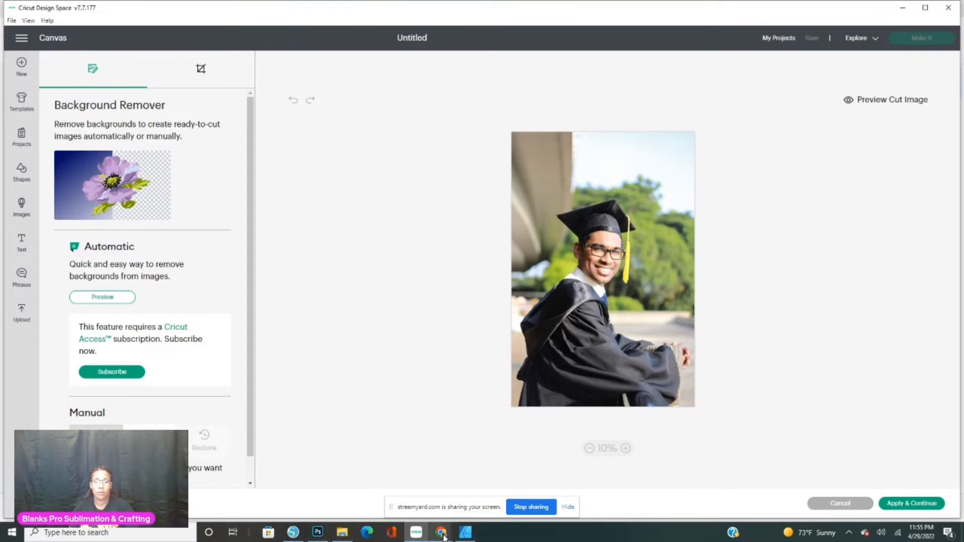
mouse_move(442, 534)
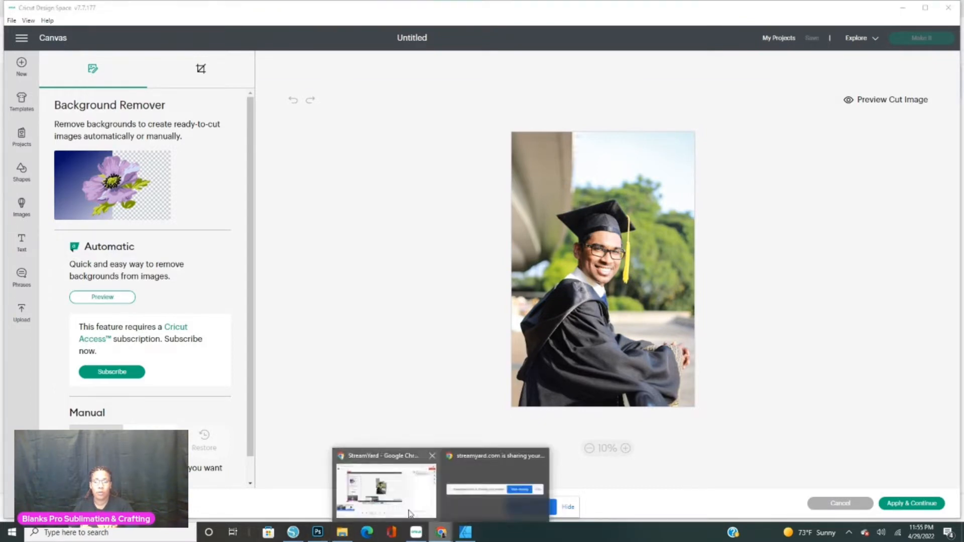
mouse_move(409, 499)
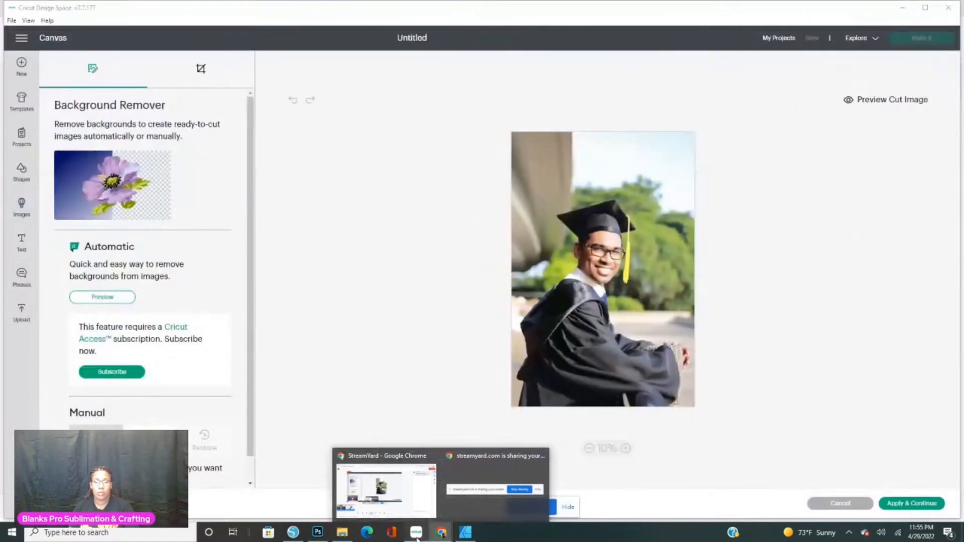
click(416, 538)
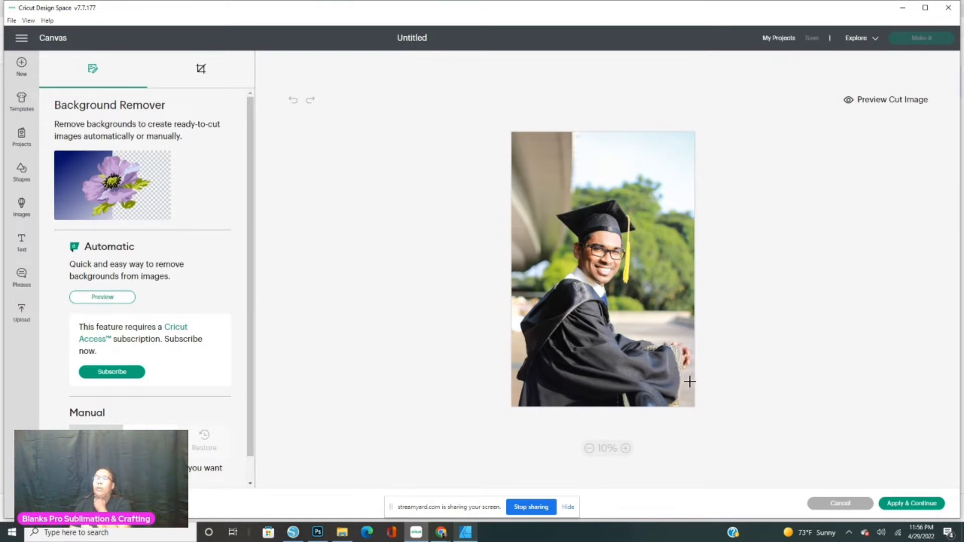
Step: Keep the outdoor background and upload the full photo as a Print Then Cut image
click(909, 505)
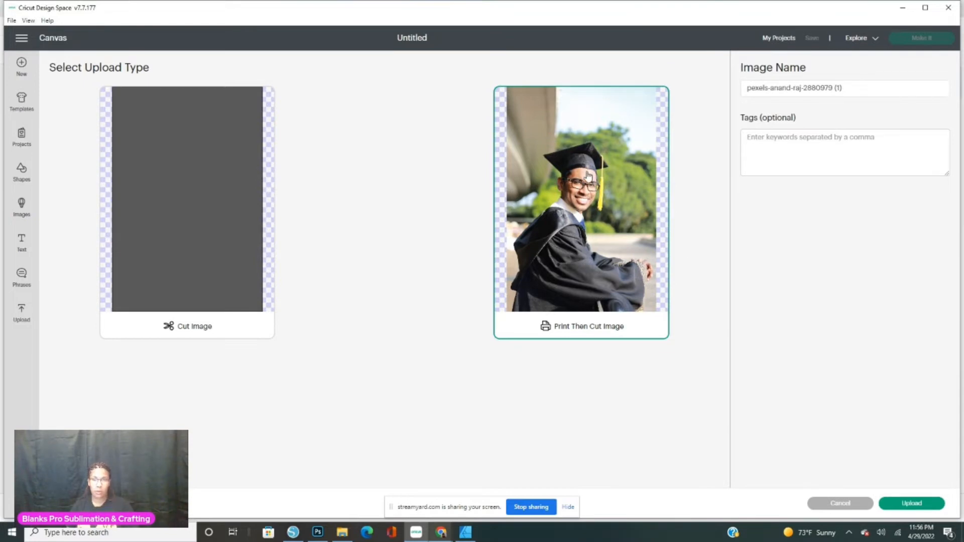
click(912, 504)
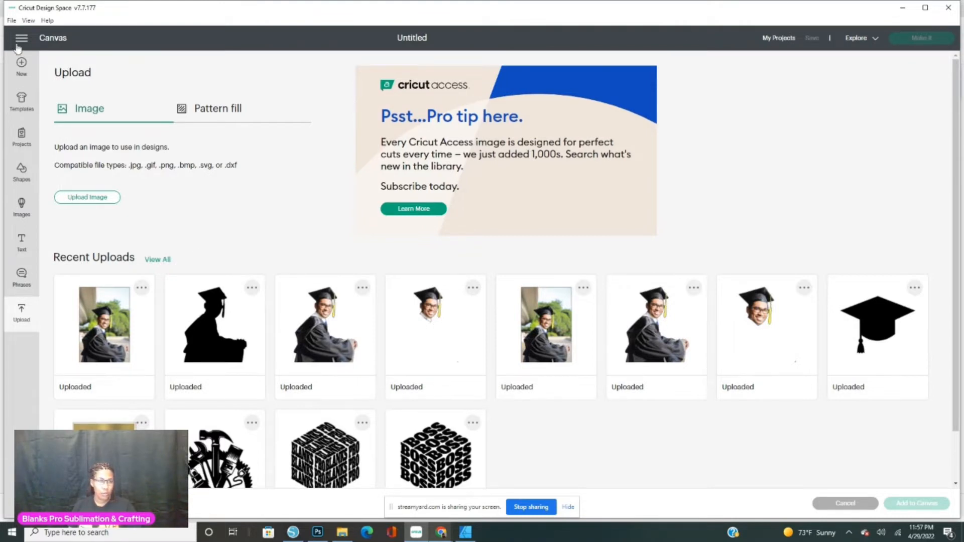
click(21, 69)
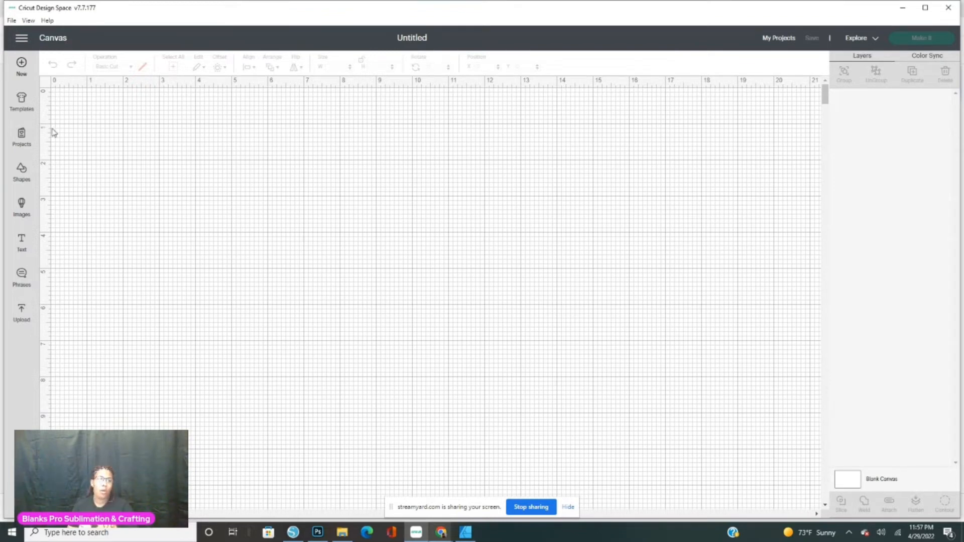
click(23, 315)
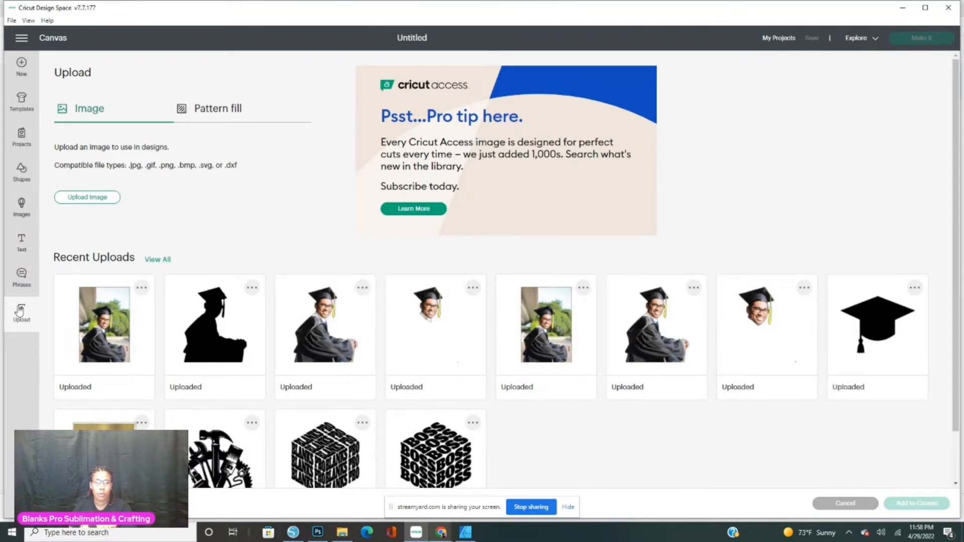
Step: Upload the graduation cap file 1217913 (1) from Downloads as a Cut Image
click(69, 198)
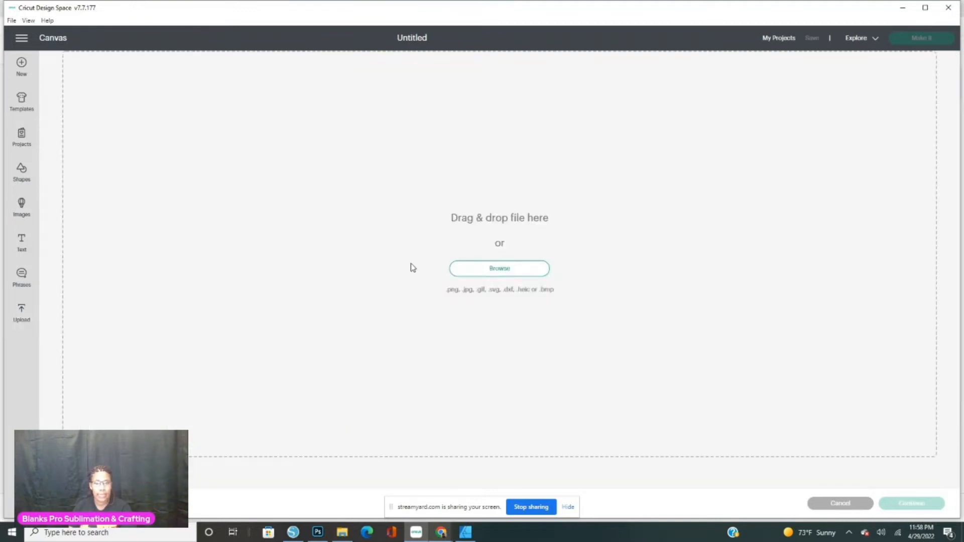
click(469, 273)
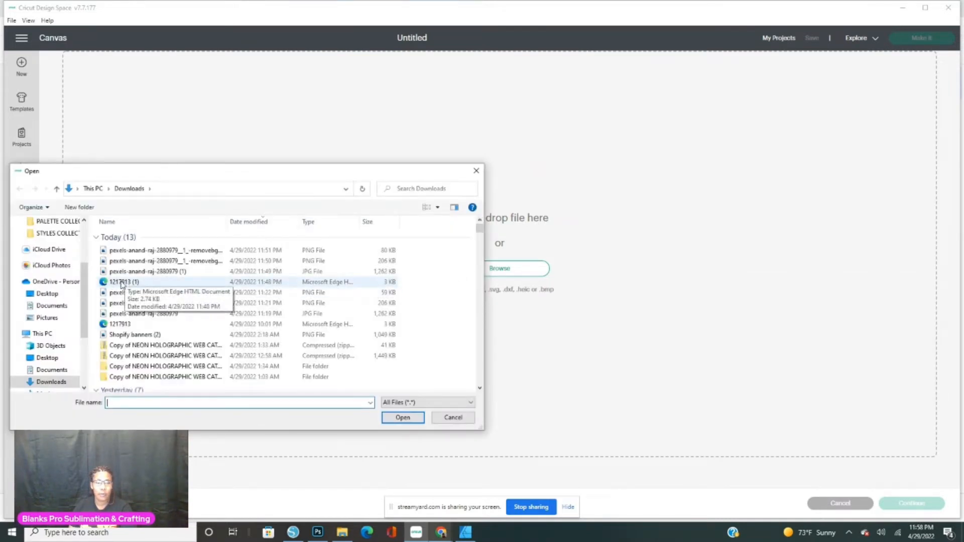
click(122, 283)
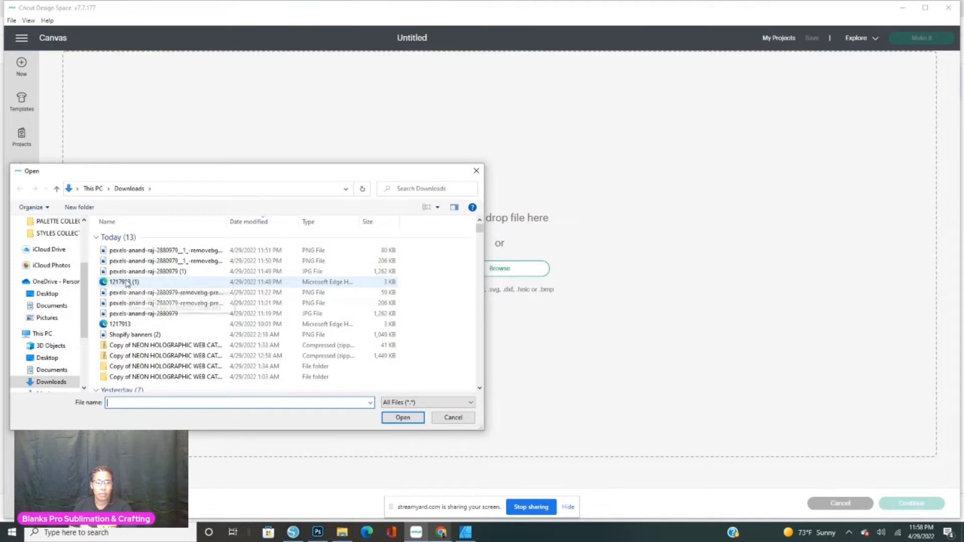
double_click(126, 283)
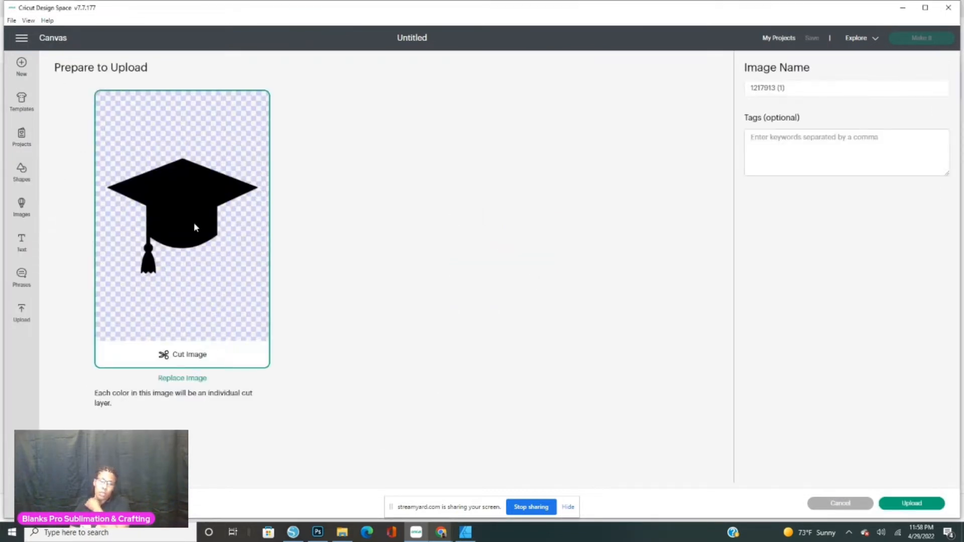
click(893, 506)
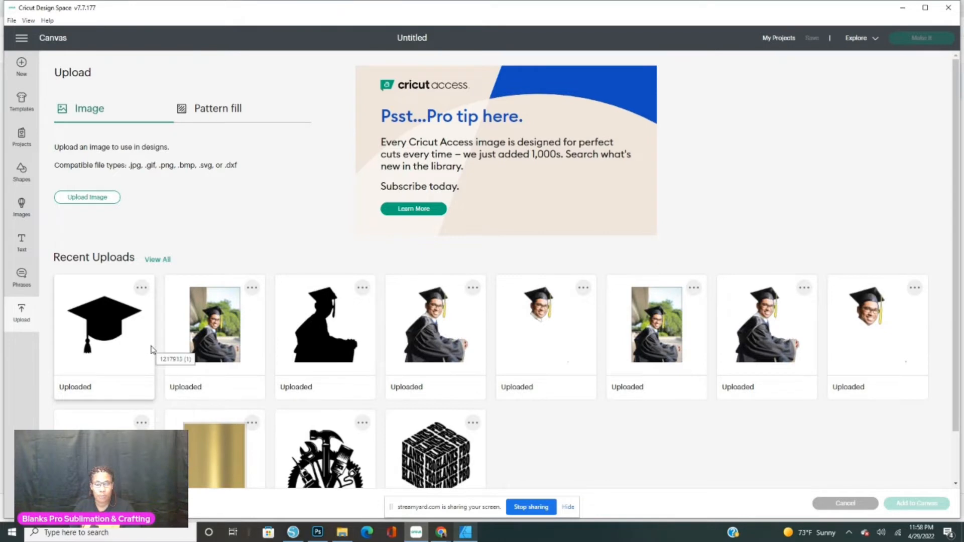
Step: Add the face-with-cap cut-out to the canvas, about 8.7 × 11.565 in, near the top-left
click(874, 322)
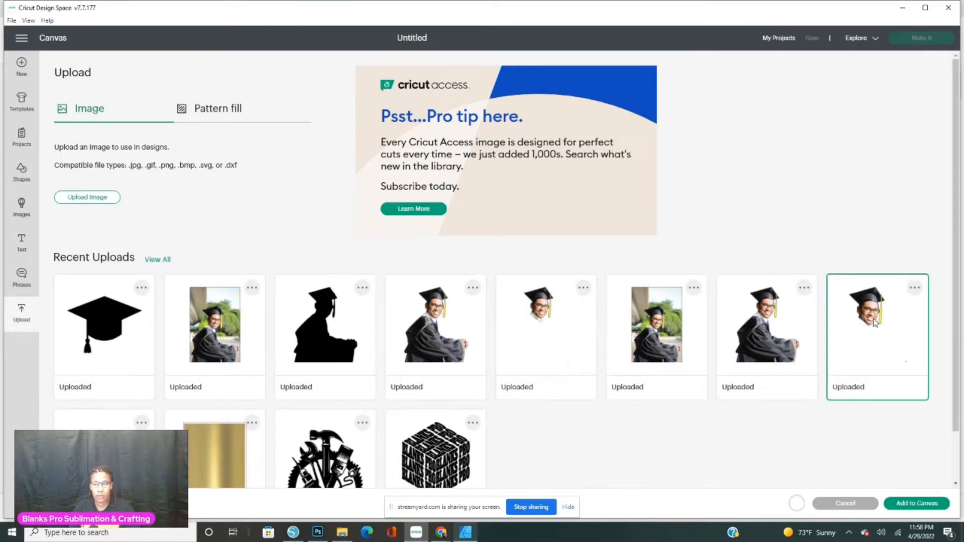
click(909, 507)
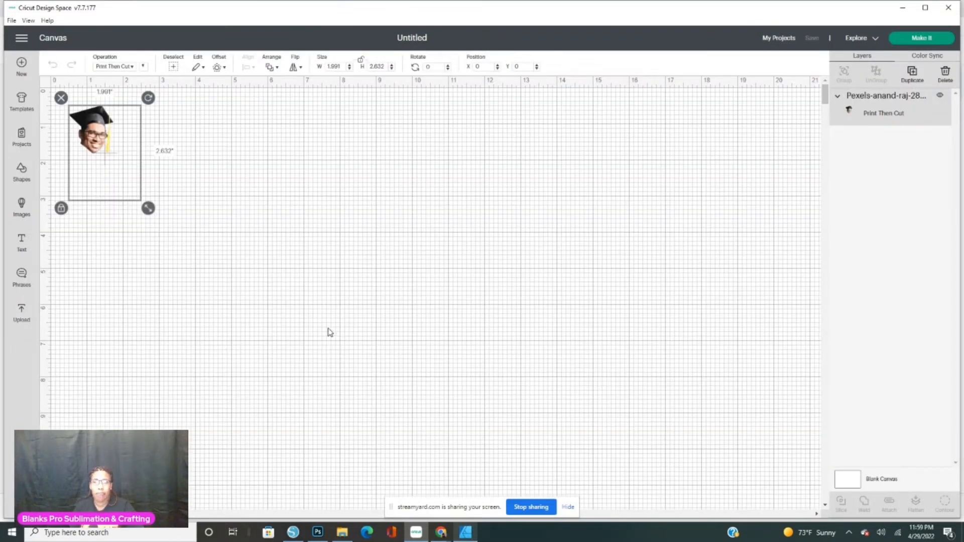
drag(148, 209, 394, 458)
drag(209, 259, 253, 285)
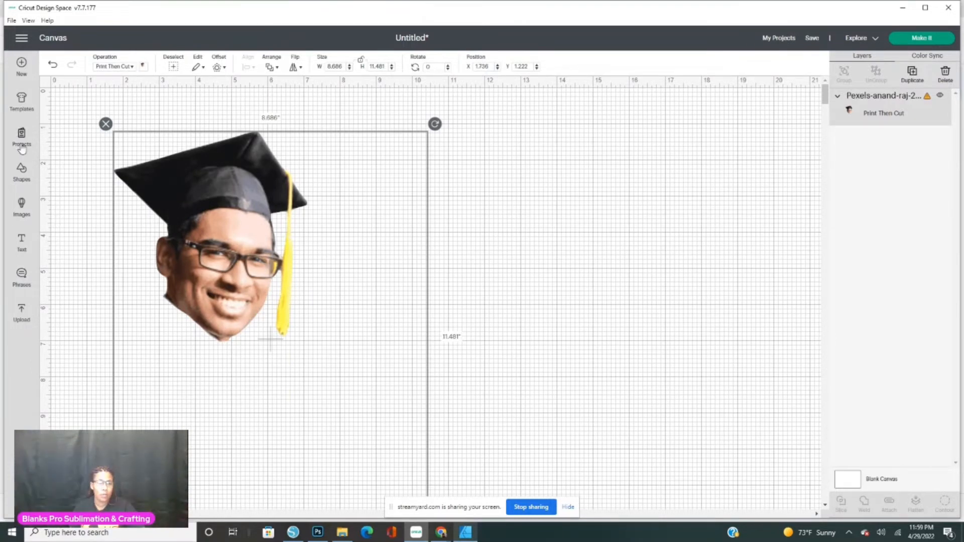
drag(211, 247, 166, 220)
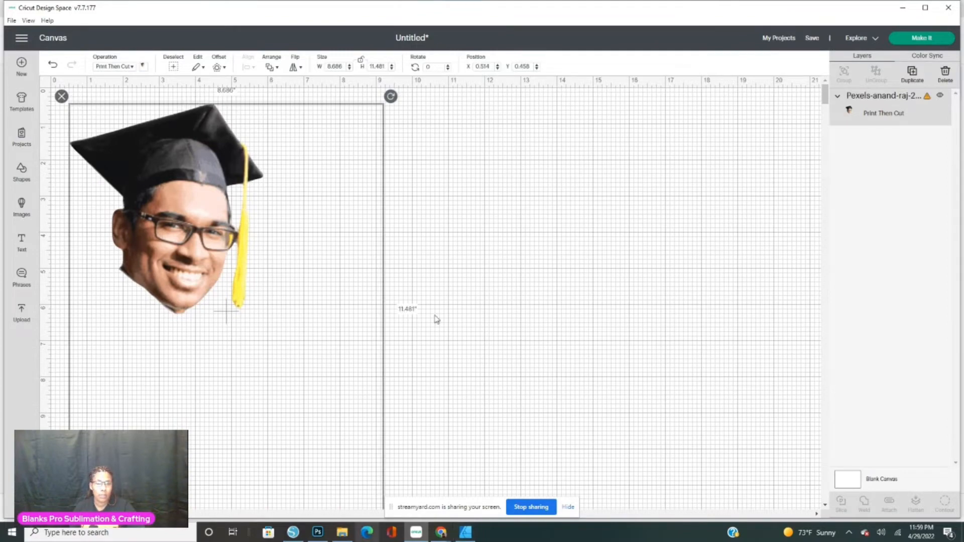
scroll(439, 366, down, 5)
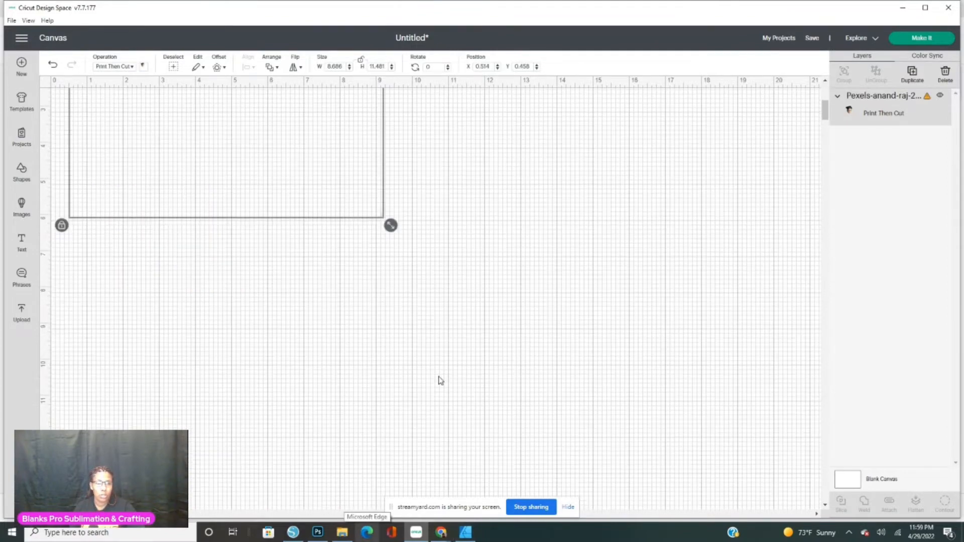
scroll(434, 376, down, 5)
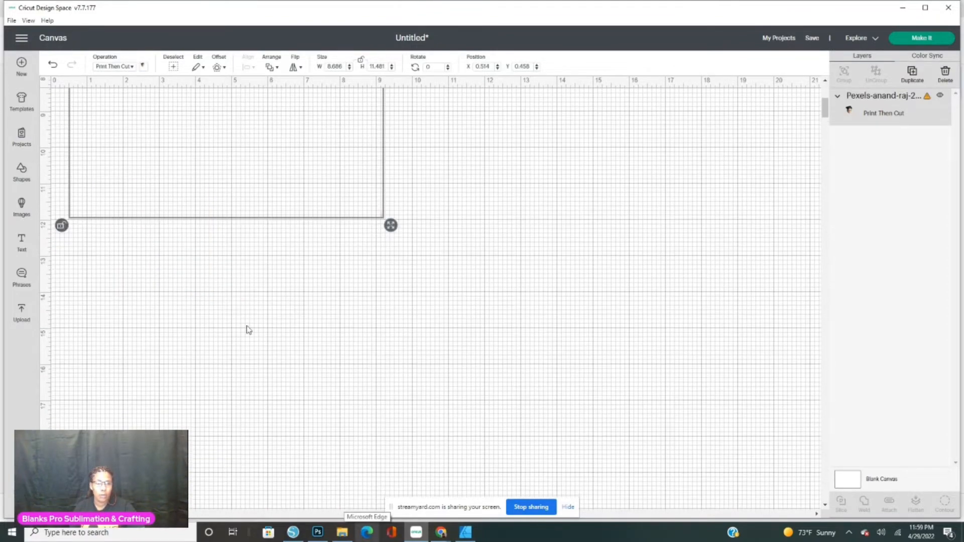
scroll(377, 367, up, 3)
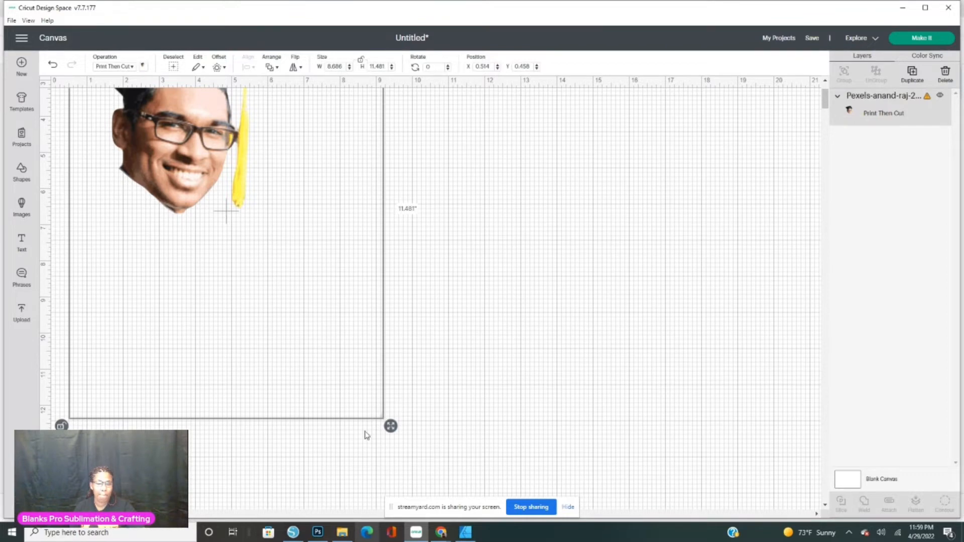
drag(391, 426, 392, 432)
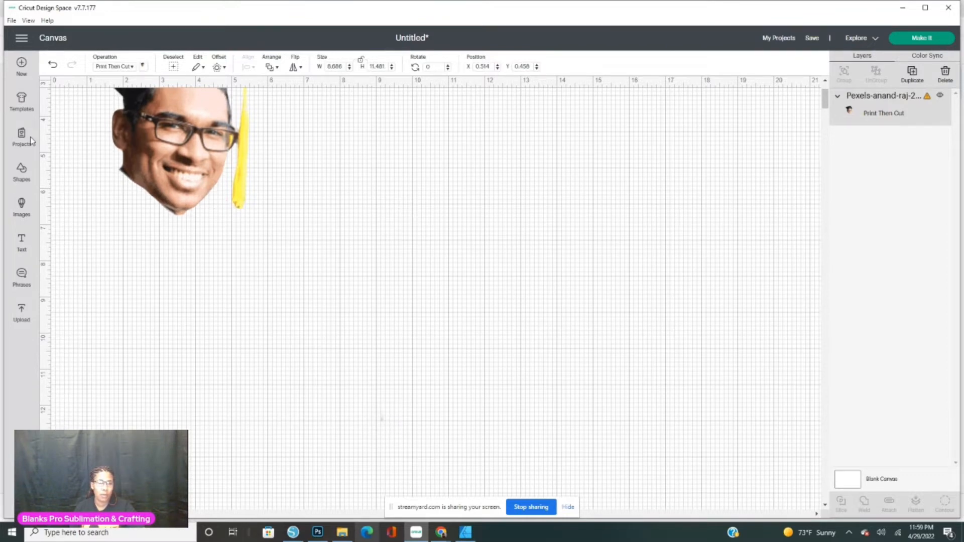
Step: Add a square, rotate it about 41° into a diamond, and stretch it below the chin
click(22, 175)
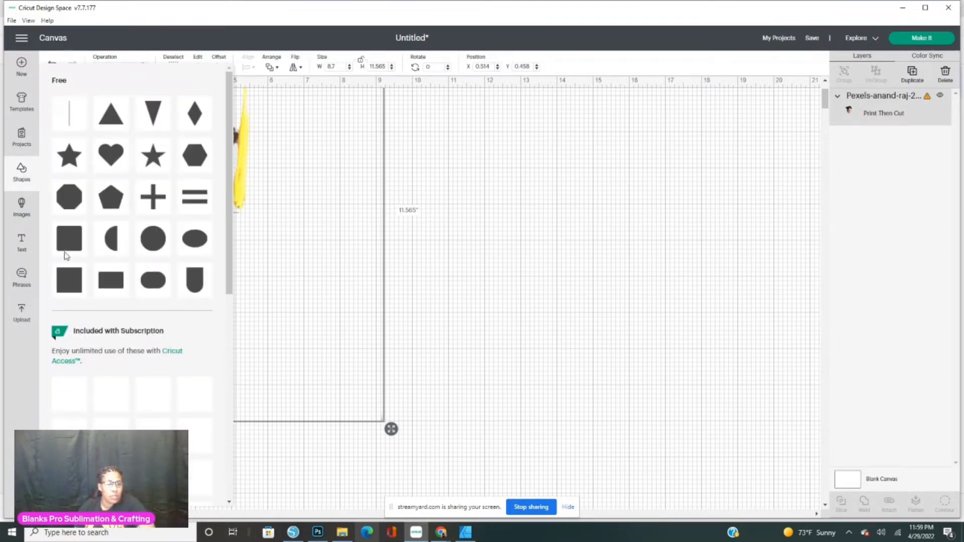
click(71, 287)
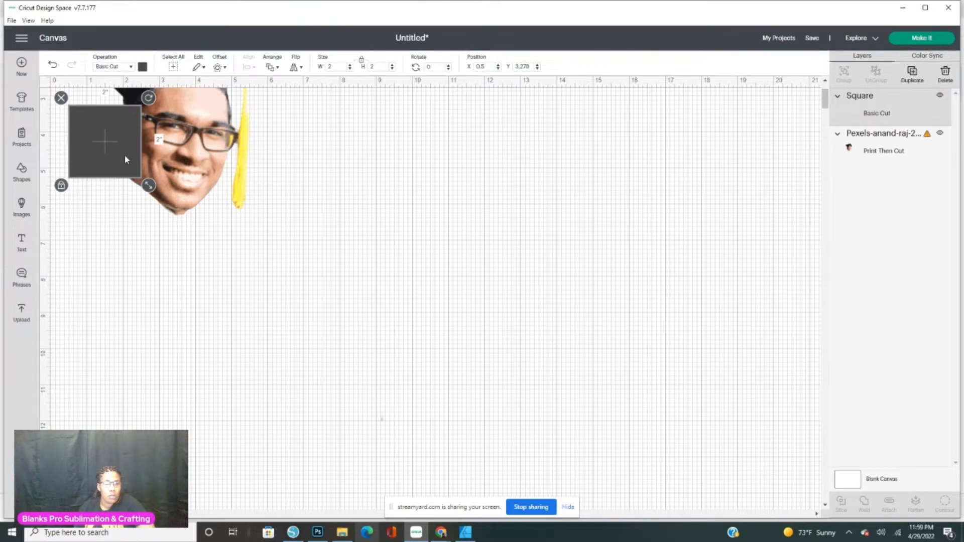
drag(150, 100, 166, 141)
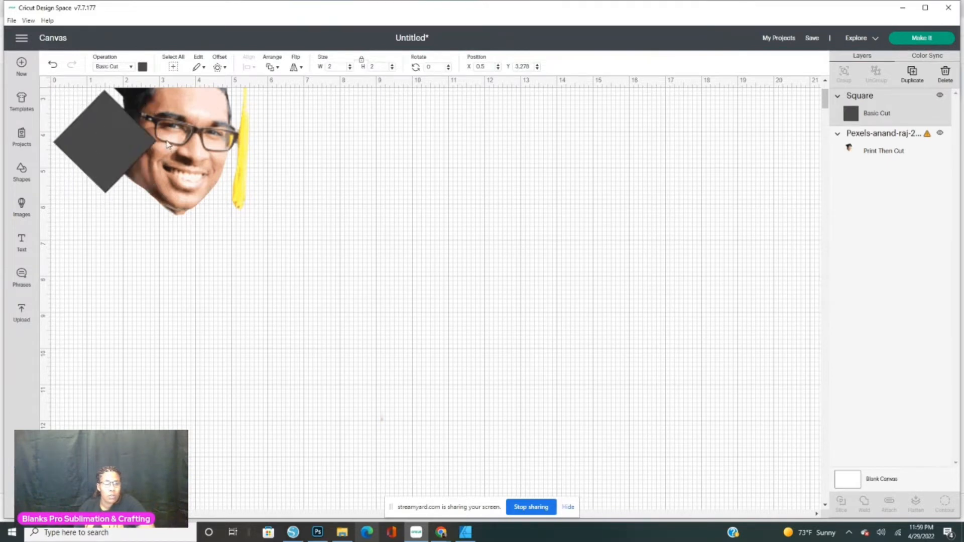
drag(105, 135, 126, 255)
click(59, 220)
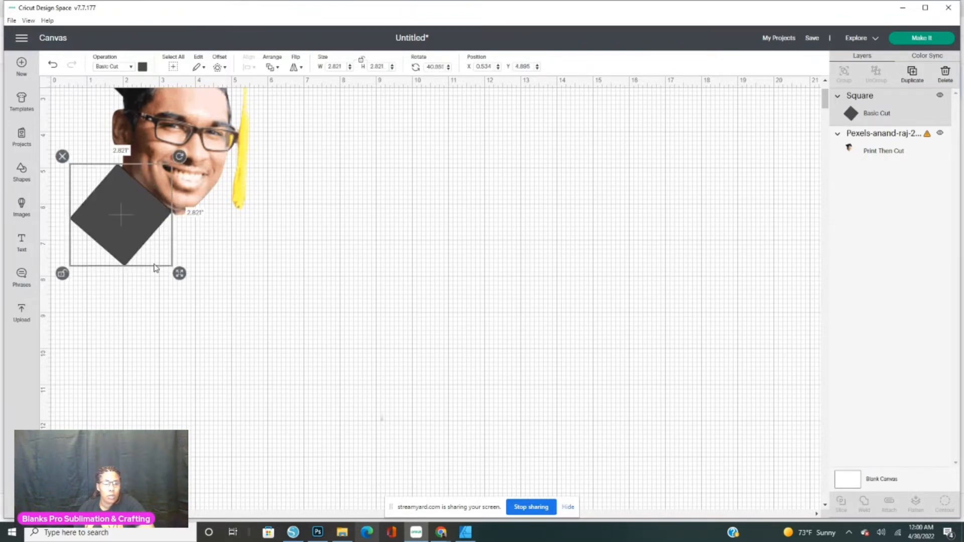
drag(180, 273, 185, 314)
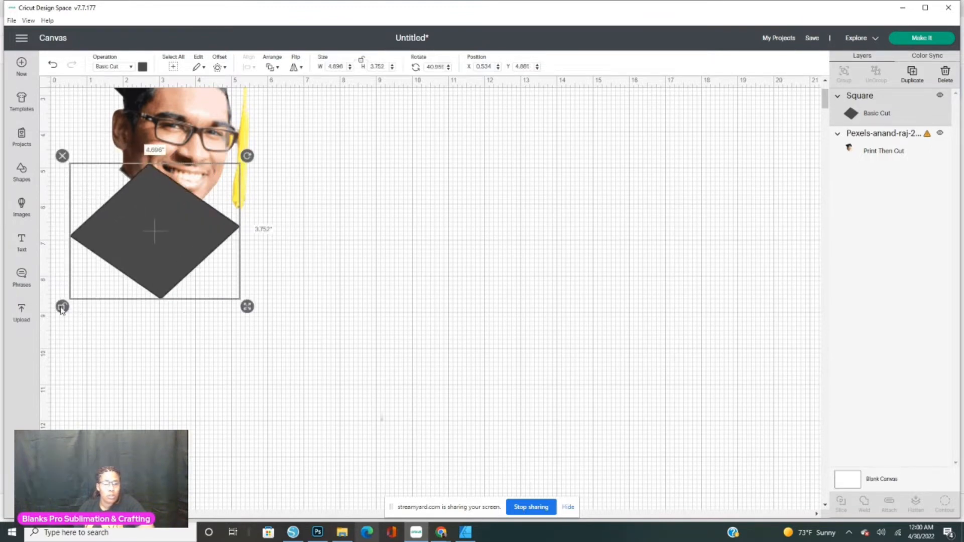
click(62, 307)
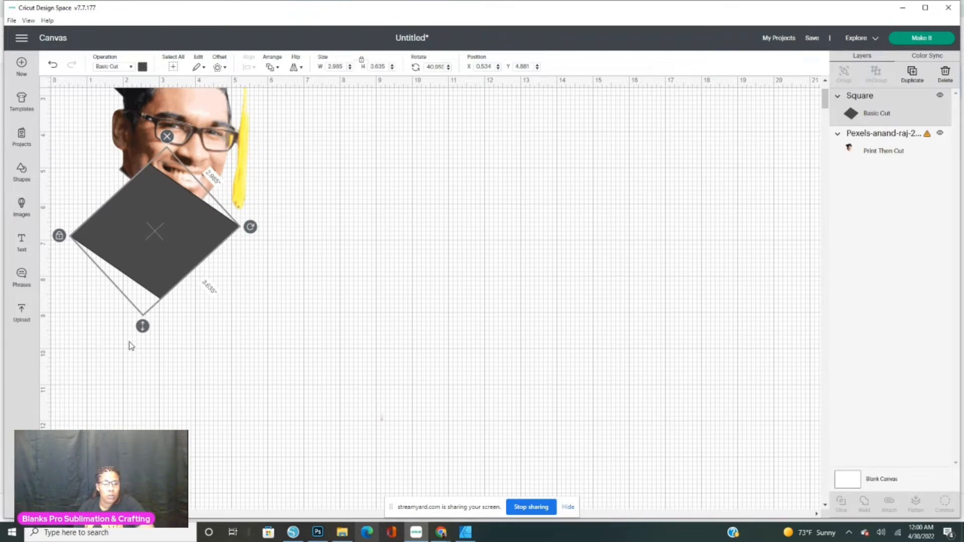
drag(143, 330, 146, 403)
drag(154, 277, 124, 274)
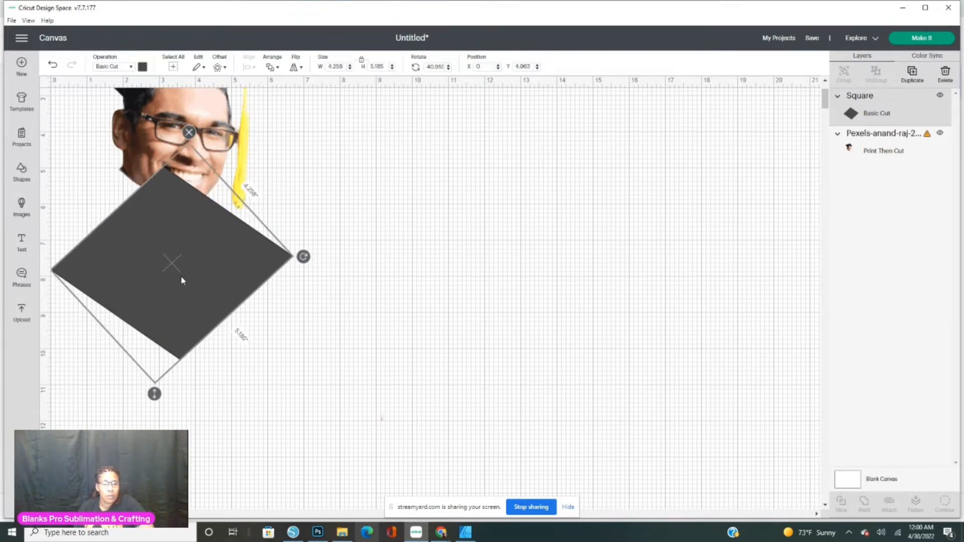
Step: Angle the diamond across the face's chin and select both photo and diamond
click(173, 118)
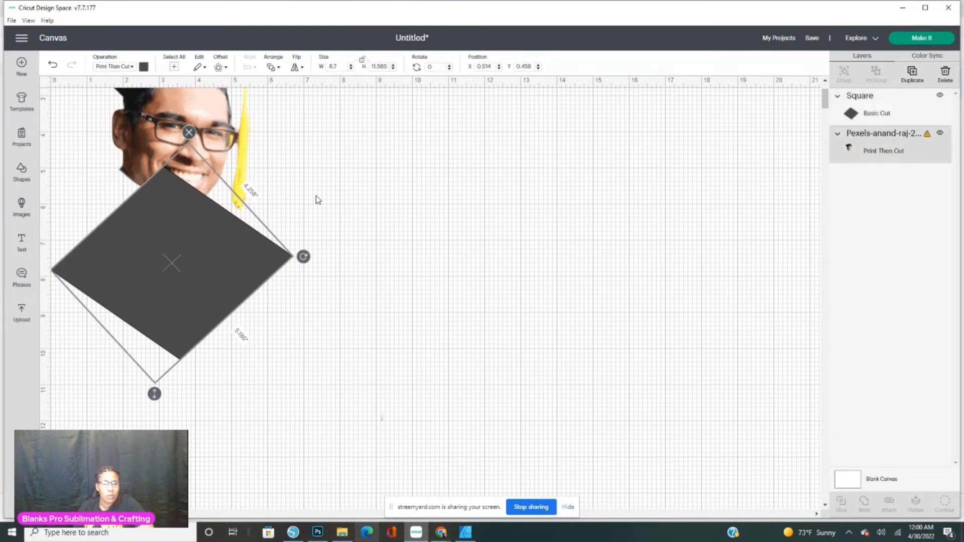
drag(204, 113, 424, 233)
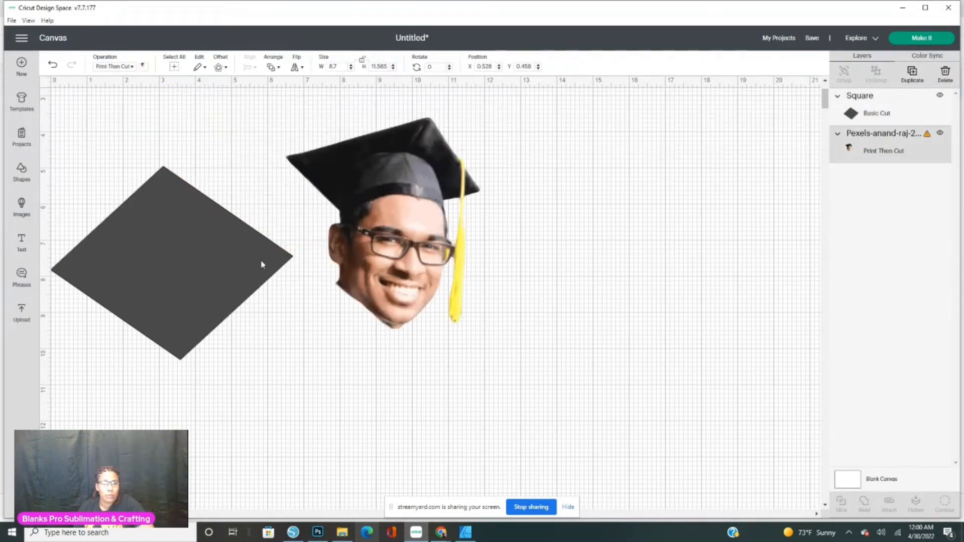
click(248, 309)
drag(248, 308, 307, 351)
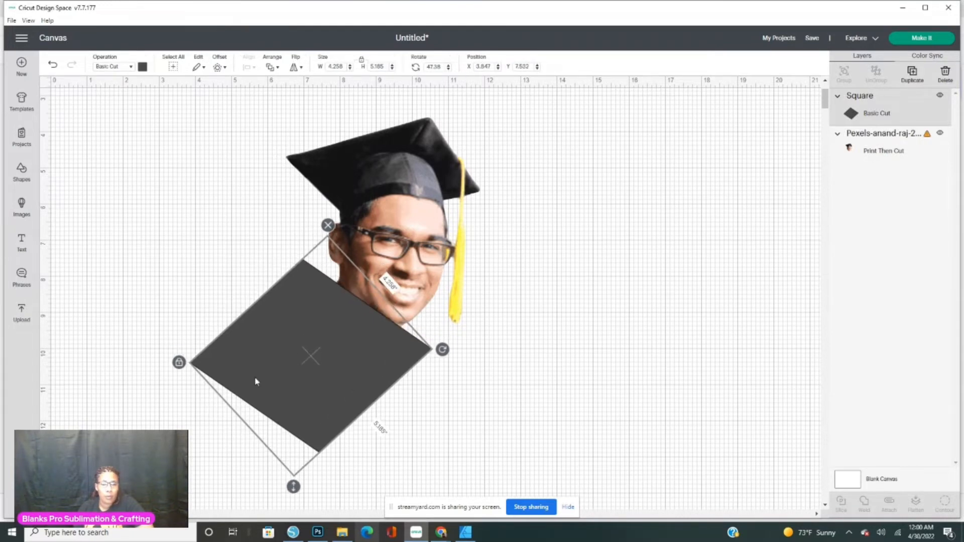
drag(442, 350, 442, 361)
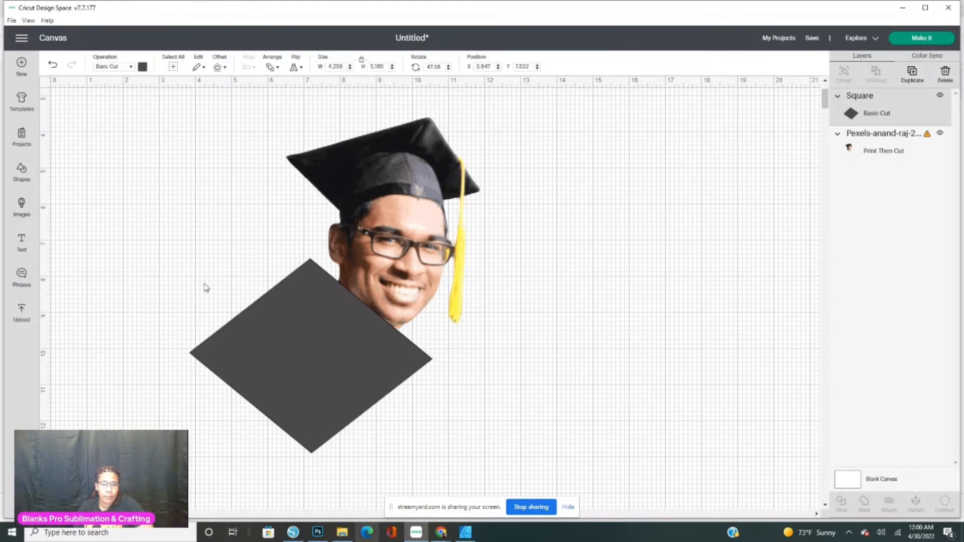
drag(156, 219, 601, 404)
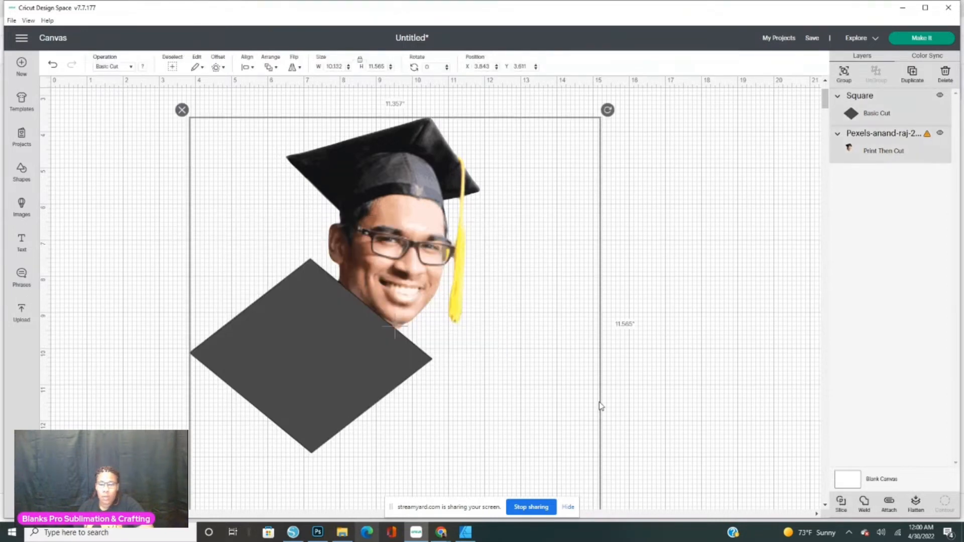
click(147, 225)
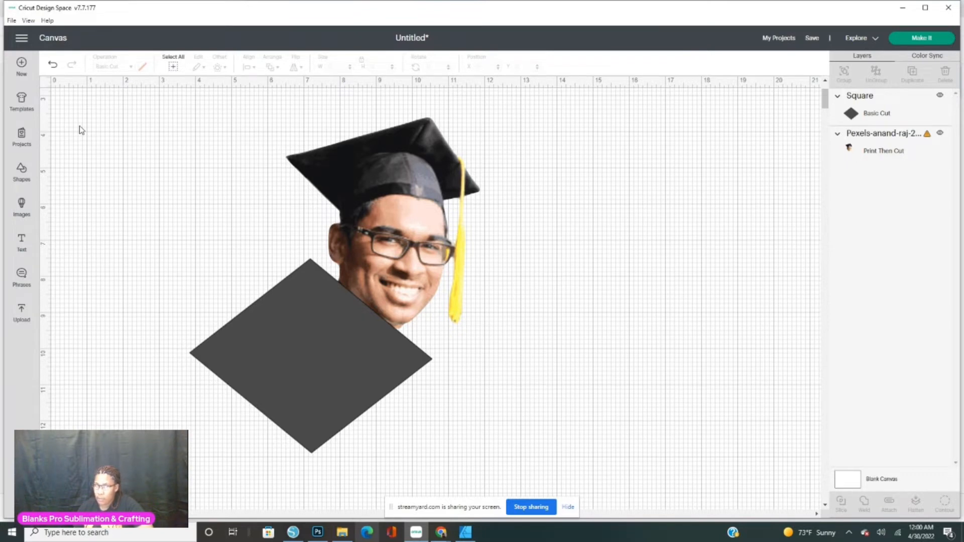
drag(80, 126, 520, 438)
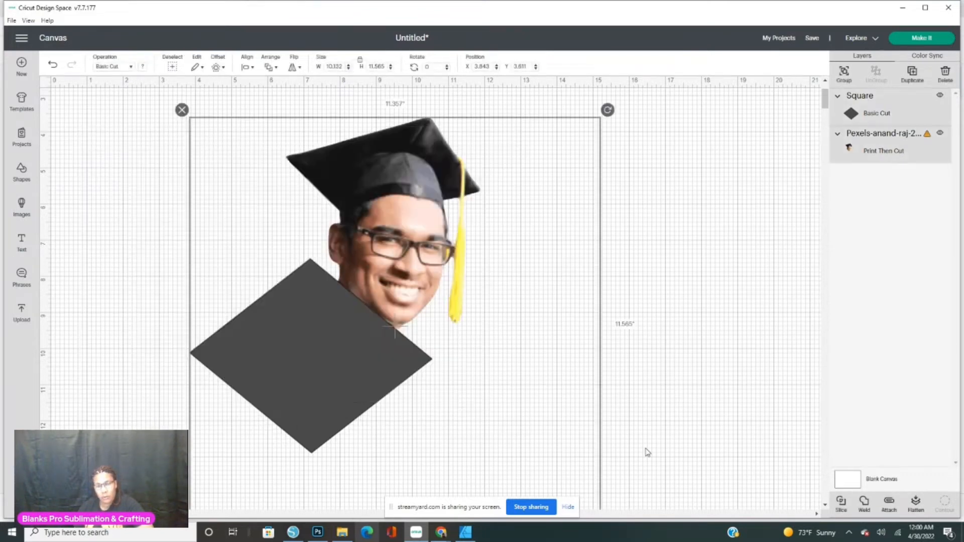
Step: Slice the diamond from the face, pull the pieces apart, and delete the stray thin line
click(841, 504)
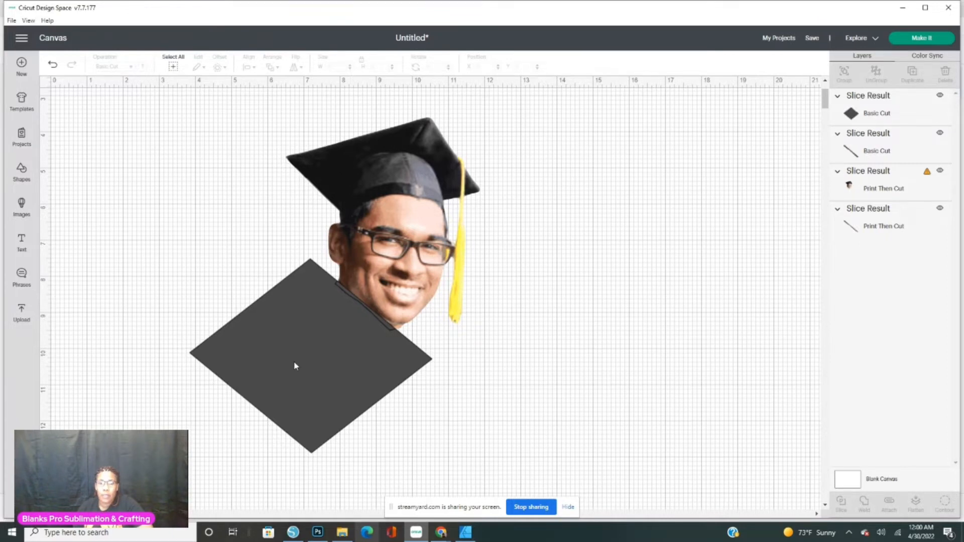
drag(295, 366, 613, 323)
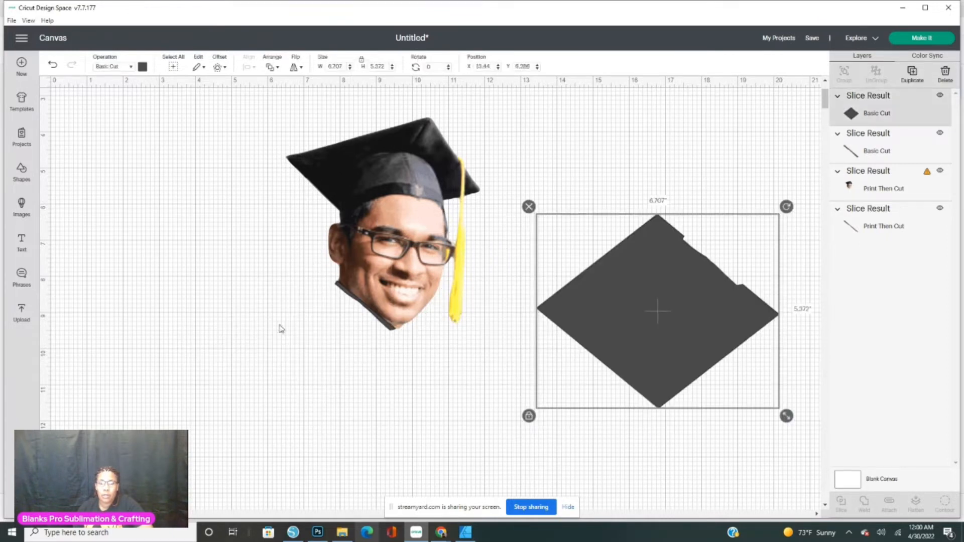
drag(340, 287, 589, 271)
click(393, 326)
drag(427, 336, 355, 307)
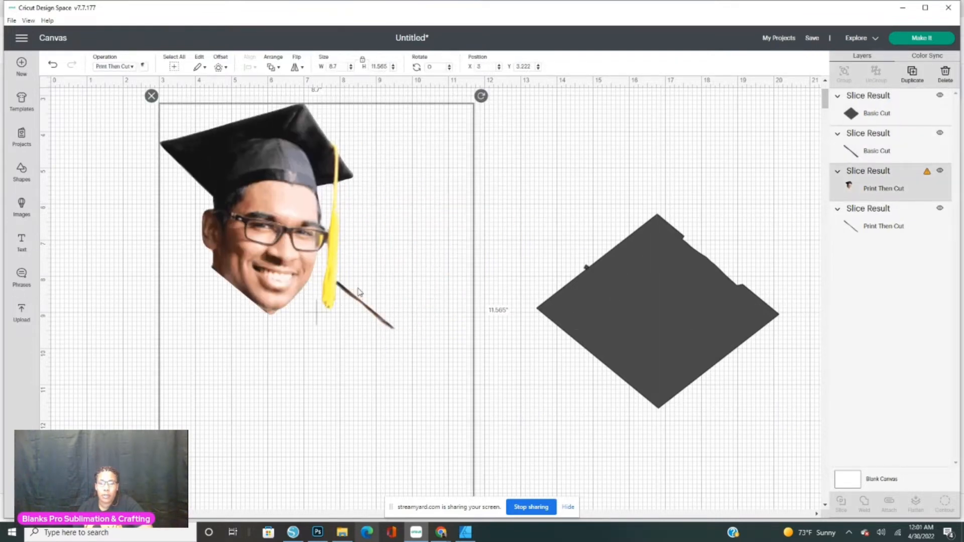
drag(276, 236, 171, 233)
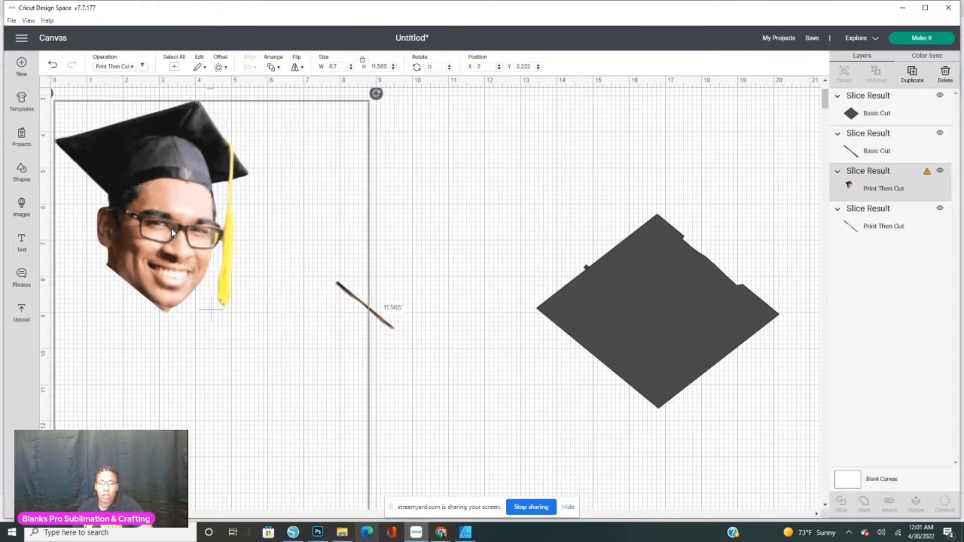
click(386, 325)
drag(388, 327, 566, 232)
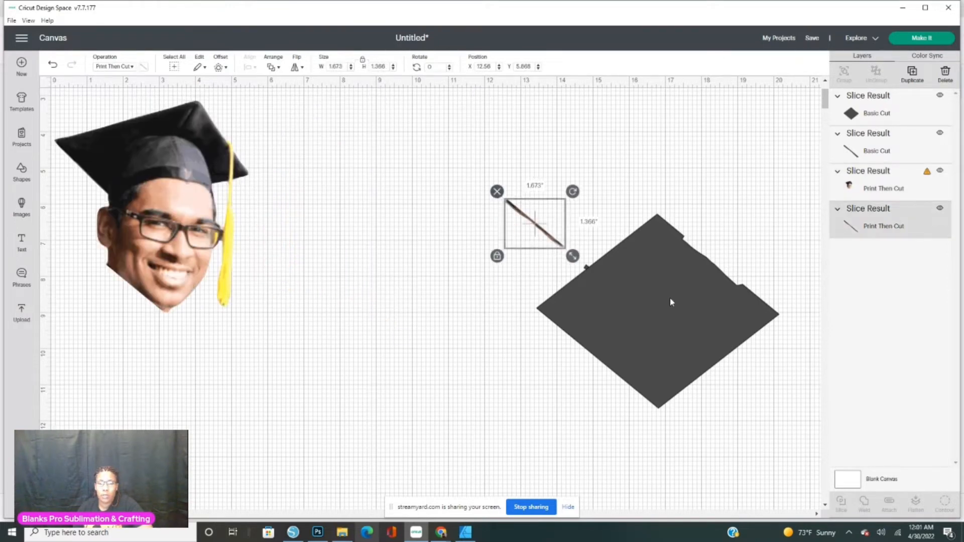
key(Delete)
Step: Reposition the diamond over the face, slice again, and delete the diamond and leftover scraps
drag(708, 337, 699, 329)
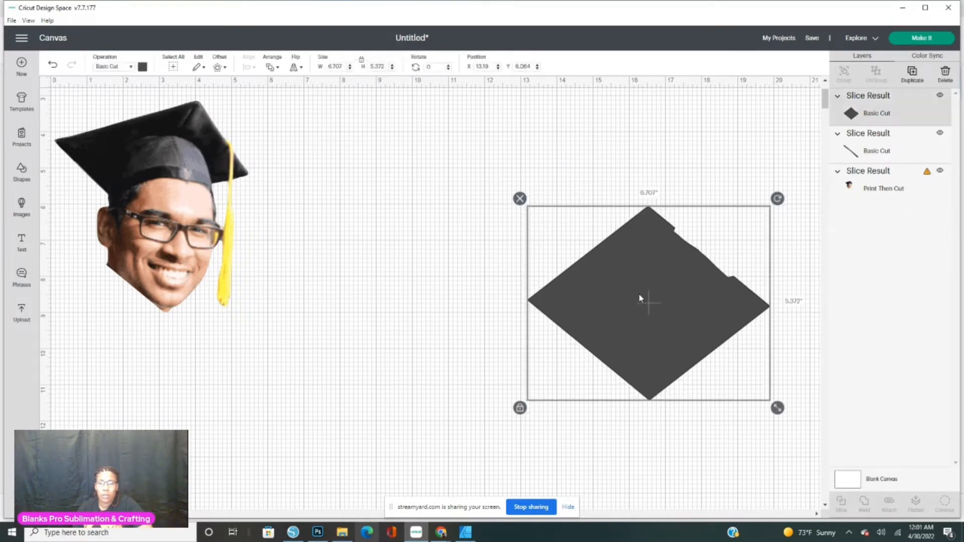
drag(641, 299, 546, 247)
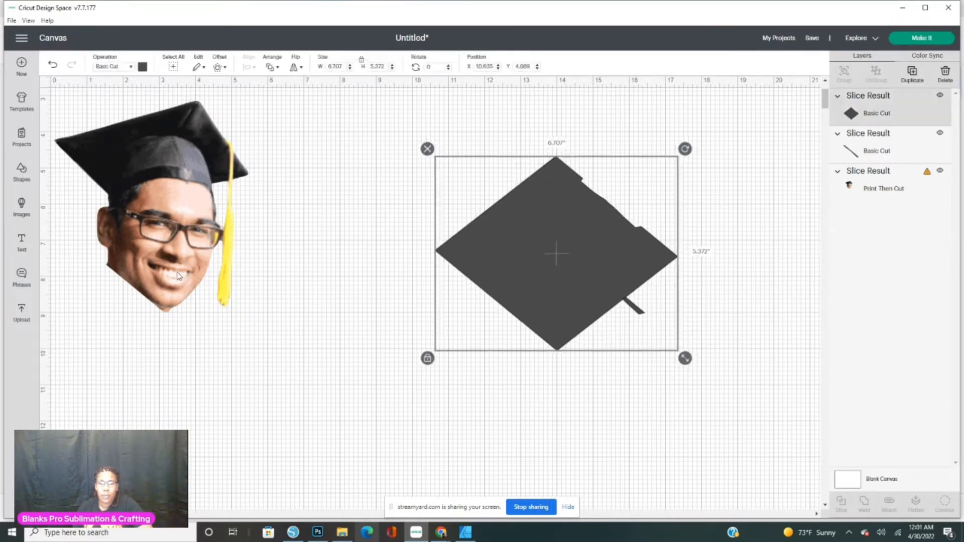
click(248, 282)
drag(825, 127, 833, 121)
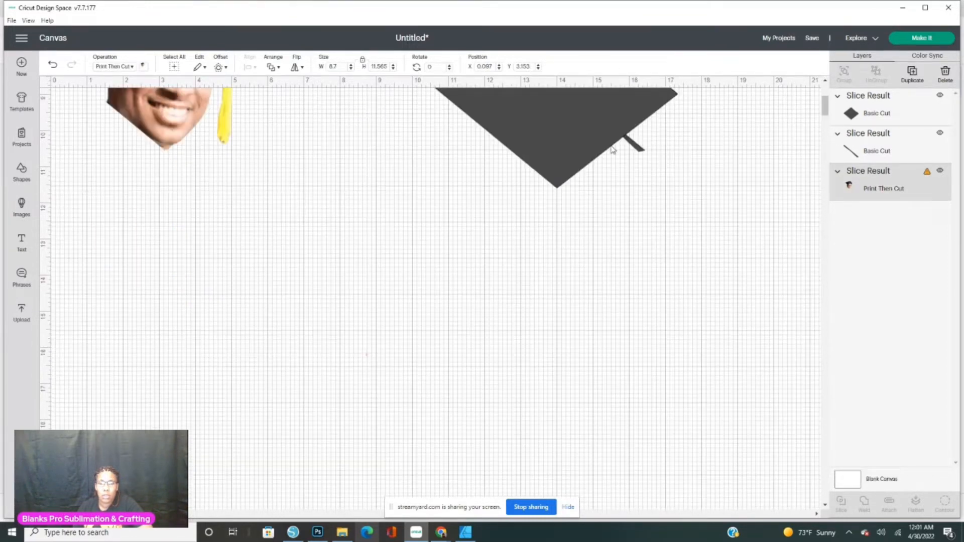
click(634, 148)
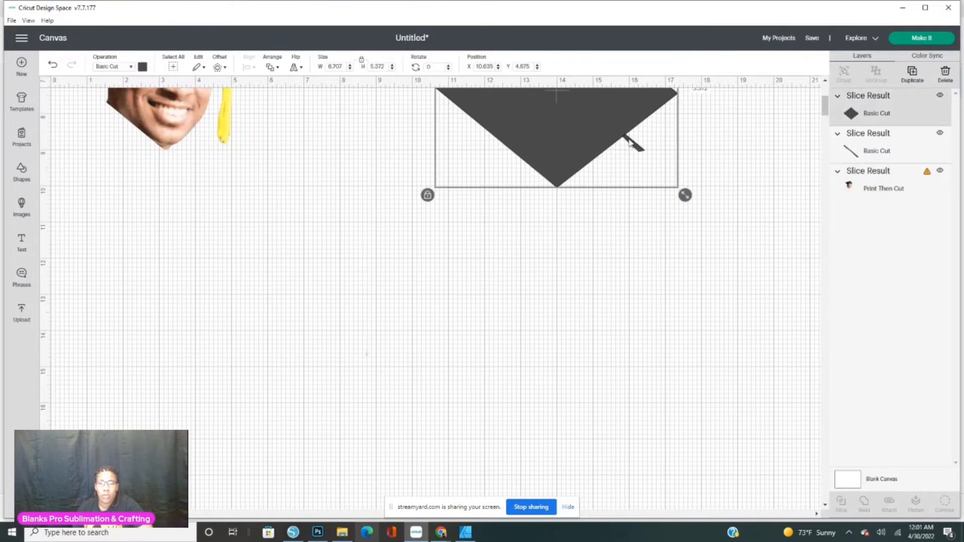
drag(548, 132, 471, 407)
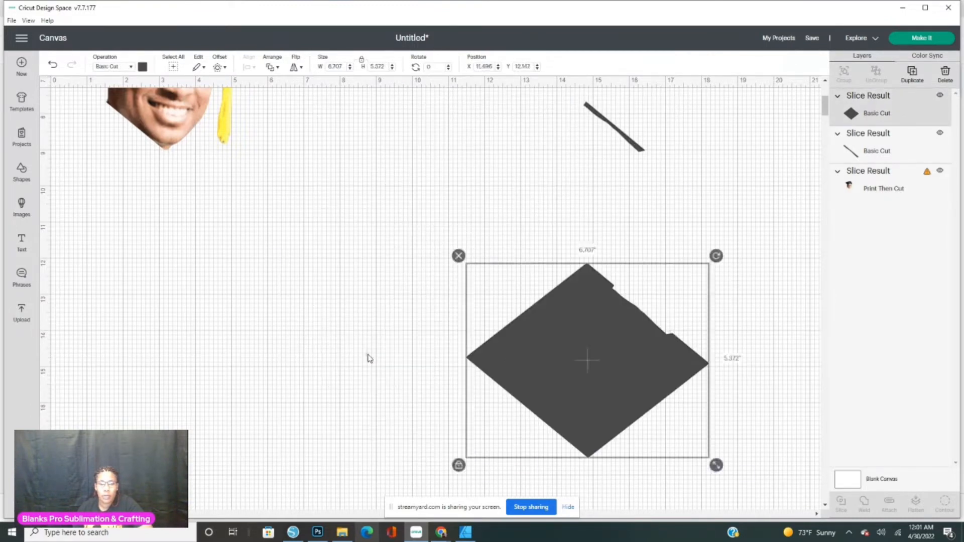
drag(585, 361, 369, 347)
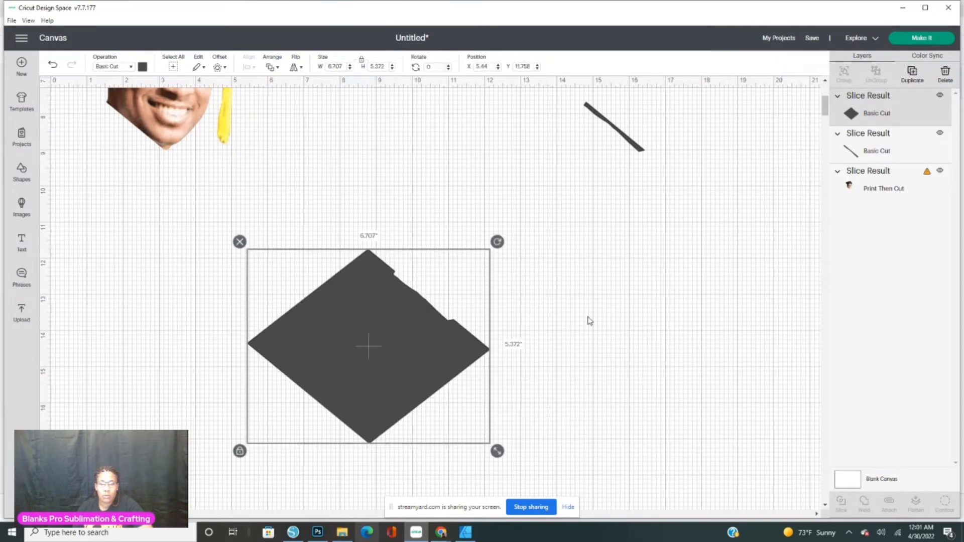
drag(589, 321, 249, 415)
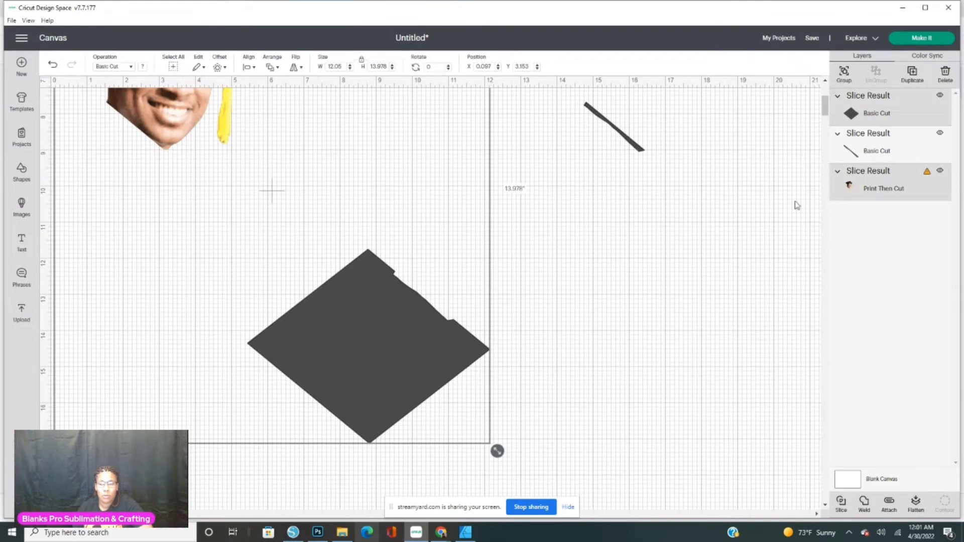
click(843, 505)
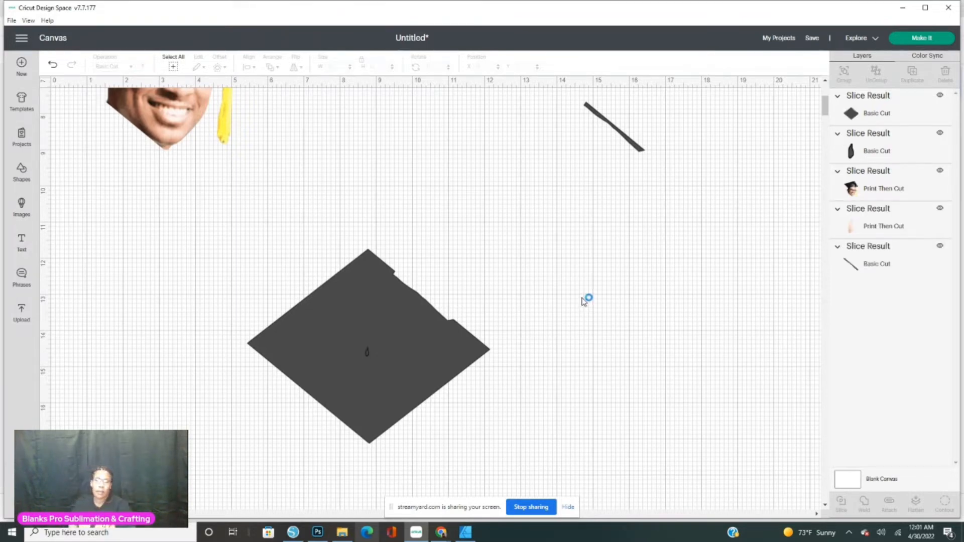
drag(721, 102, 349, 475)
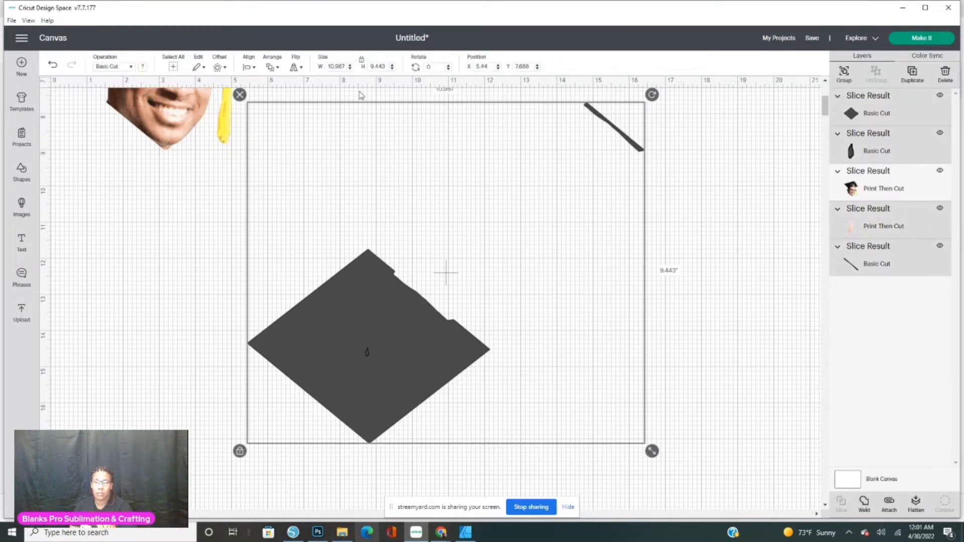
click(239, 96)
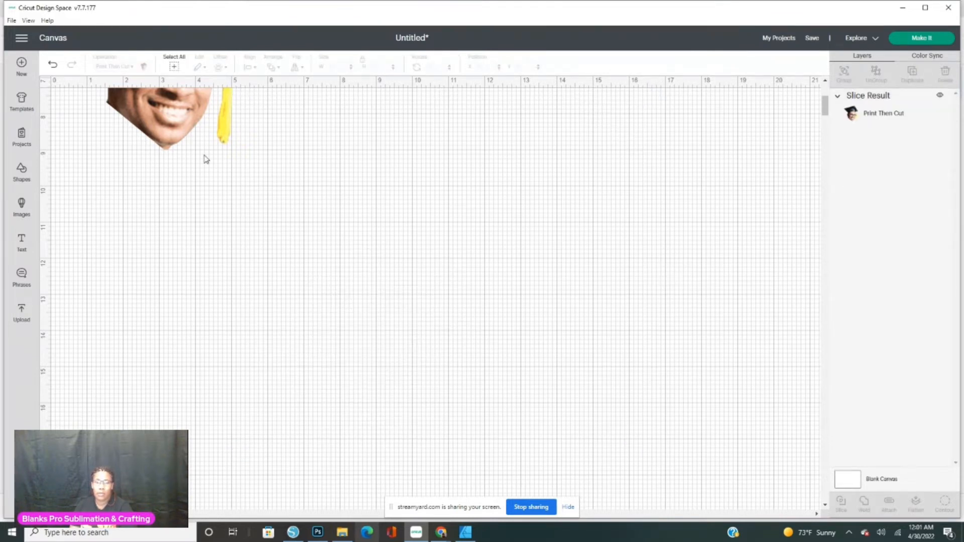
Step: Bring the face back onto the canvas and place a Ctrl+D duplicate to its right
drag(192, 90, 339, 307)
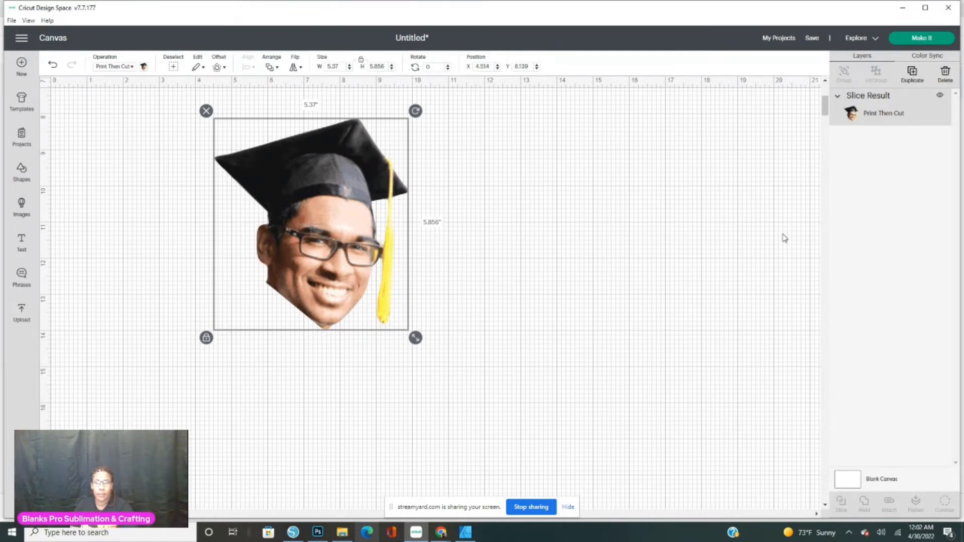
key(ctrl+d)
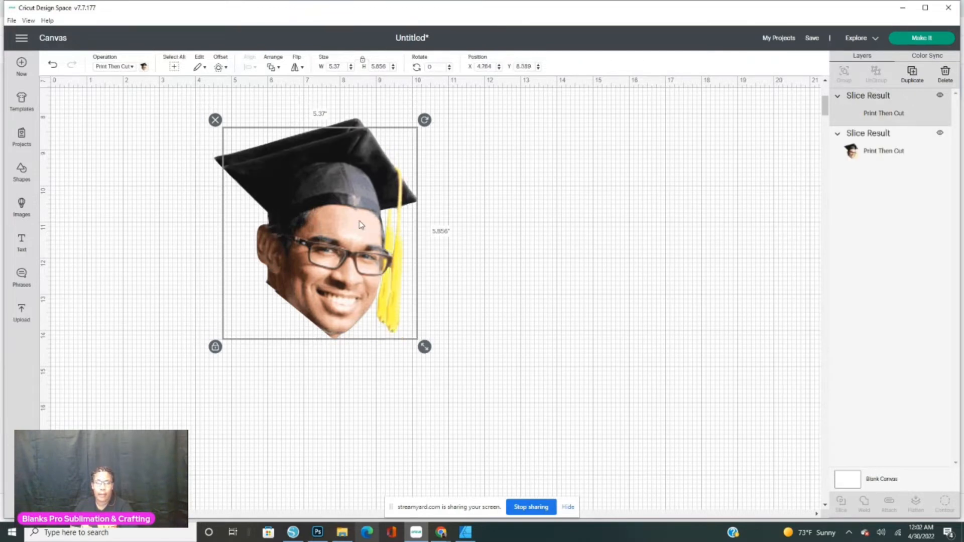
drag(339, 216, 511, 217)
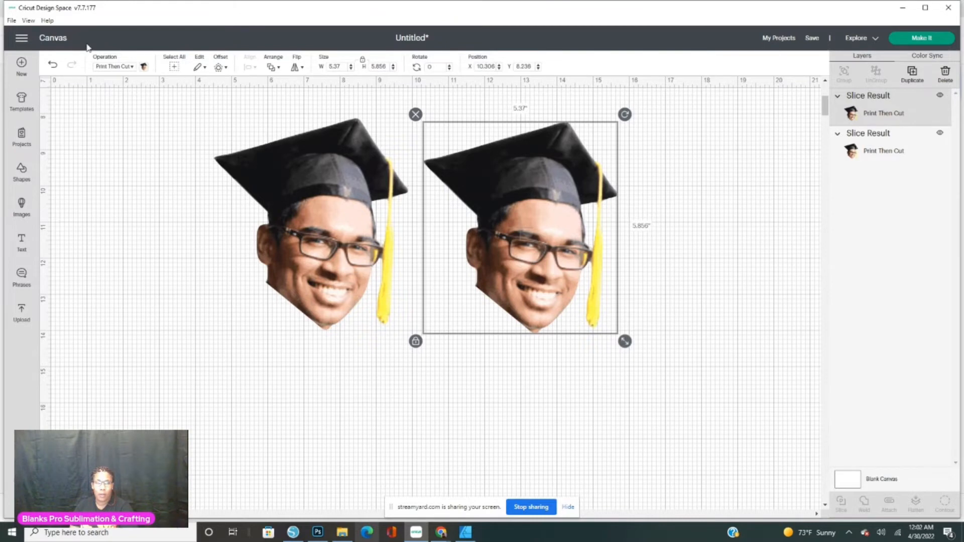
click(143, 69)
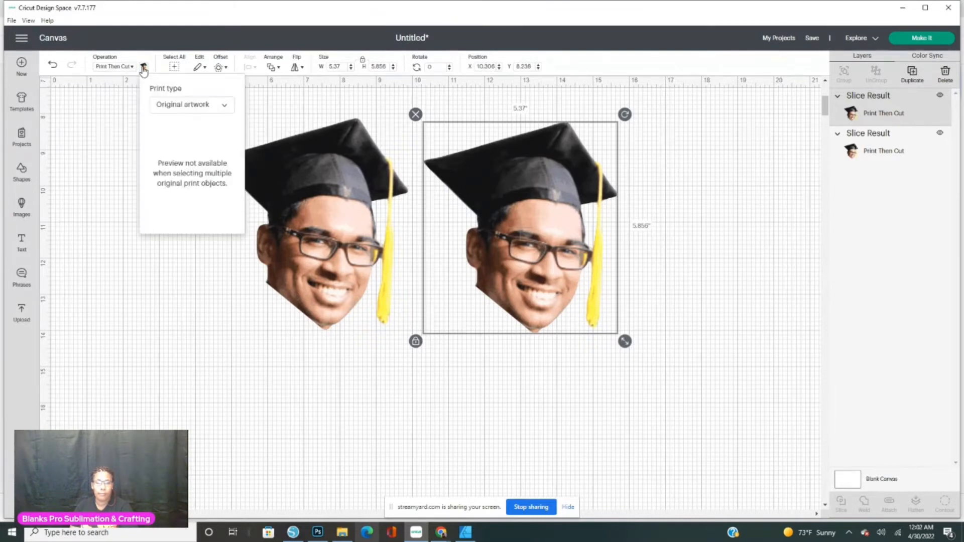
click(132, 68)
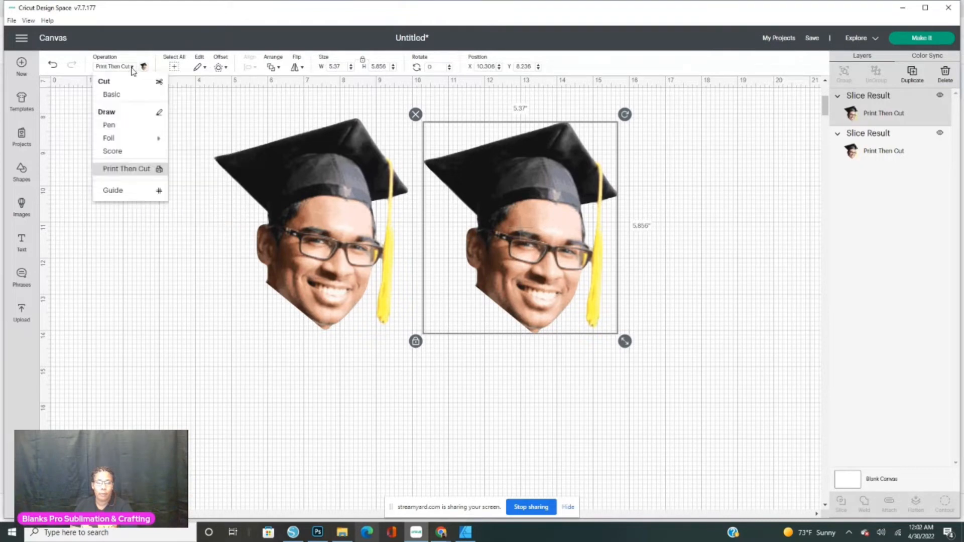
Step: Change the copy to a white Basic Cut layer
click(120, 96)
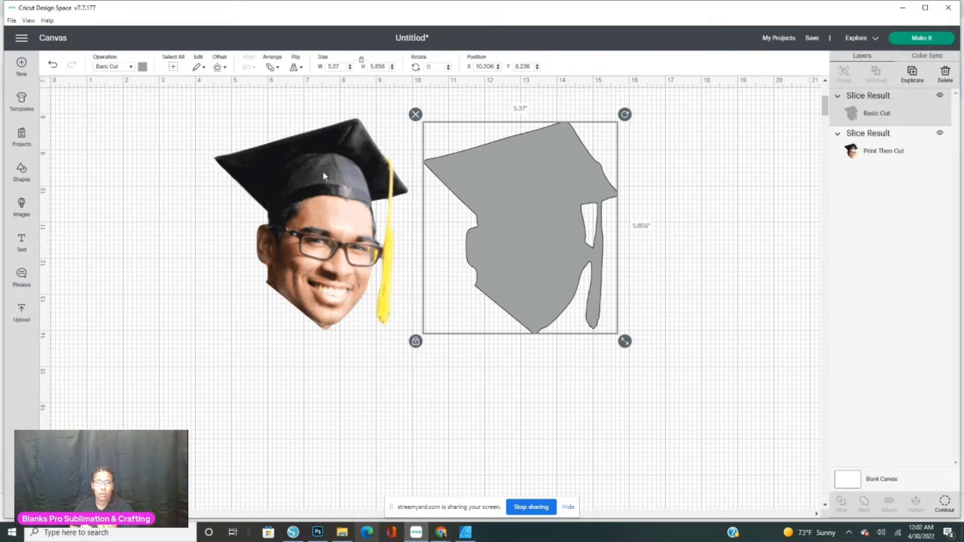
click(142, 67)
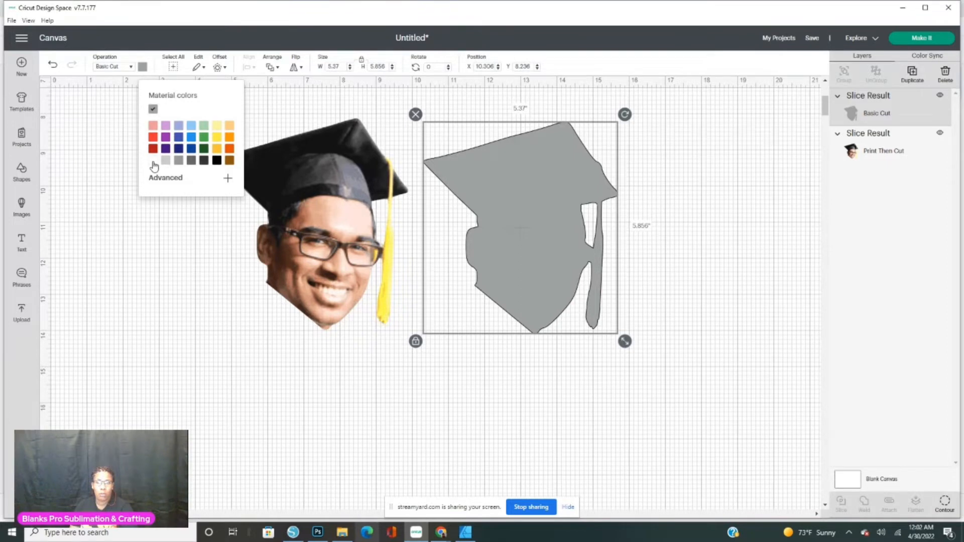
click(153, 163)
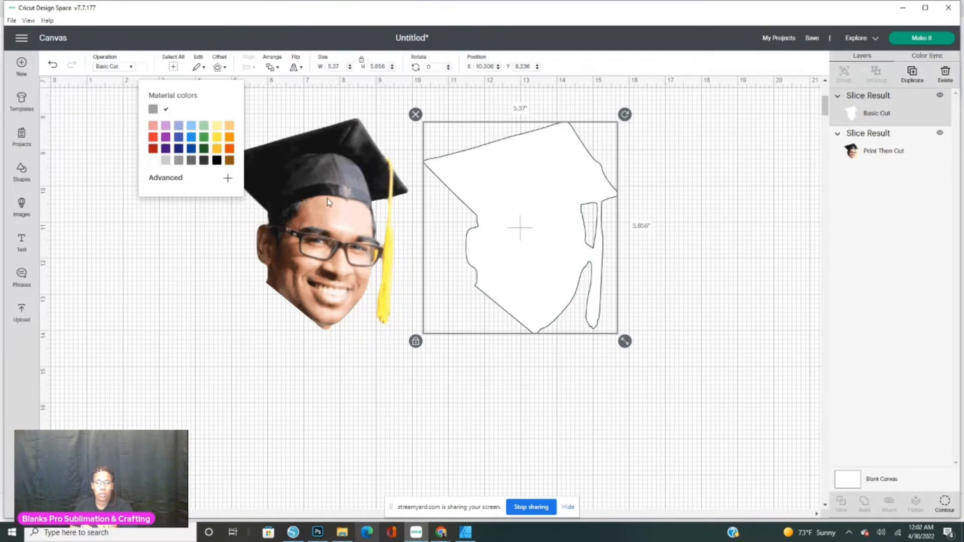
Step: Enlarge the white silhouette slightly and fit the printed photo directly over it
mouse_move(329, 203)
mouse_down()
mouse_move(450, 200)
mouse_move(345, 208)
mouse_up()
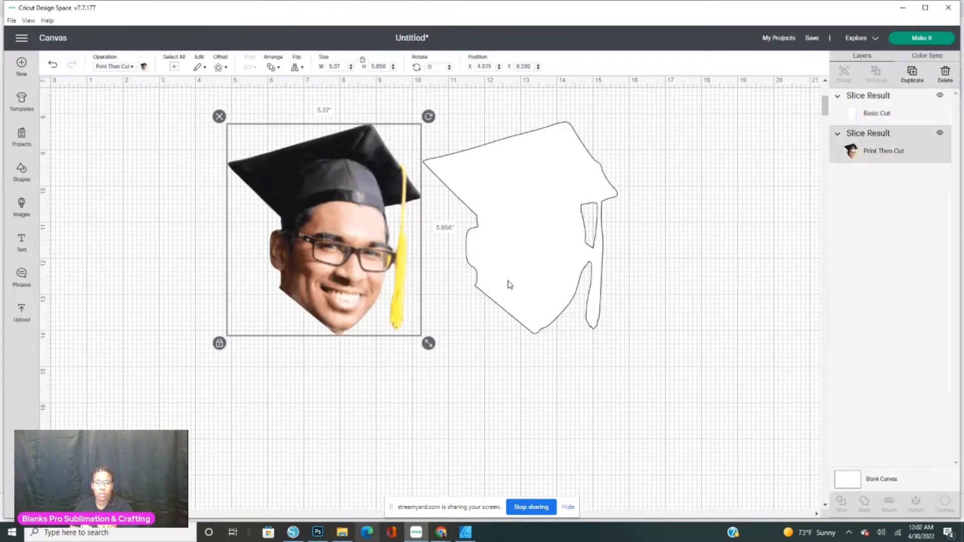
click(509, 285)
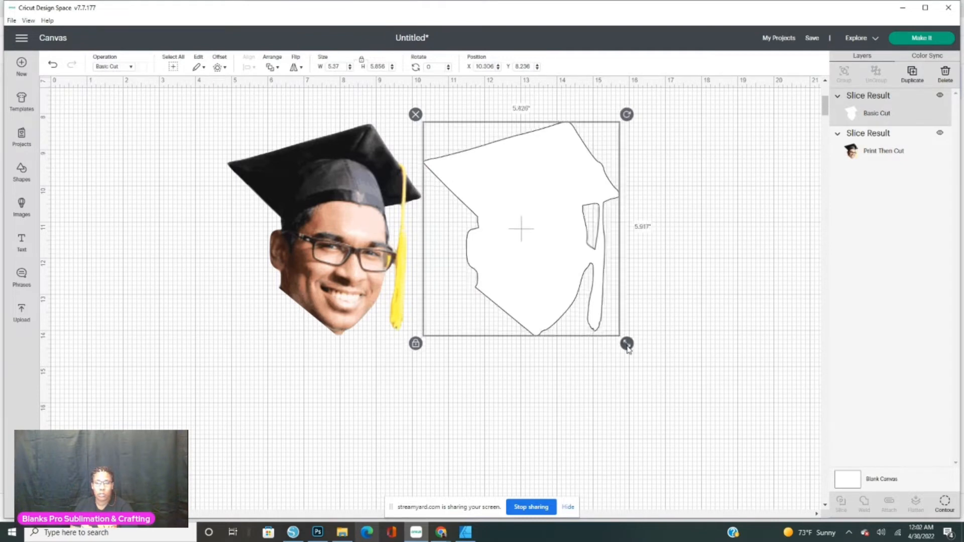
drag(627, 346, 634, 353)
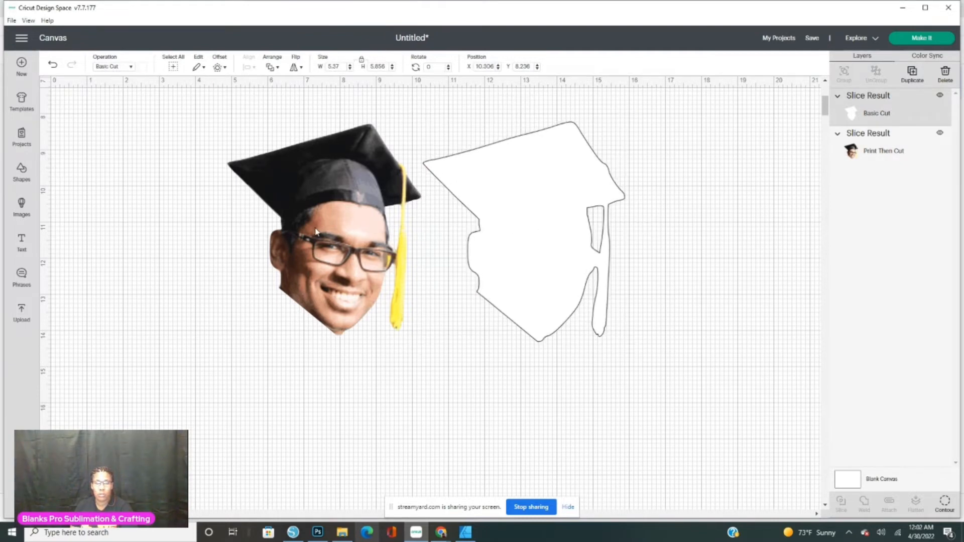
click(315, 231)
drag(315, 232, 520, 236)
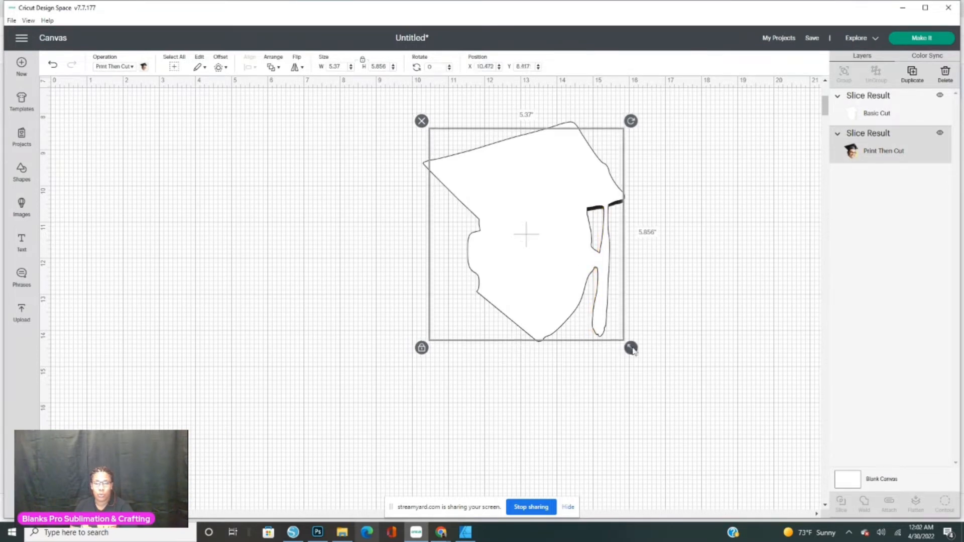
drag(631, 348, 631, 347)
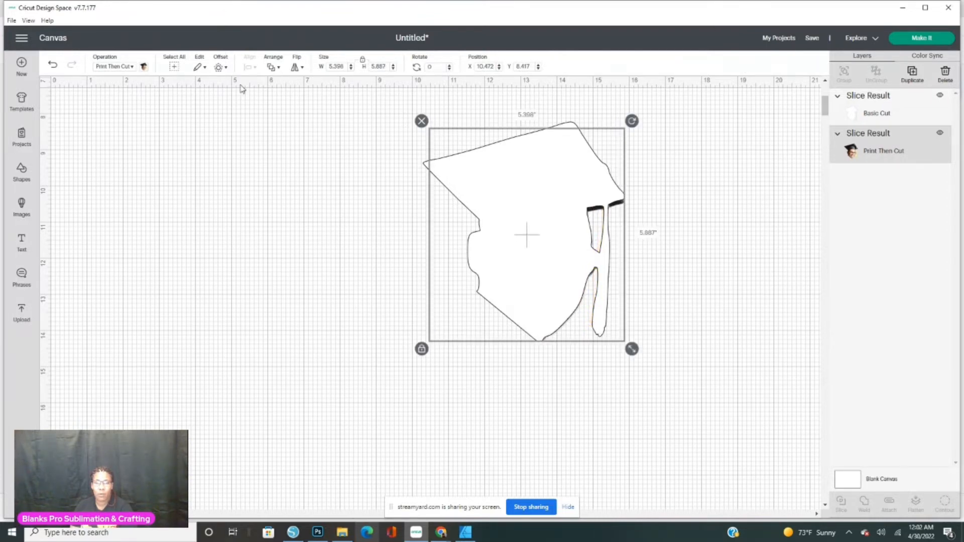
click(273, 71)
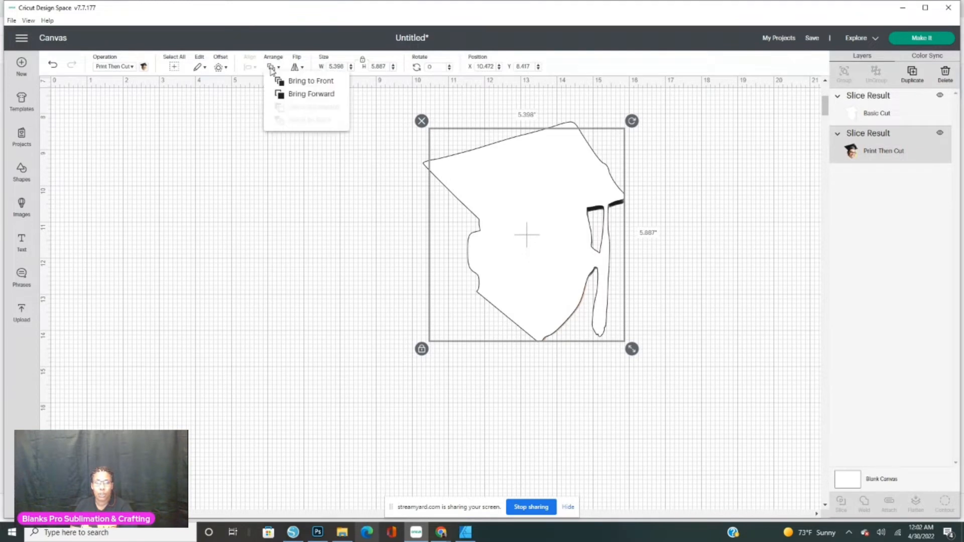
Step: Bring the photo to front, group it with its white backing, and shift the group left
click(311, 81)
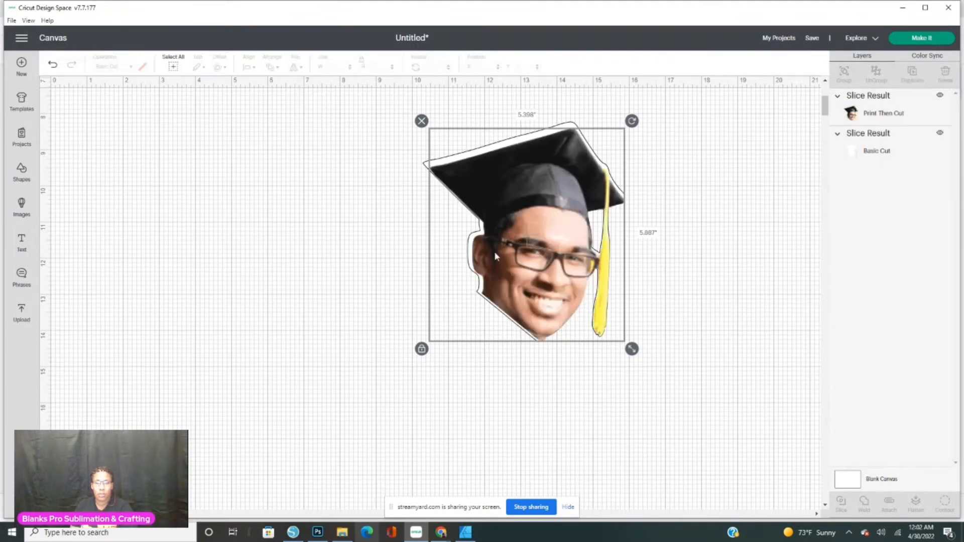
drag(494, 256, 523, 257)
click(670, 301)
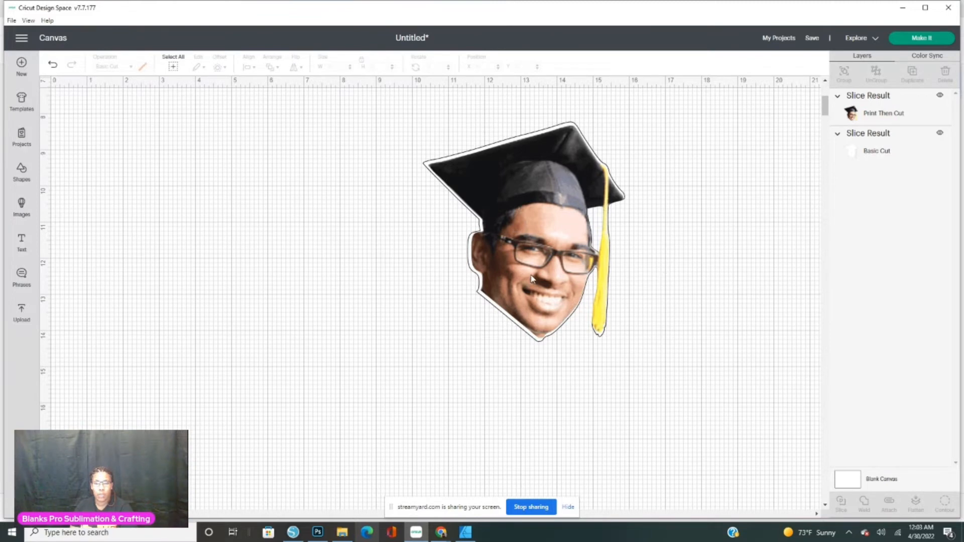
drag(380, 135, 653, 394)
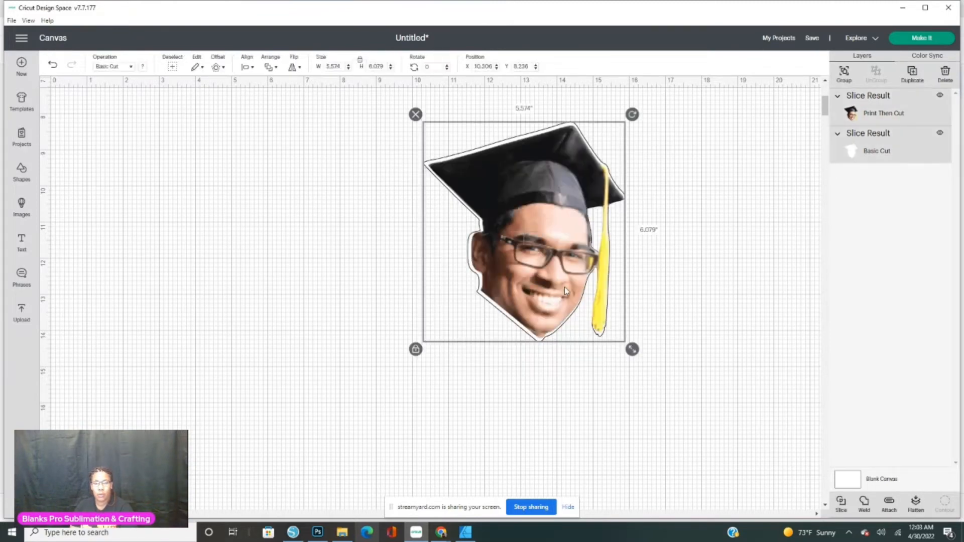
click(327, 138)
drag(365, 113, 585, 390)
click(844, 76)
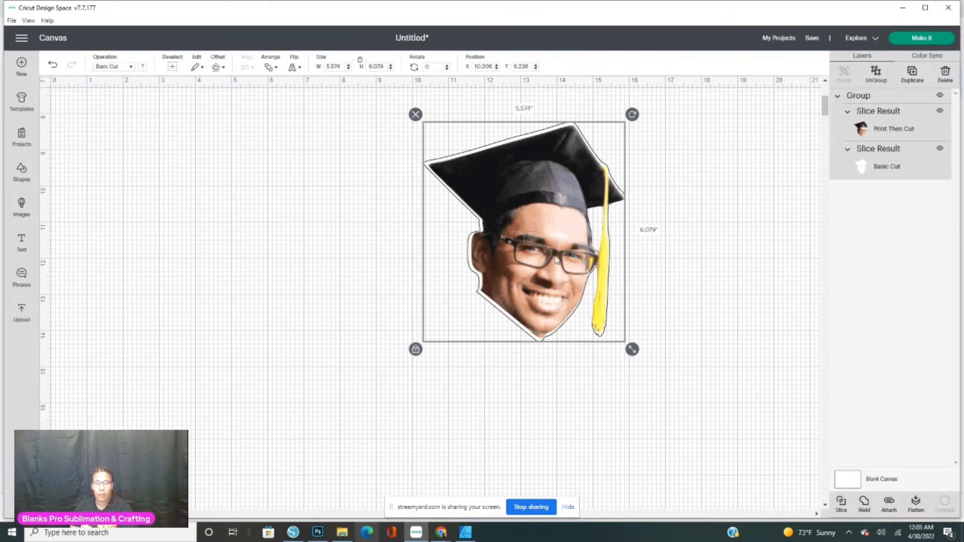
drag(537, 262, 368, 302)
click(491, 295)
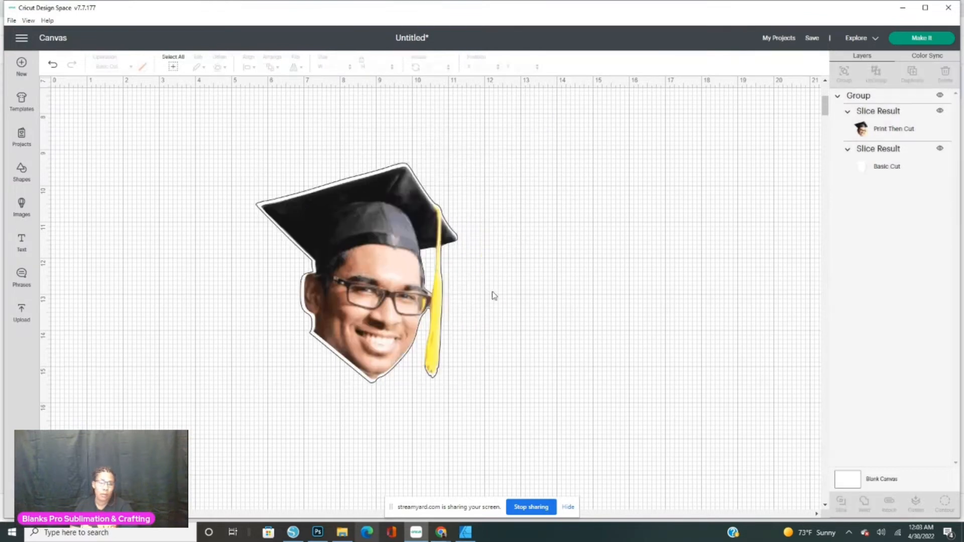
Step: Add a new Text object and set its font to Impact via an 'imp' font search
click(22, 244)
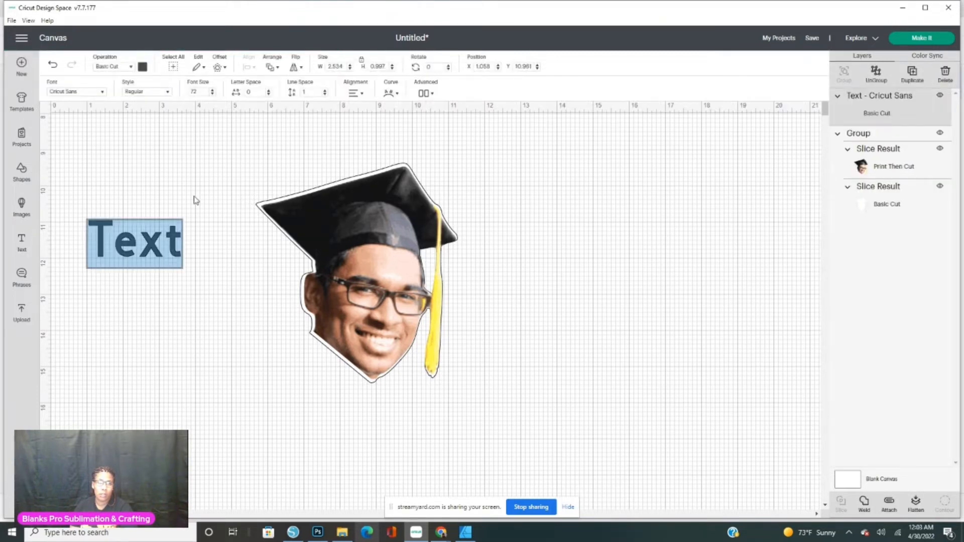
click(103, 93)
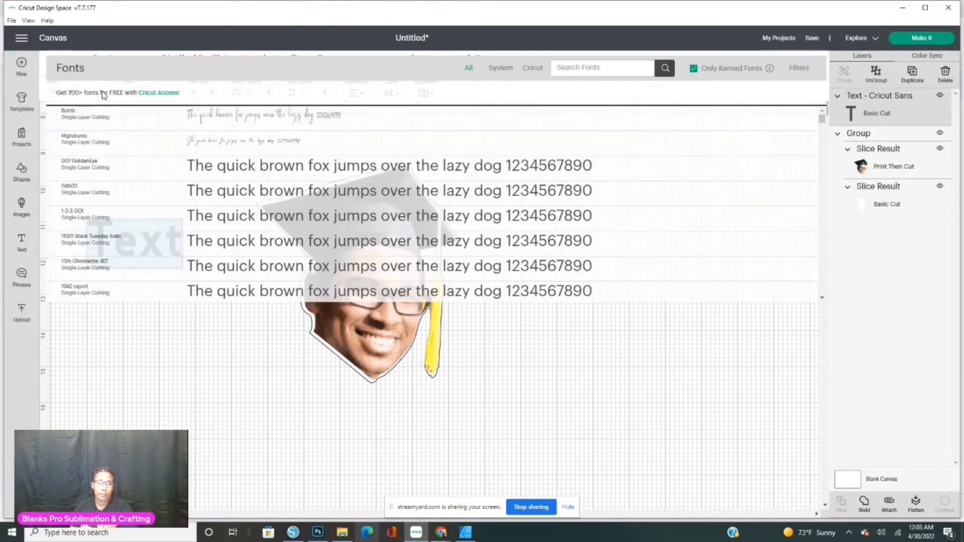
scroll(250, 244, down, 10)
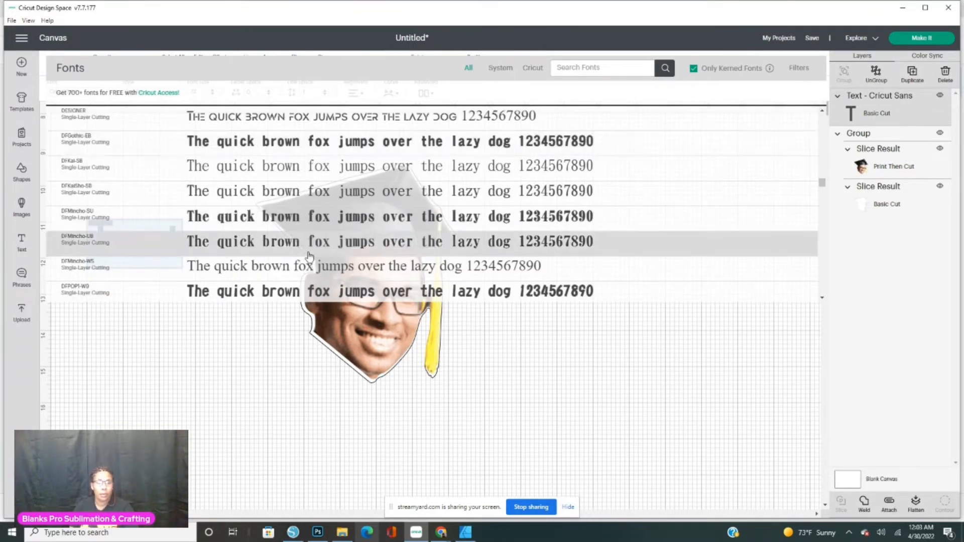
scroll(301, 248, down, 3)
scroll(291, 258, down, 3)
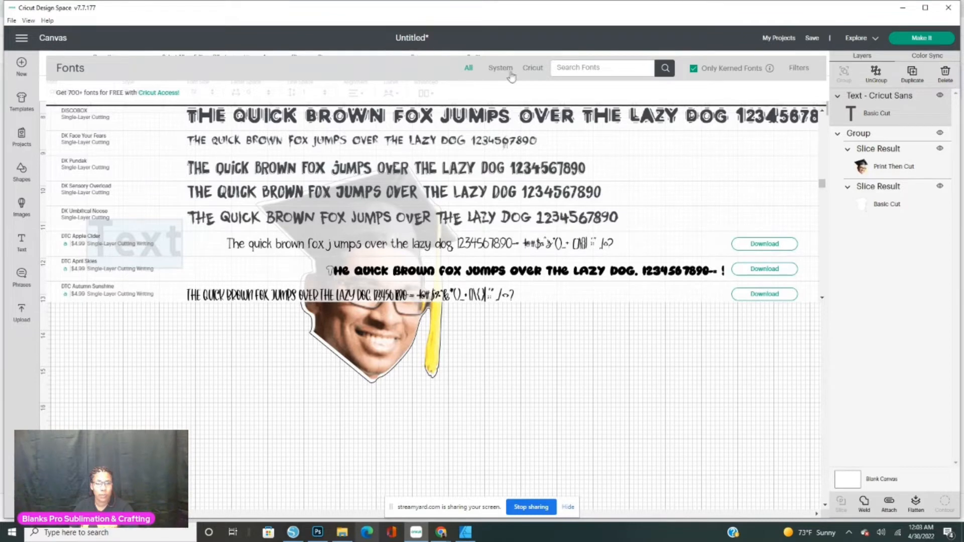
click(579, 70)
text(impact)
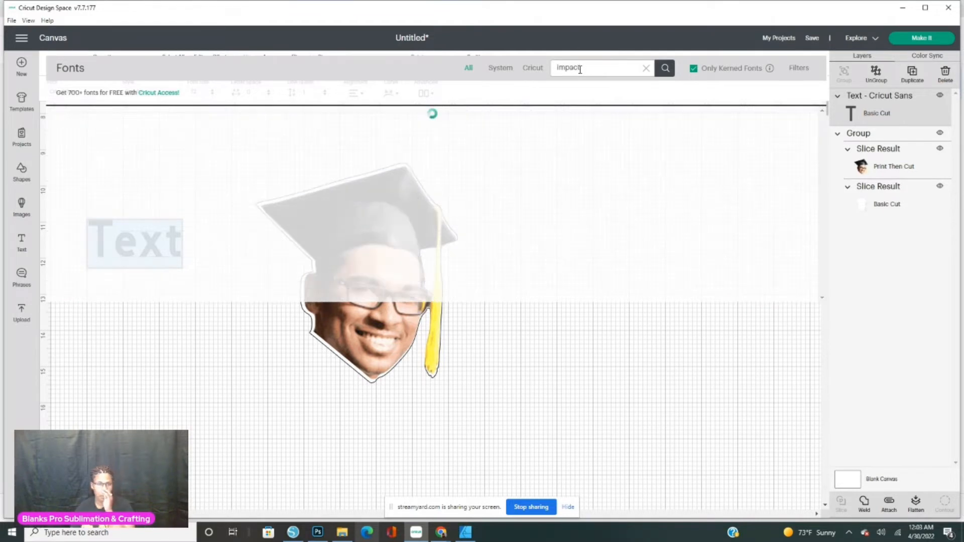
click(382, 118)
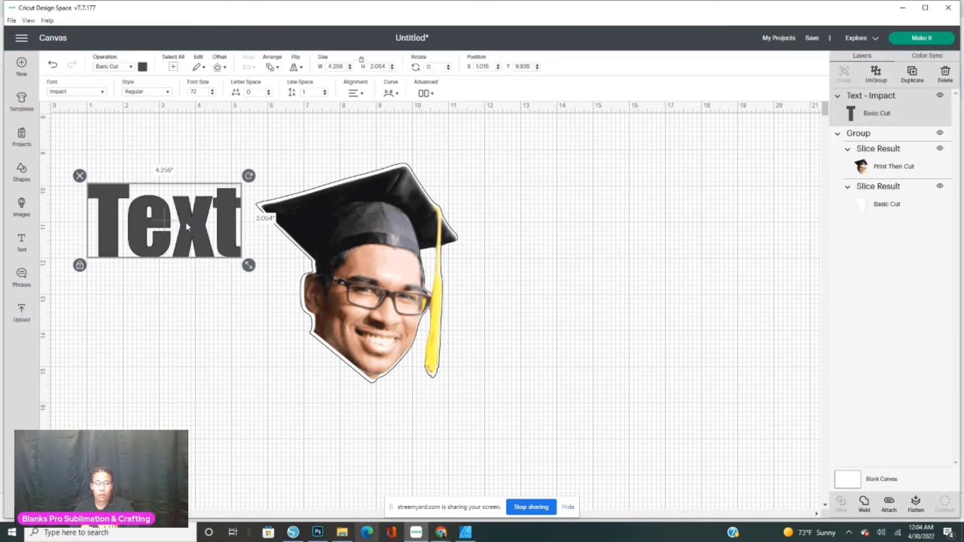
Step: Change the Impact text's wording from 'Text' to 'GRAD'
drag(226, 234, 227, 237)
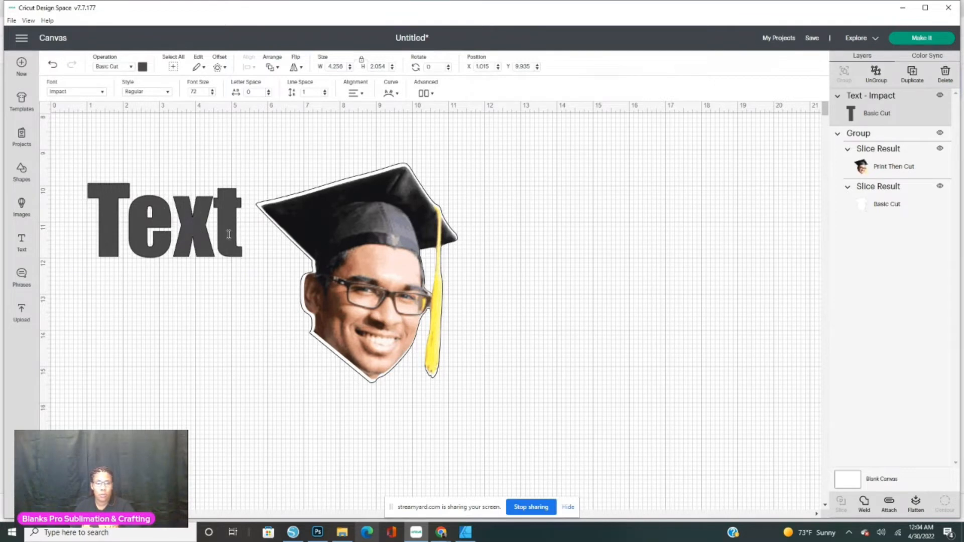
double_click(237, 230)
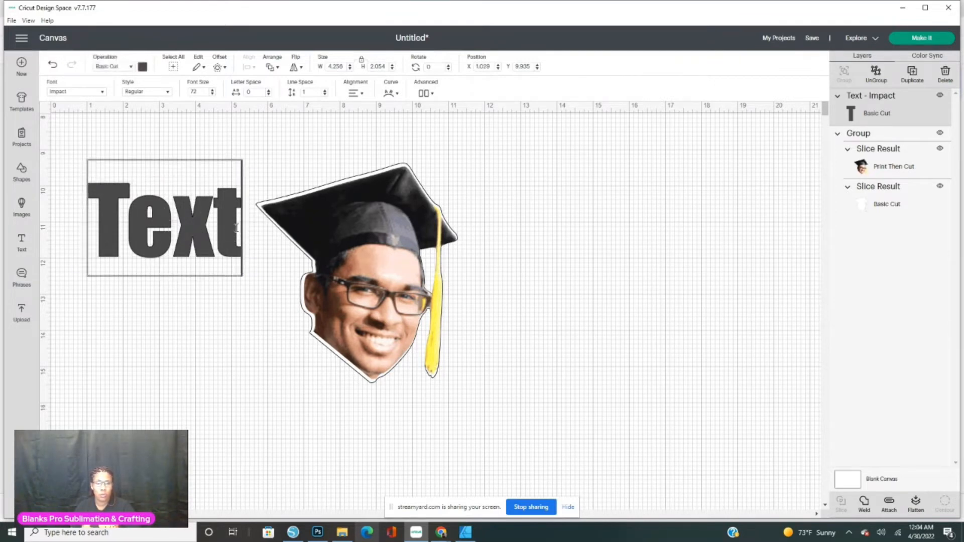
drag(236, 229, 102, 227)
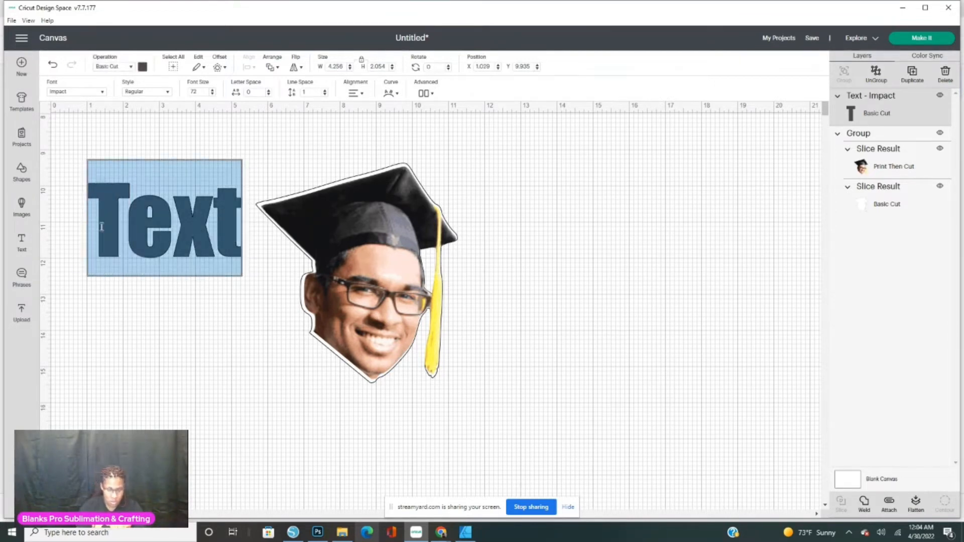
text(GRAD)
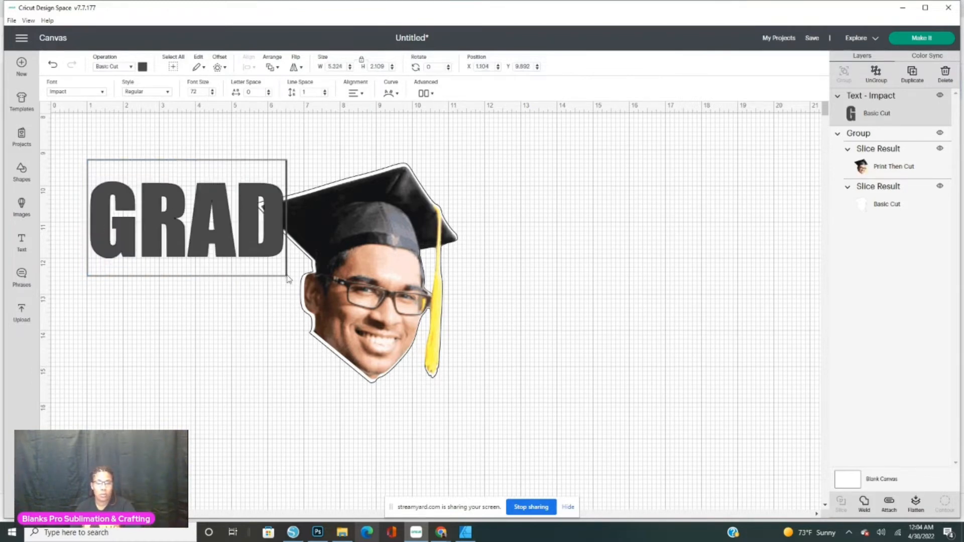
click(249, 321)
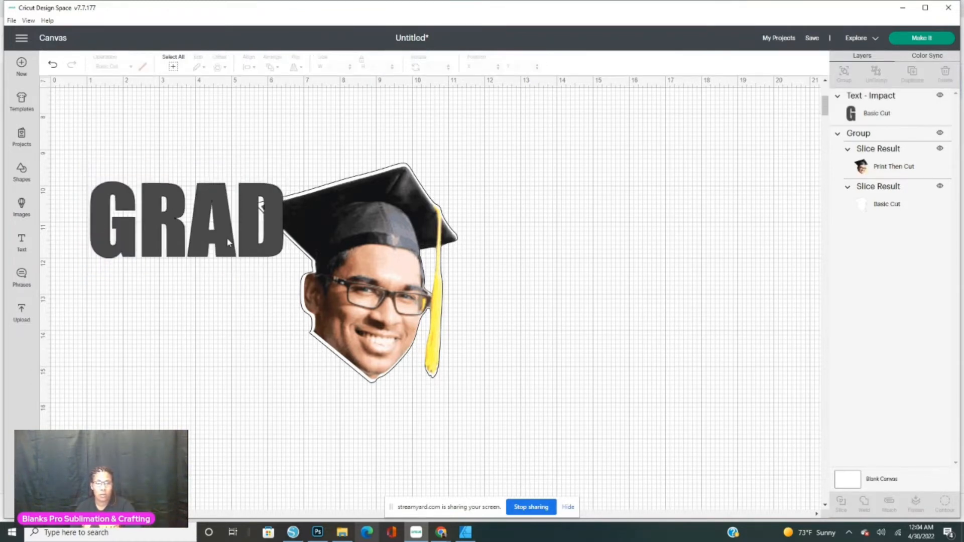
Step: Move GRAD just beneath the graduate's chin
drag(252, 241, 417, 418)
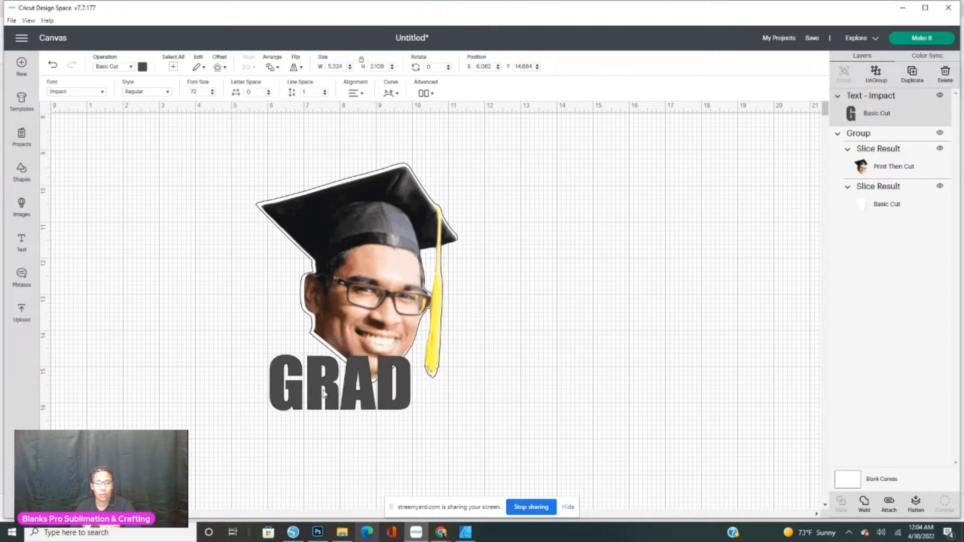
click(271, 409)
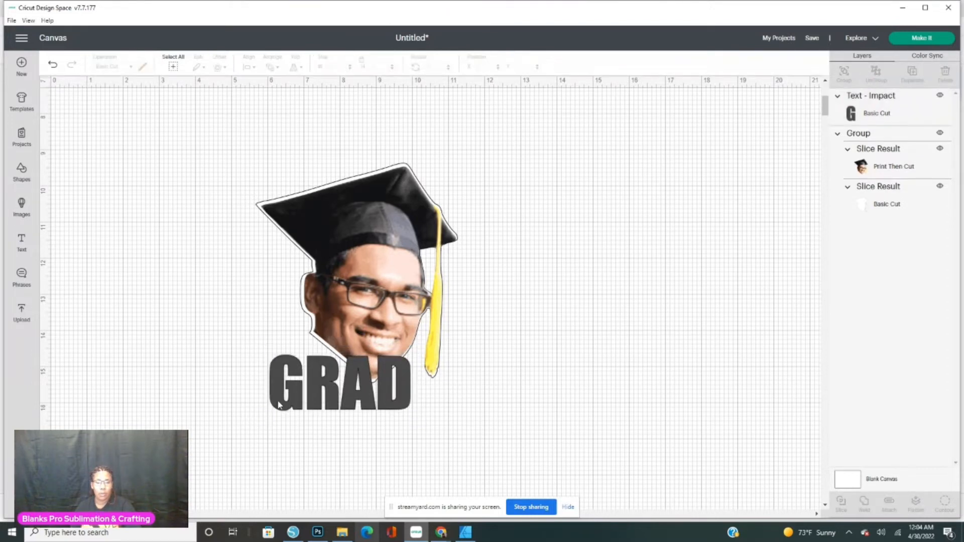
drag(279, 405, 299, 415)
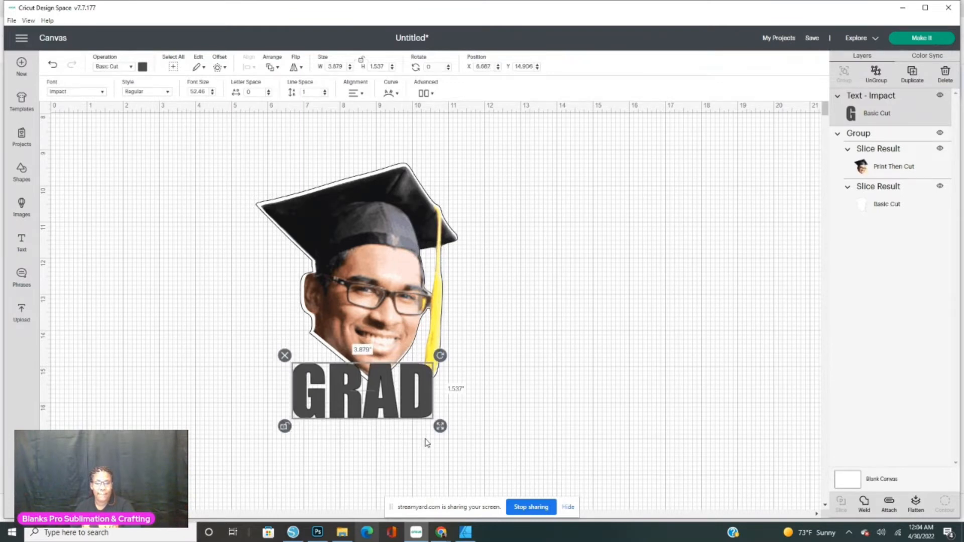
Step: Shrink GRAD slightly and tilt it clockwise near the chin
mouse_move(438, 428)
mouse_down()
mouse_move(411, 437)
mouse_move(428, 428)
mouse_up()
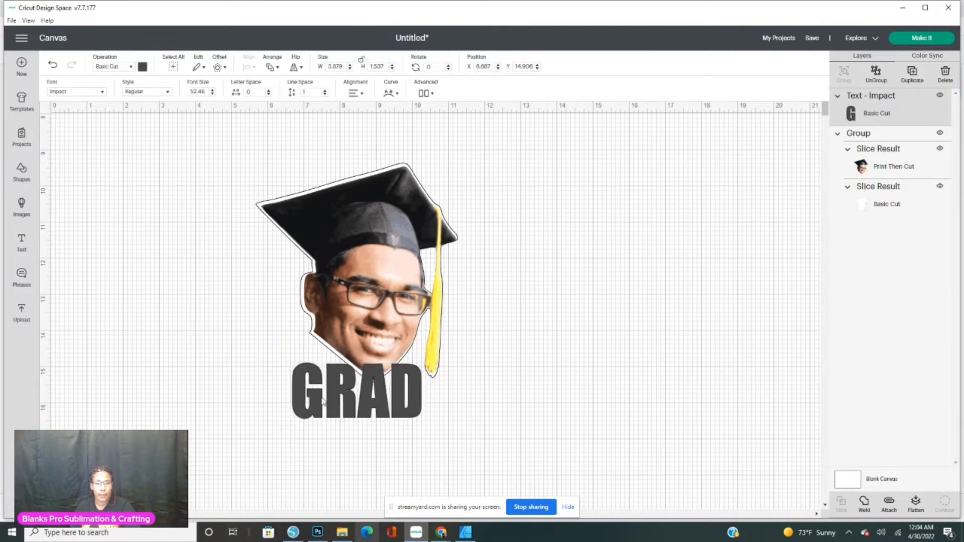
drag(345, 414, 345, 399)
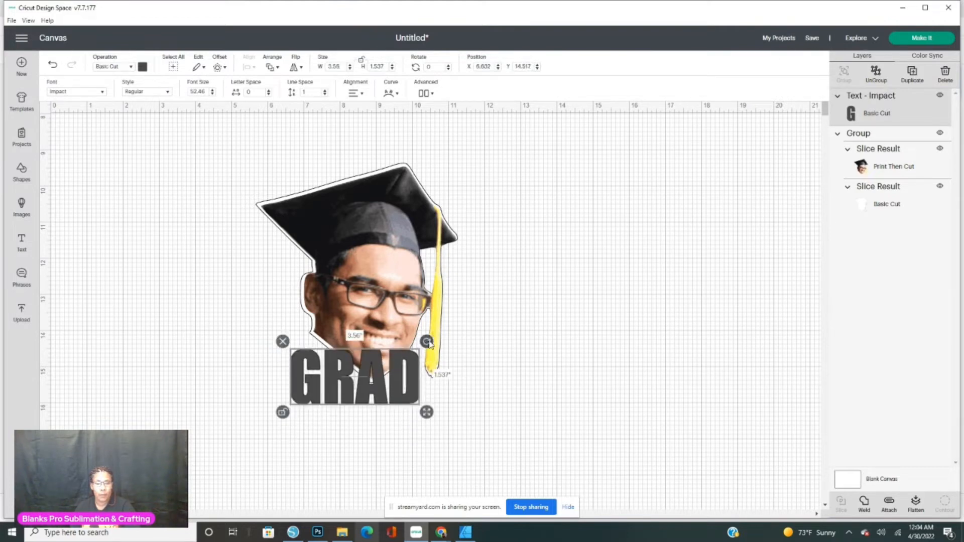
drag(427, 342, 434, 379)
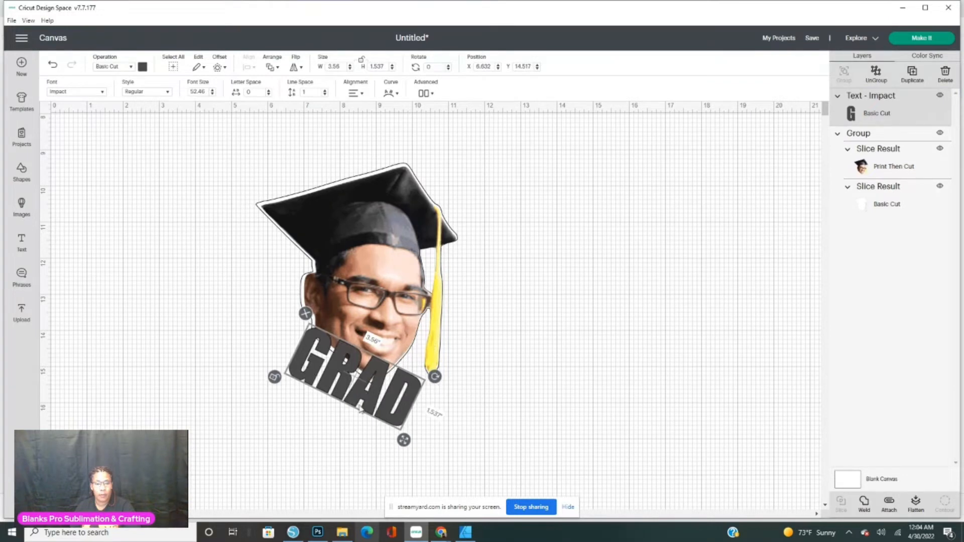
drag(361, 409, 337, 396)
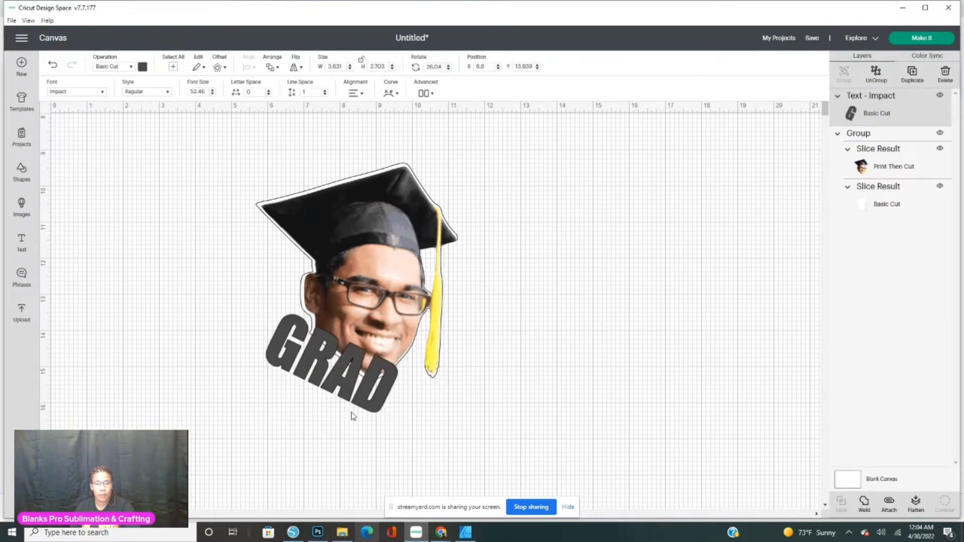
mouse_move(405, 420)
mouse_down()
mouse_move(365, 402)
mouse_move(374, 420)
mouse_move(406, 421)
mouse_up()
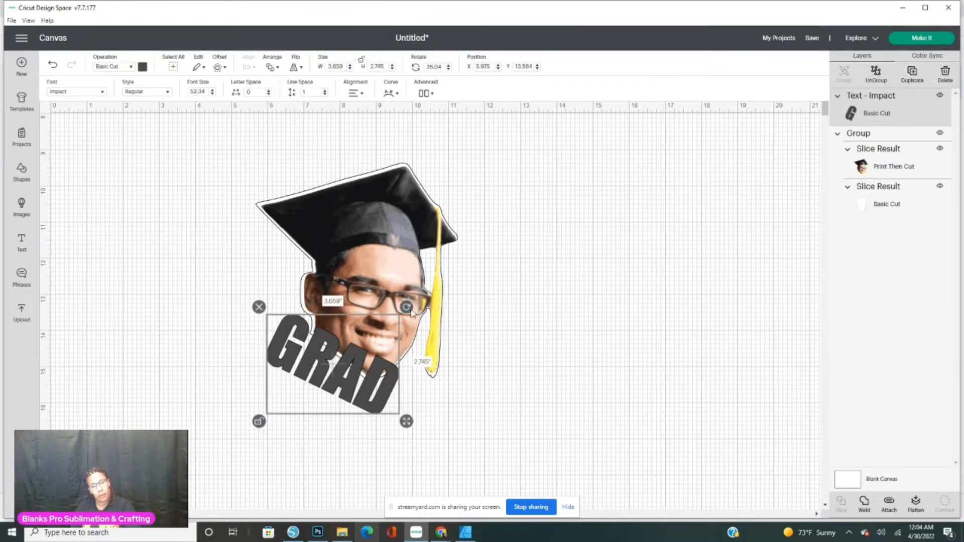
drag(408, 308, 416, 327)
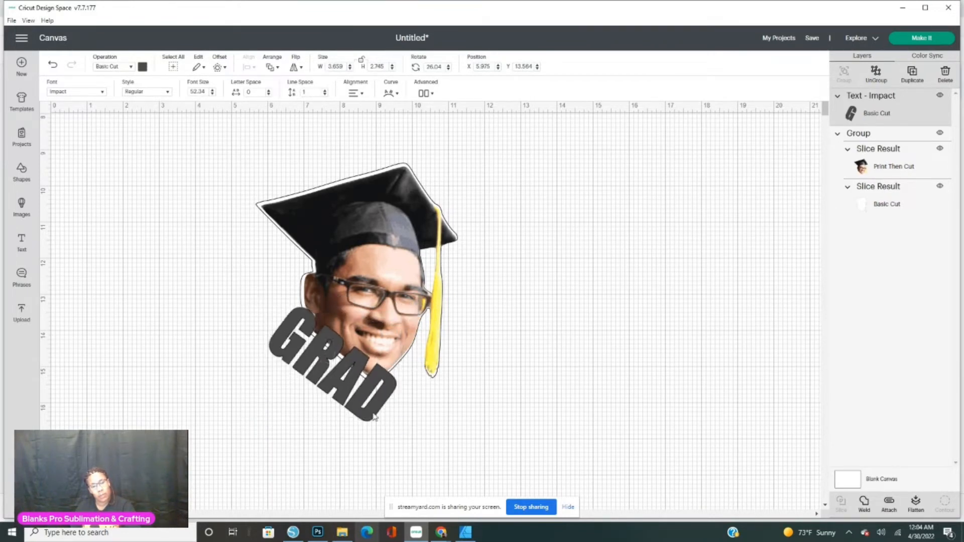
Step: Resize the tilted GRAD shorter and narrower, to about 3.017 × 2.788 in
click(374, 416)
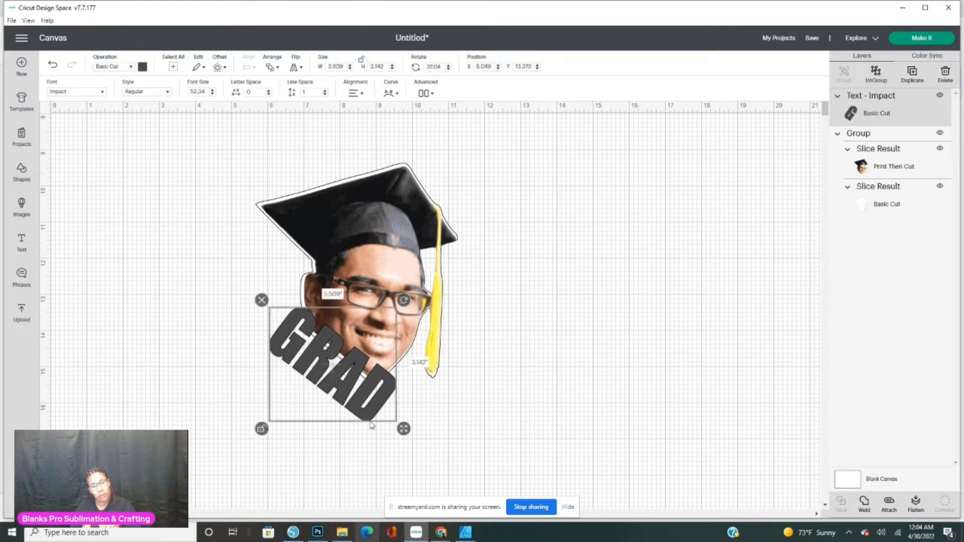
click(261, 433)
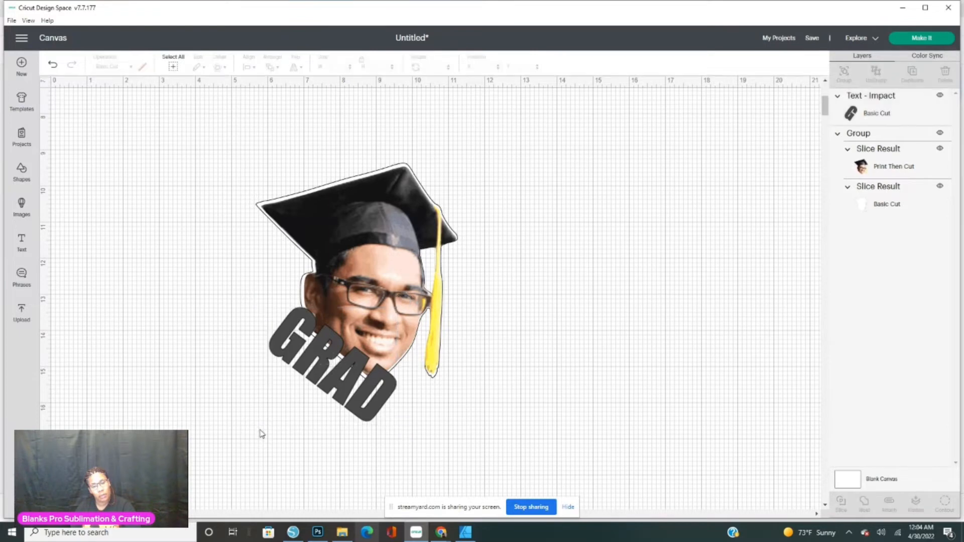
click(312, 384)
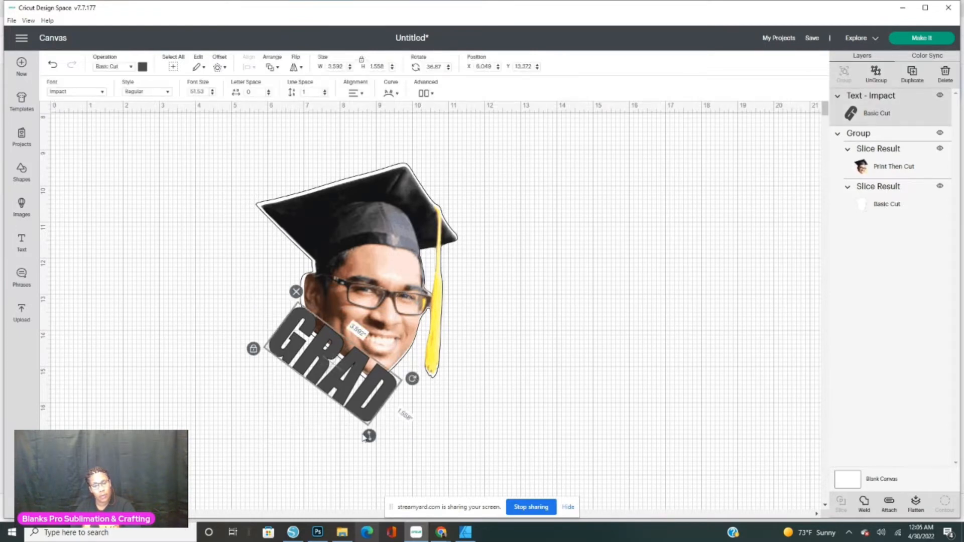
drag(365, 437, 336, 404)
drag(319, 361, 320, 374)
click(317, 406)
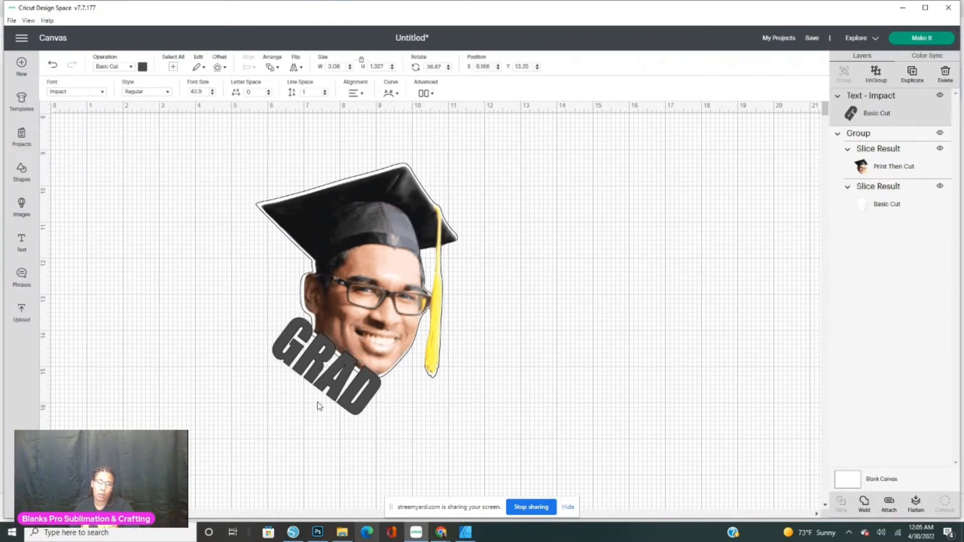
click(320, 373)
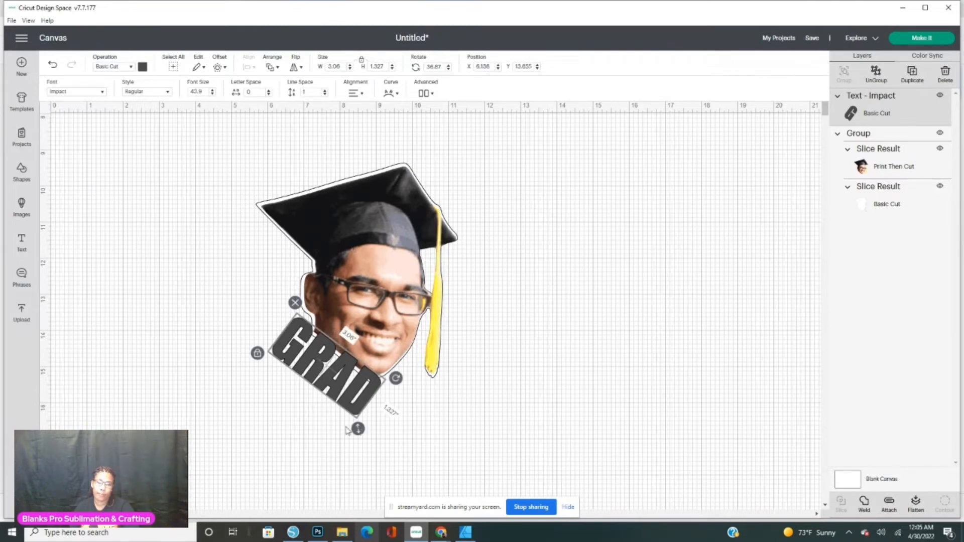
click(257, 353)
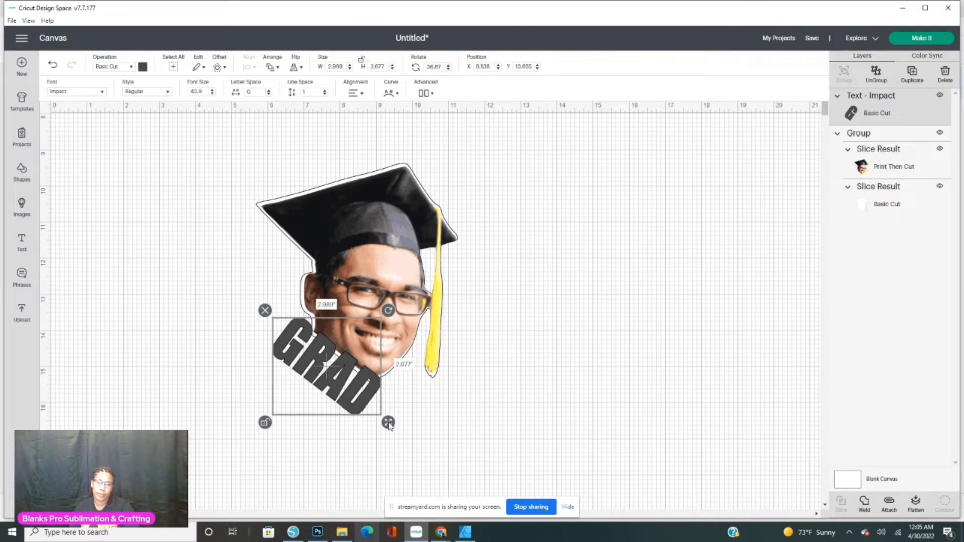
drag(389, 424, 391, 431)
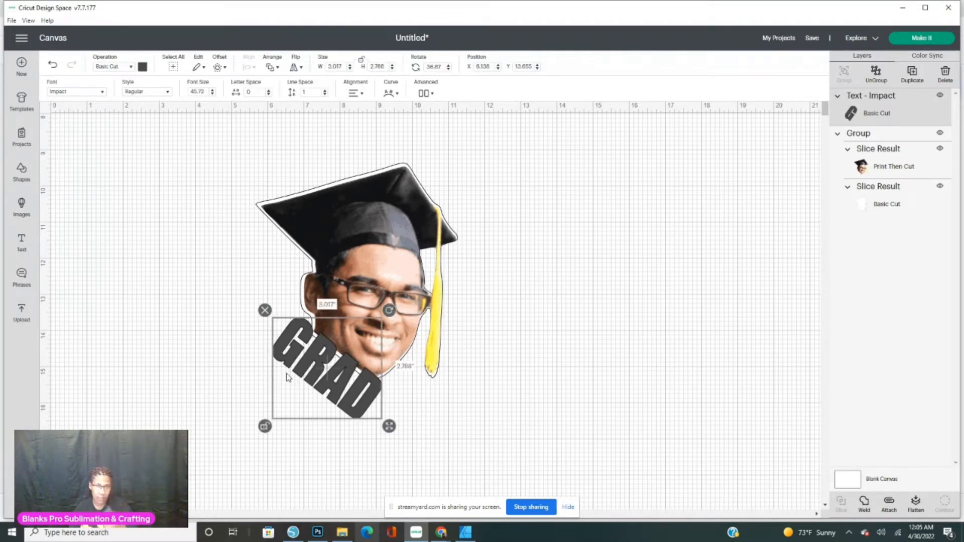
Step: Move GRAD to the right side of the canvas, away from the face
click(573, 370)
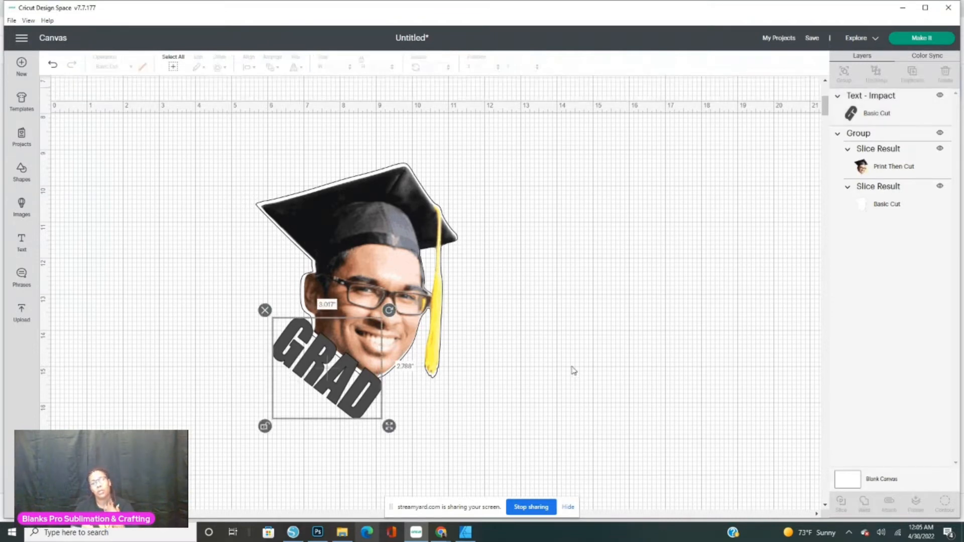
click(358, 394)
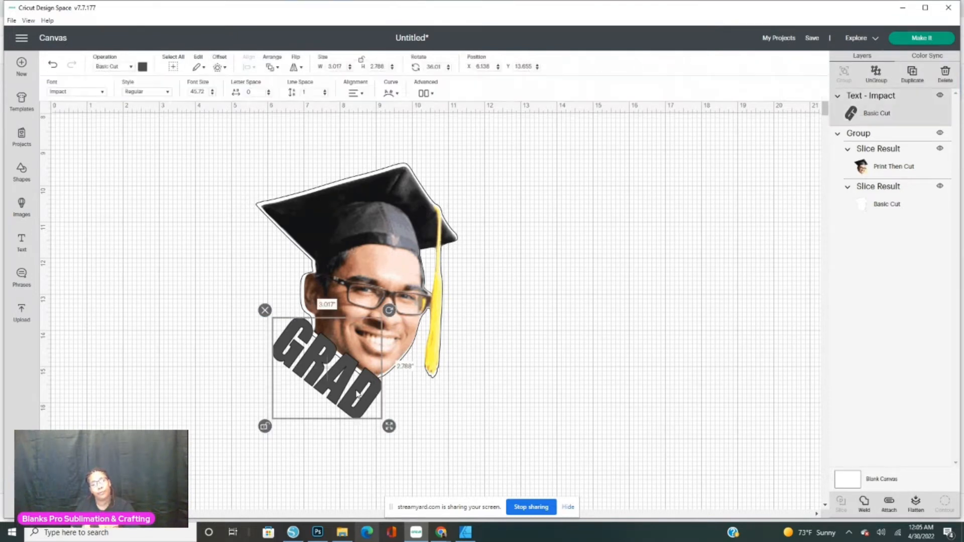
drag(358, 394, 787, 292)
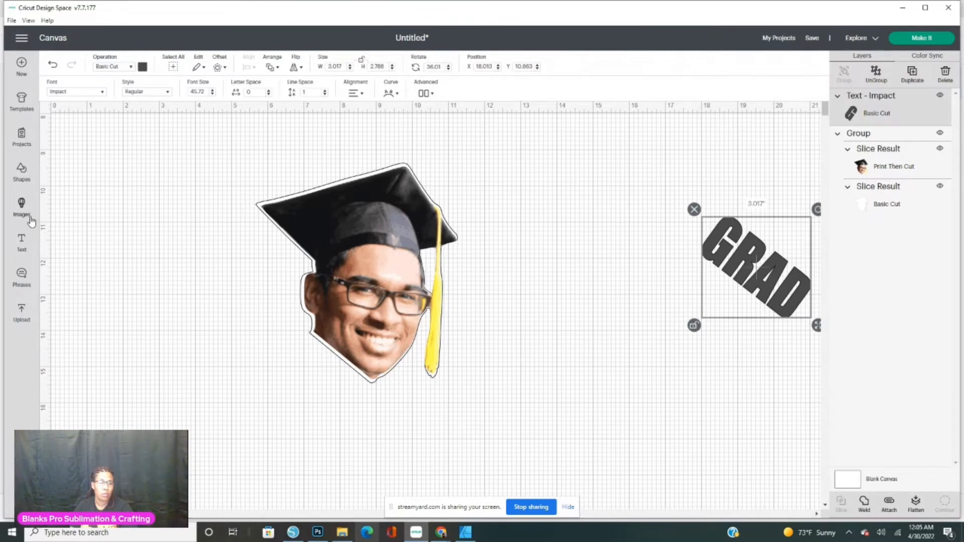
Step: Add a new text object reading '2022'
click(22, 242)
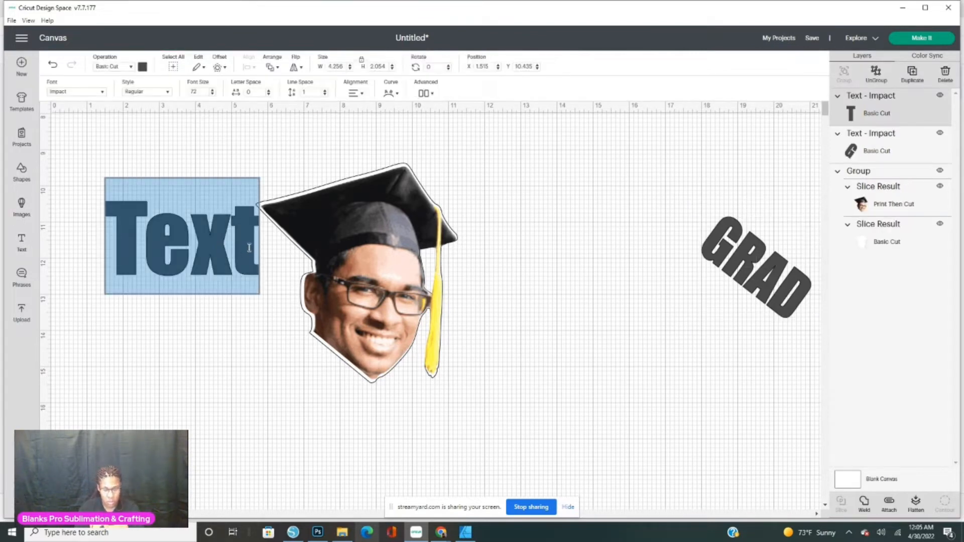
key(BackSpace)
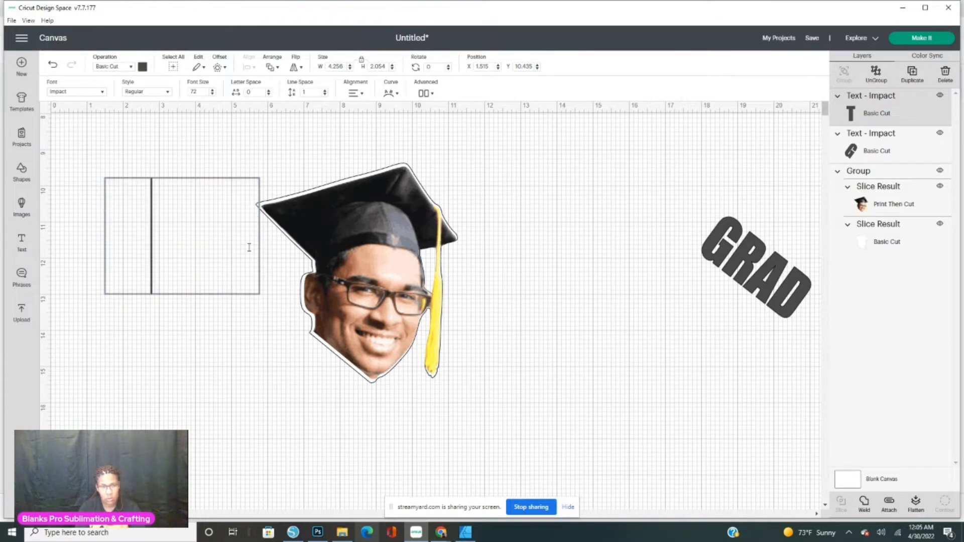
text(2022)
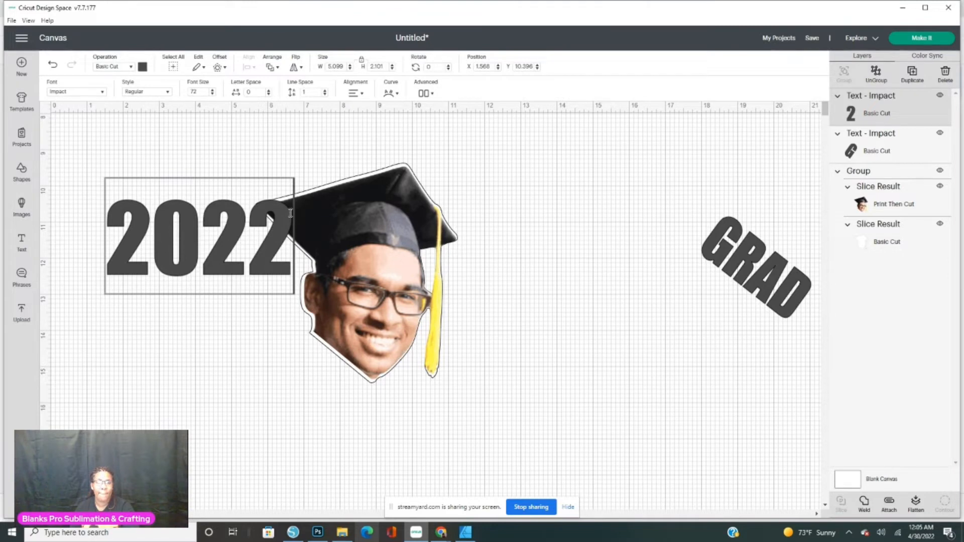
click(274, 282)
Step: Colour 2022 bright yellow and shrink it to about 2.773 × 1.143 in
click(277, 272)
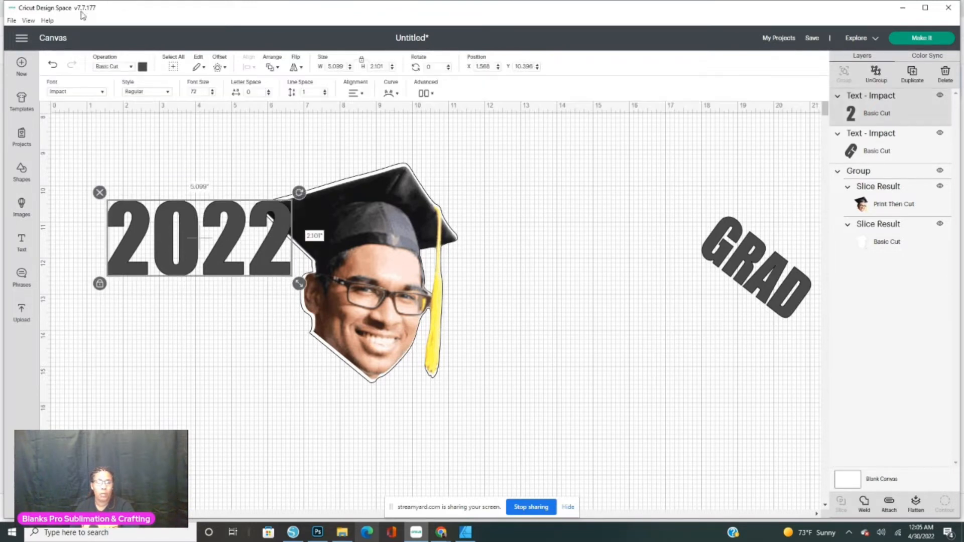
click(142, 67)
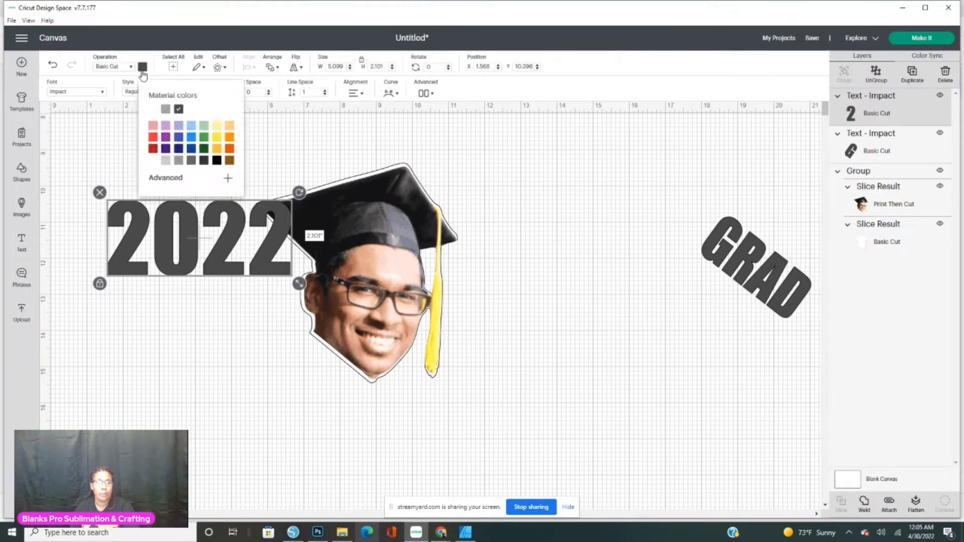
click(216, 145)
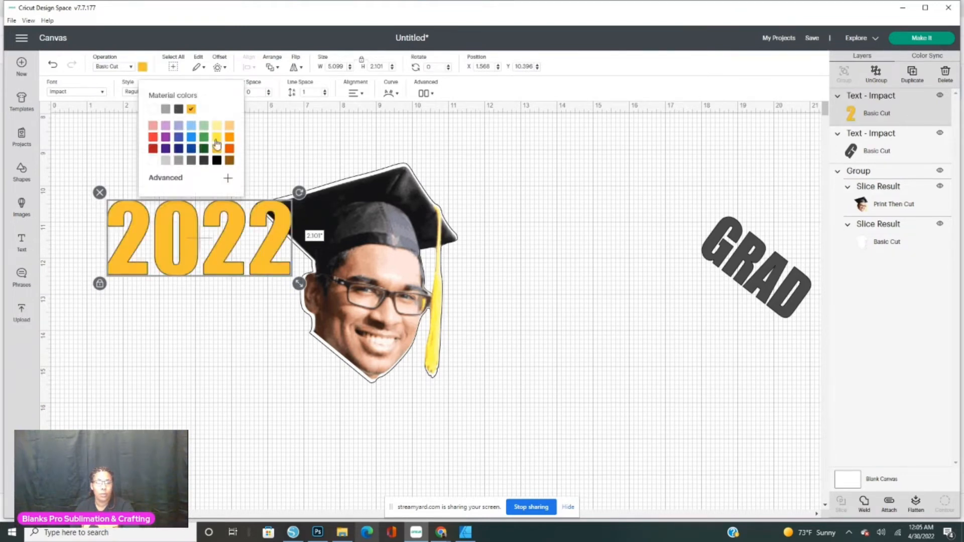
click(216, 139)
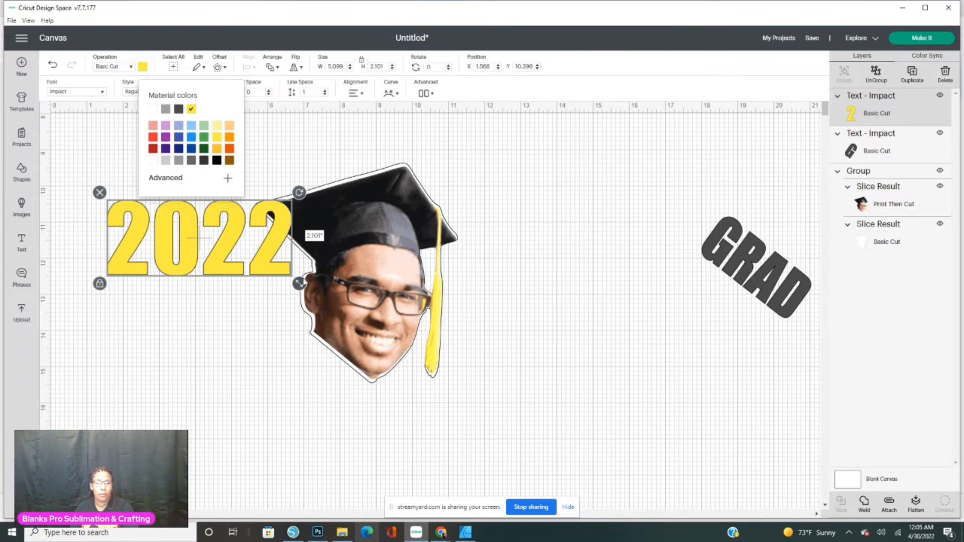
drag(299, 284, 221, 251)
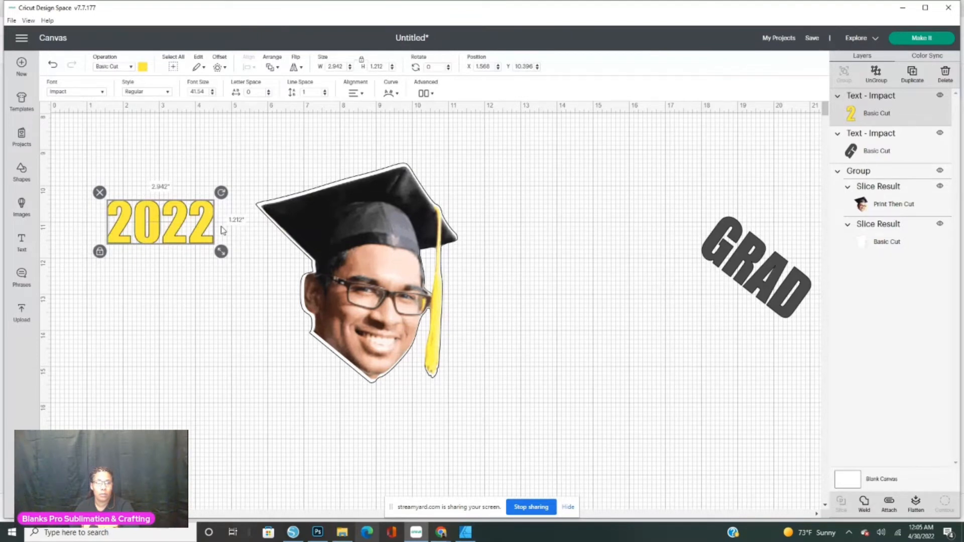
drag(221, 252, 215, 249)
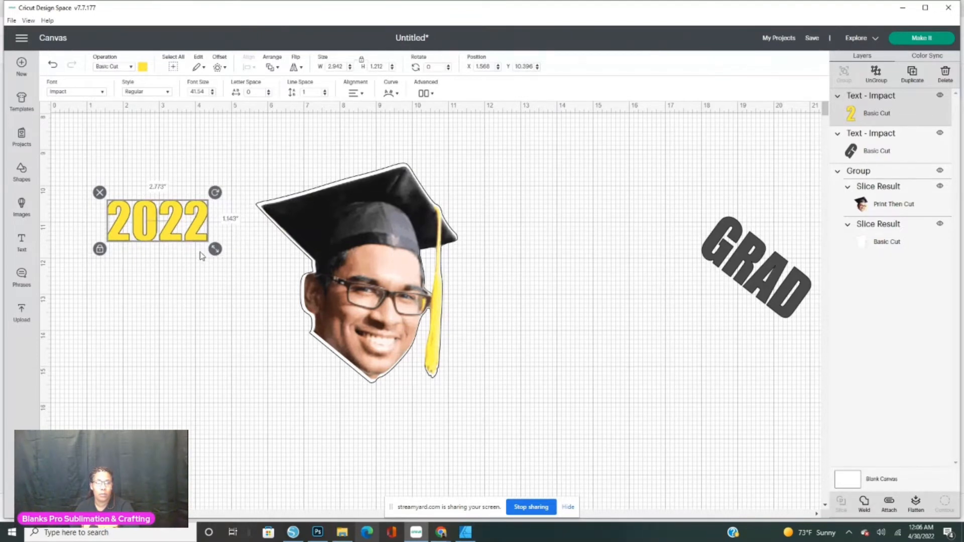
click(431, 93)
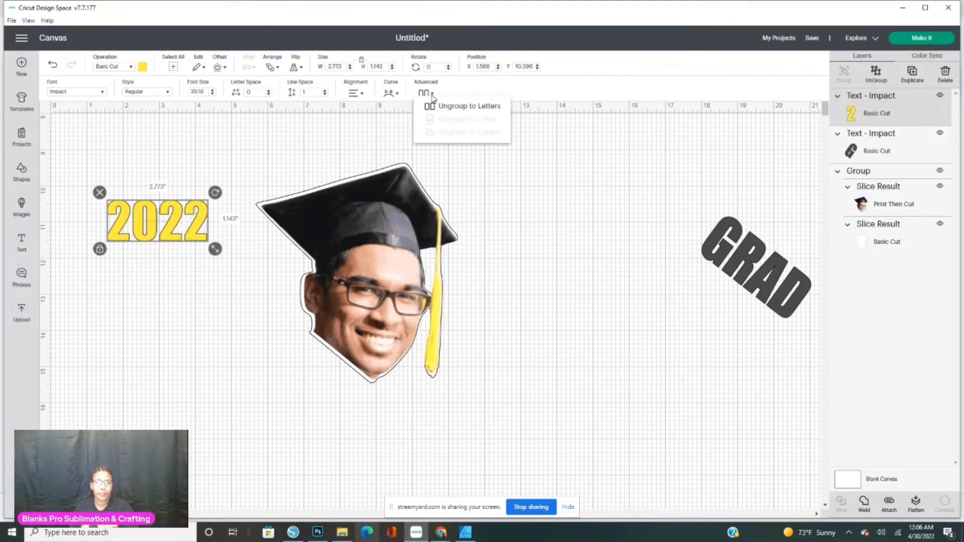
Step: Ungroup 2022 into separate digits and stack them vertically
click(442, 105)
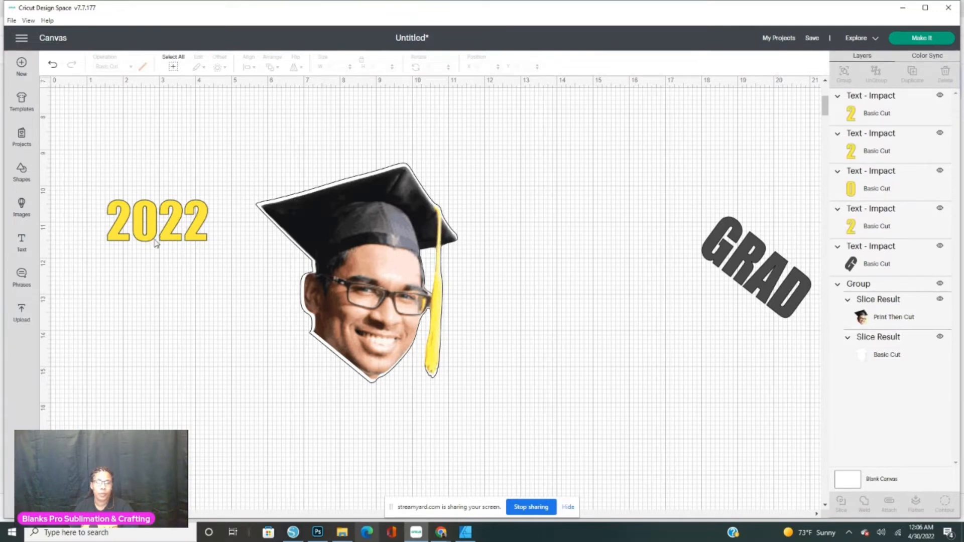
drag(146, 236, 126, 275)
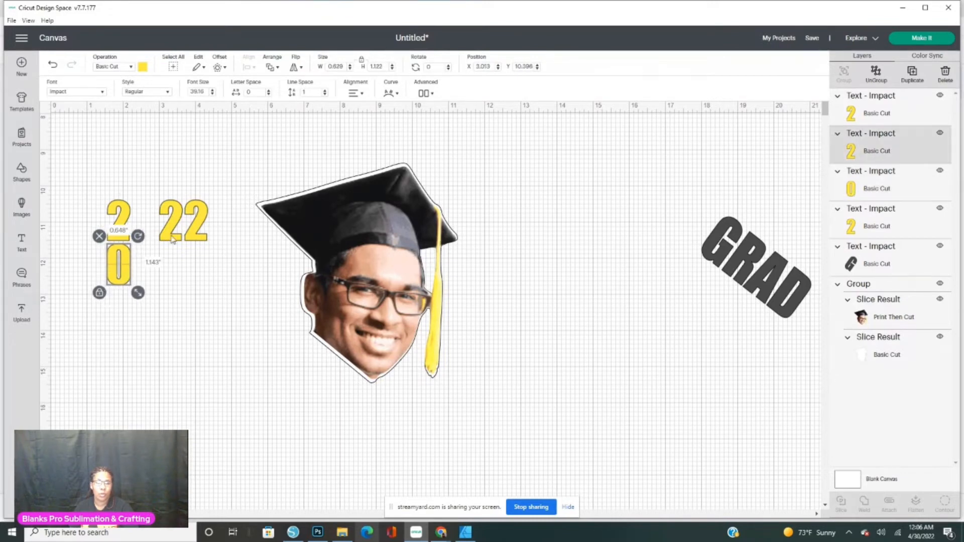
drag(176, 238, 123, 325)
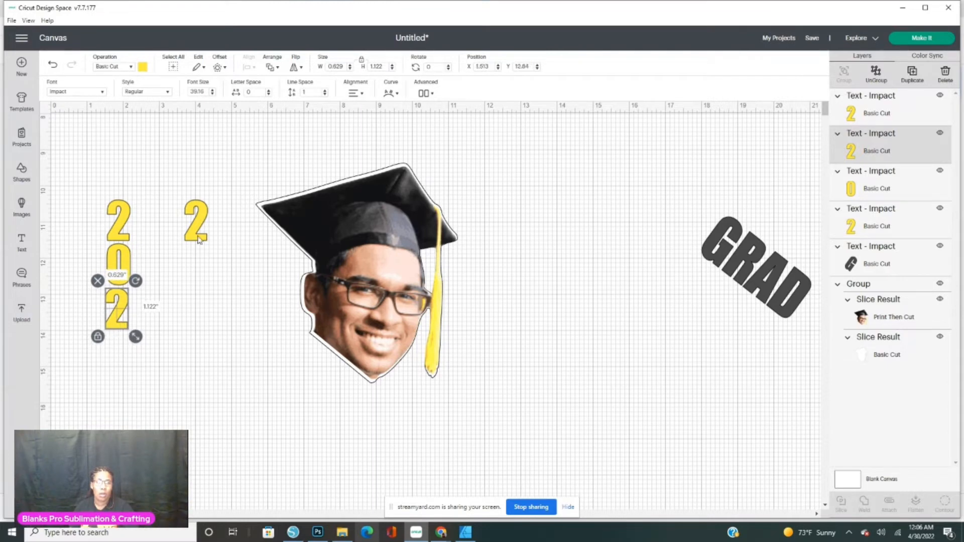
drag(198, 240, 114, 383)
Step: Left-align the four digits and group them into one column
drag(96, 168, 130, 403)
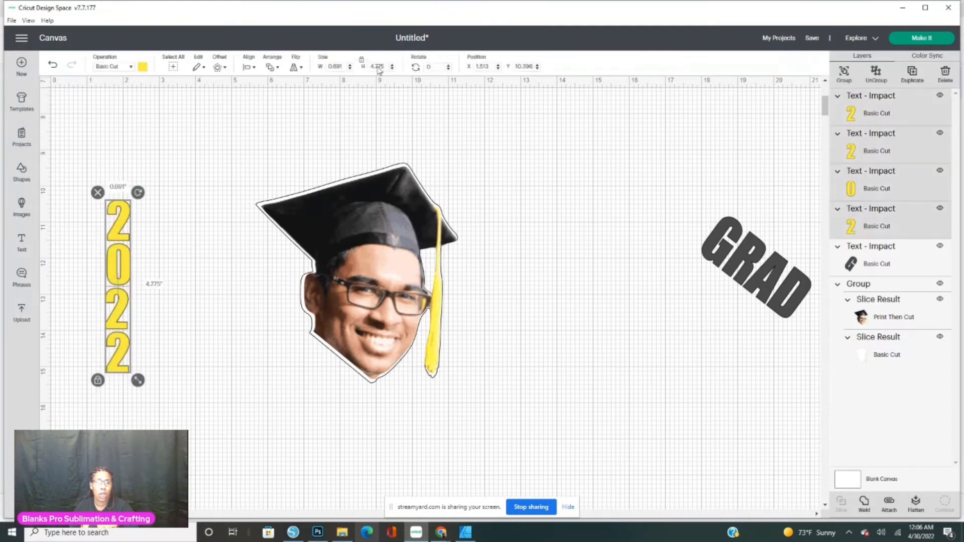
click(254, 67)
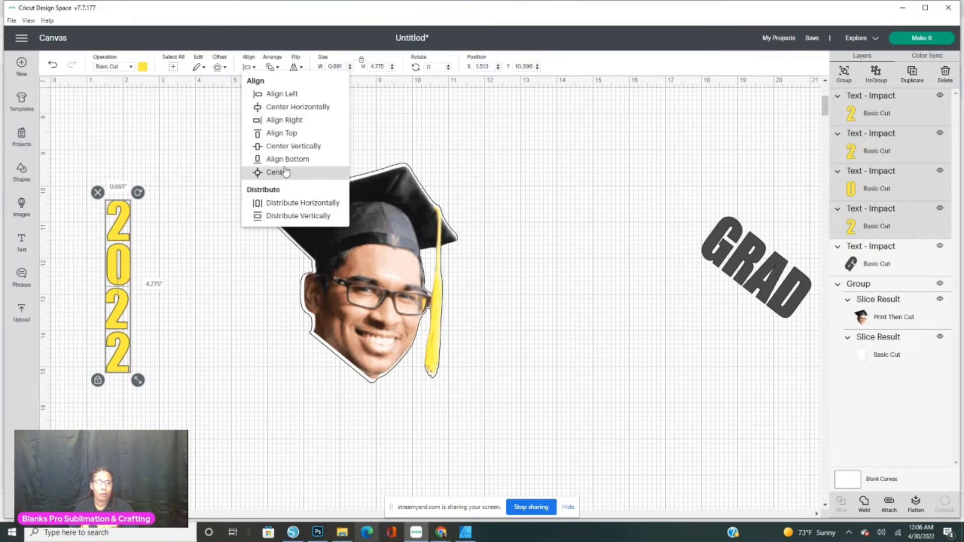
click(274, 95)
click(175, 280)
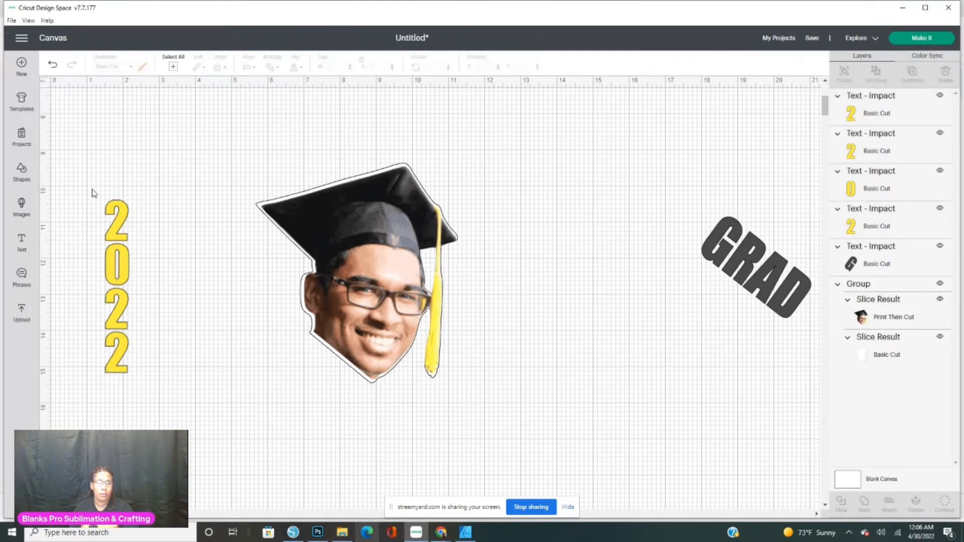
drag(90, 185, 134, 391)
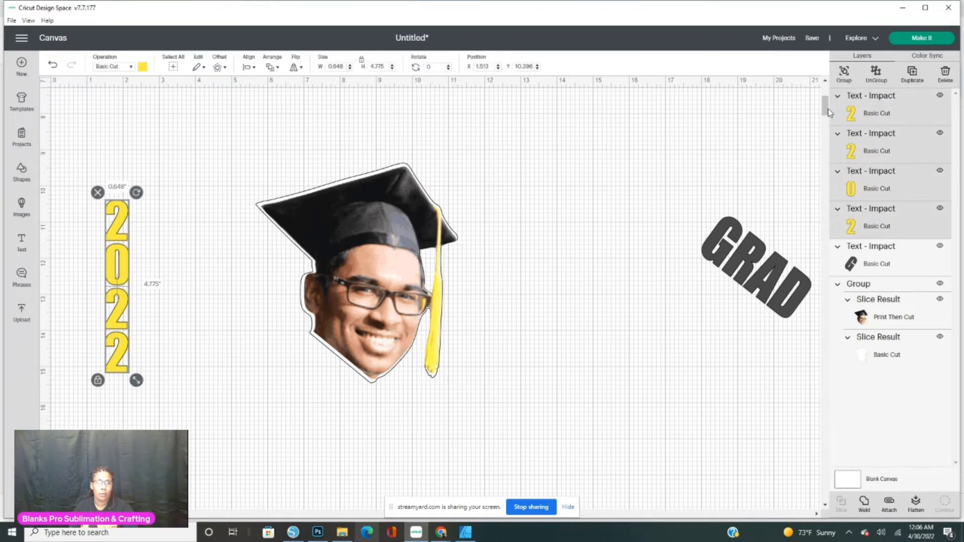
click(846, 76)
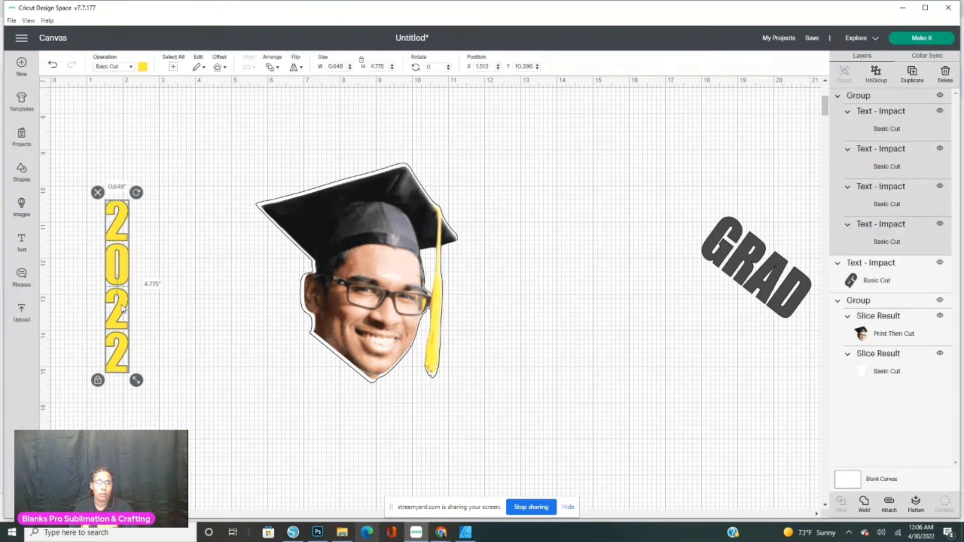
Step: Place the 2022 stack along the face's left edge, unproportionally widened to 1.051 × 4.193 in
drag(123, 309, 300, 301)
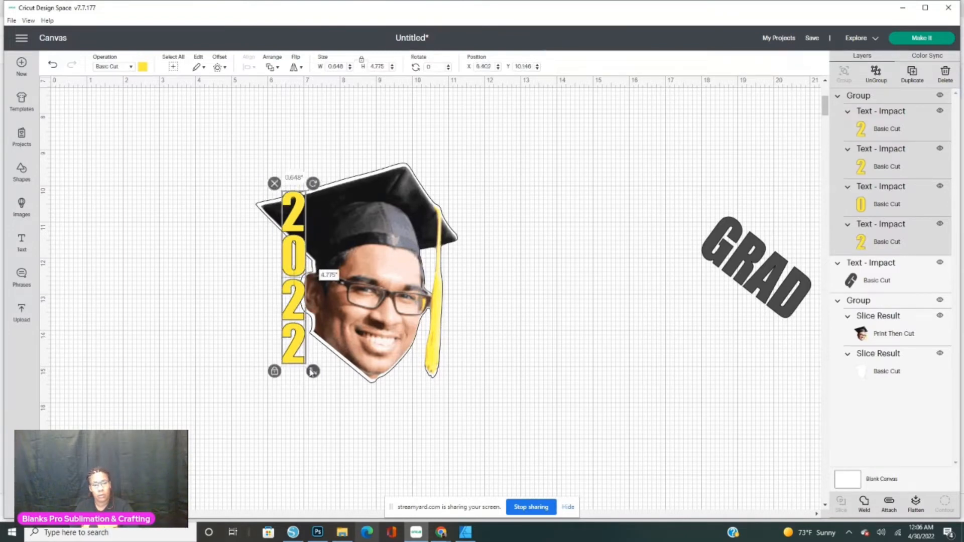
mouse_move(313, 372)
mouse_down()
mouse_move(321, 462)
mouse_move(313, 382)
mouse_up()
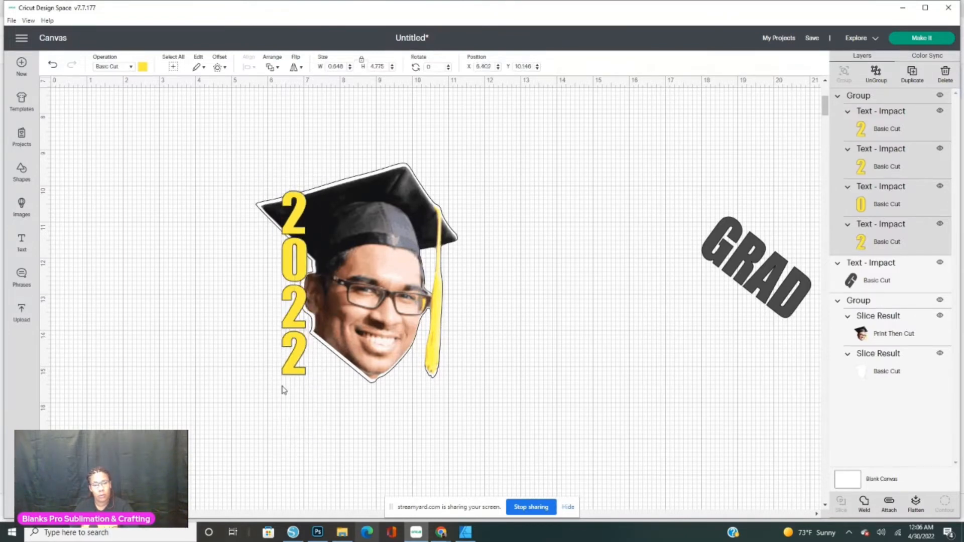
click(274, 383)
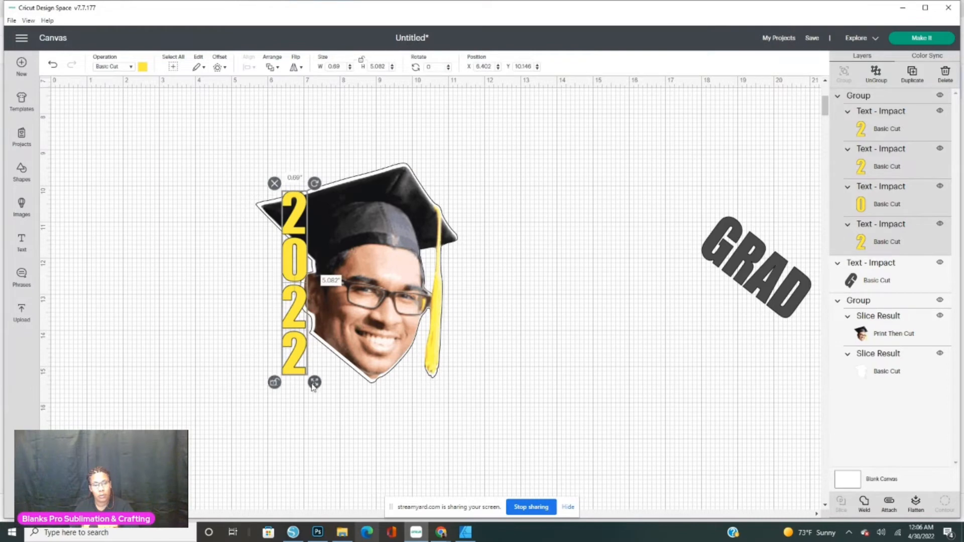
drag(313, 383, 327, 353)
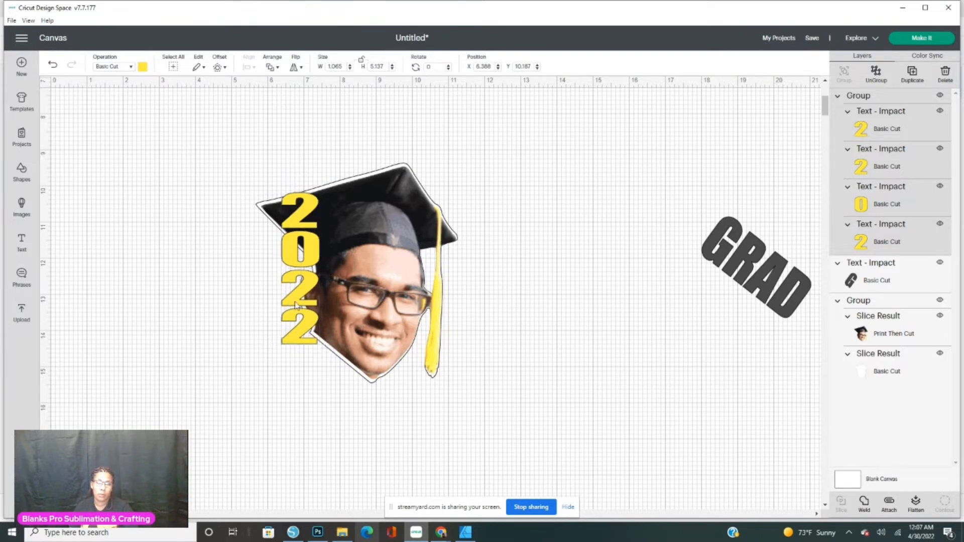
drag(295, 304, 304, 311)
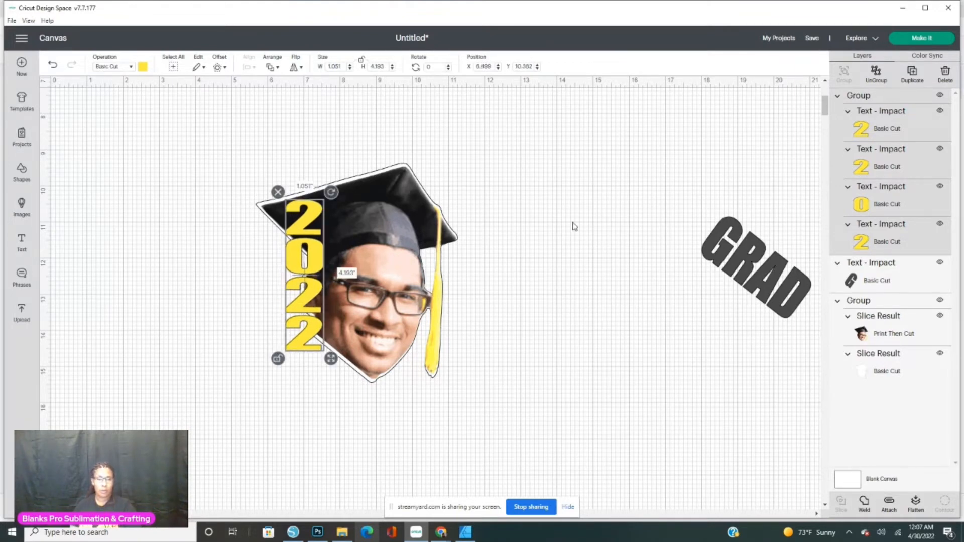
Step: Move GRAD left toward the face
click(520, 330)
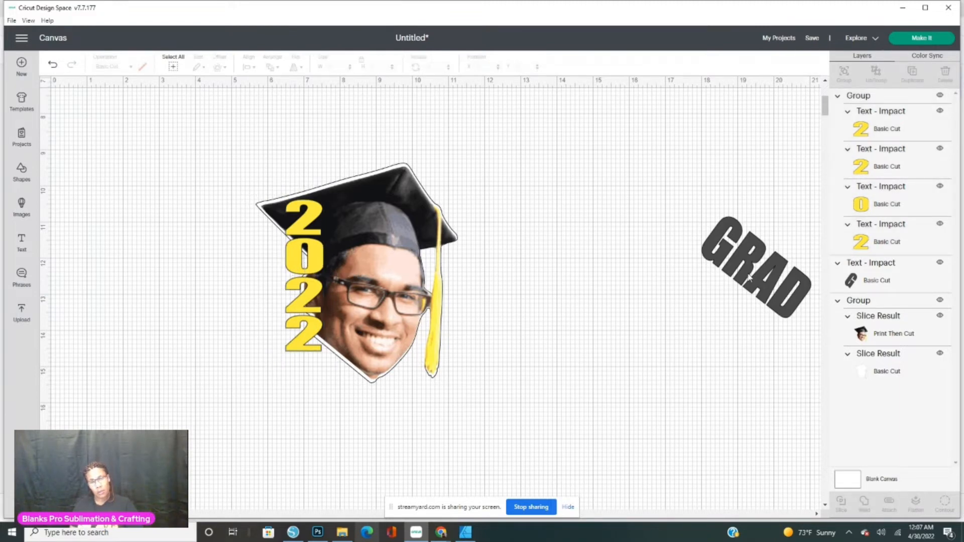
drag(748, 278, 563, 351)
click(609, 383)
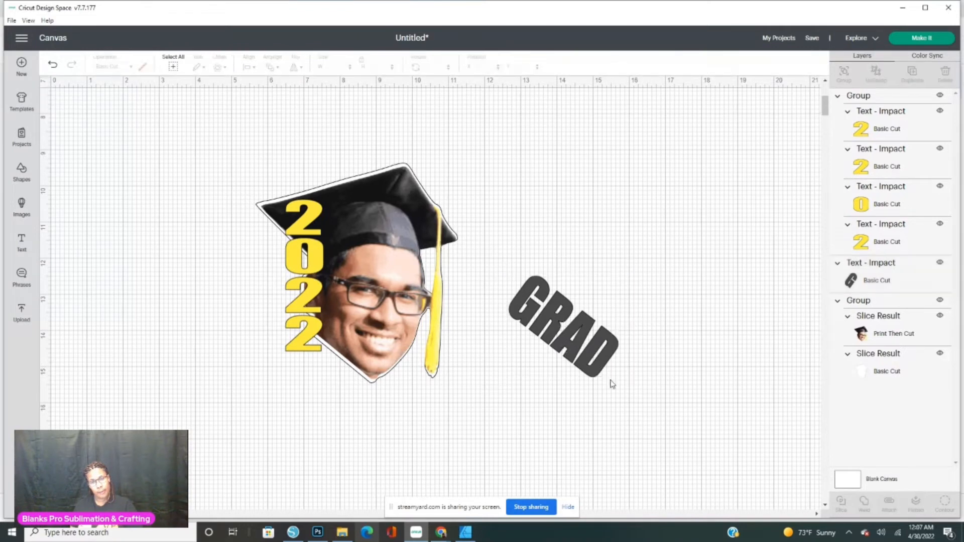
Step: Shrink GRAD, place it angled at the chin, and colour it black
click(589, 379)
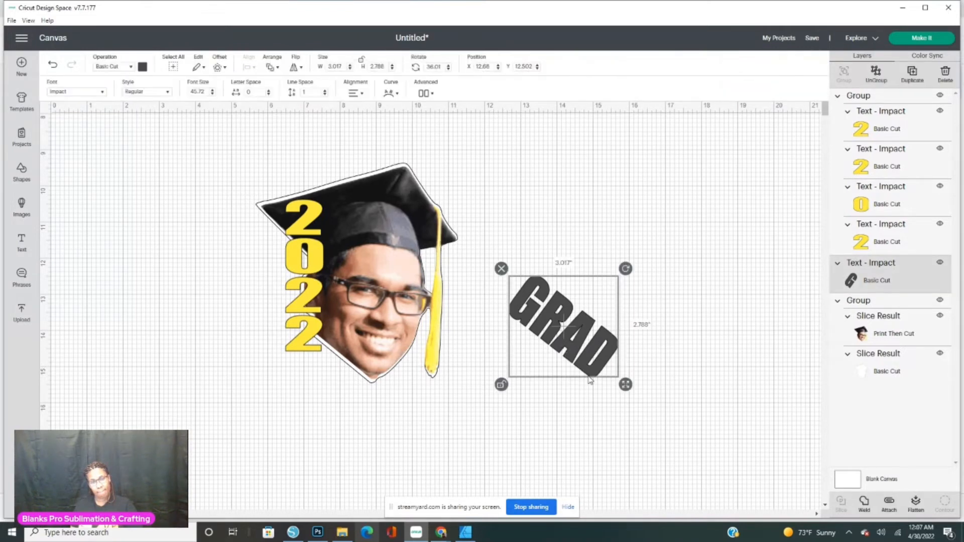
drag(625, 384, 361, 386)
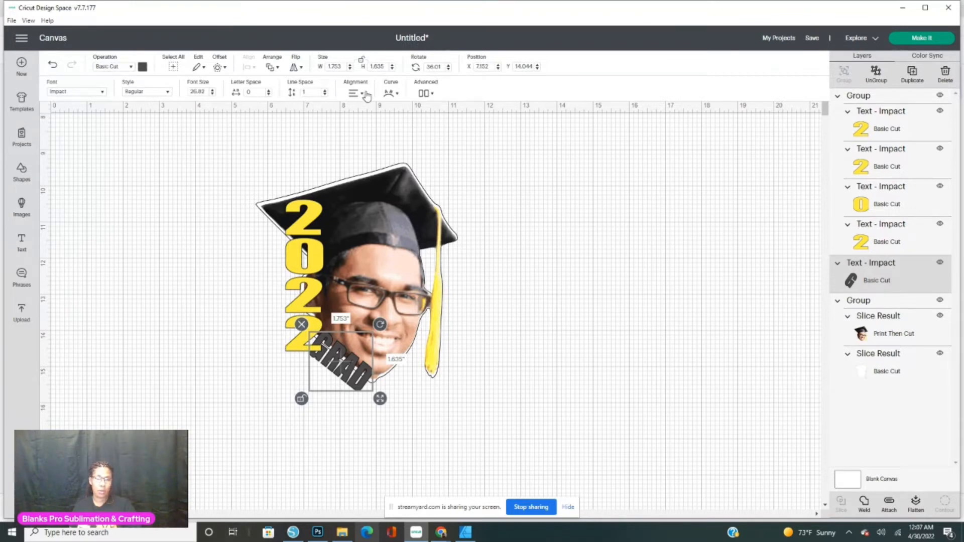
click(363, 94)
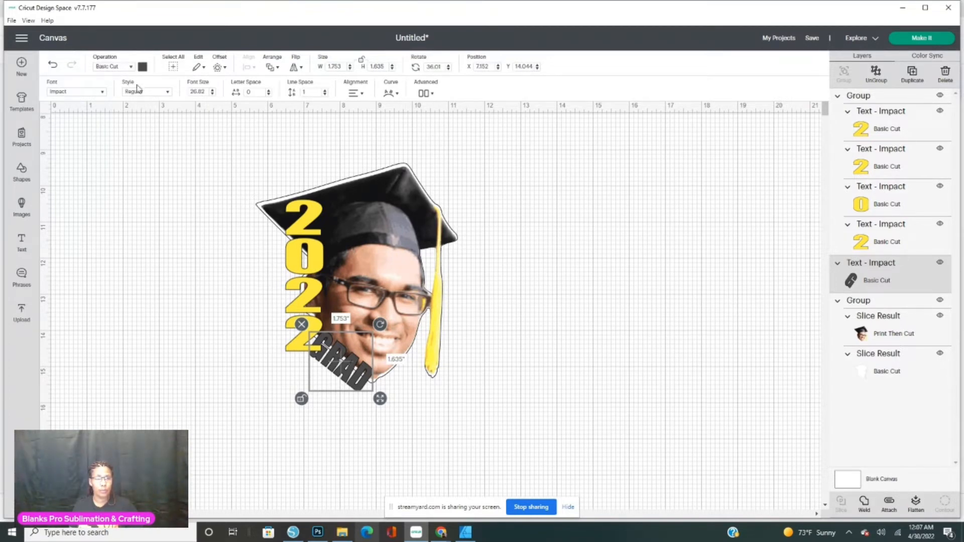
click(142, 68)
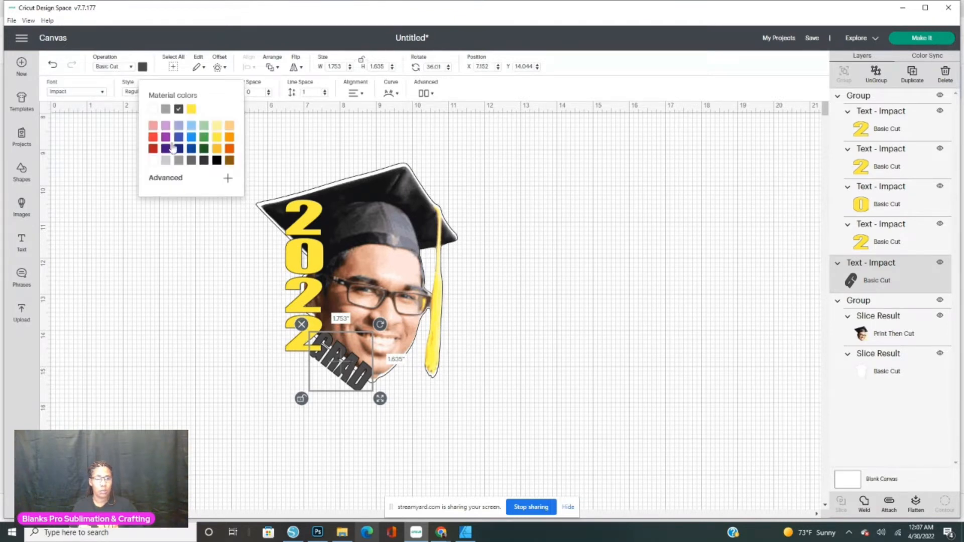
click(217, 162)
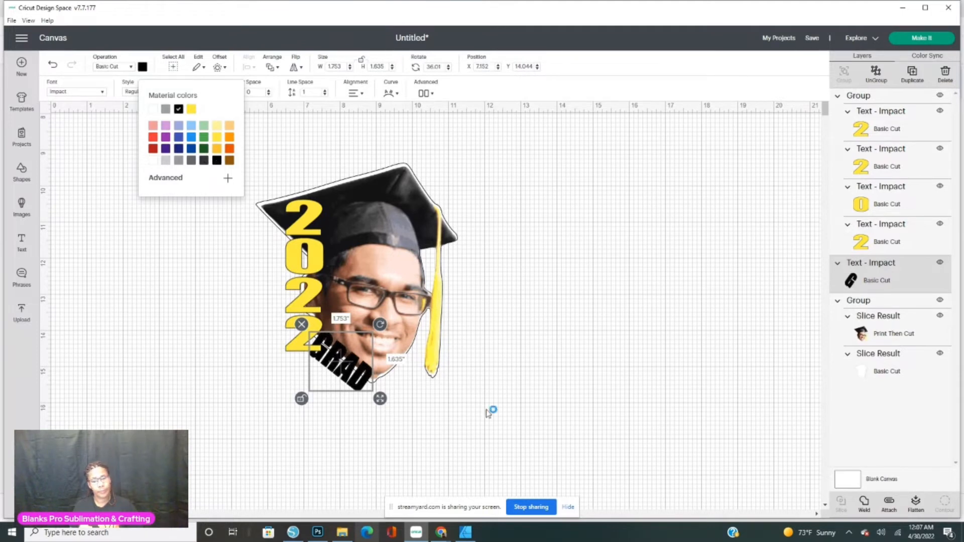
click(336, 435)
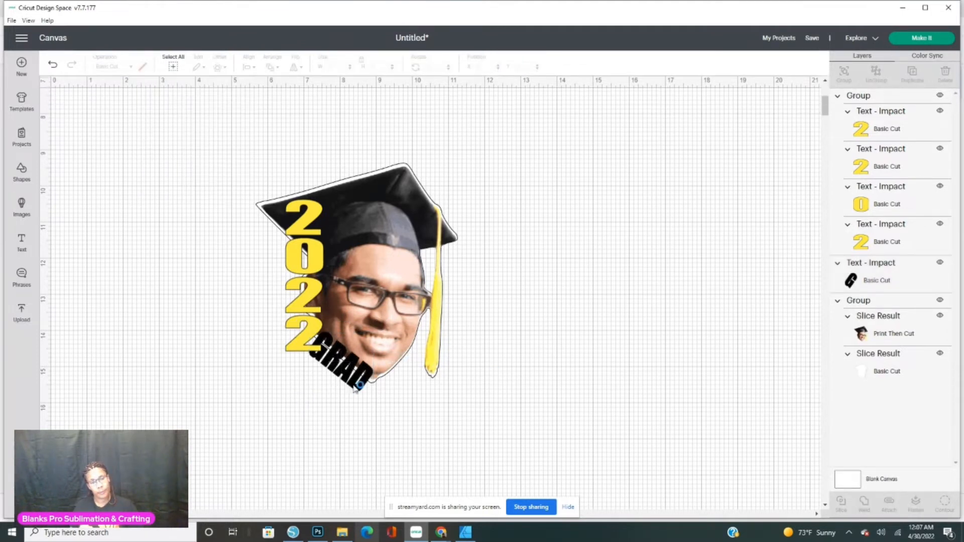
drag(365, 388, 359, 402)
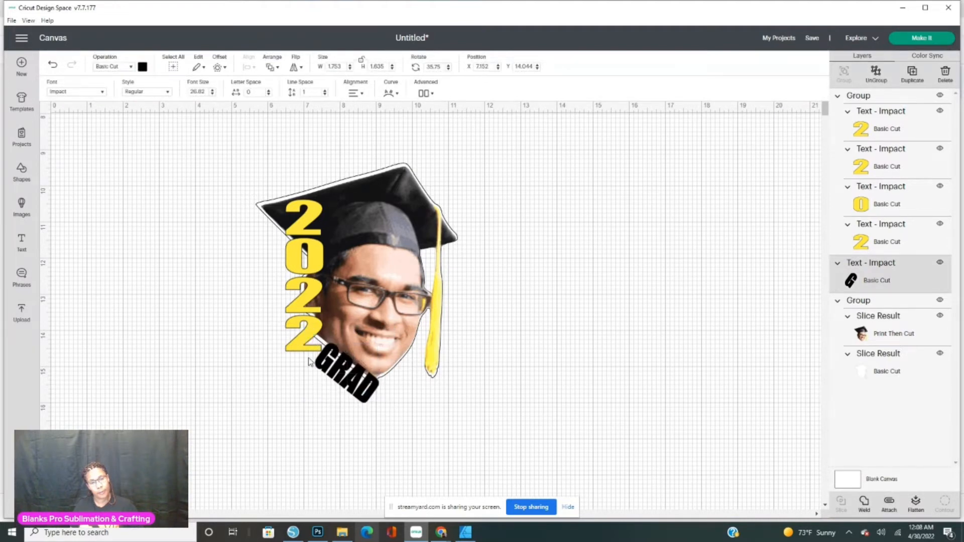
Step: Shorten the 2022 stack to 1.051 × 3.734 in and tuck GRAD beneath it
click(301, 344)
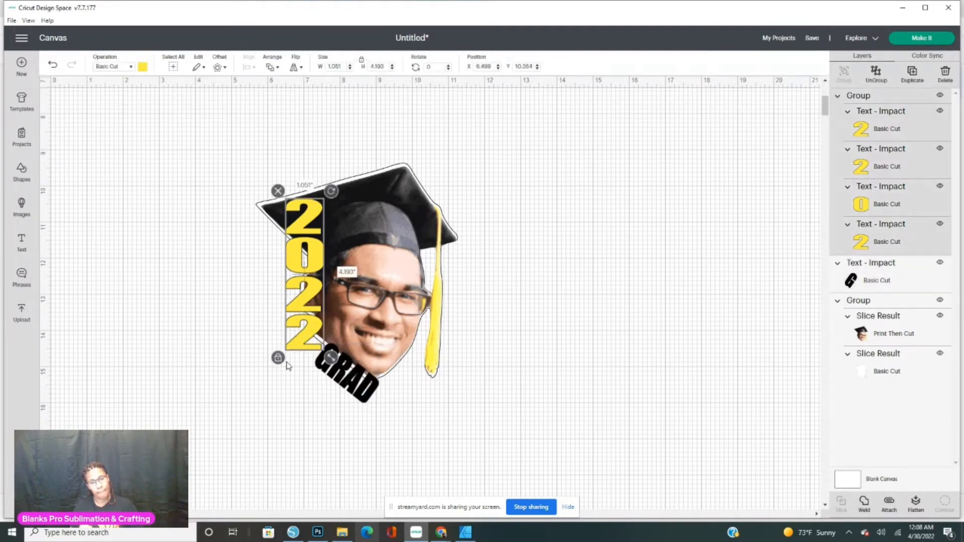
drag(331, 357, 328, 346)
click(301, 382)
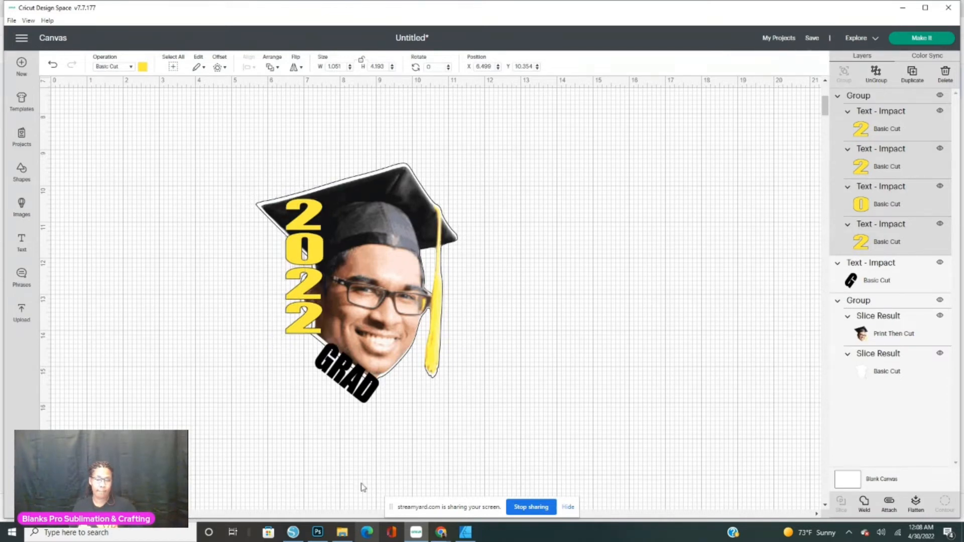
click(293, 333)
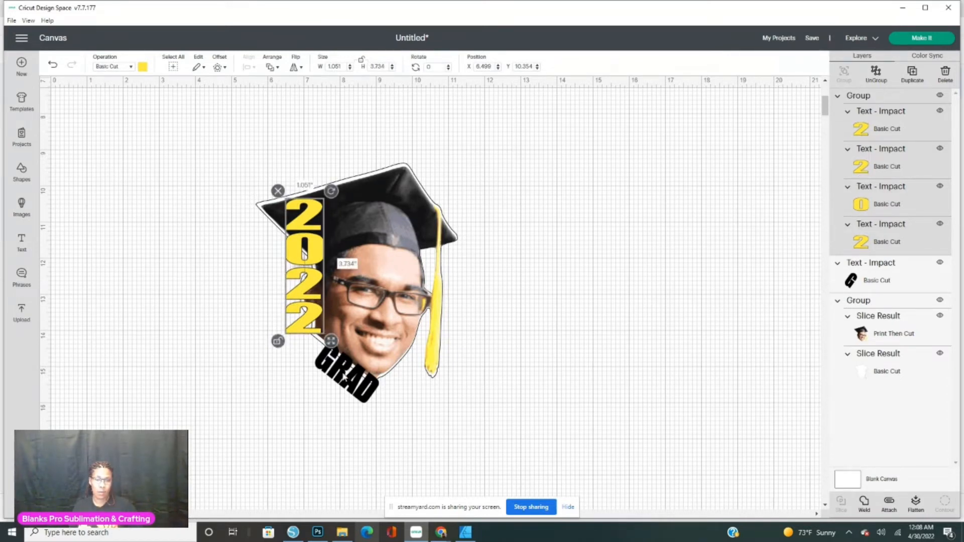
mouse_move(345, 376)
mouse_down()
mouse_move(327, 361)
mouse_move(331, 370)
mouse_up()
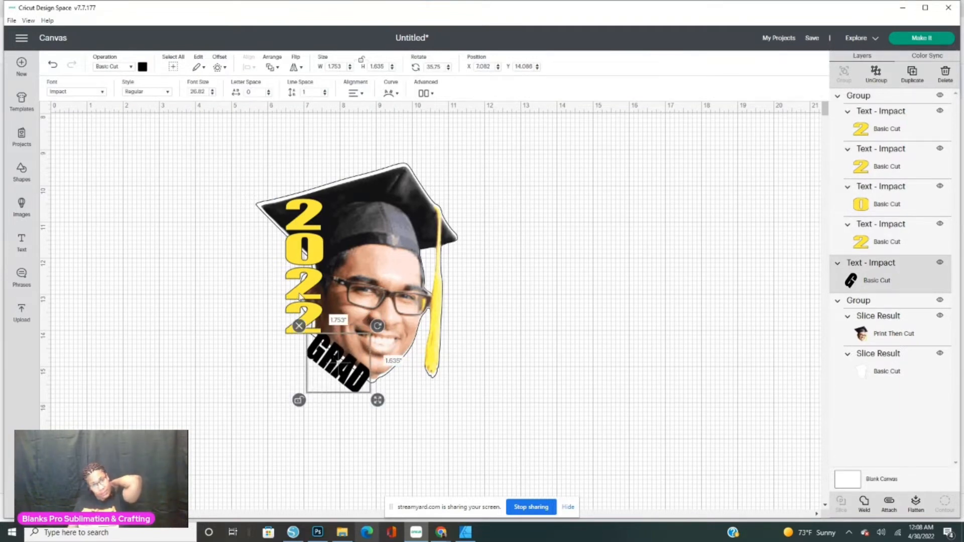
Step: Move 2022 and GRAD right; shrink the face to about 4.453 × 4.856 in, upper left
drag(298, 296, 647, 275)
drag(345, 369, 659, 317)
drag(237, 172, 510, 404)
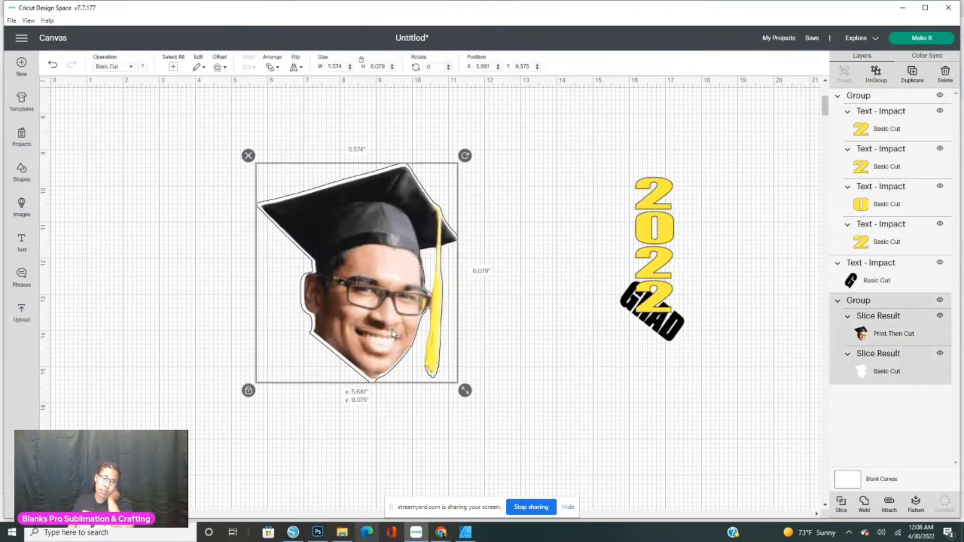
drag(384, 327, 242, 261)
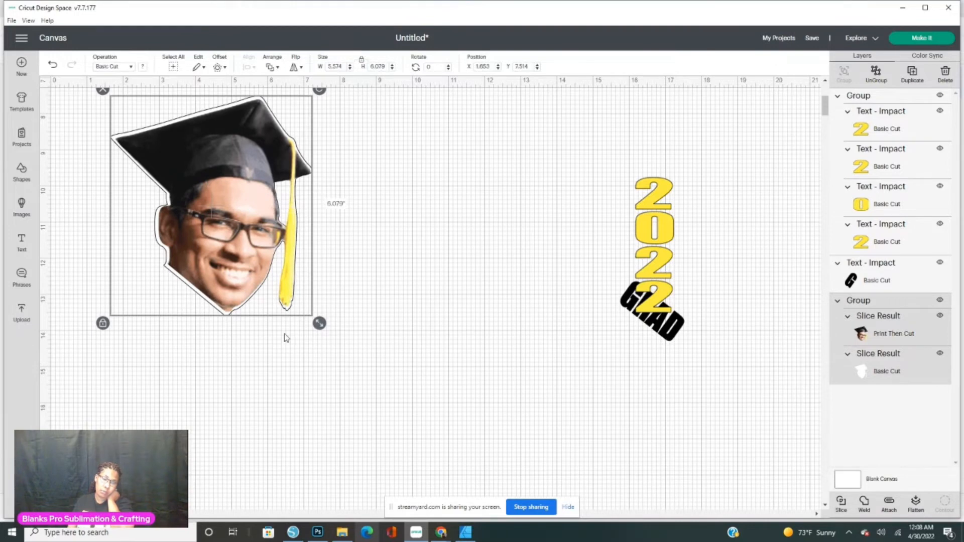
drag(319, 323, 251, 282)
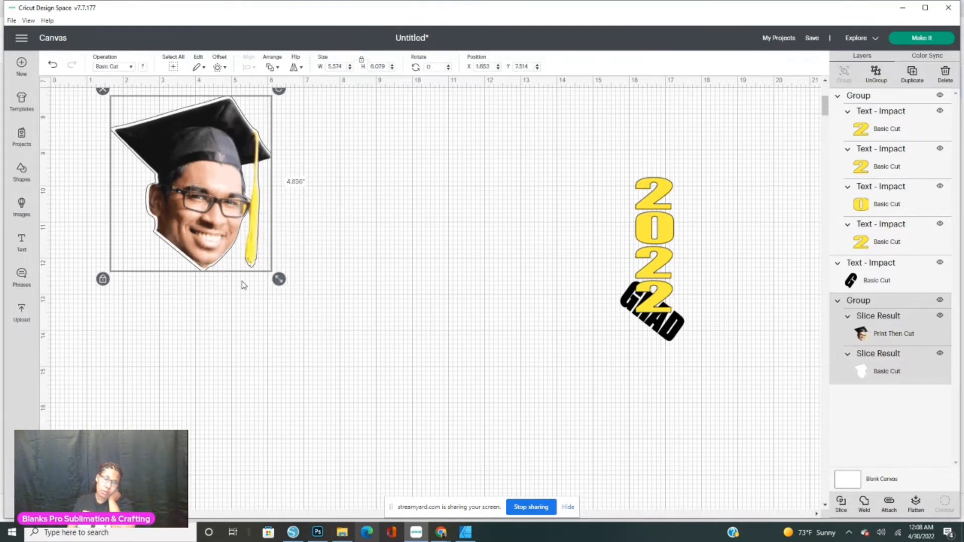
drag(200, 223, 160, 216)
drag(606, 159, 773, 399)
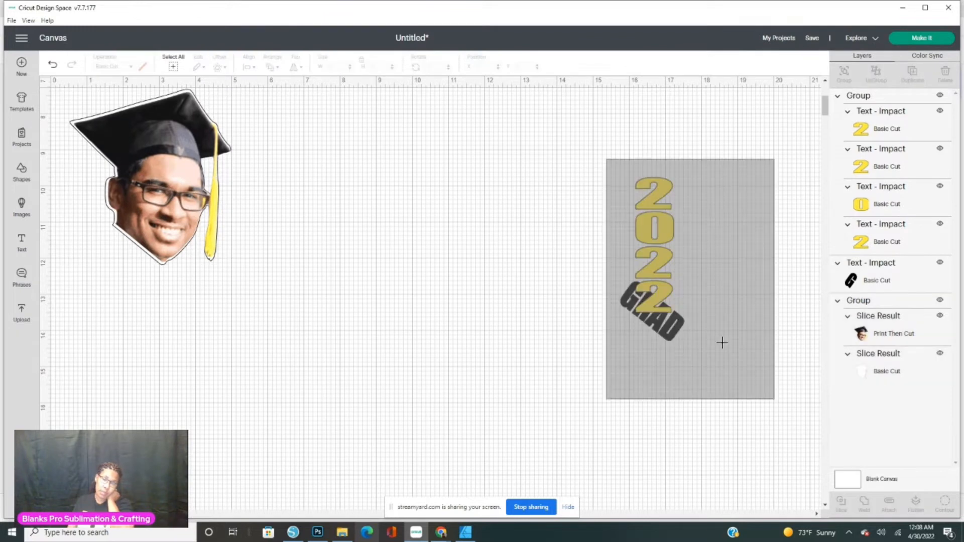
drag(633, 311, 725, 316)
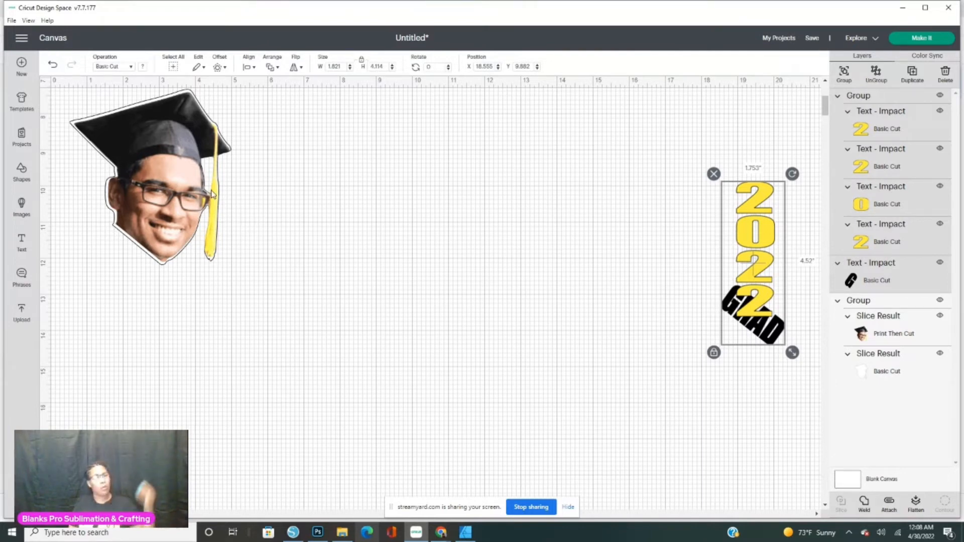
Step: Add the graduate photo and graduation-cap image from Recent Uploads to the canvas
click(22, 310)
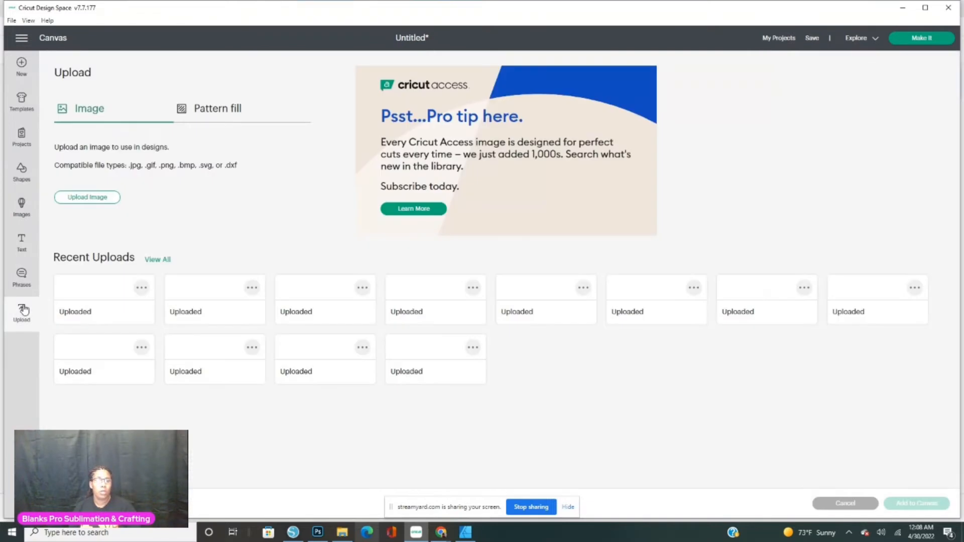
click(223, 345)
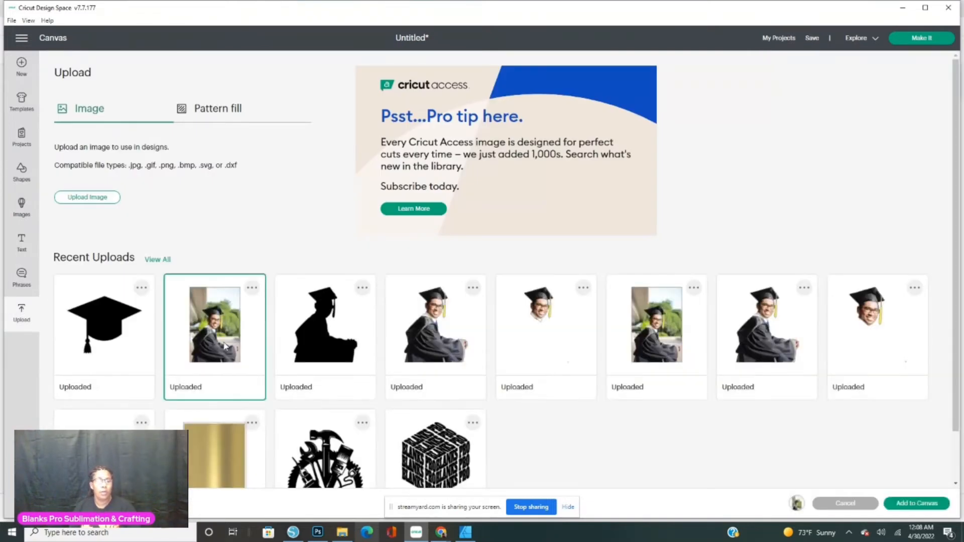
click(142, 326)
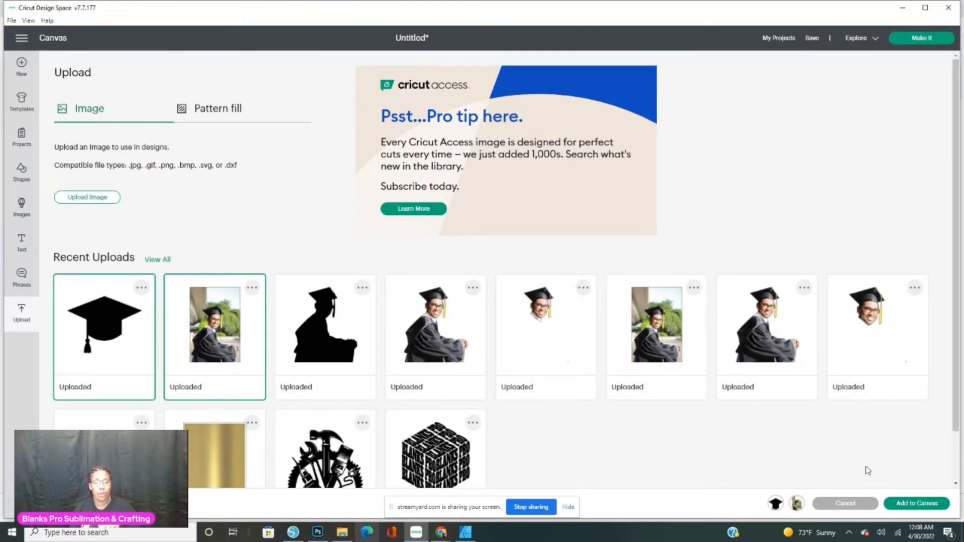
click(910, 504)
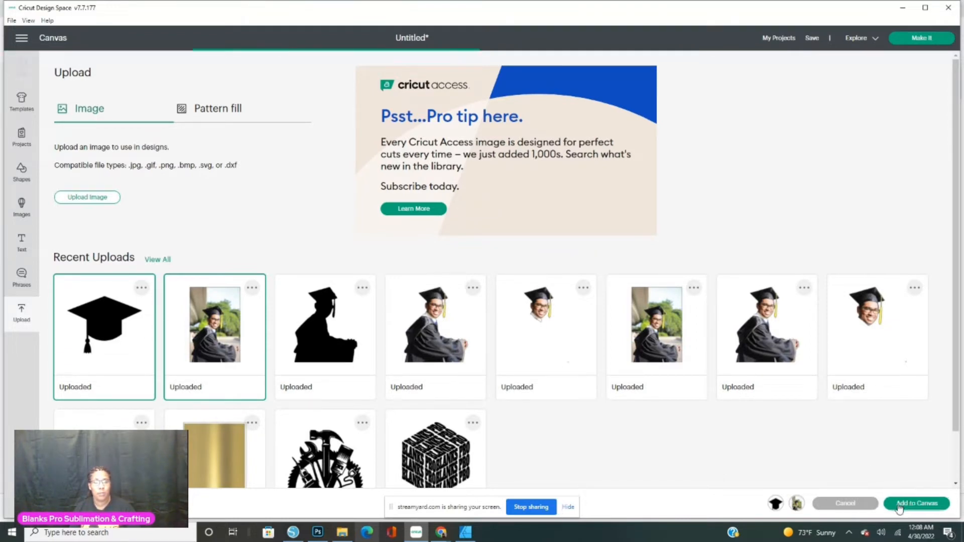
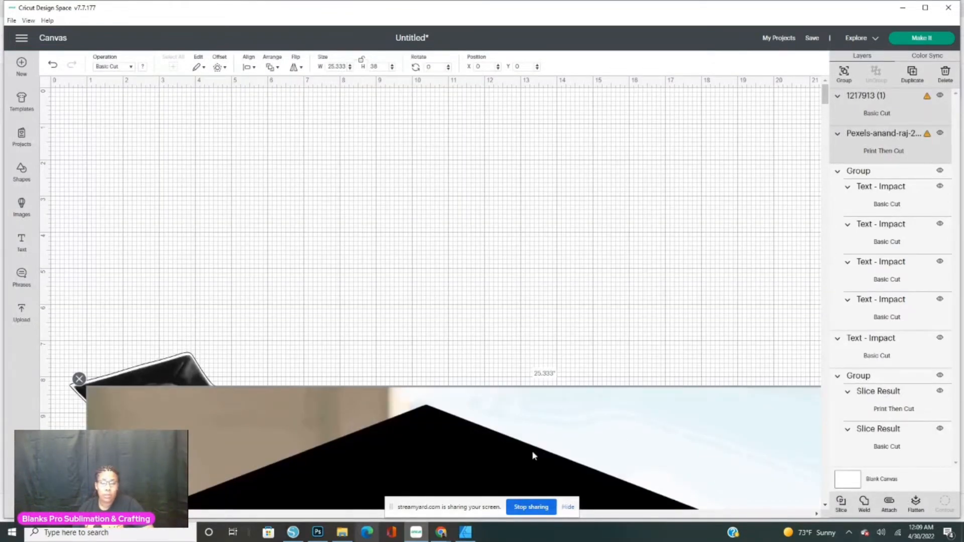
Step: Move the graduate photo to the upper left and size it to 7.5 × 8 in
drag(531, 450, 525, 218)
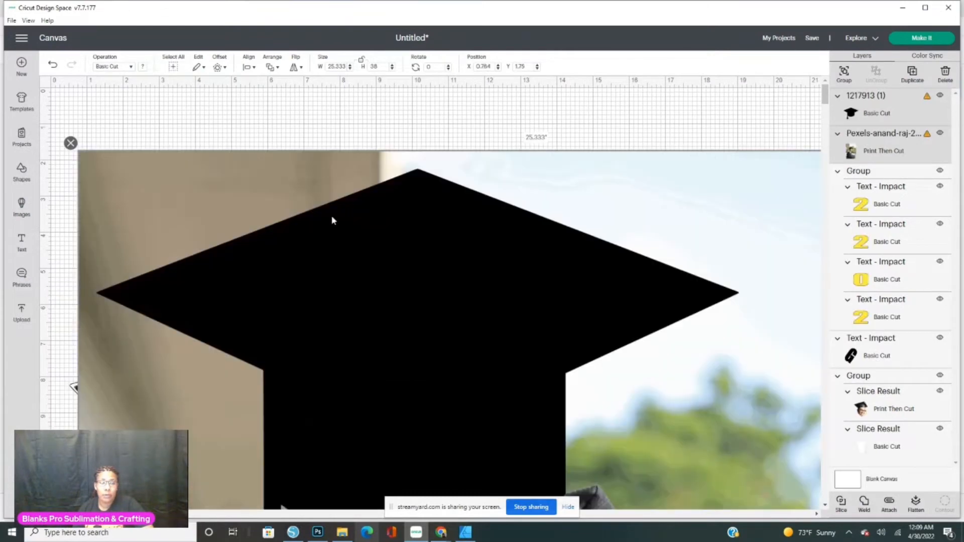
drag(332, 221, 305, 179)
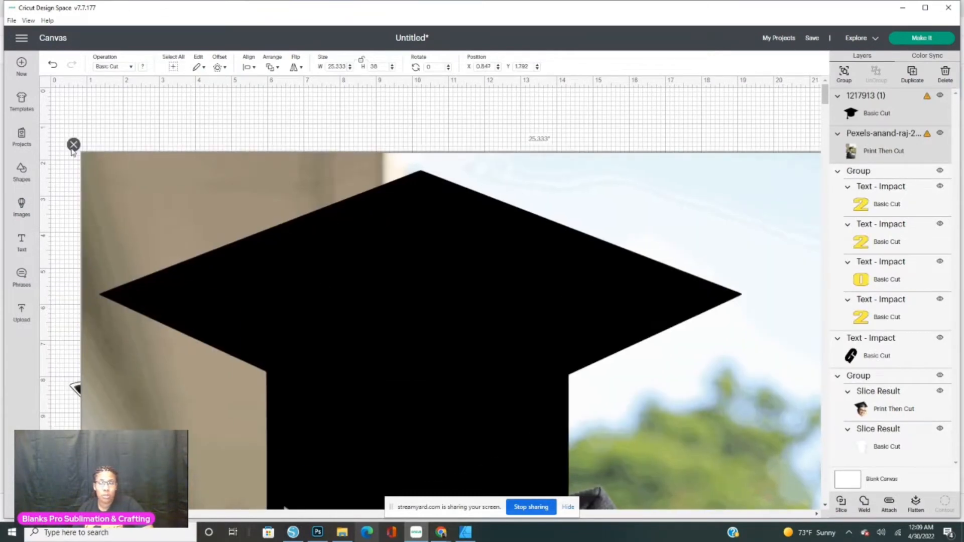
scroll(537, 298, down, 8)
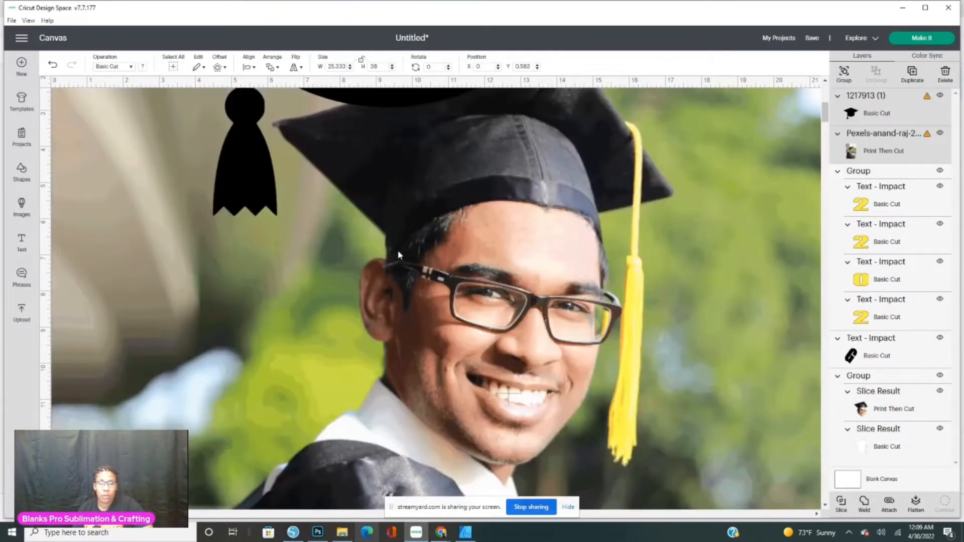
scroll(526, 281, down, 2)
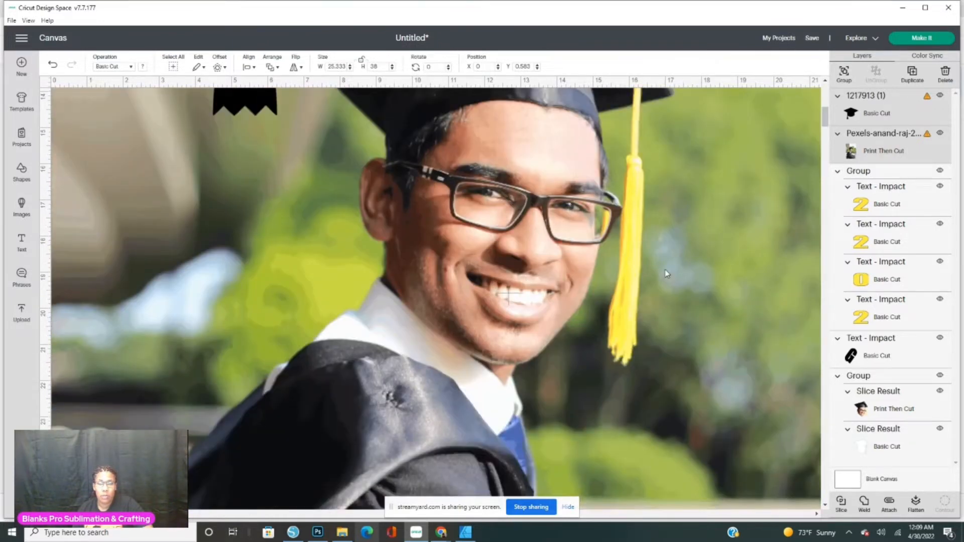
scroll(595, 296, down, 6)
scroll(389, 147, down, 4)
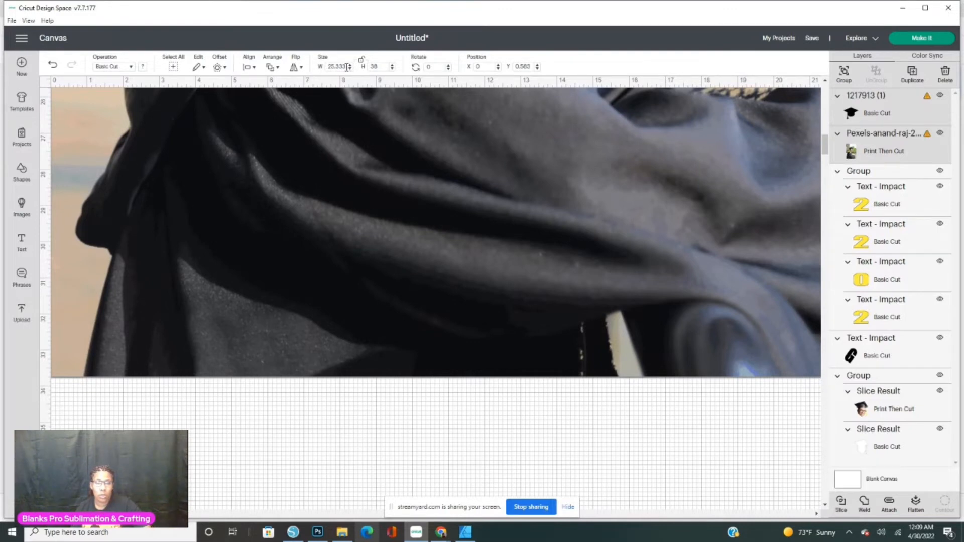
drag(346, 67, 317, 70)
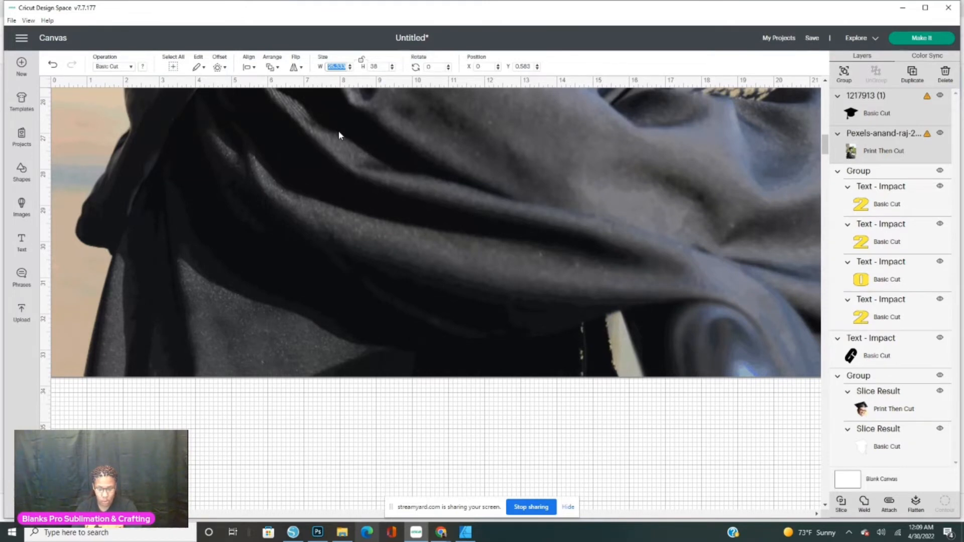
text(7.5)
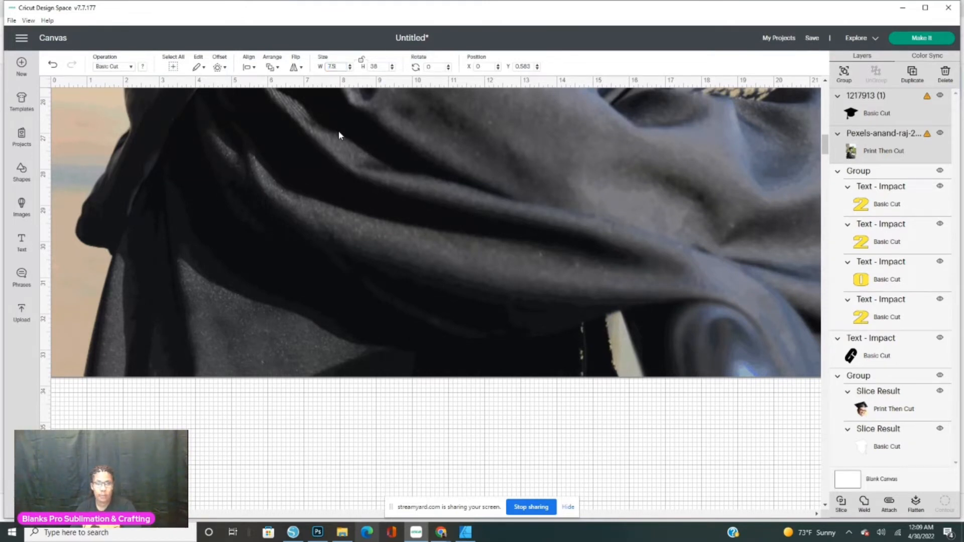
click(376, 67)
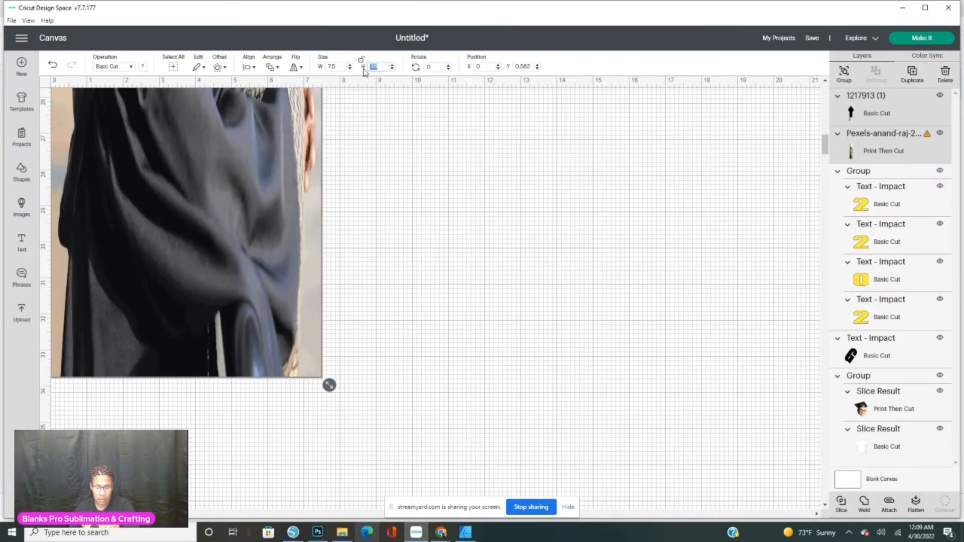
text(8)
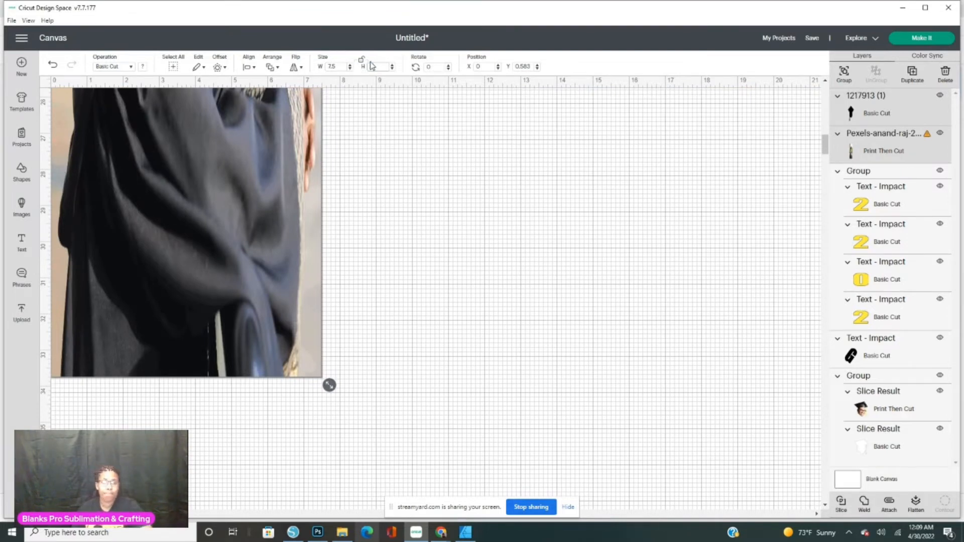
click(472, 314)
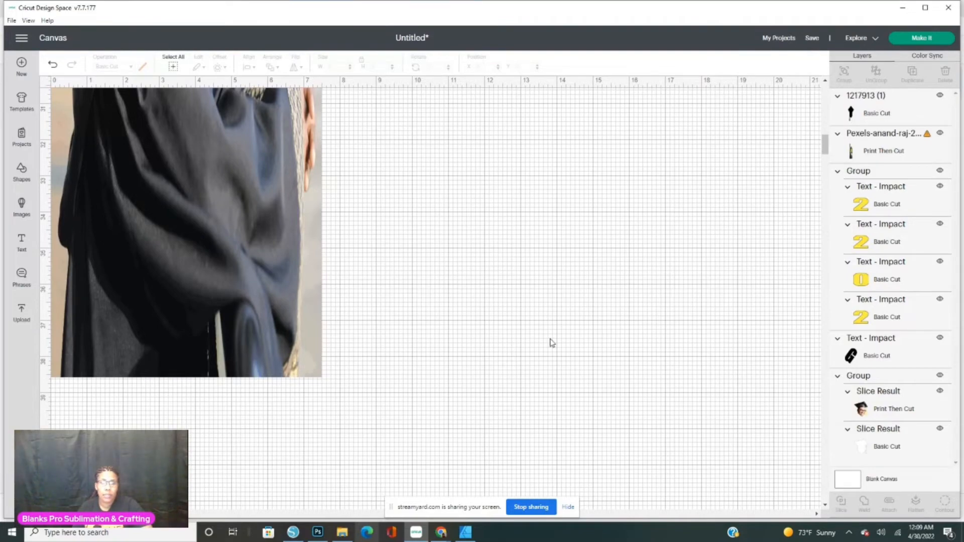
Step: Shift the photo right, away from the edge, and re-enter its 8 in height
scroll(552, 342, up, 10)
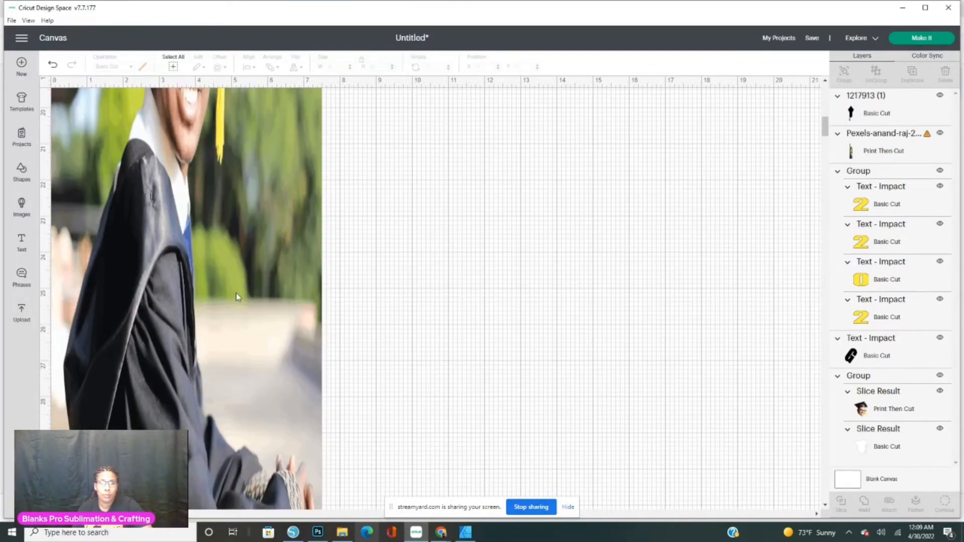
click(235, 295)
drag(373, 327, 393, 320)
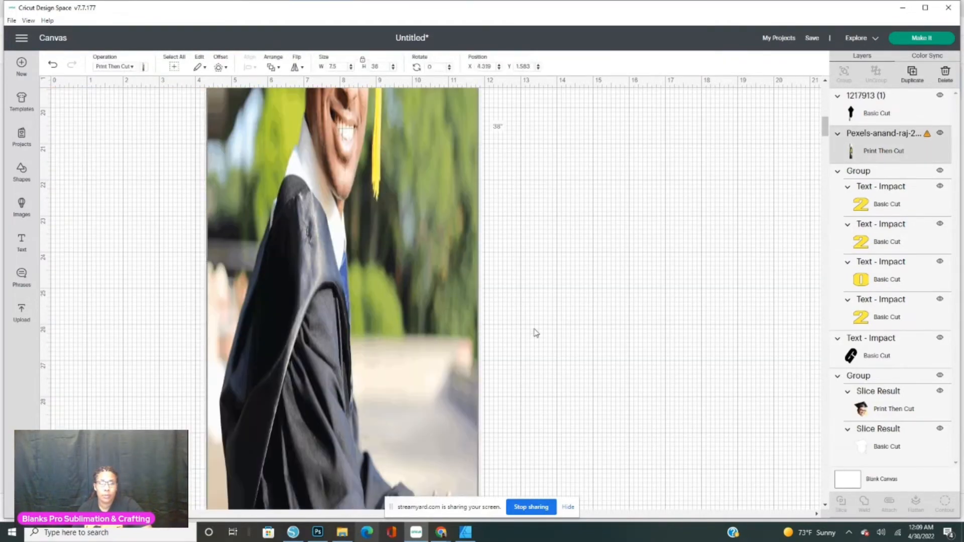
scroll(537, 341, down, 10)
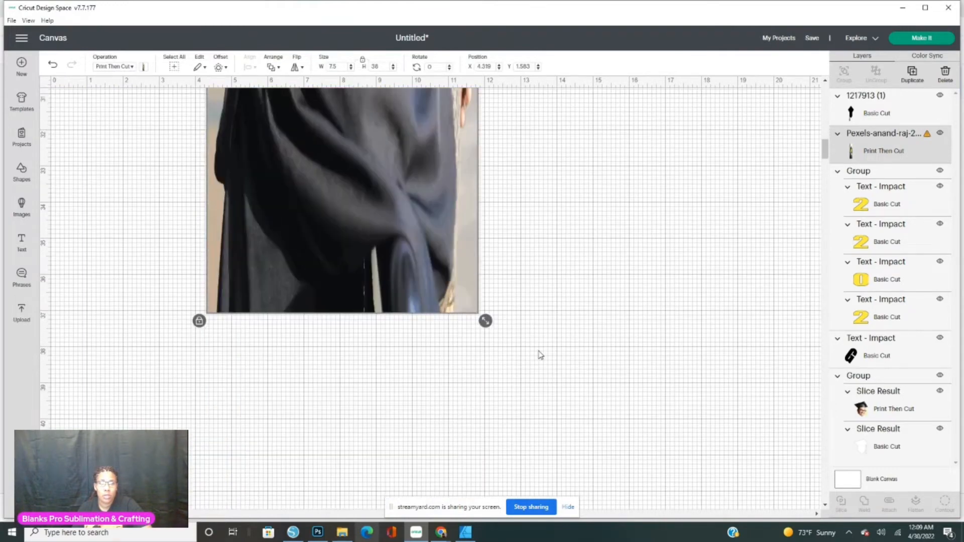
scroll(503, 298, down, 3)
scroll(502, 298, up, 2)
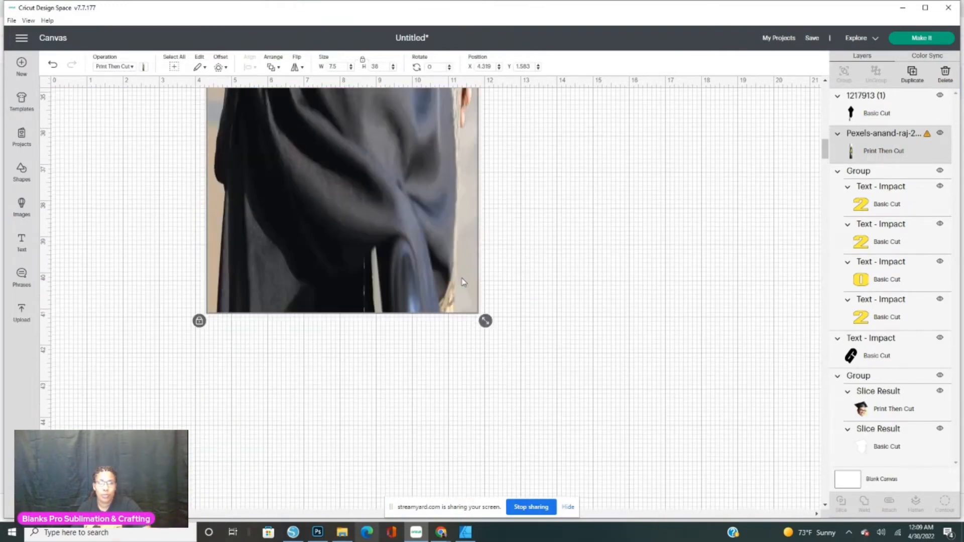
drag(379, 66, 365, 69)
text(8)
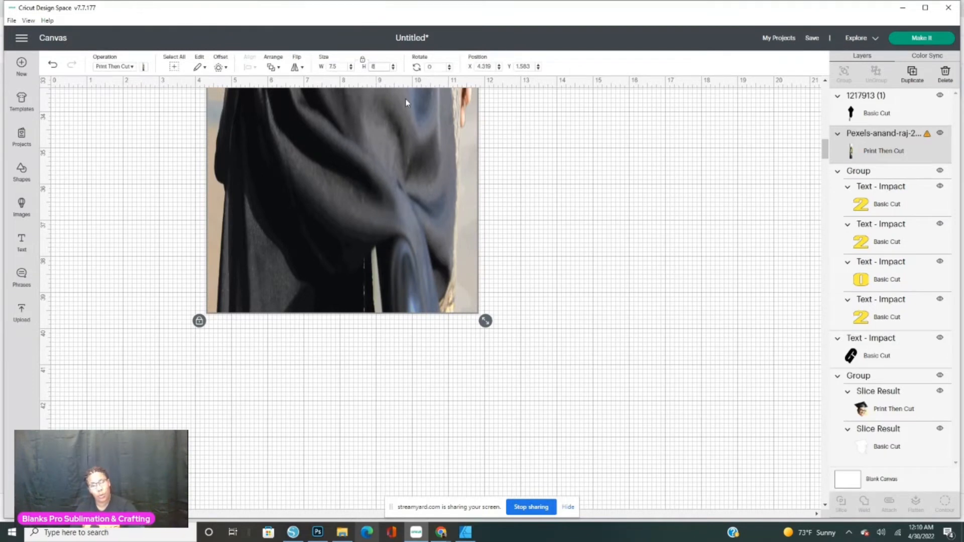
click(522, 188)
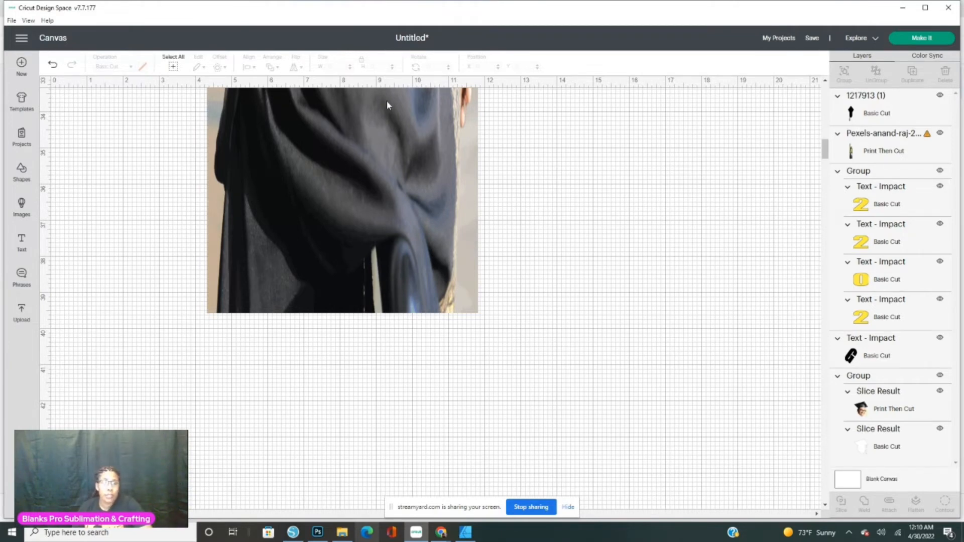
Step: Unlock the photo's proportions, keep its height at 8 in, and move it right
scroll(538, 289, up, 10)
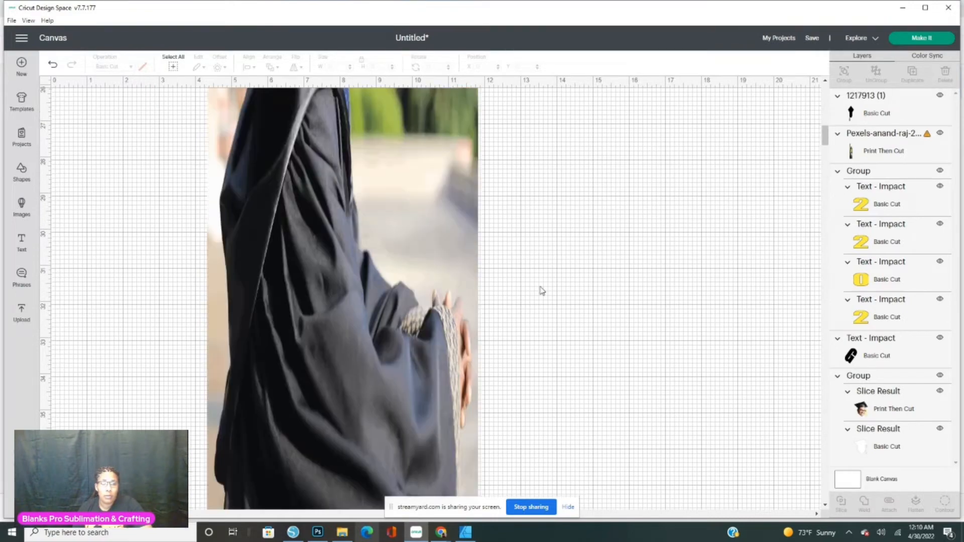
click(382, 193)
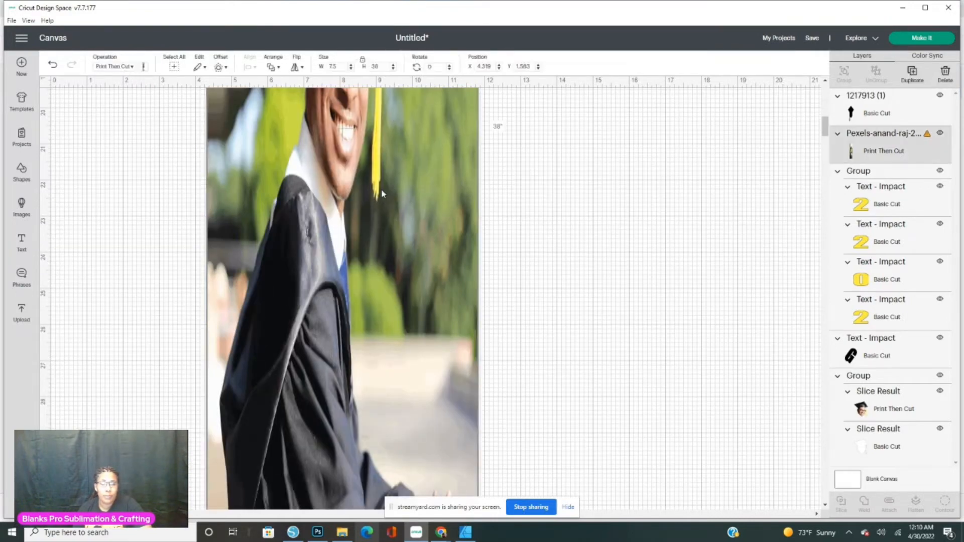
click(364, 60)
click(374, 66)
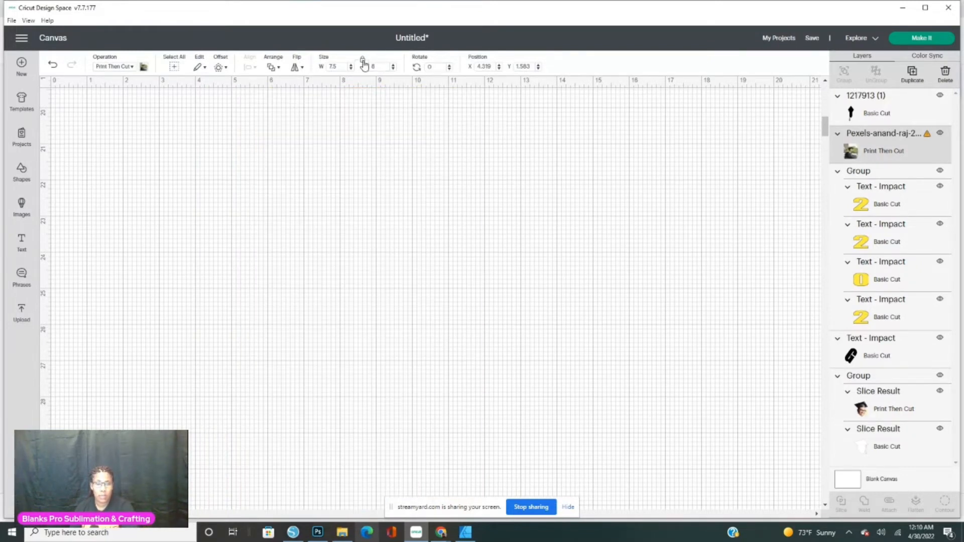
scroll(497, 291, up, 5)
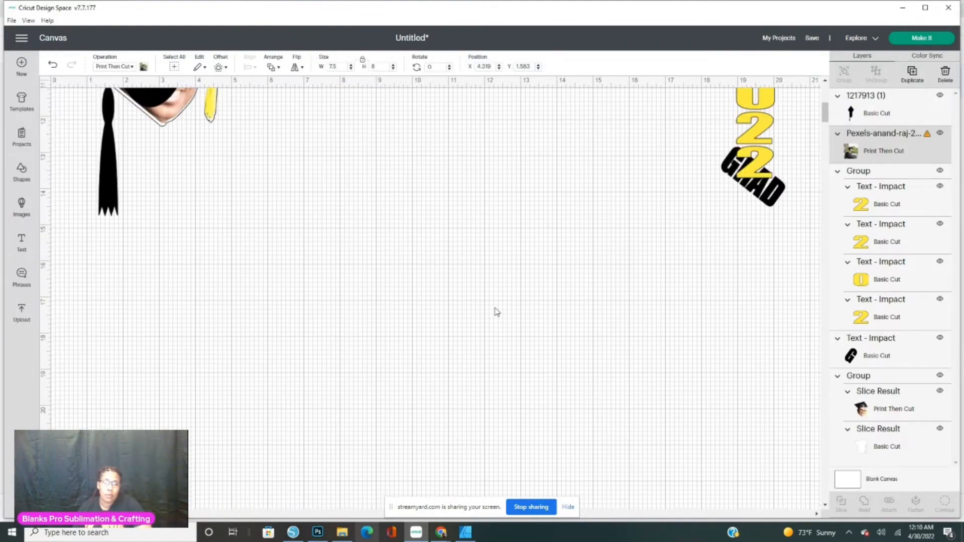
scroll(432, 333, up, 8)
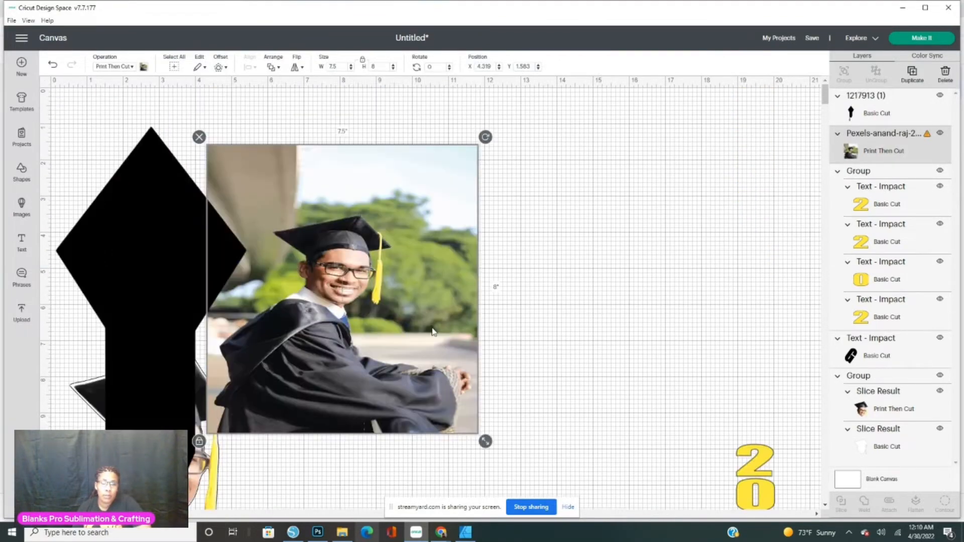
drag(433, 332, 513, 305)
click(249, 317)
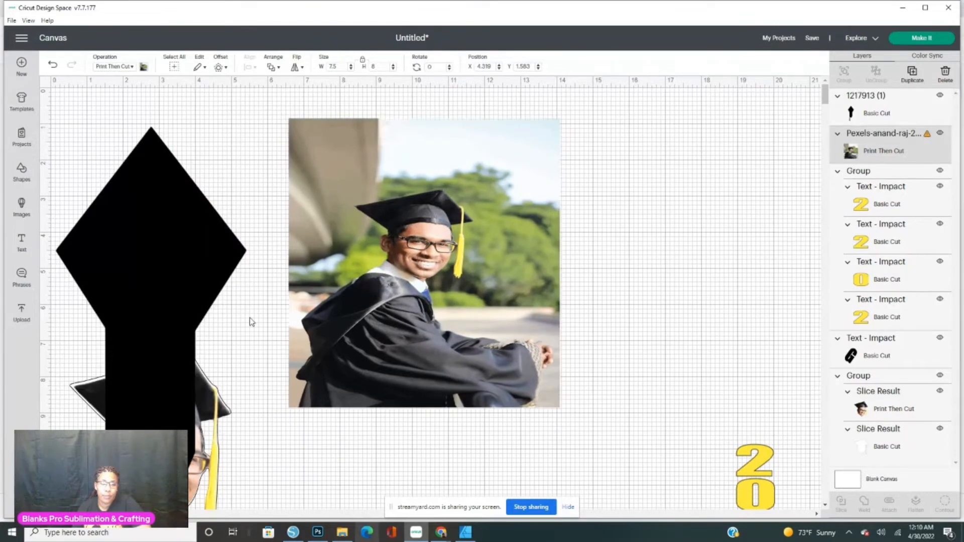
Step: Delete the black tie-shaped layer
click(171, 298)
drag(183, 191, 239, 212)
click(104, 140)
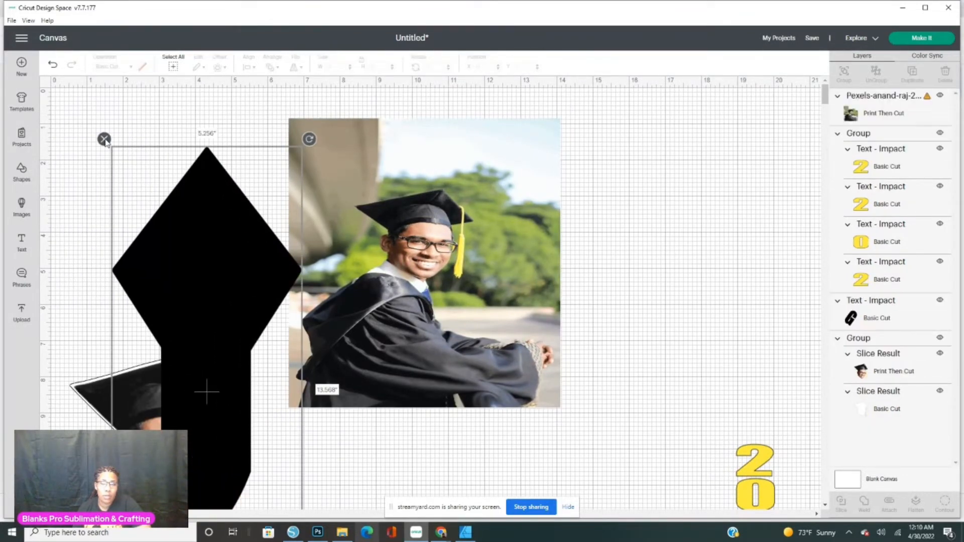
Step: Shrink the photo to about 5.653 × 7.375 in and enlarge the cap-and-face cutout at top left
click(445, 339)
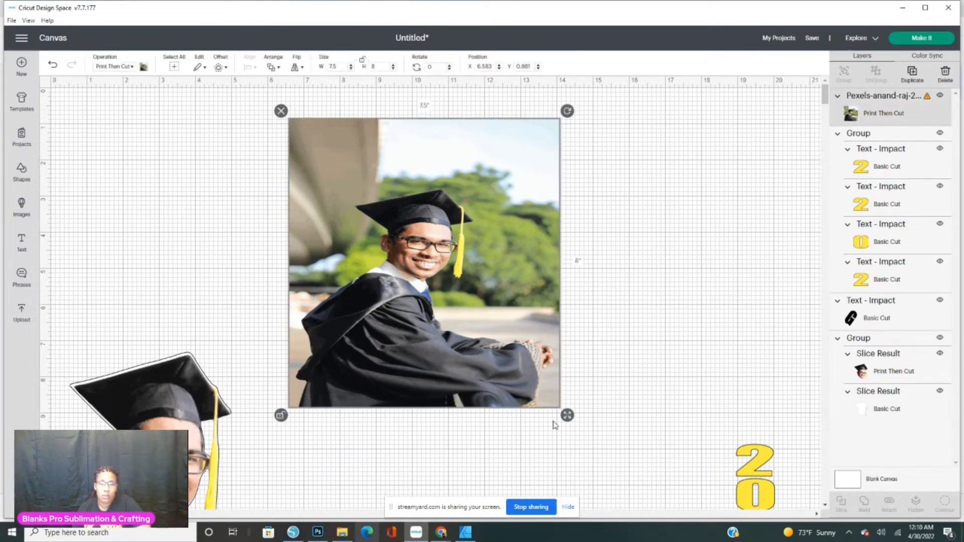
drag(566, 415, 477, 404)
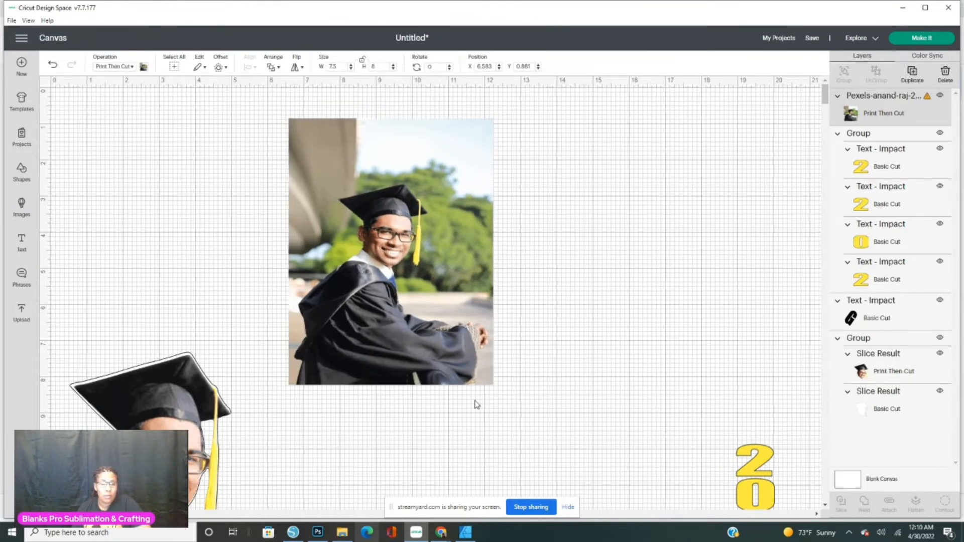
drag(330, 279, 340, 307)
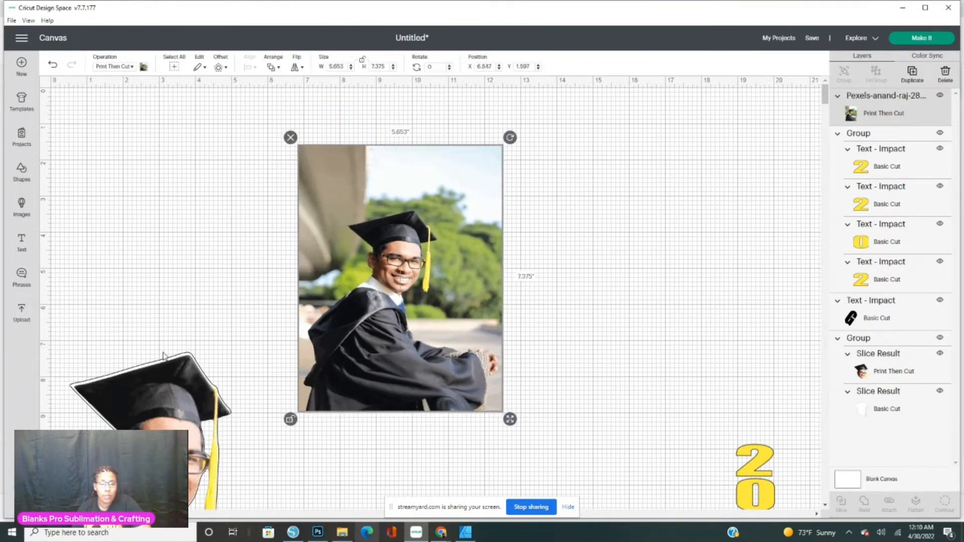
drag(158, 414, 156, 193)
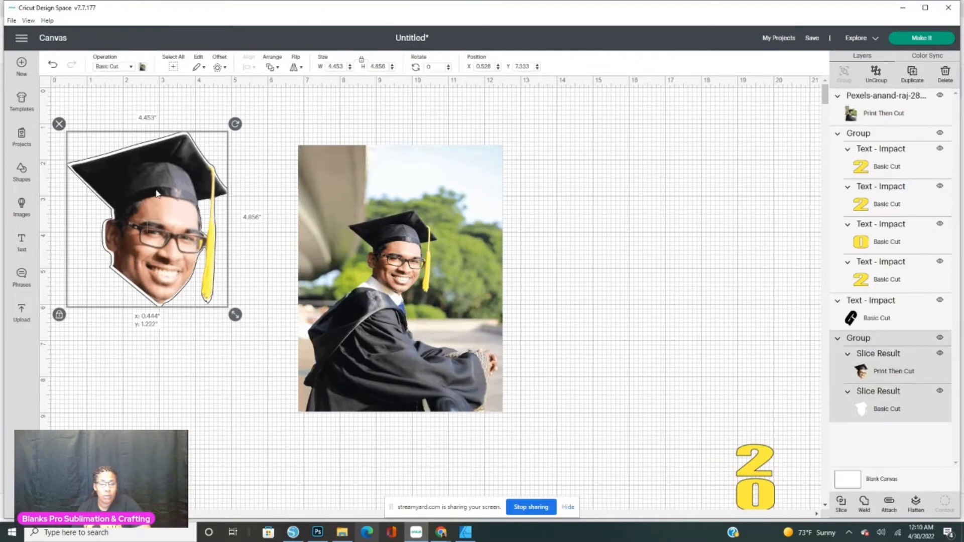
drag(235, 315, 278, 383)
click(386, 327)
drag(386, 326, 412, 300)
click(310, 321)
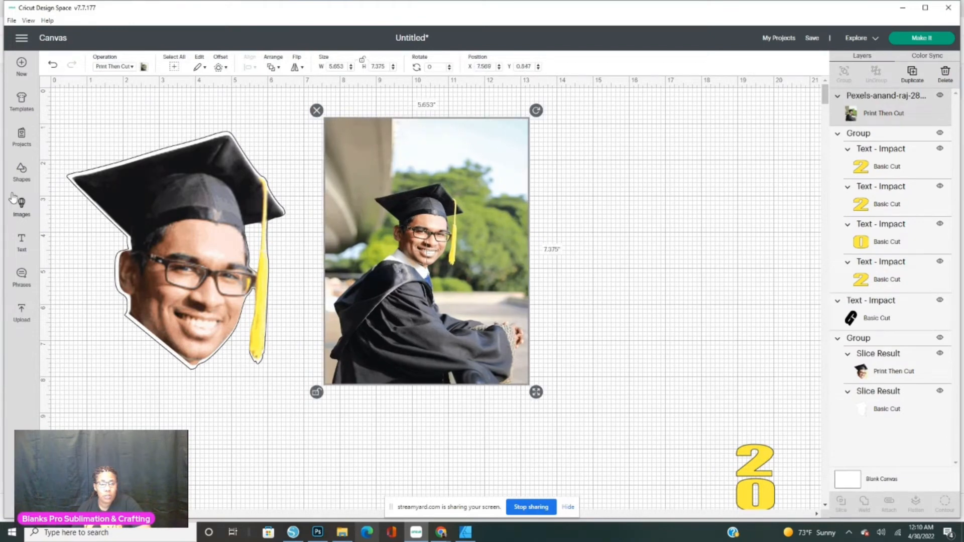
Step: Add a square and stretch it, unlocked, to 6.167 × 7.694 in over the photo
click(22, 171)
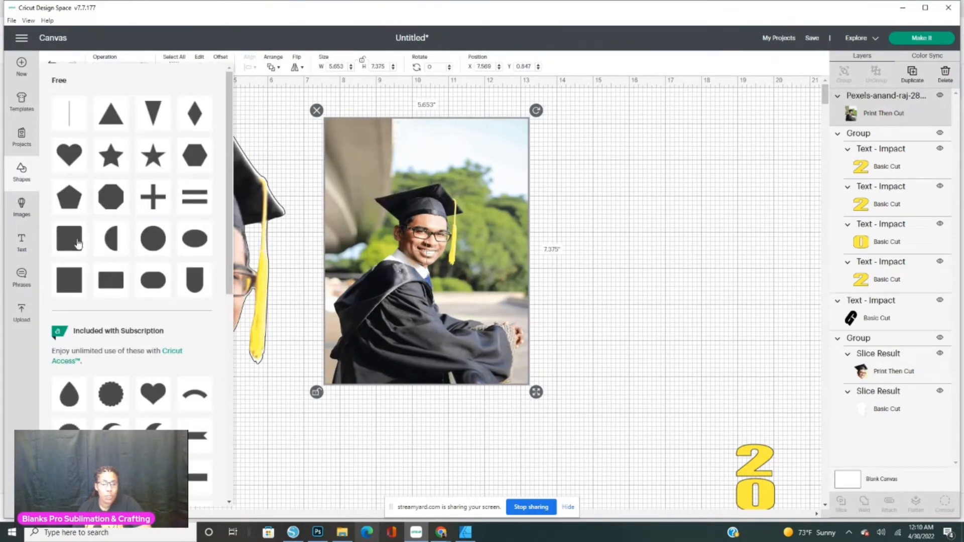
click(72, 285)
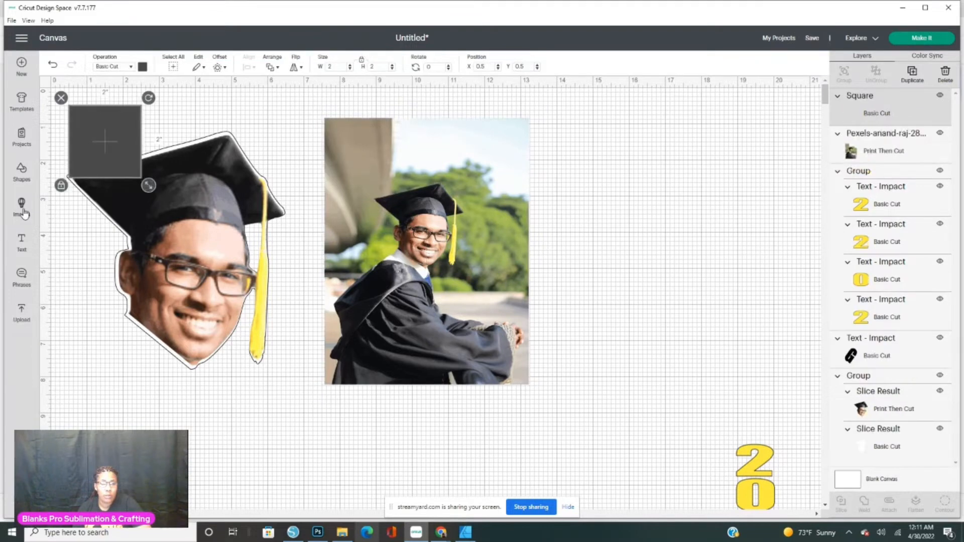
drag(92, 144, 340, 151)
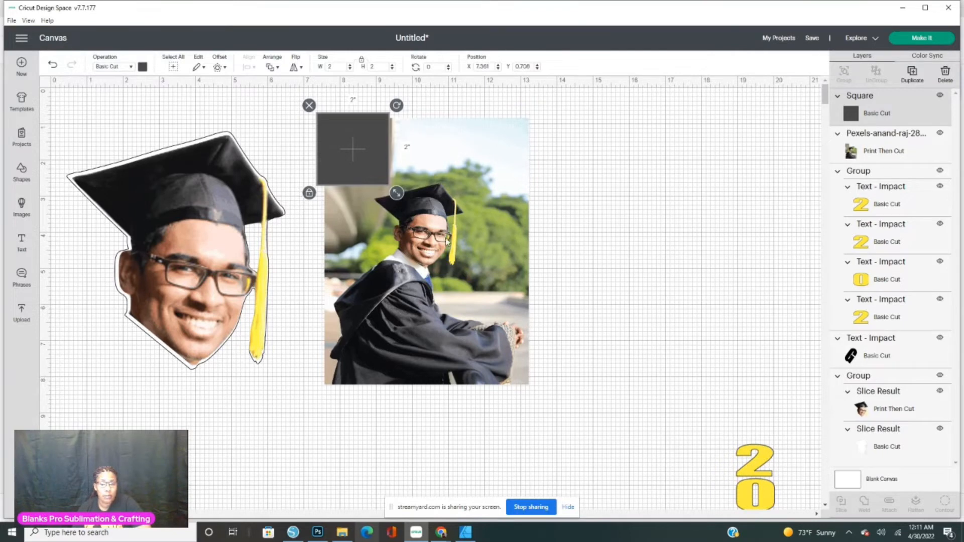
click(456, 202)
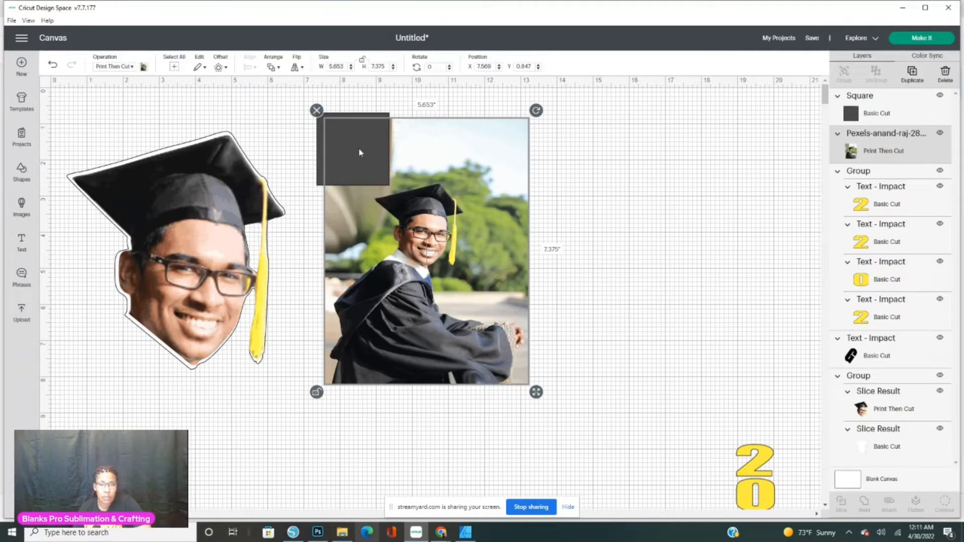
click(318, 146)
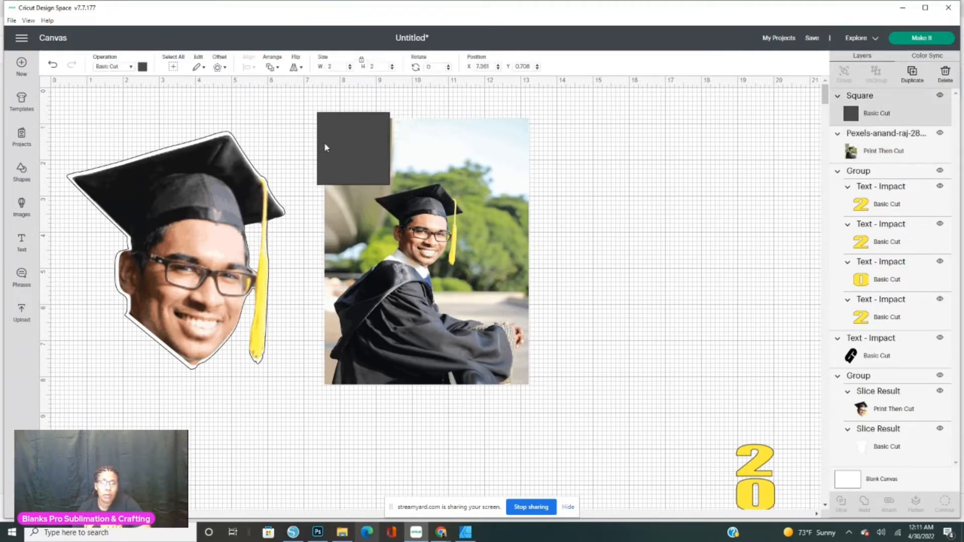
drag(324, 143, 319, 143)
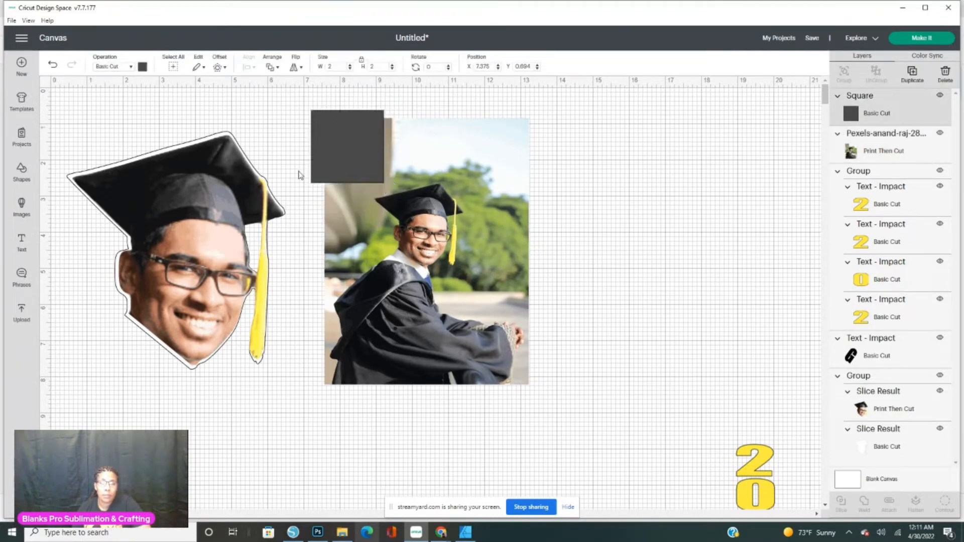
click(303, 190)
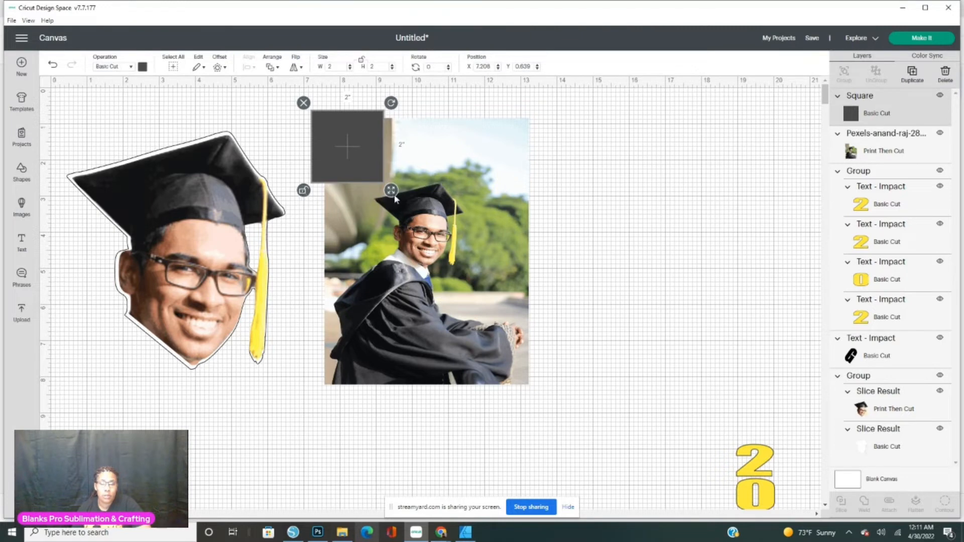
drag(394, 197, 541, 400)
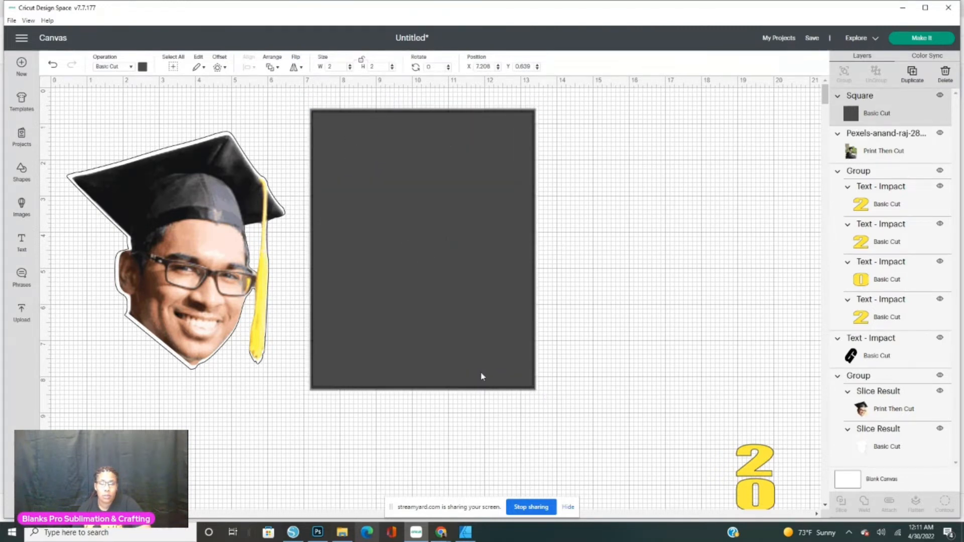
mouse_move(482, 363)
mouse_down()
mouse_move(494, 361)
mouse_move(481, 366)
mouse_up()
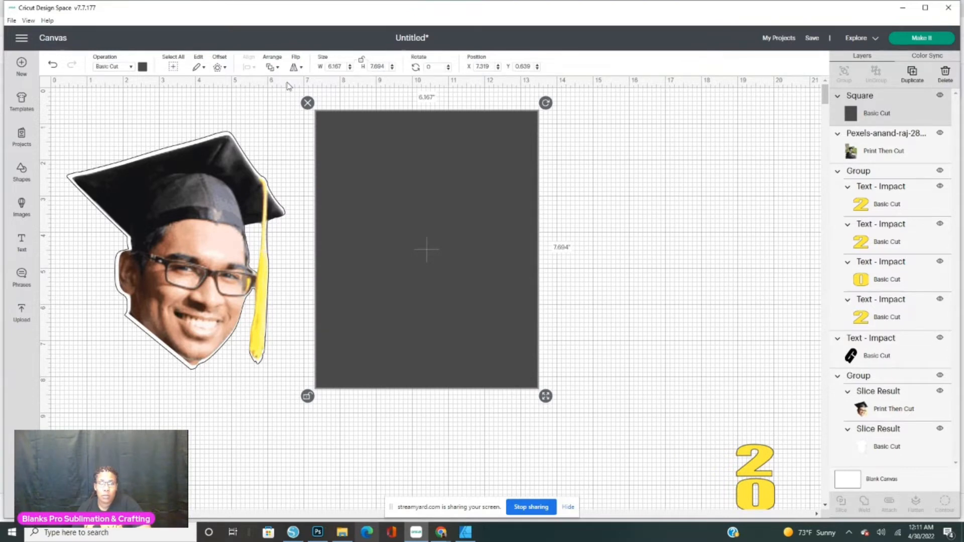
click(277, 71)
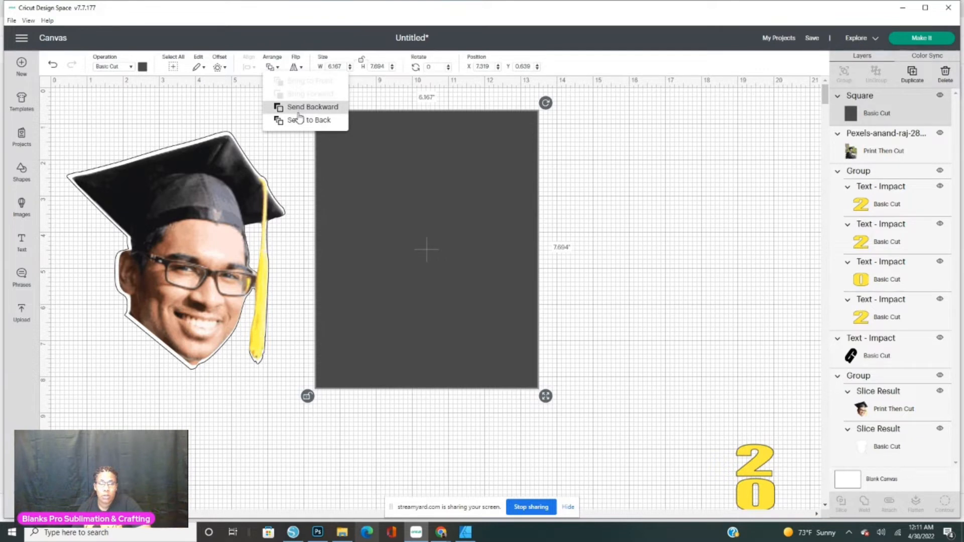
Step: Send the dark rectangle behind the photo and move both right together
click(300, 119)
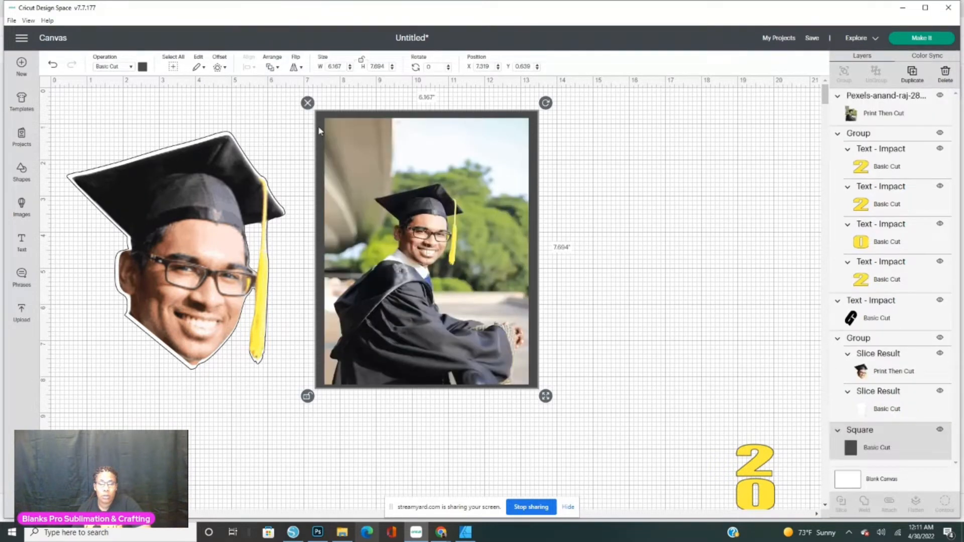
click(429, 263)
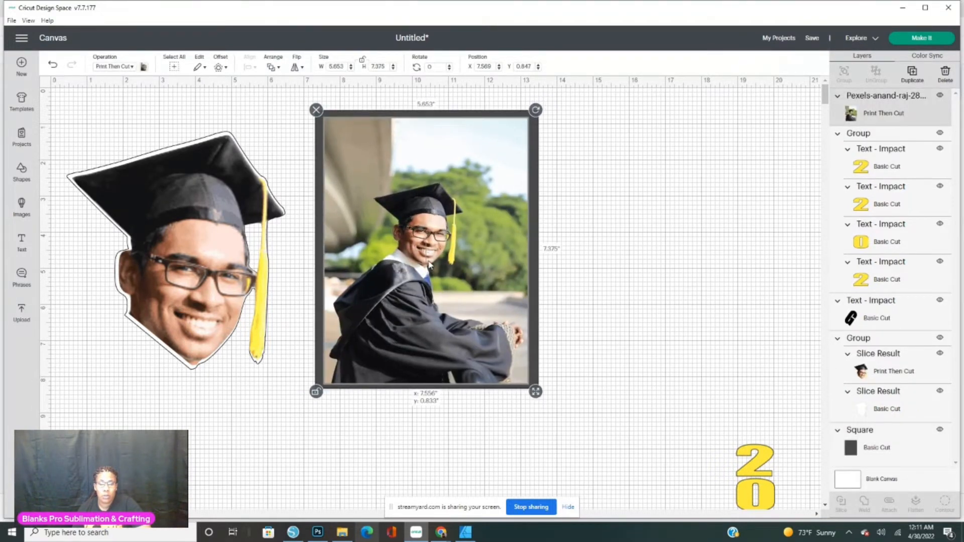
drag(429, 264, 429, 261)
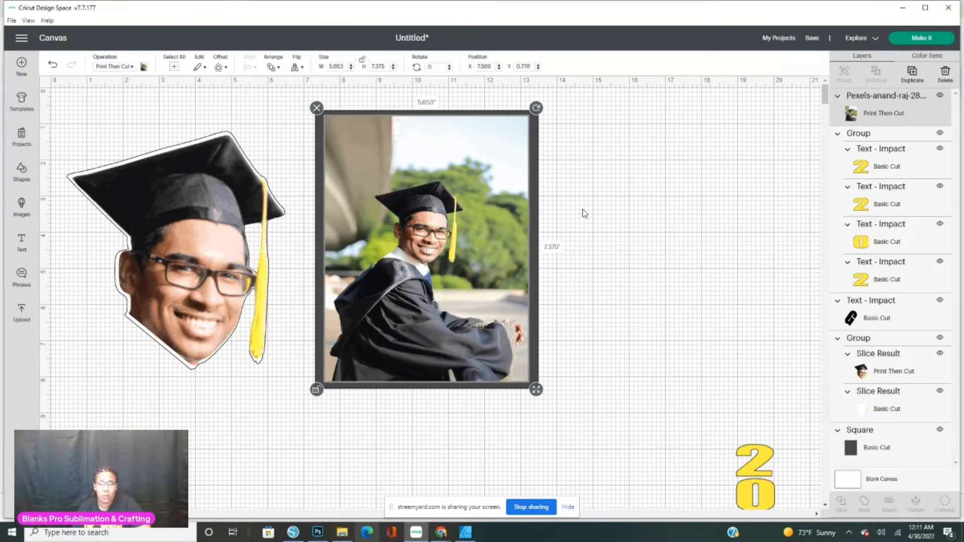
drag(601, 195, 442, 294)
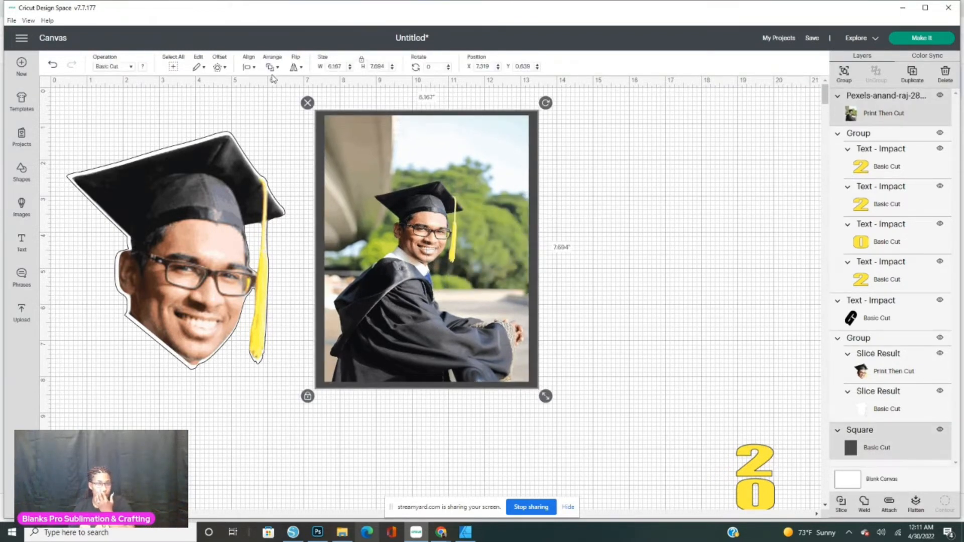
click(249, 67)
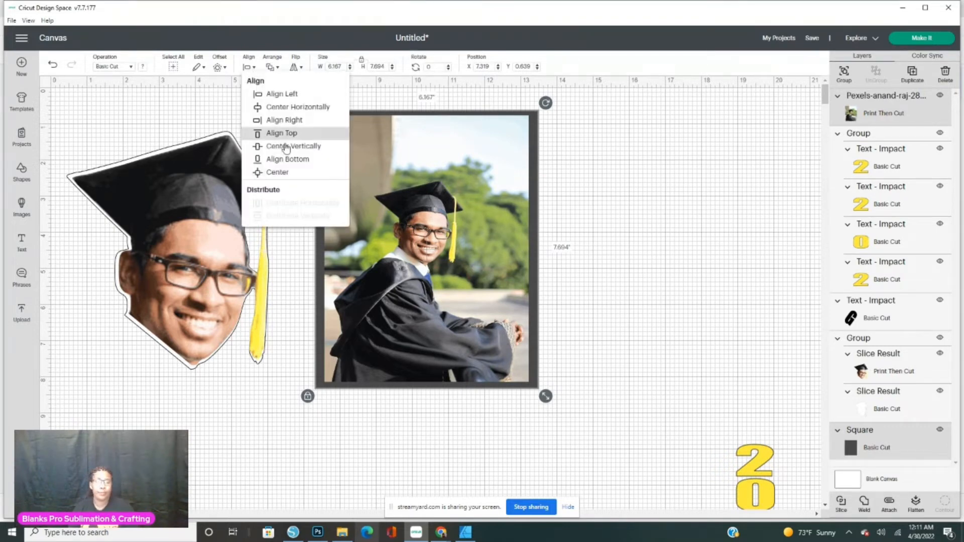
click(285, 175)
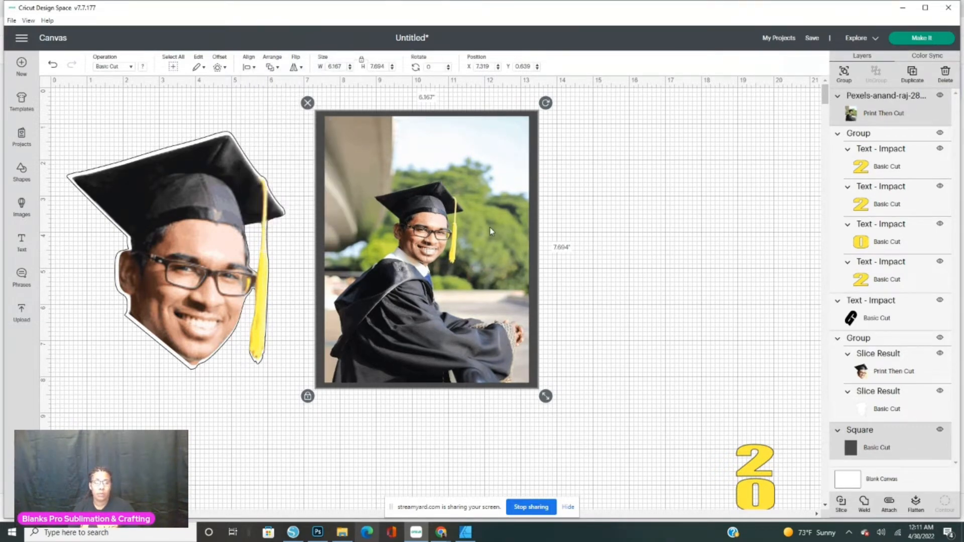
click(601, 243)
drag(302, 99, 477, 304)
drag(440, 279, 478, 279)
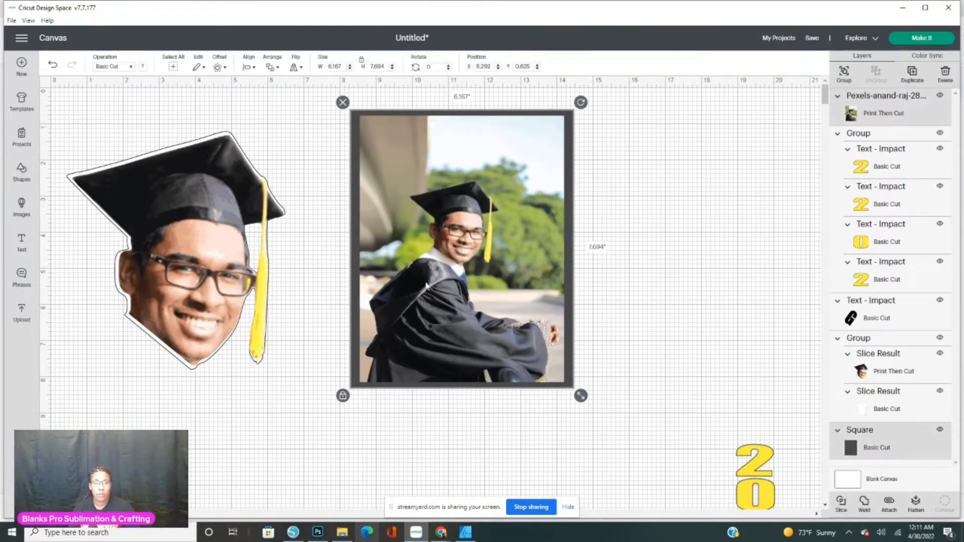
Step: Change the backing rectangle's colour to white
click(306, 128)
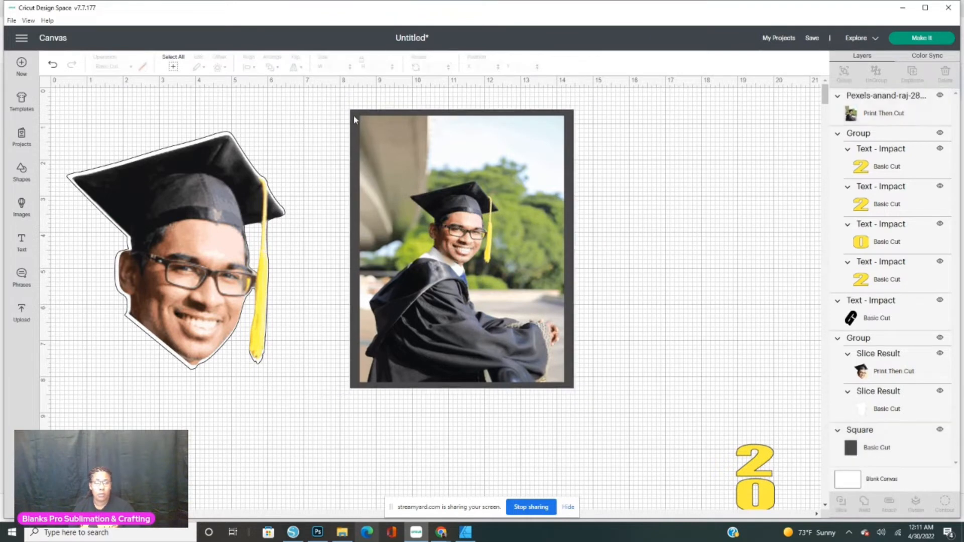
drag(353, 115, 354, 114)
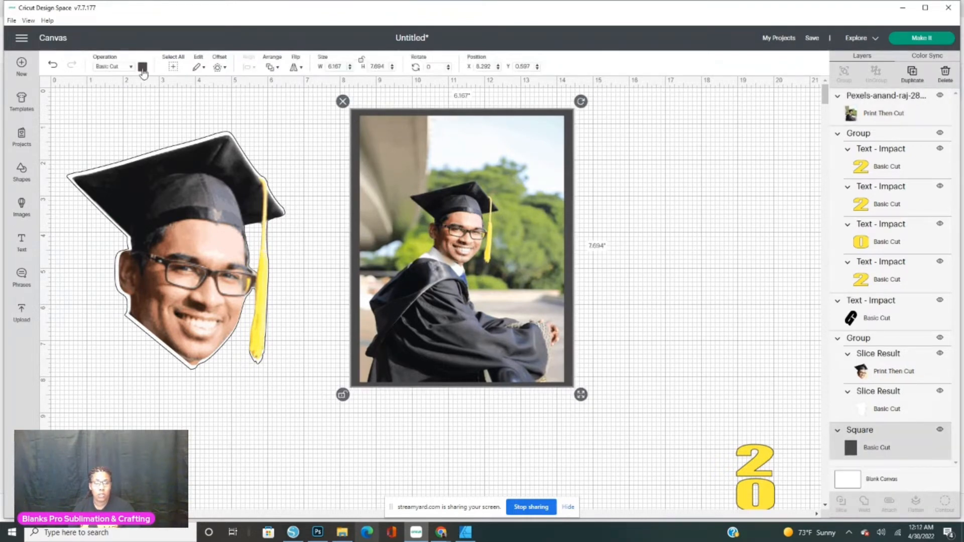
click(143, 68)
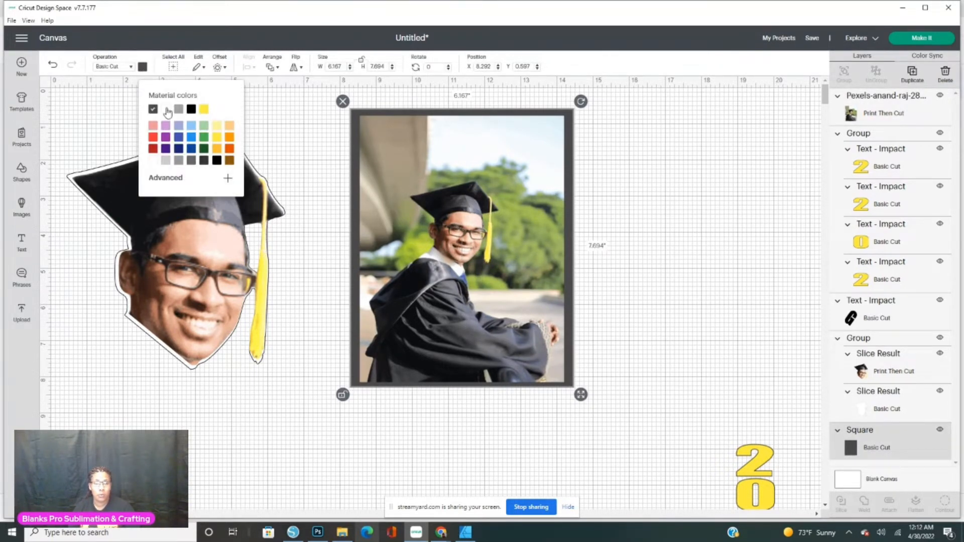
click(166, 110)
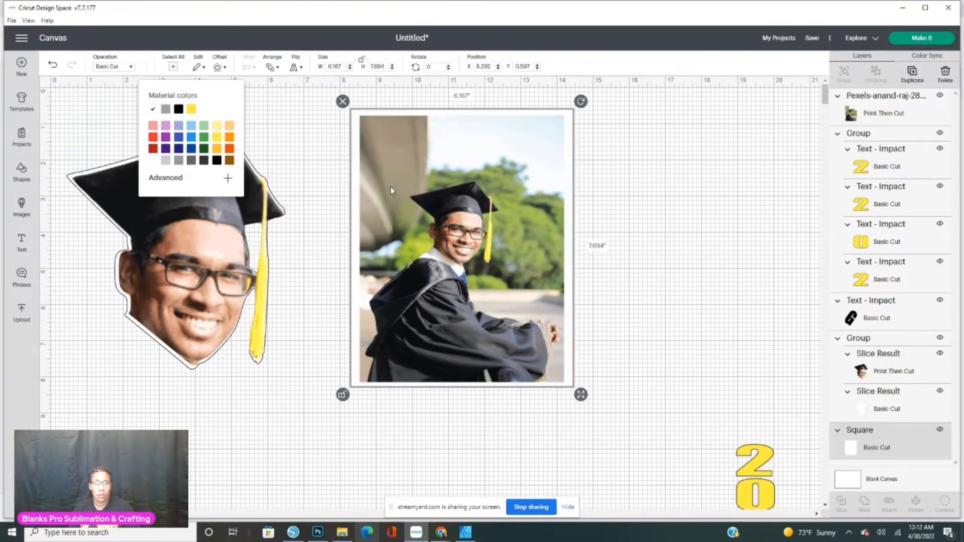
click(191, 110)
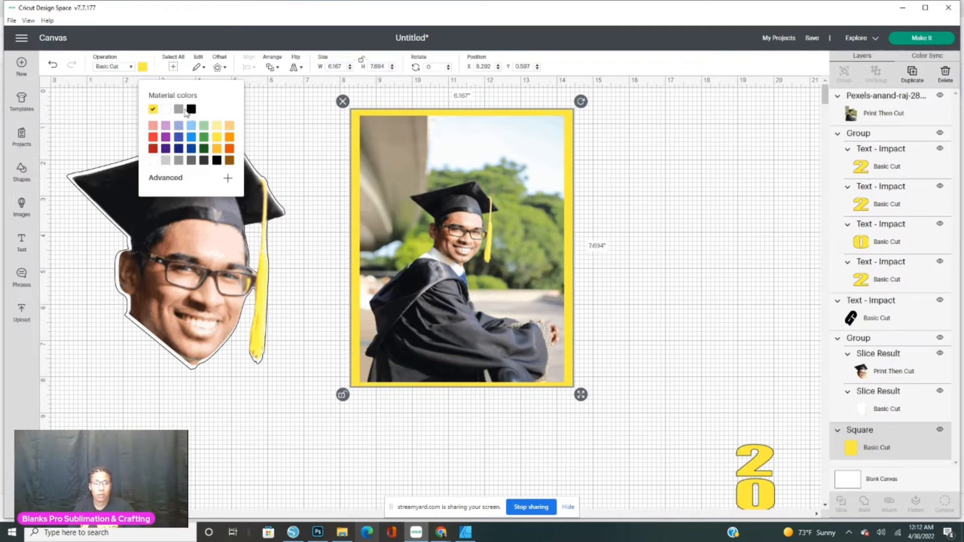
click(167, 113)
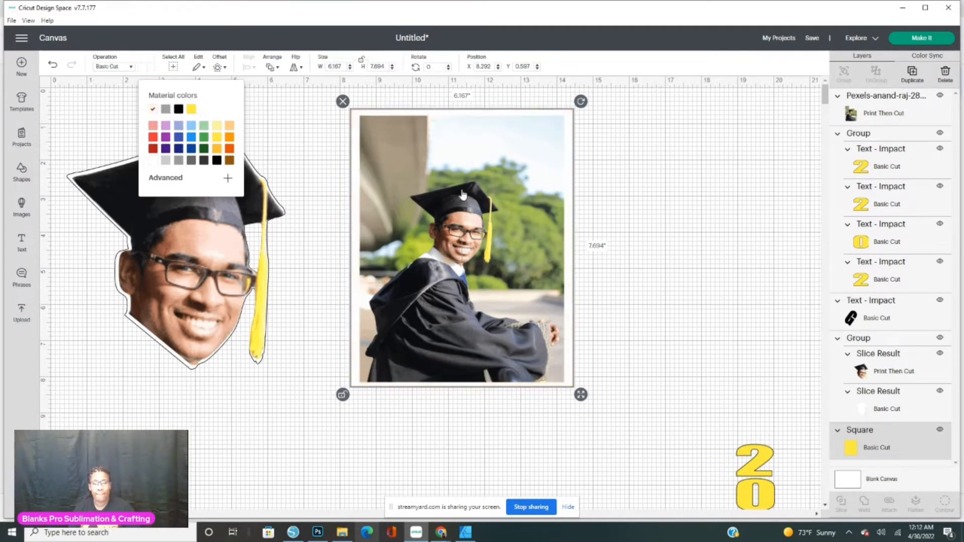
click(680, 293)
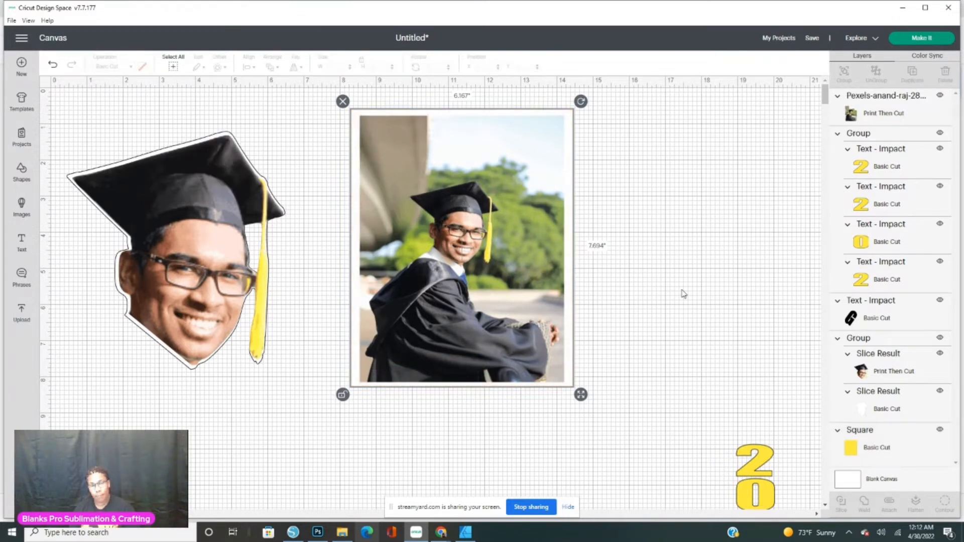
Step: Center the photo within the white rectangle
click(472, 331)
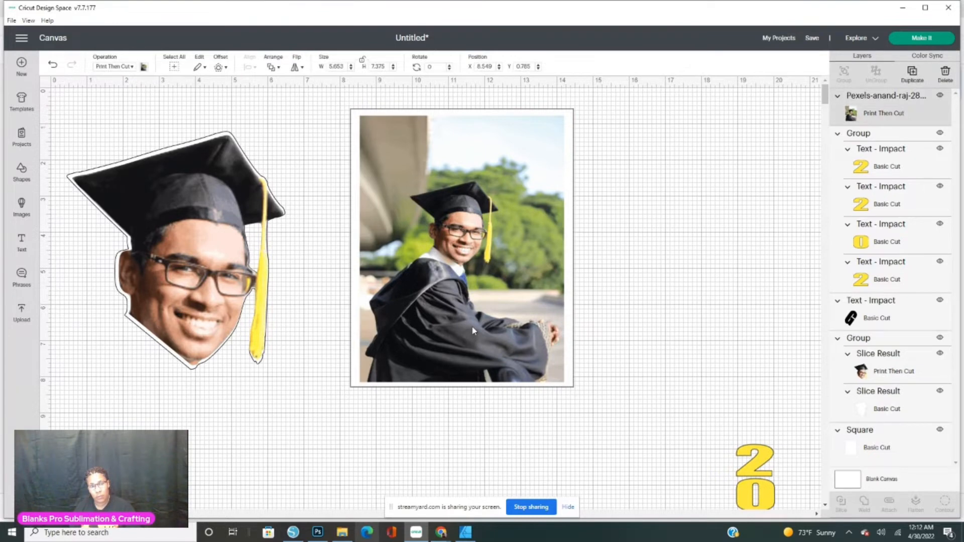
drag(471, 325, 474, 333)
drag(682, 266, 419, 304)
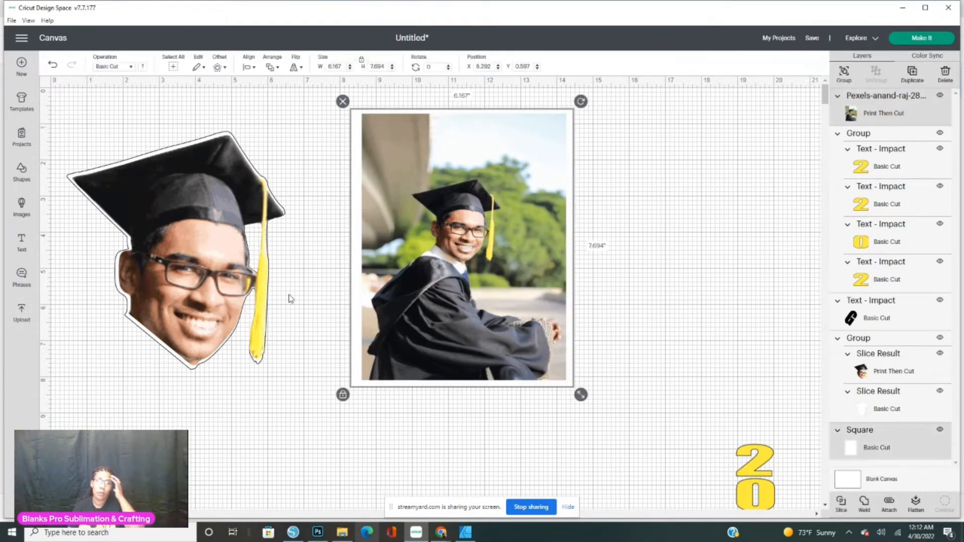
click(254, 68)
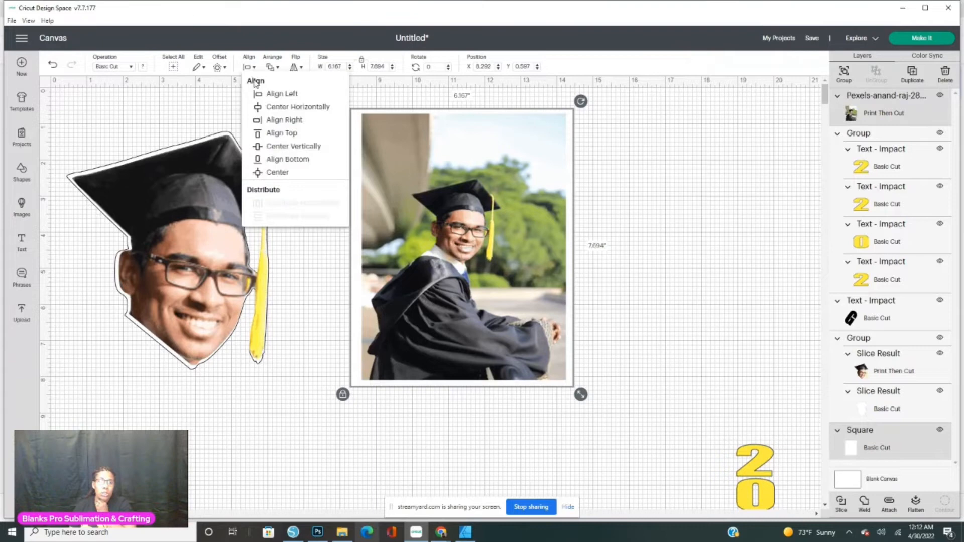
click(276, 173)
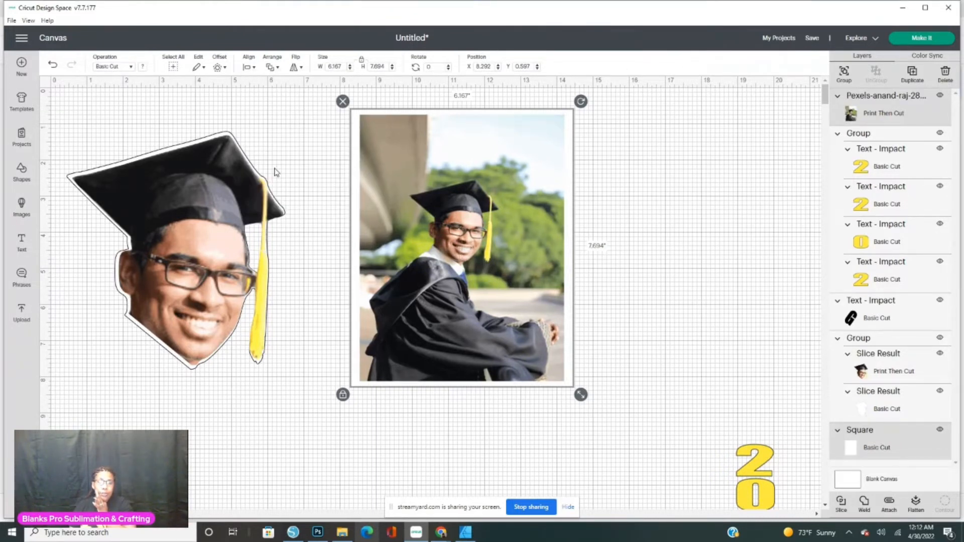
click(715, 300)
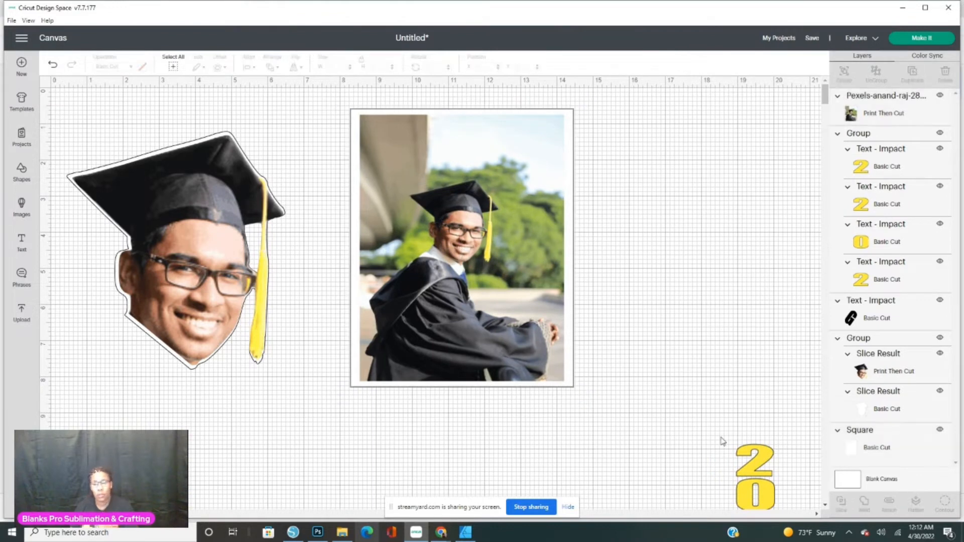
Step: Place the 2022 numbers beside the photo, stretch them taller, and bring them to front
drag(752, 486, 327, 155)
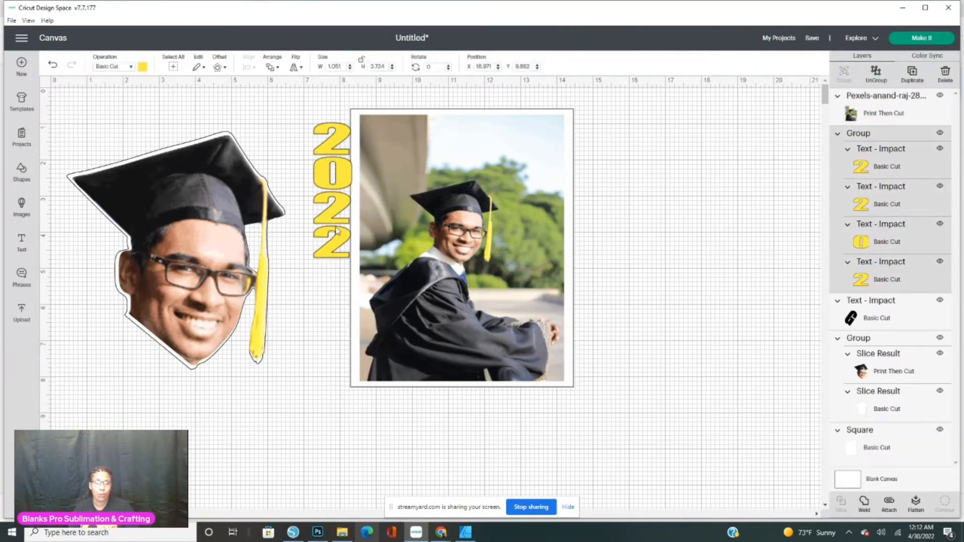
click(335, 267)
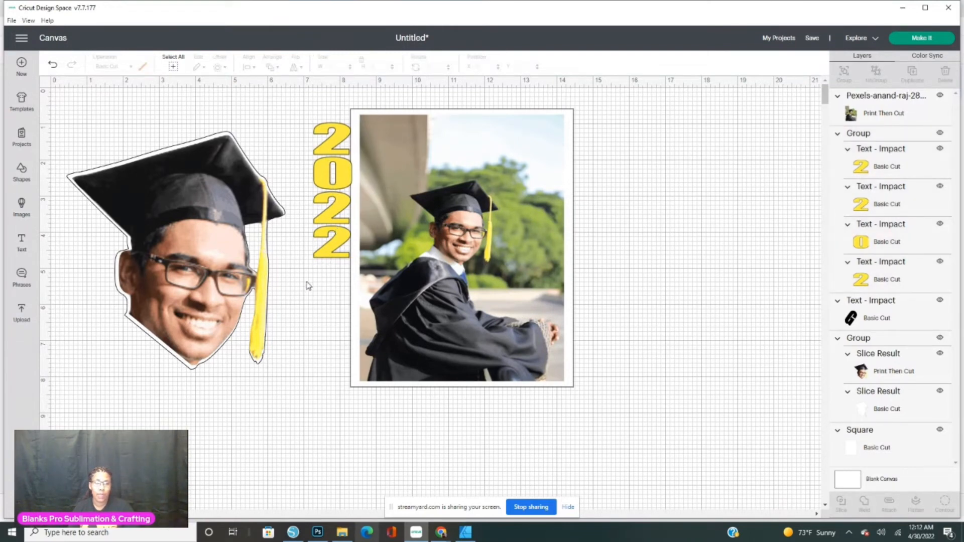
click(324, 260)
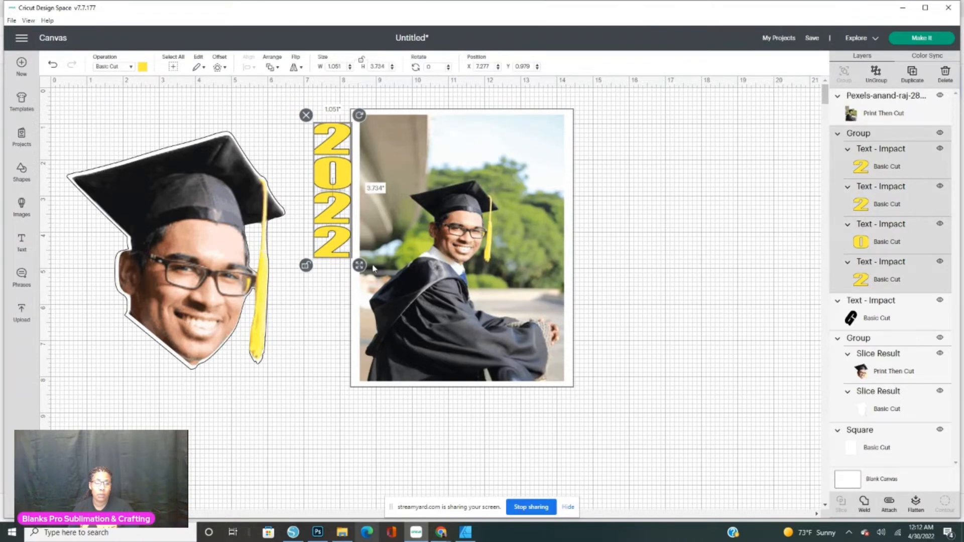
drag(359, 266, 383, 394)
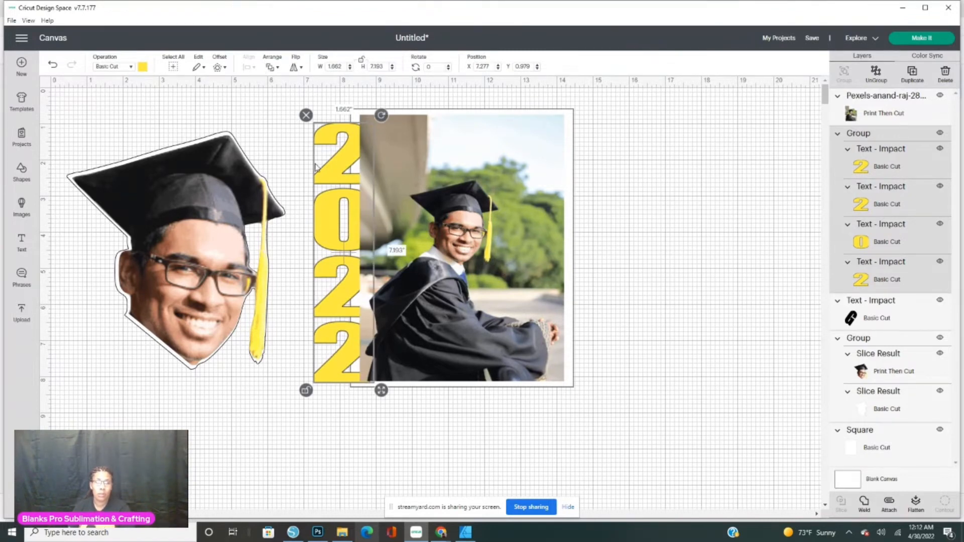
click(306, 390)
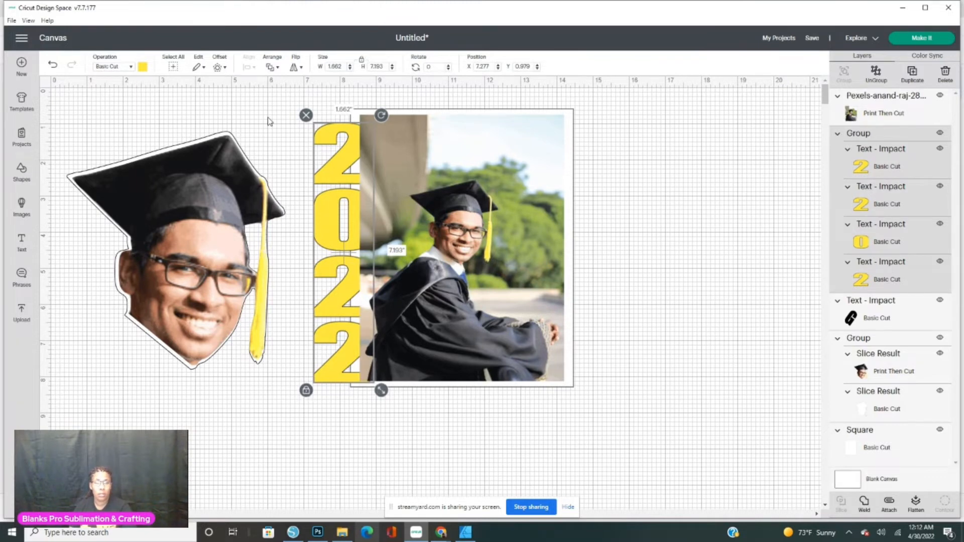
click(276, 71)
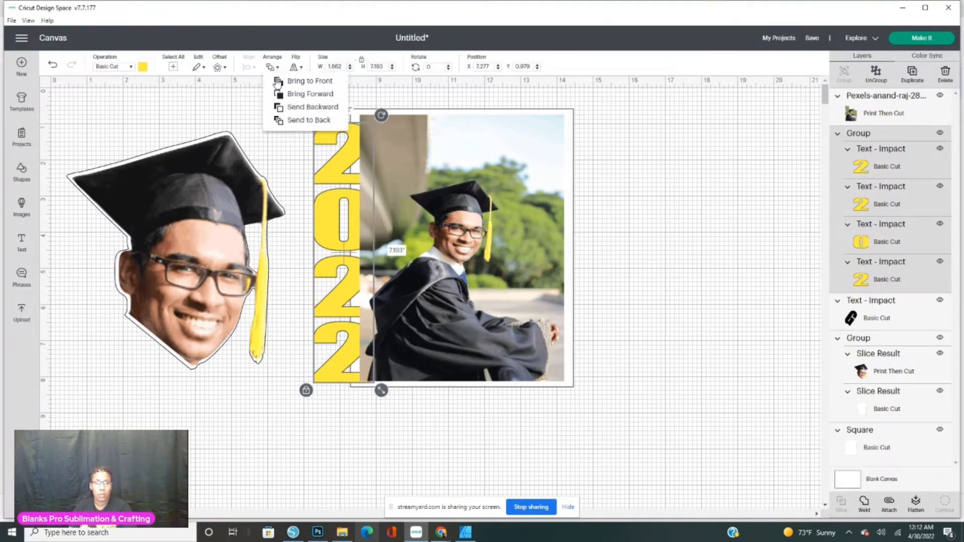
click(304, 81)
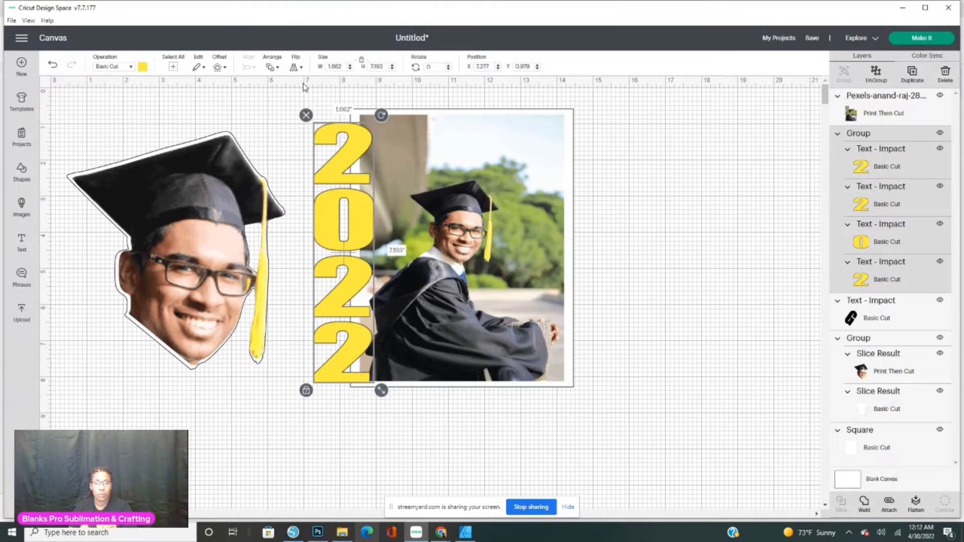
Step: Stretch 2022 to the photo's height over its left edge; shift the white backing right
click(685, 296)
drag(361, 234, 385, 224)
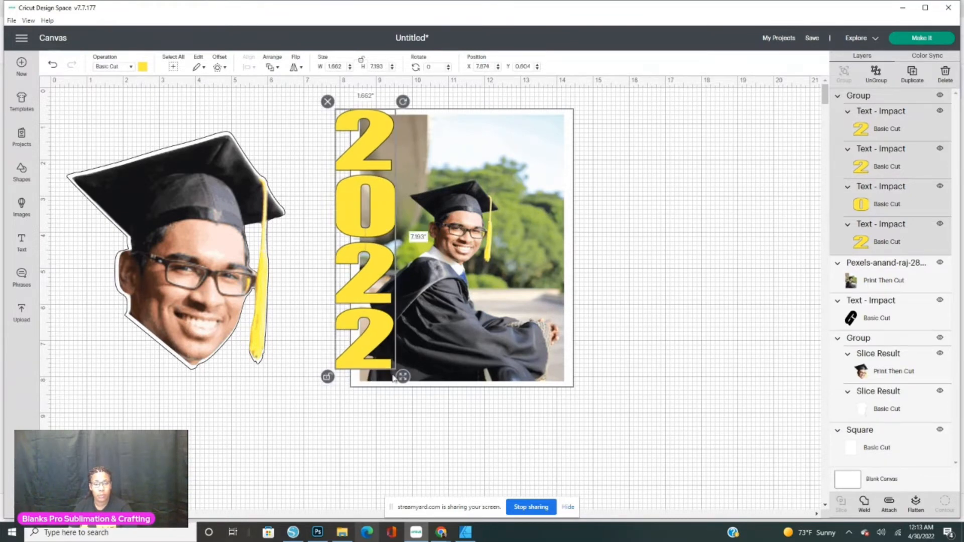
drag(403, 377, 402, 398)
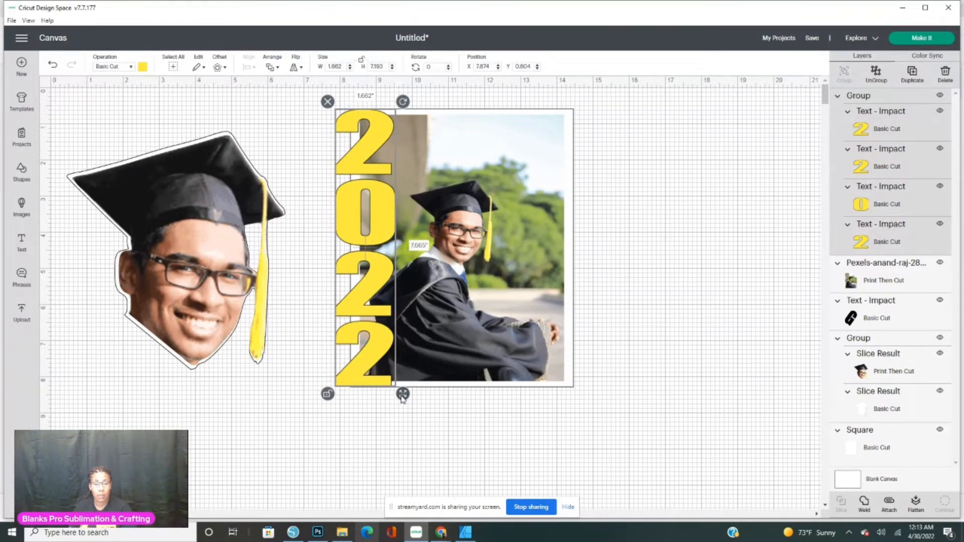
drag(377, 357, 360, 356)
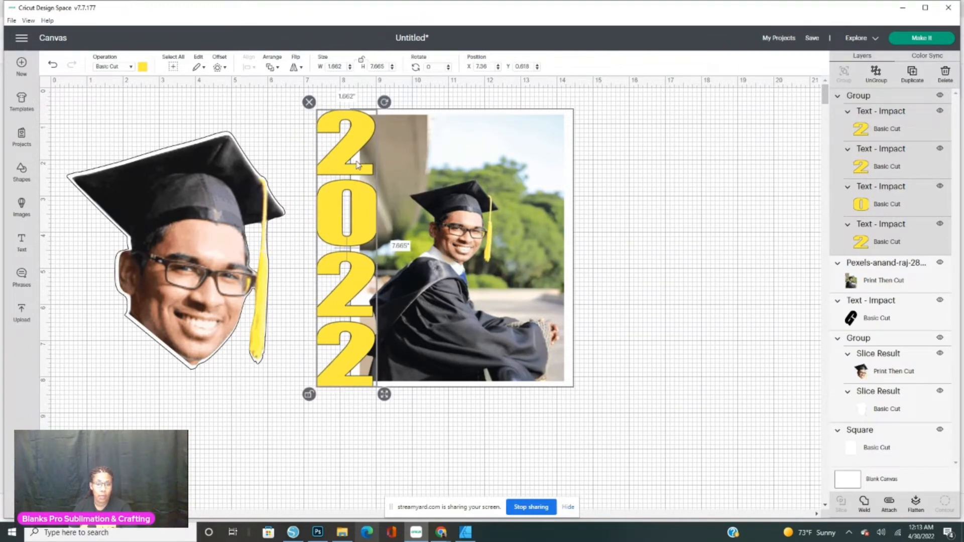
click(587, 223)
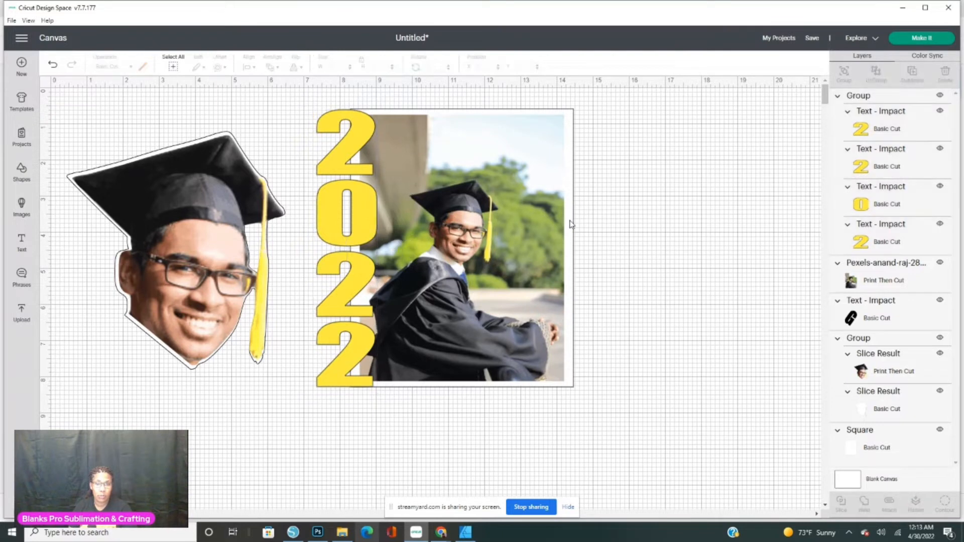
drag(570, 224, 580, 225)
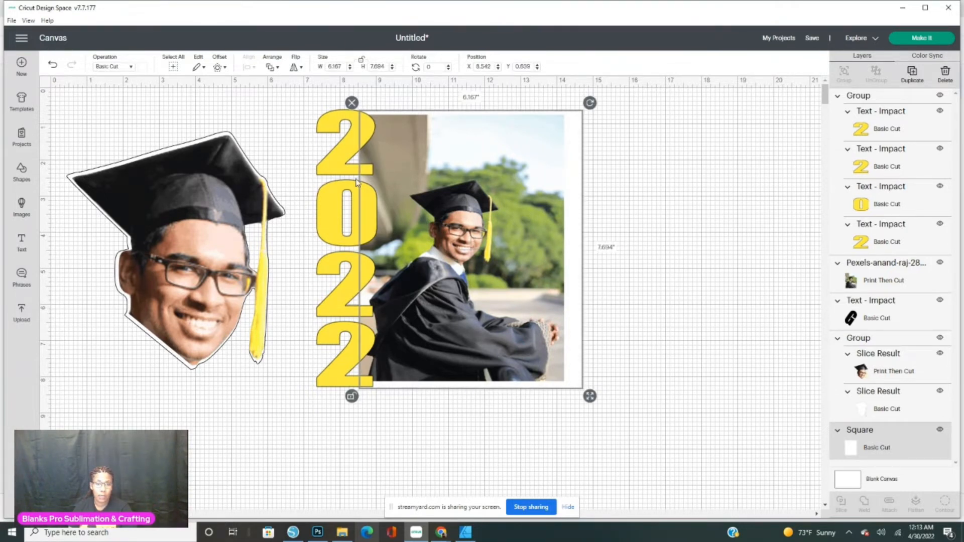
Step: Nudge and heighten the 2022 numbers, narrow the square backing, and nudge the photo
click(334, 199)
drag(334, 200, 352, 199)
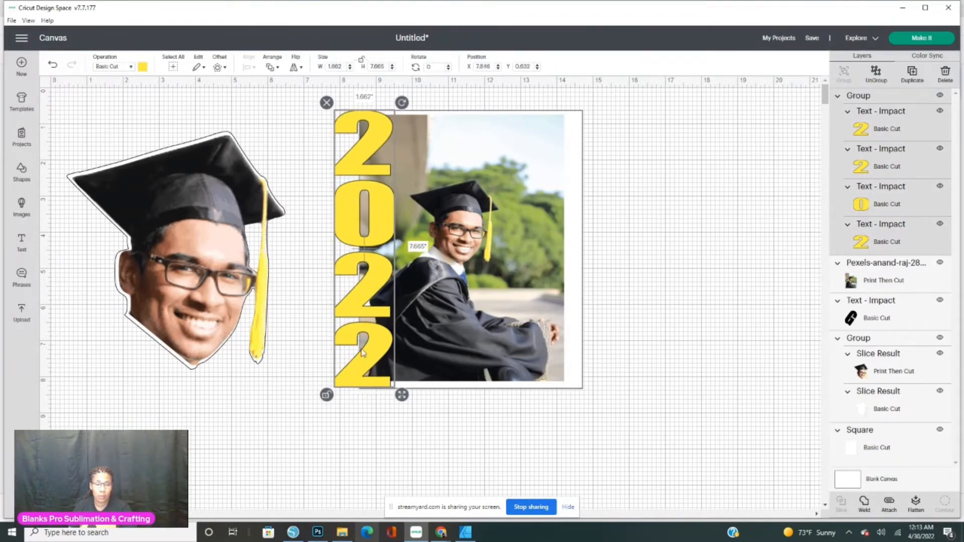
drag(402, 395, 402, 397)
click(573, 323)
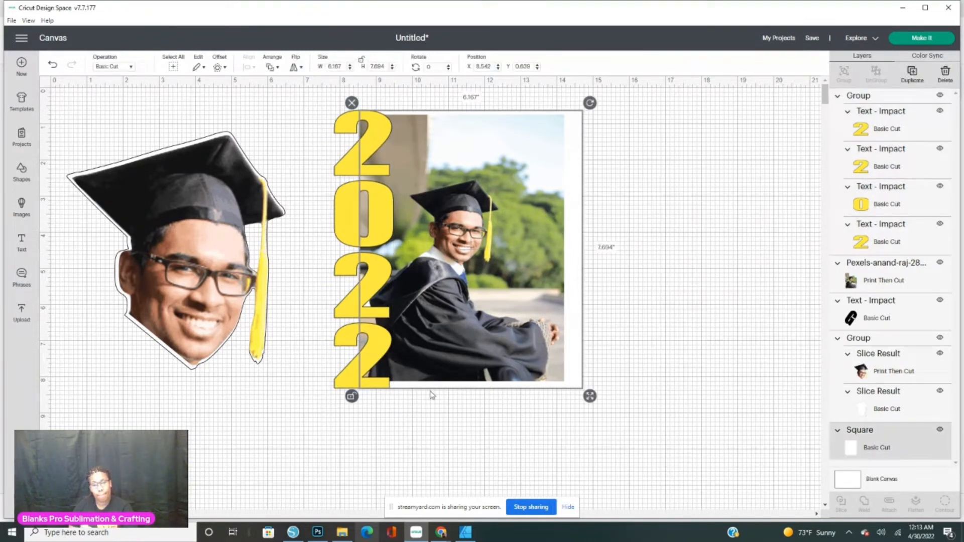
drag(590, 396, 581, 400)
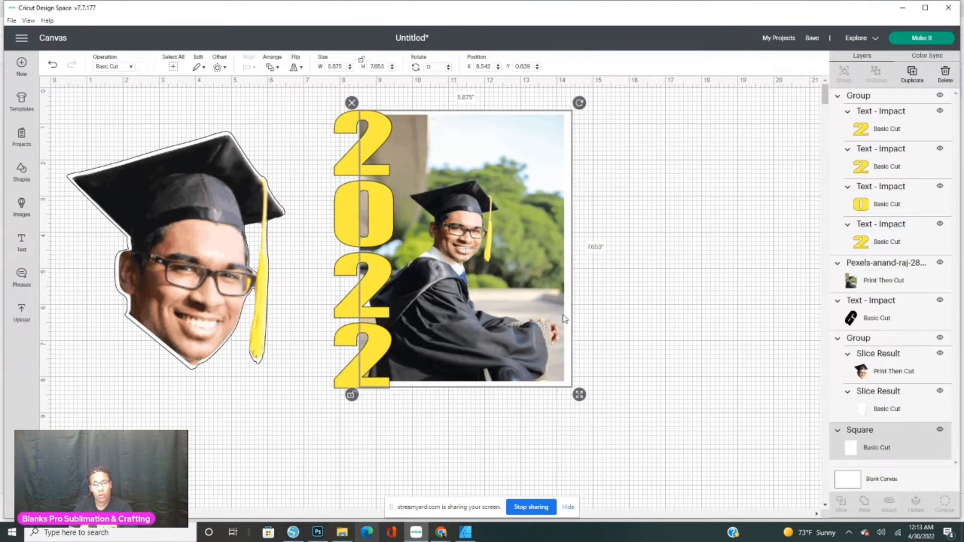
click(528, 331)
drag(528, 331, 531, 335)
Step: Fine-tune the 2022 numbers' position and move the square backing slightly right
click(656, 318)
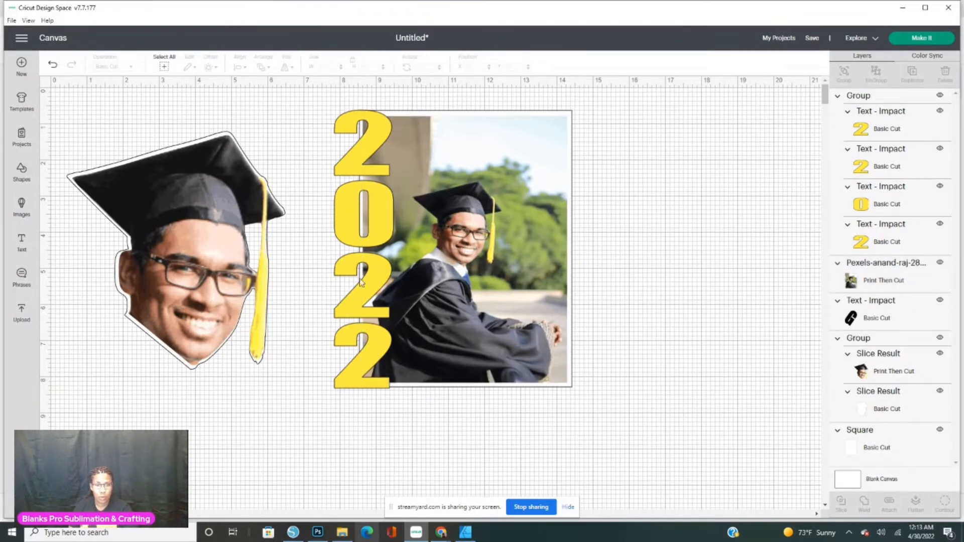
drag(365, 282, 358, 286)
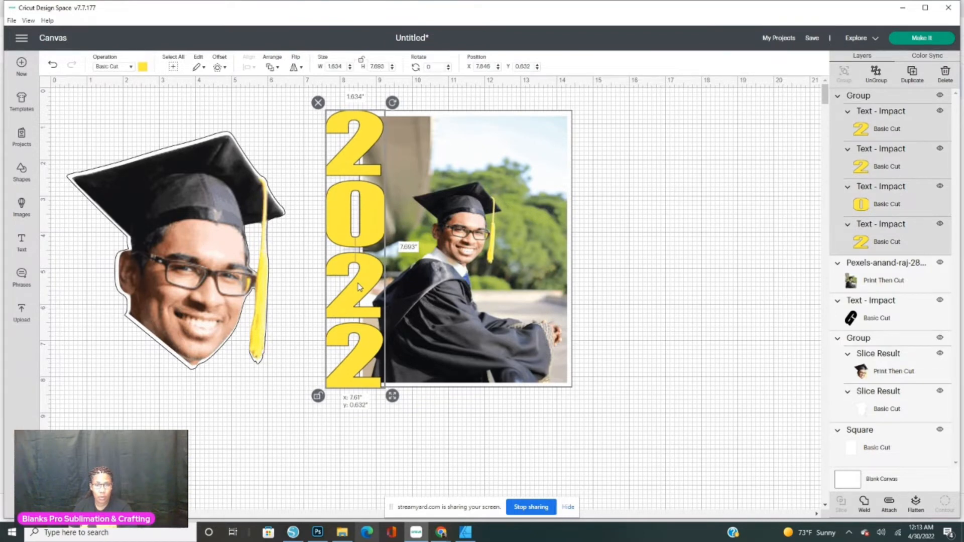
drag(360, 287, 366, 287)
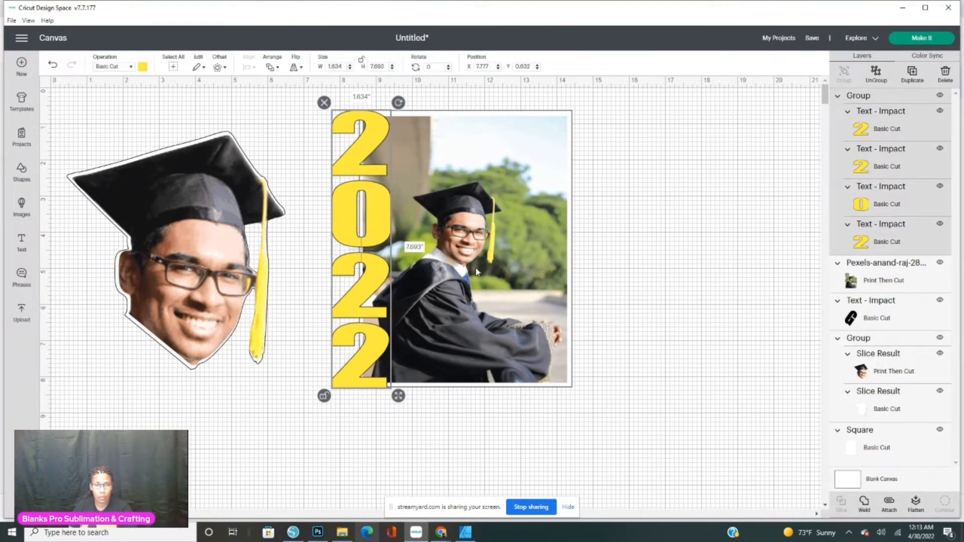
click(631, 179)
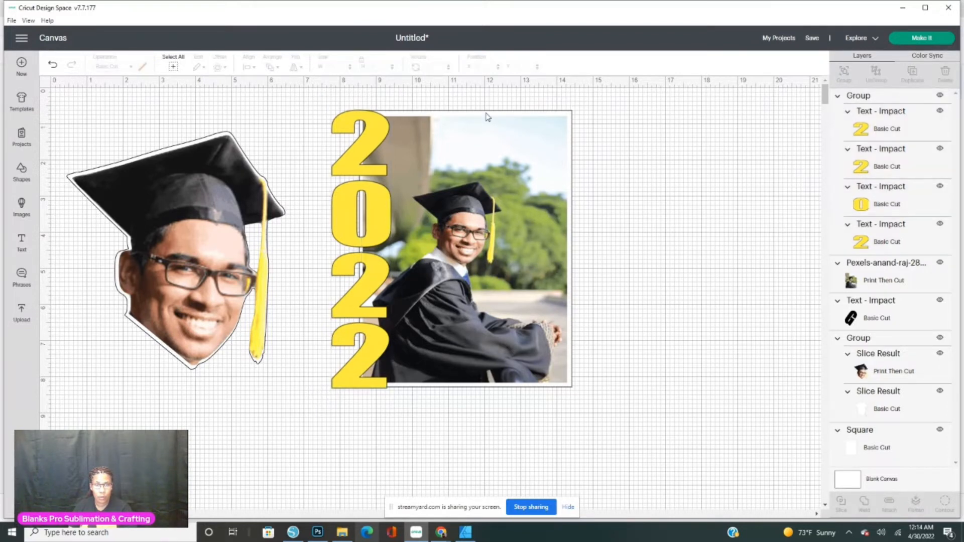
drag(486, 117, 491, 117)
click(659, 368)
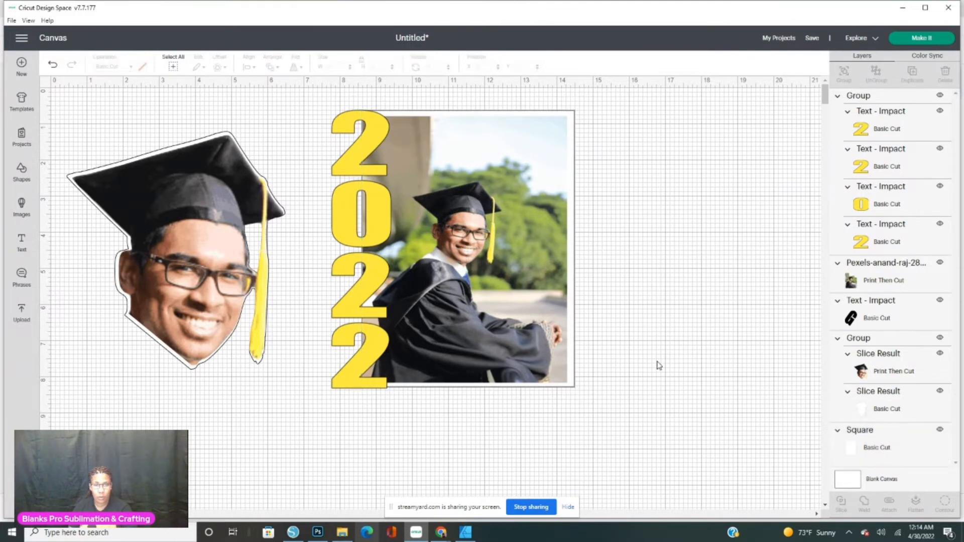
Step: Change the square backing's colour to yellow
click(556, 131)
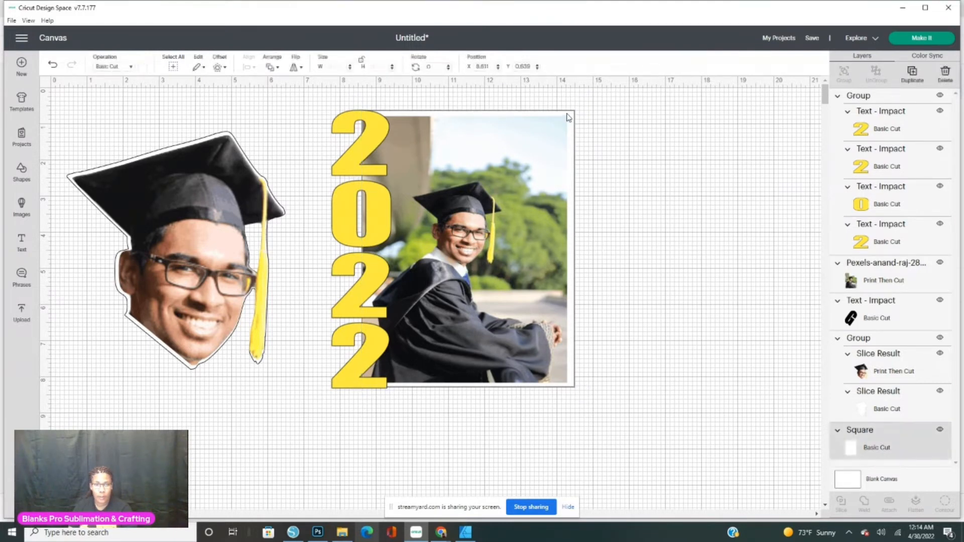
click(144, 67)
click(216, 144)
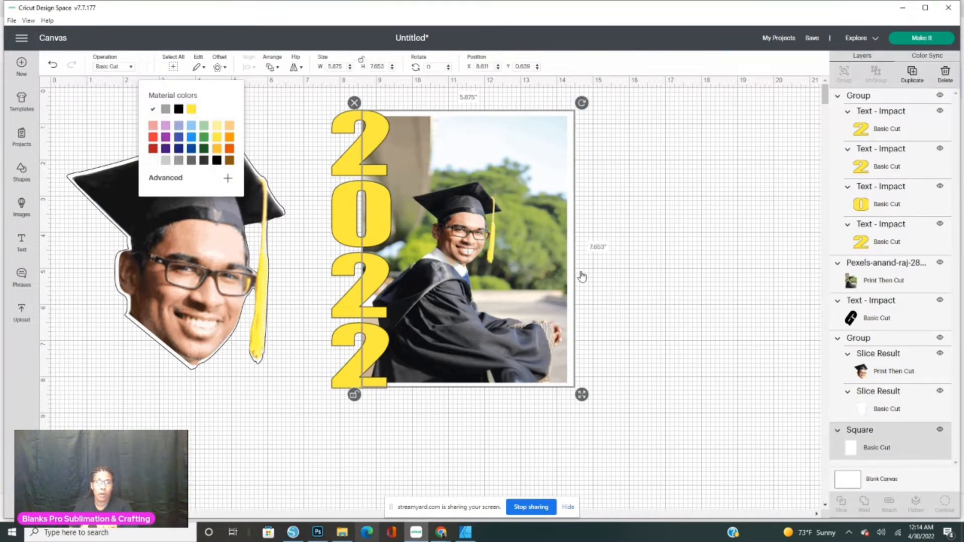
click(626, 272)
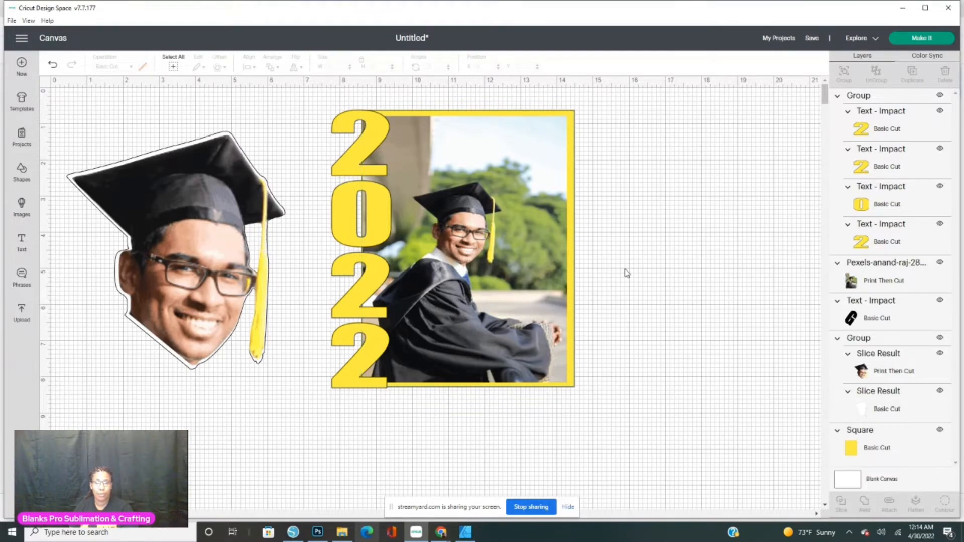
Step: Delete the existing GRAD text
scroll(705, 443, down, 5)
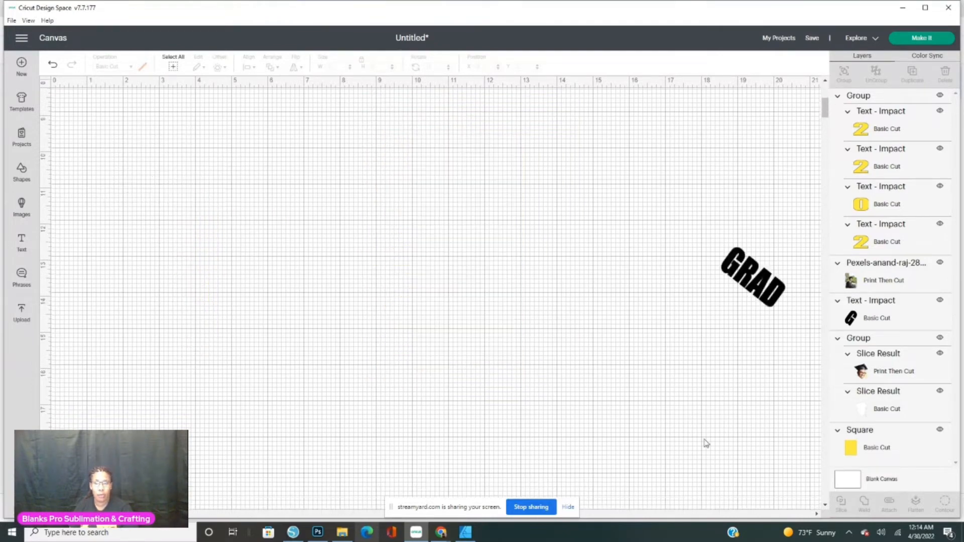
scroll(705, 443, up, 3)
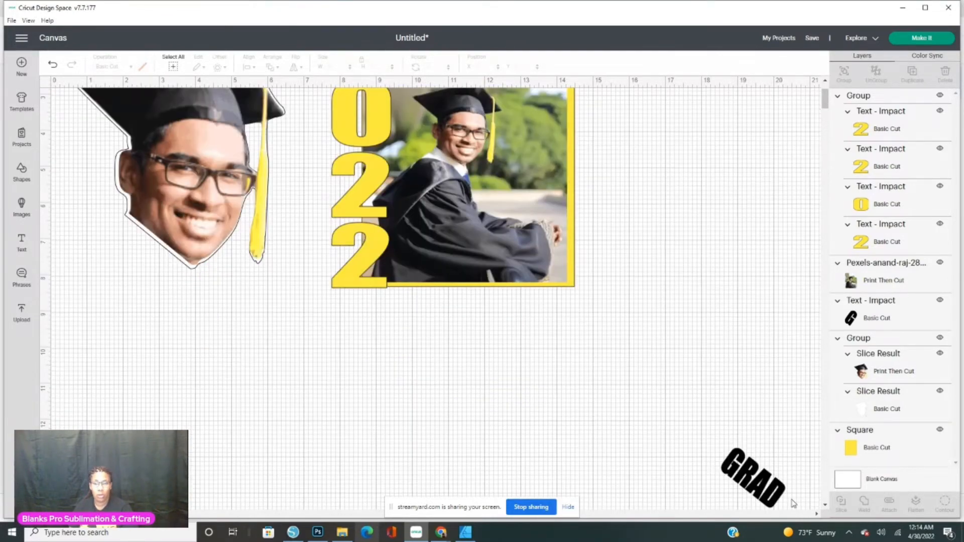
click(768, 487)
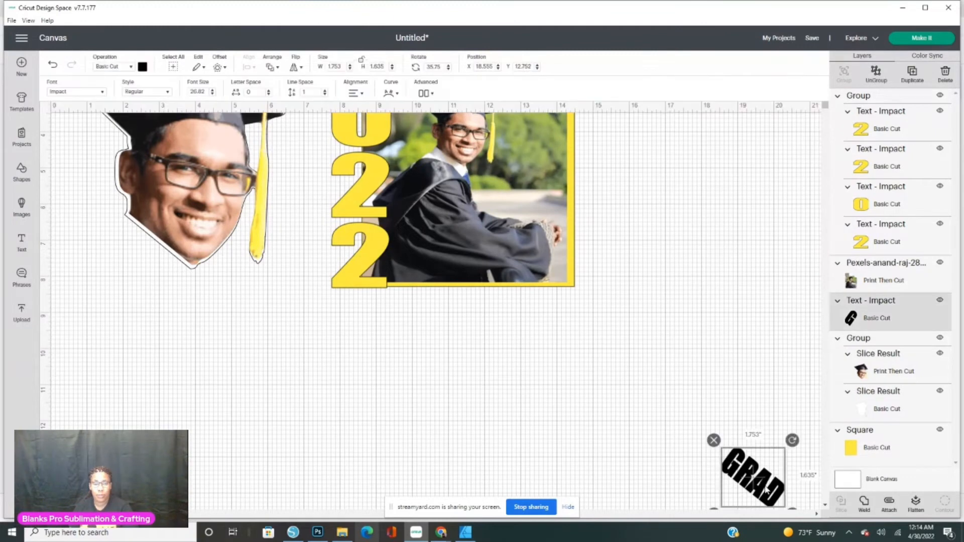
click(714, 442)
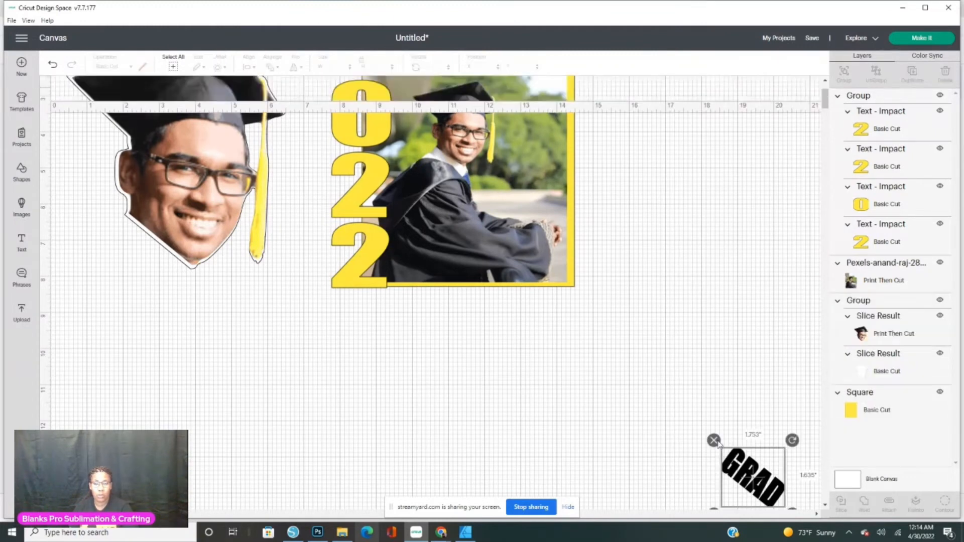
Step: Add a new text reading GRAD below the photo and colour it black
click(21, 241)
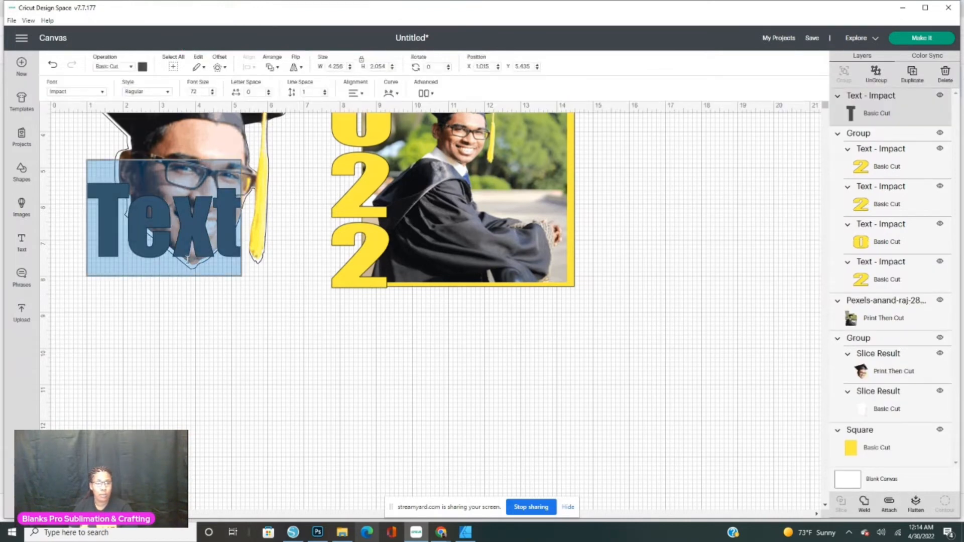
click(188, 244)
click(184, 391)
drag(107, 245, 371, 387)
click(495, 383)
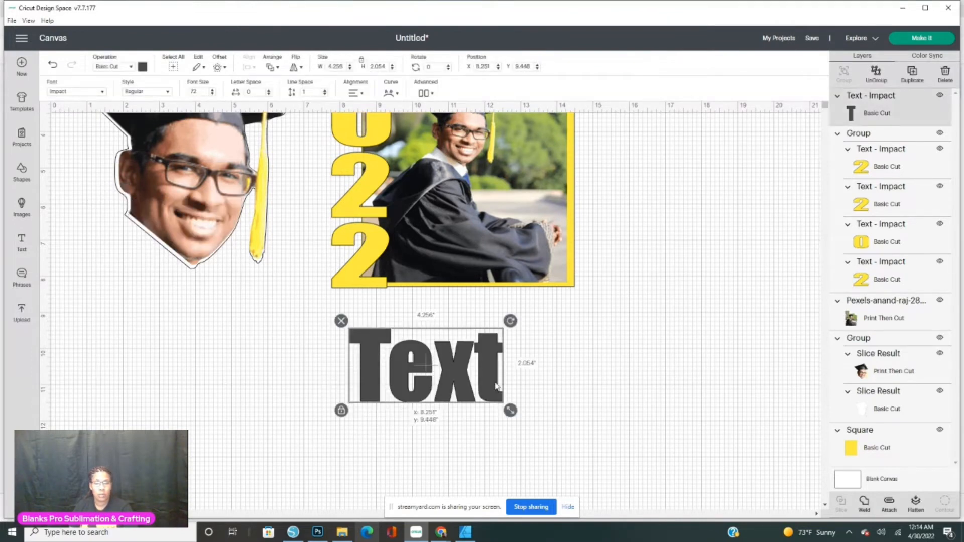
double_click(495, 386)
drag(497, 386, 333, 388)
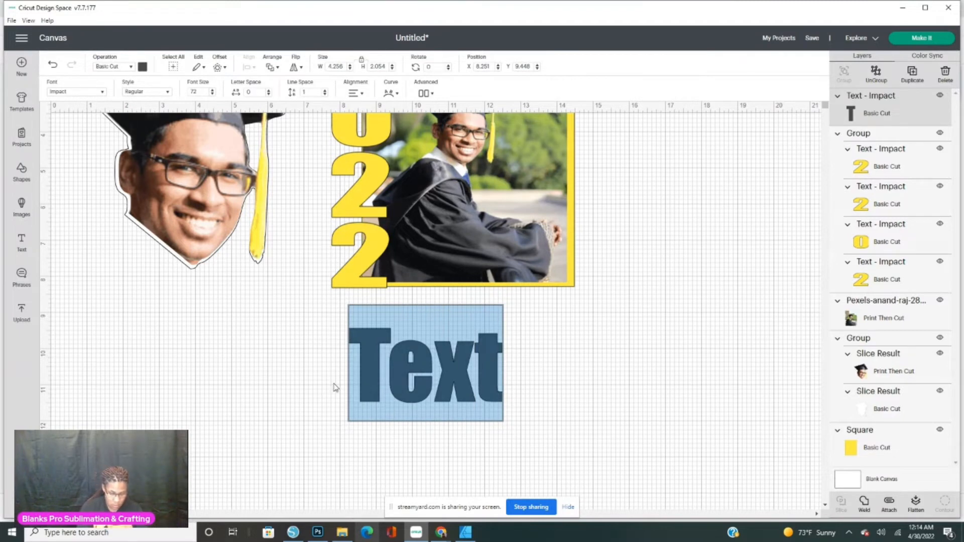
key(BackSpace)
text(GRAD)
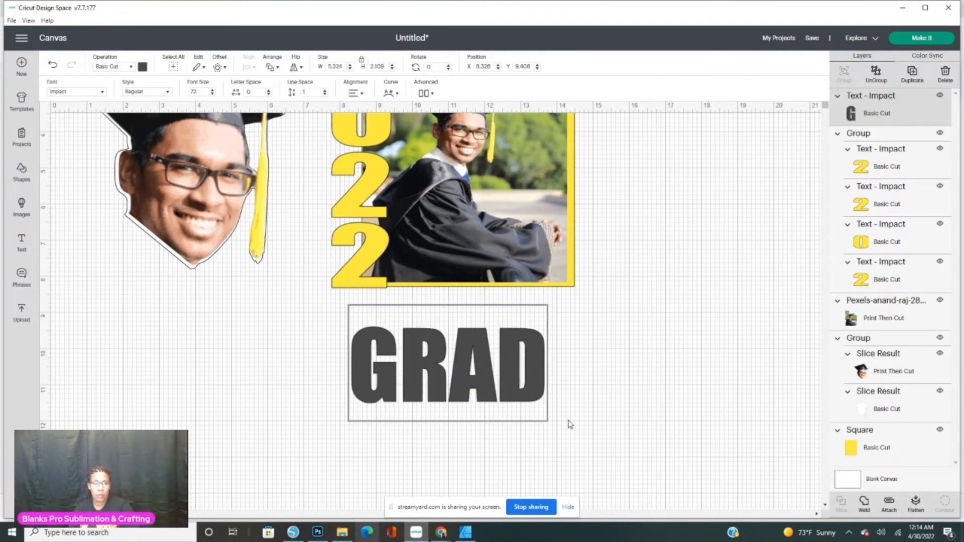
click(142, 67)
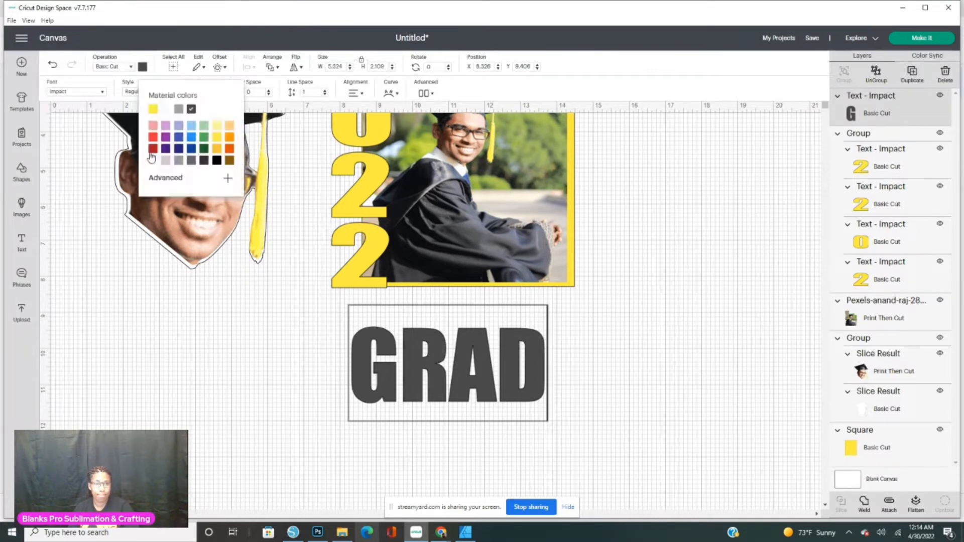
click(216, 160)
click(583, 393)
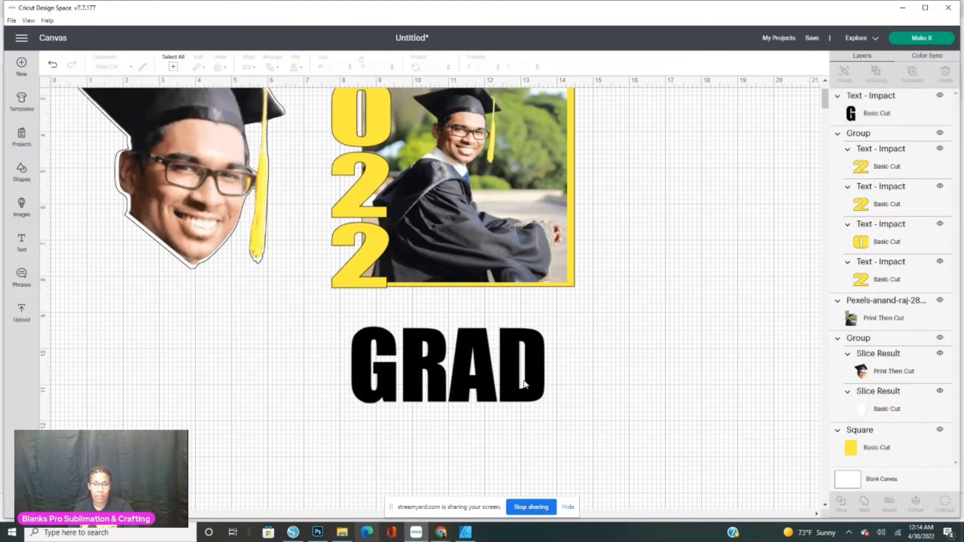
Step: Resize GRAD to about 4.685 × 1.505 in across the photo's bottom edge
click(534, 399)
drag(551, 411, 502, 306)
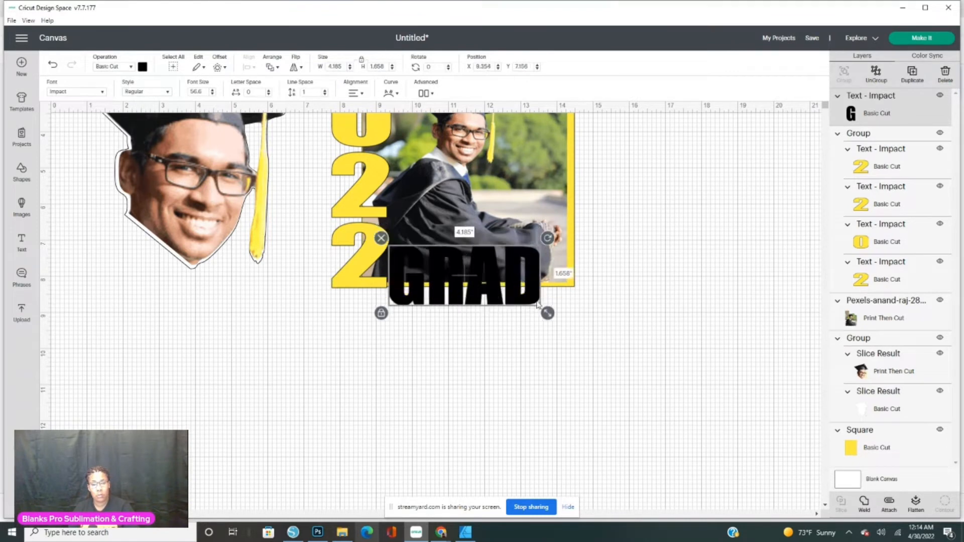
click(381, 312)
drag(547, 313, 575, 319)
drag(519, 298, 516, 285)
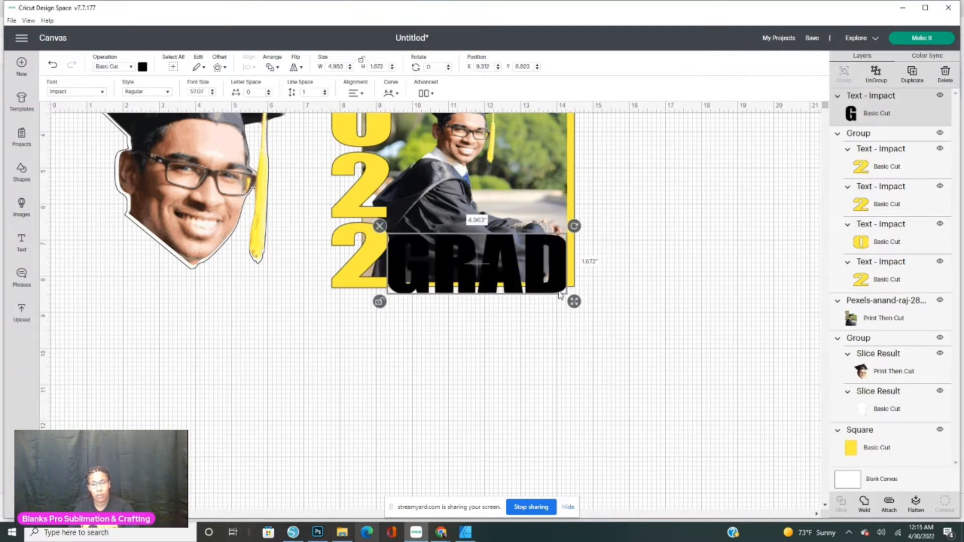
drag(574, 302, 550, 288)
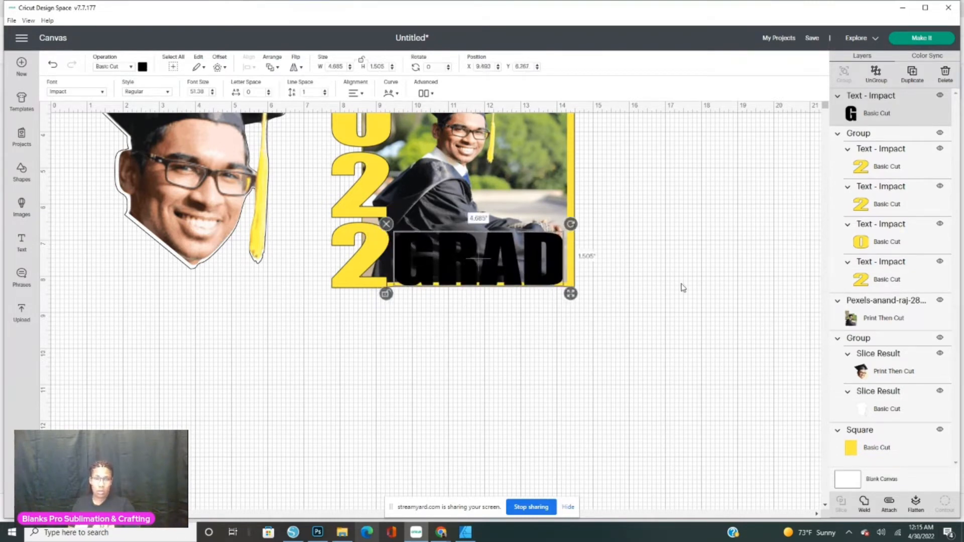
click(650, 301)
scroll(629, 304, up, 3)
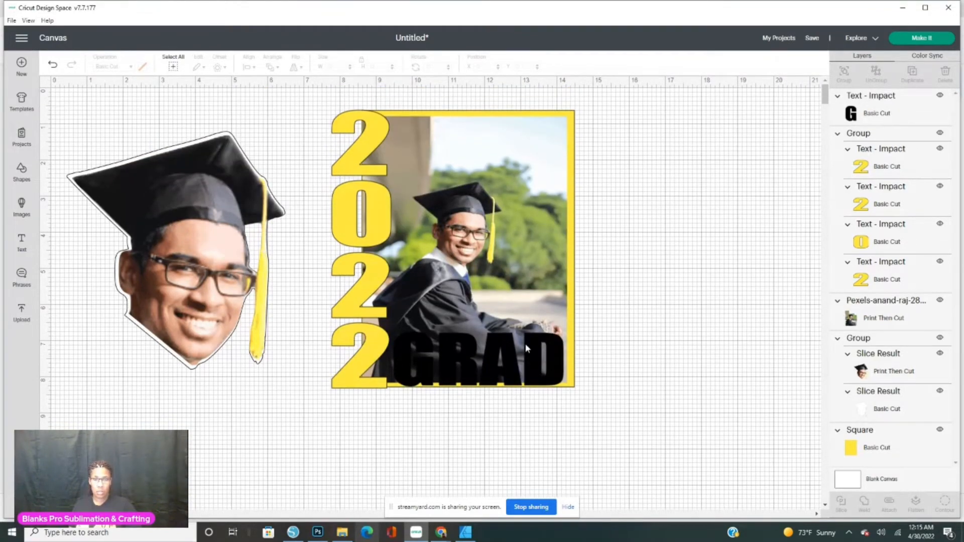
click(530, 358)
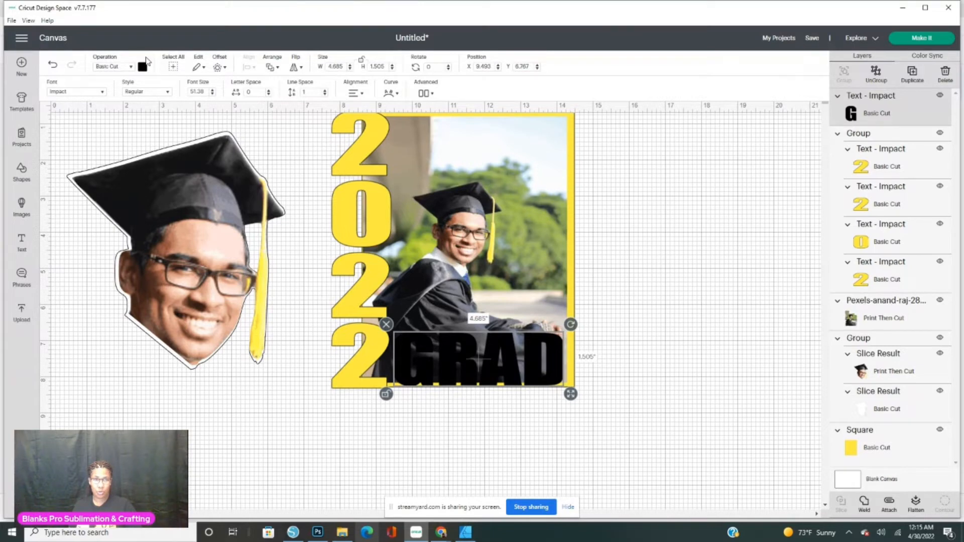
click(219, 68)
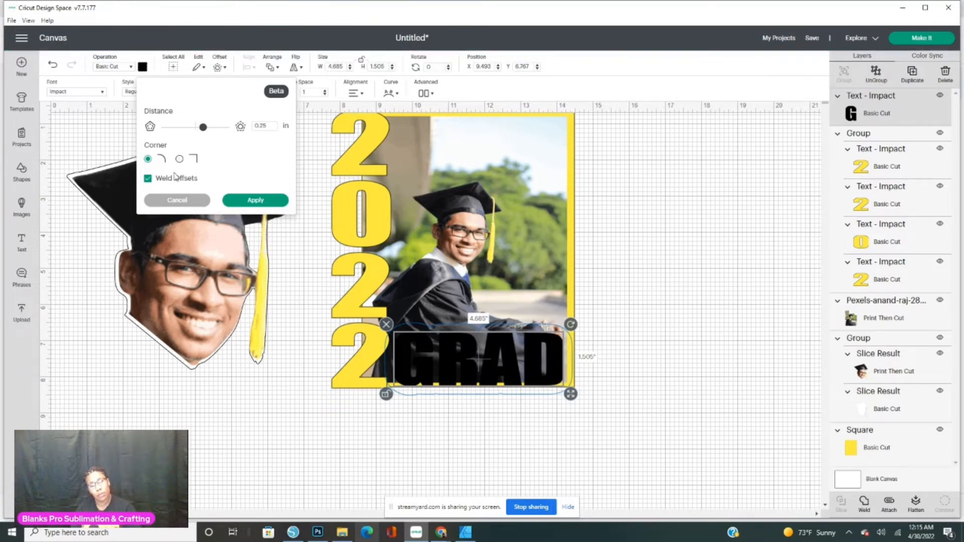
click(249, 204)
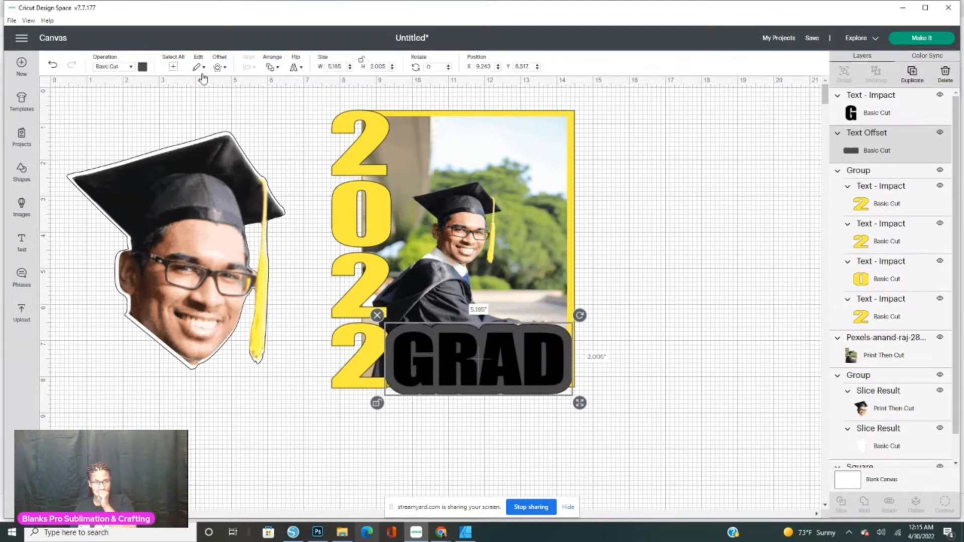
click(377, 316)
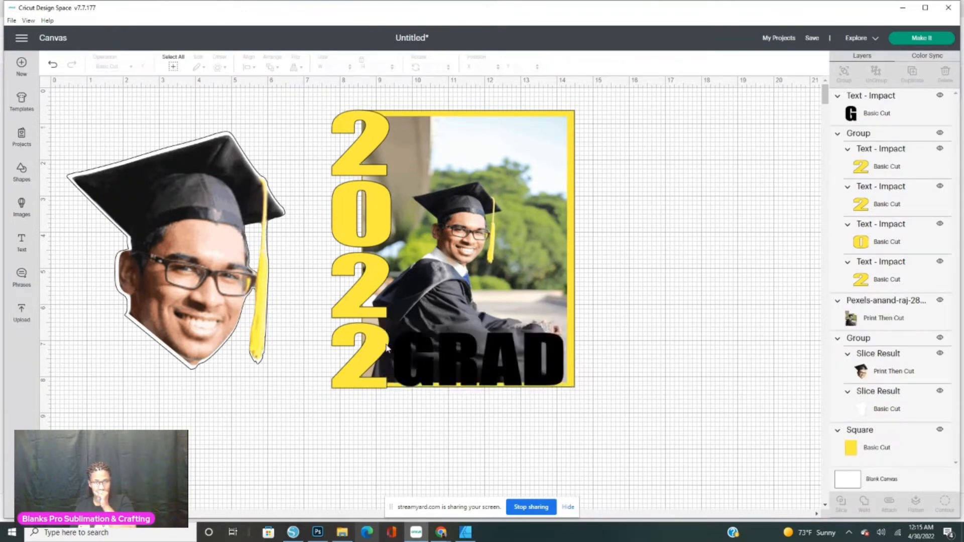
Step: Create a square-cornered GRAD offset inset by 0.097 in
click(417, 347)
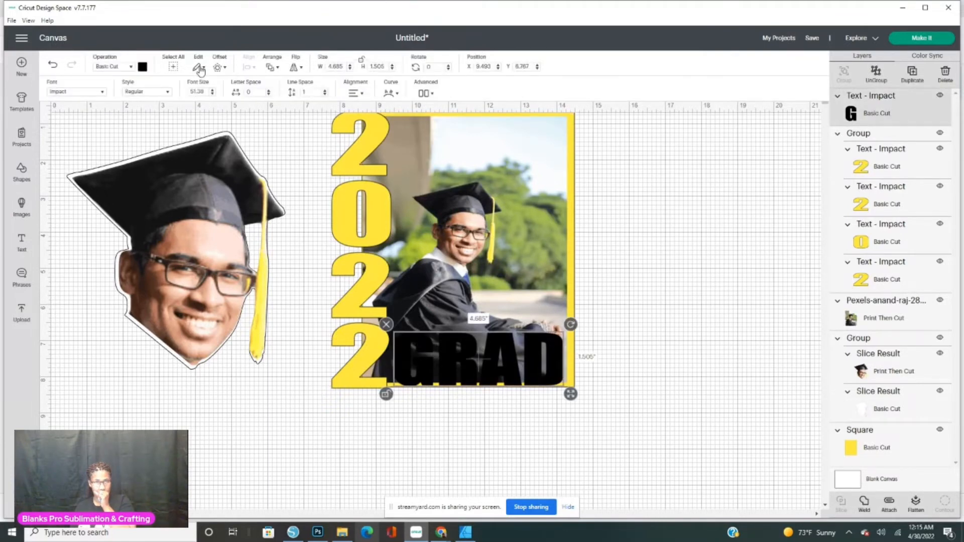
click(225, 68)
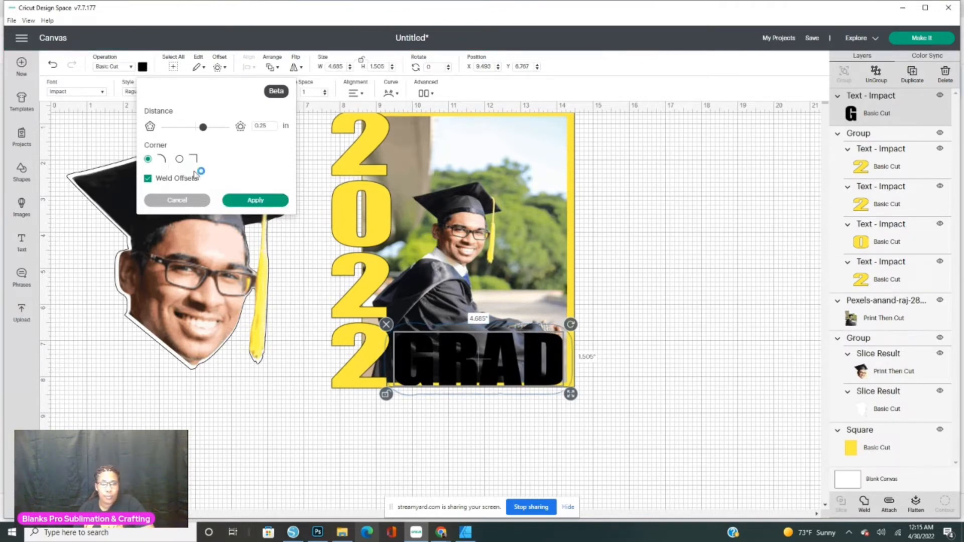
click(179, 160)
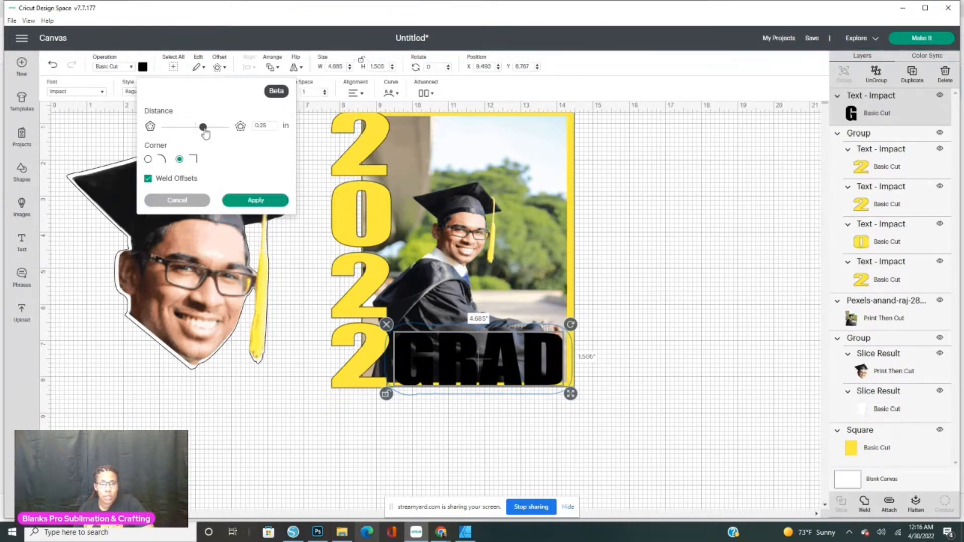
mouse_move(203, 130)
mouse_down()
mouse_move(183, 133)
mouse_move(194, 134)
mouse_up()
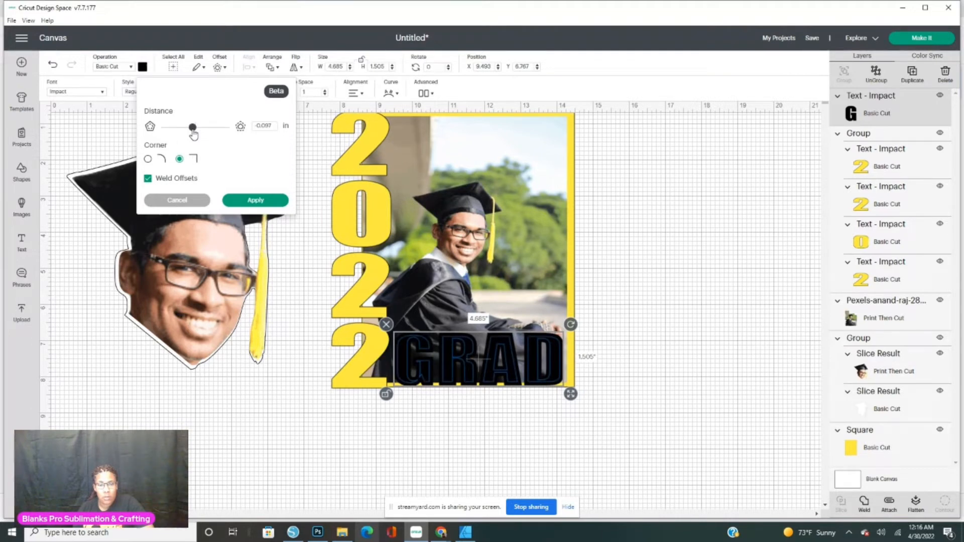
click(142, 68)
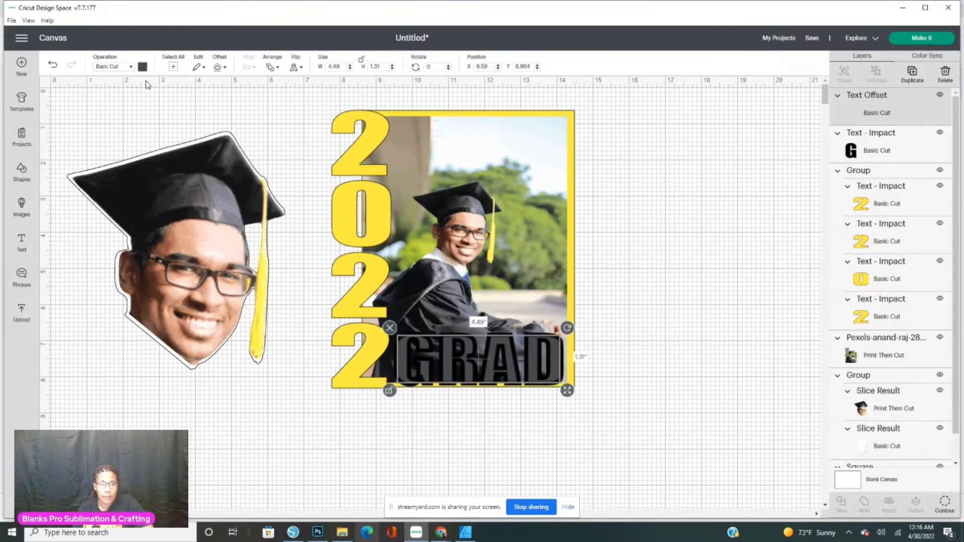
Step: Colour the GRAD offset yellow
click(143, 67)
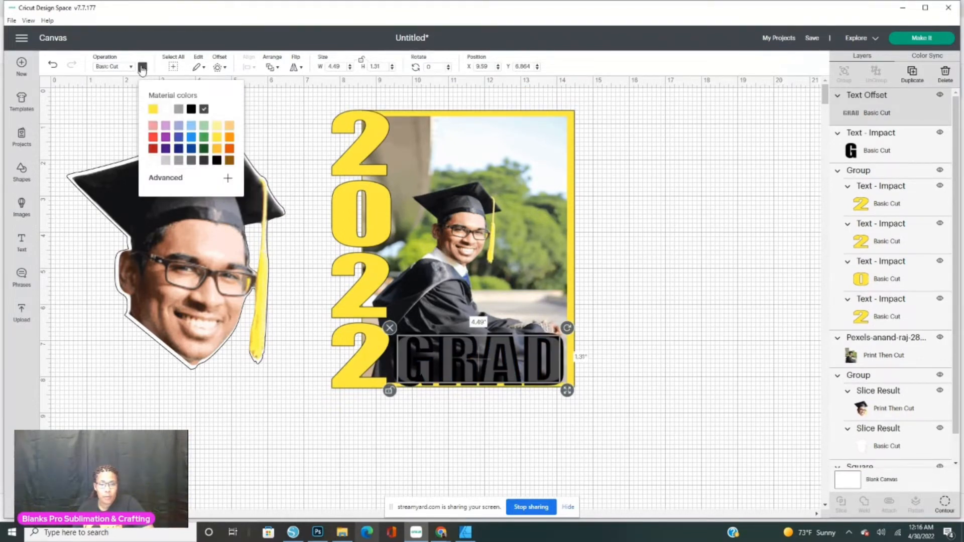
click(152, 114)
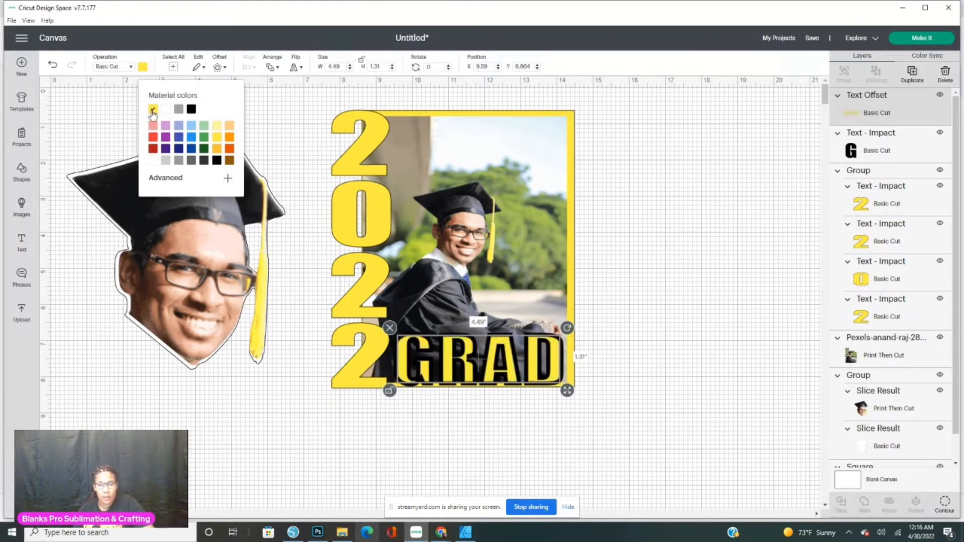
click(686, 310)
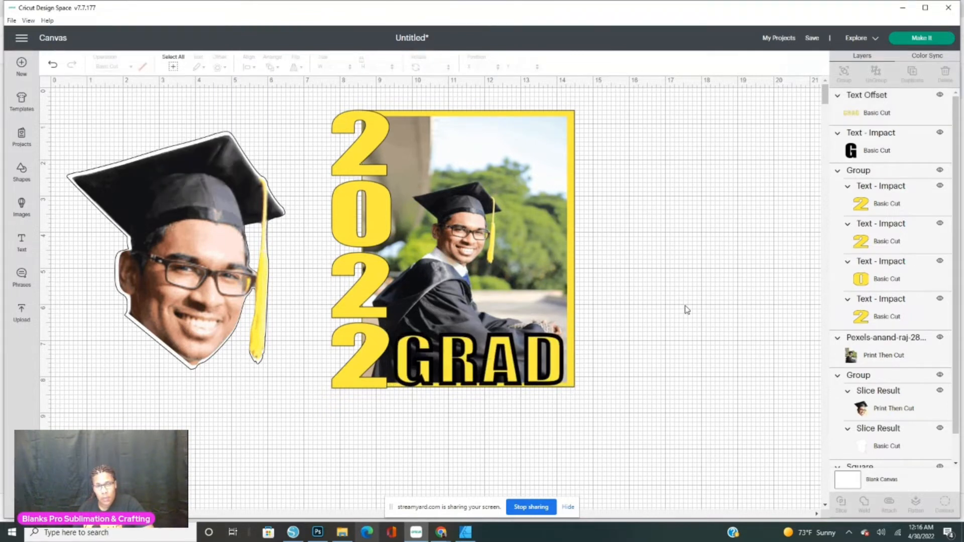
Step: Make the card's background square and the 2022 digits black
click(542, 115)
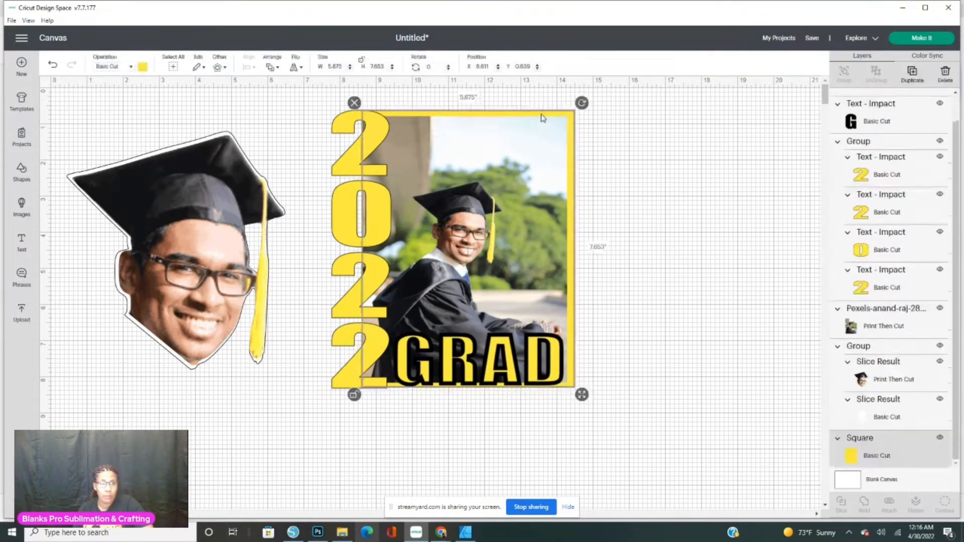
click(143, 67)
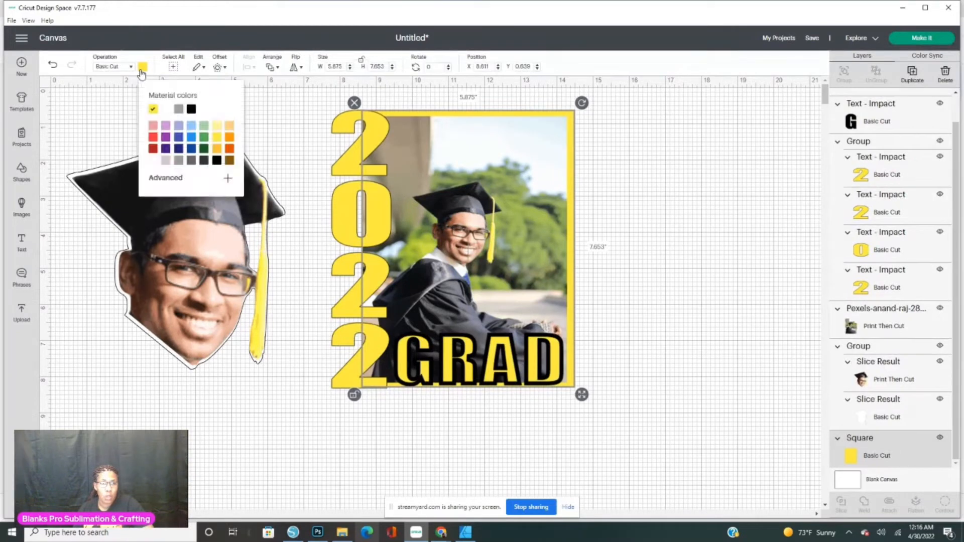
click(192, 109)
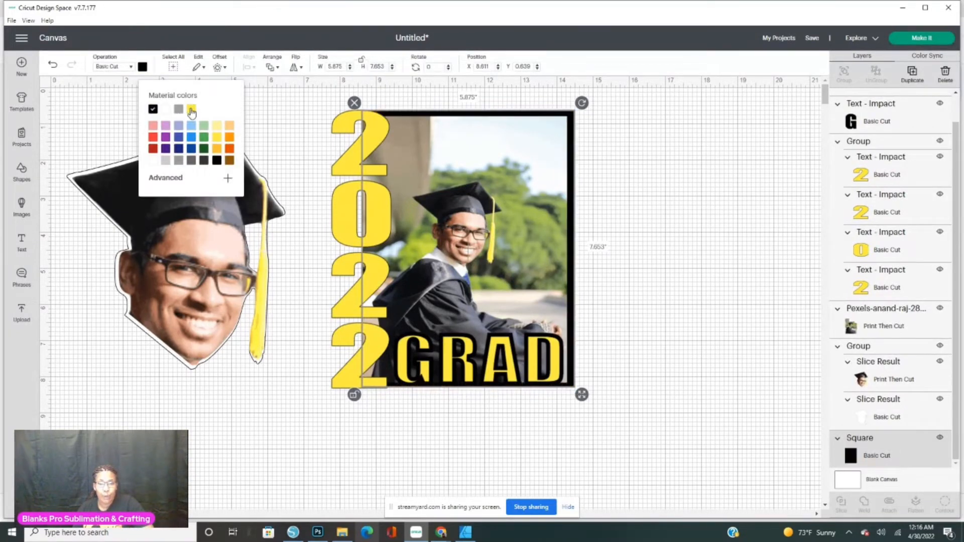
click(606, 251)
click(362, 152)
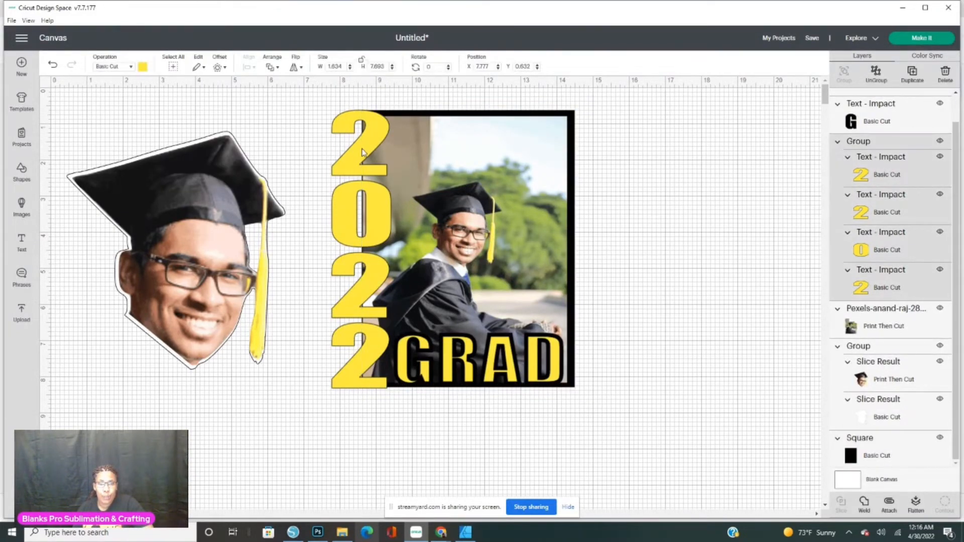
click(143, 67)
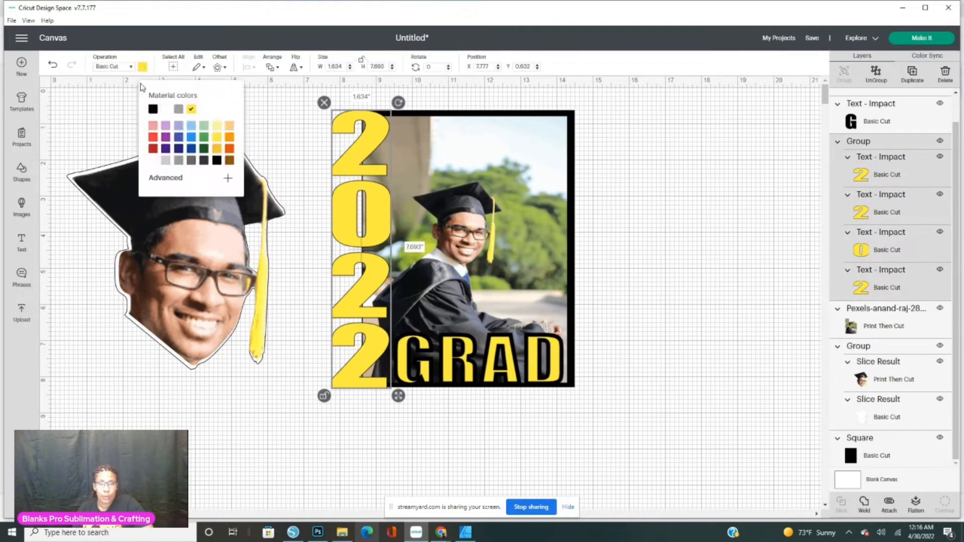
click(153, 109)
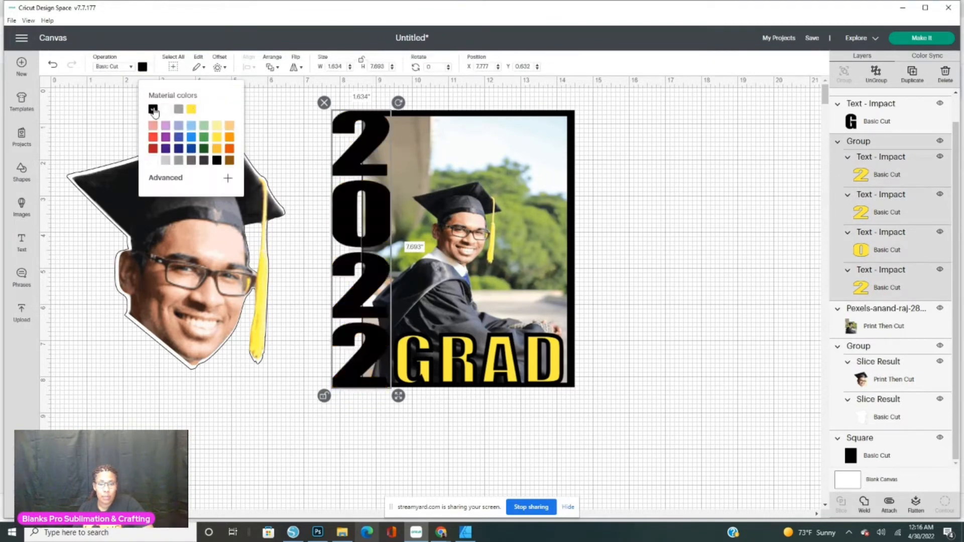
click(521, 395)
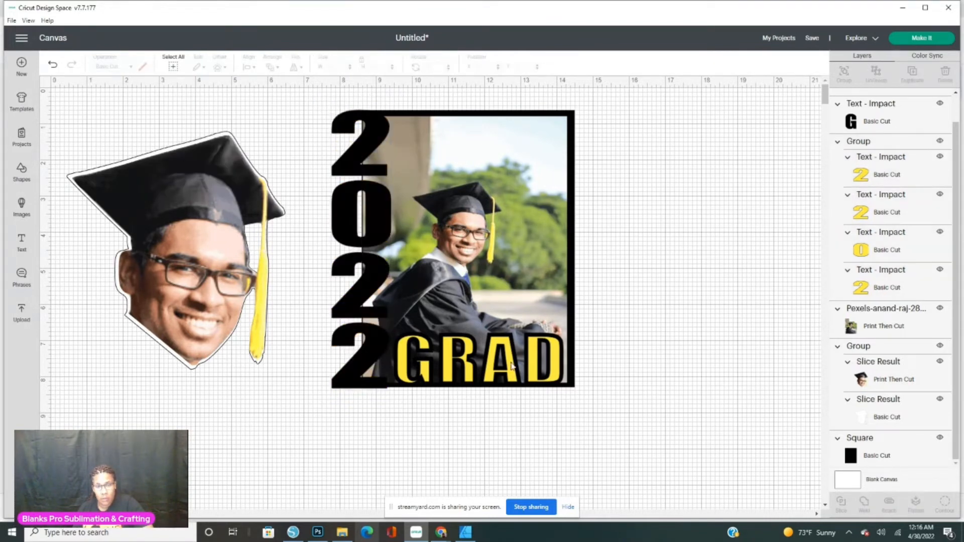
Step: Nudge the yellow GRAD offset slightly left and down to centre it in the black letters
drag(512, 366, 512, 365)
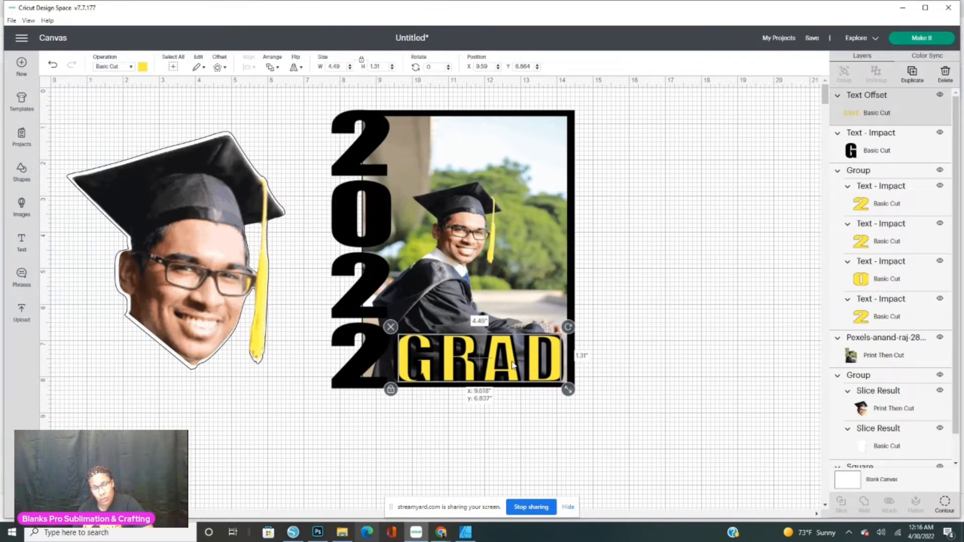
drag(512, 365, 511, 365)
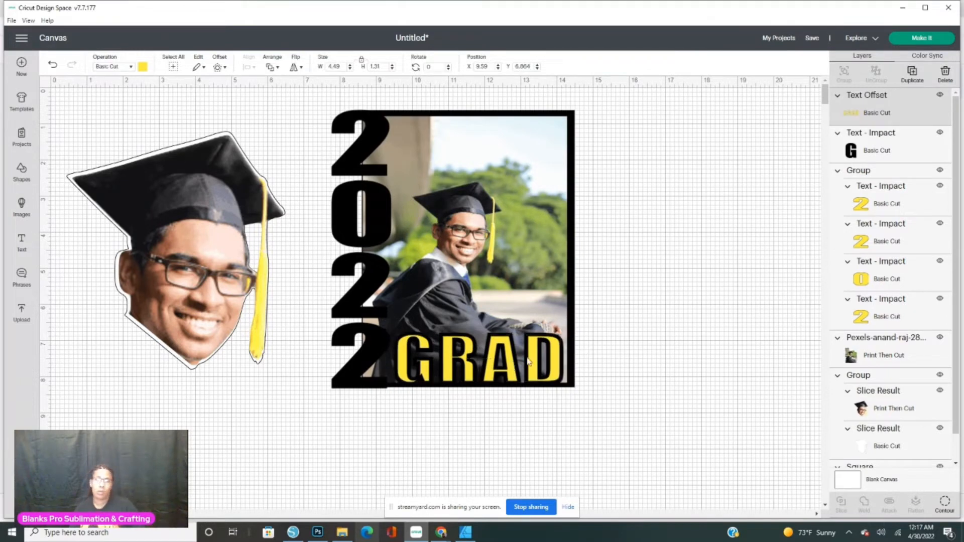
click(643, 291)
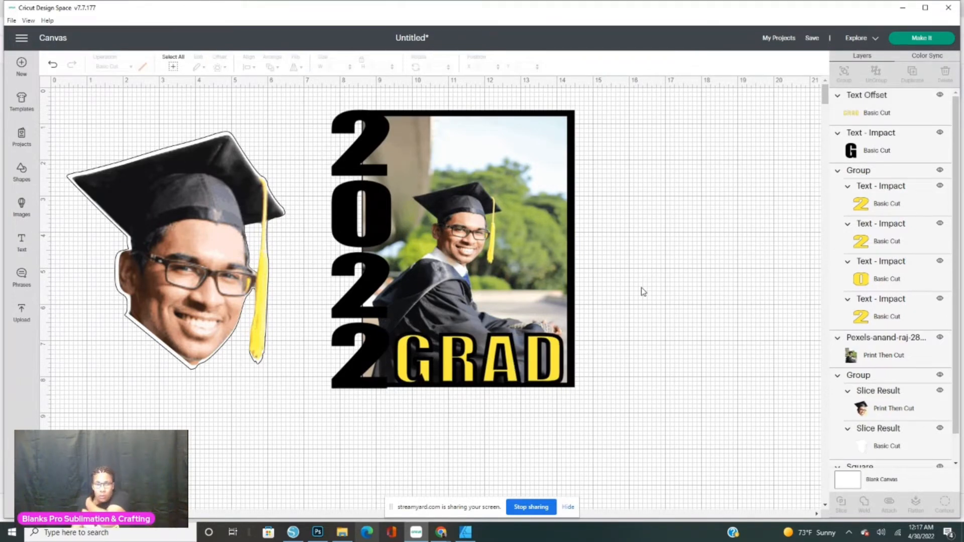
Step: Add an offset to the 2022 numbers group and colour it yellow
click(345, 170)
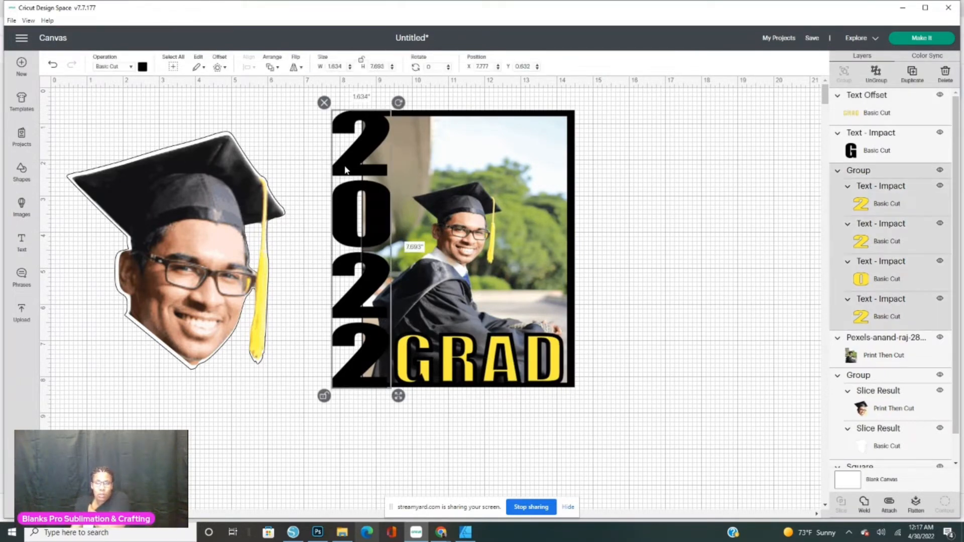
click(224, 68)
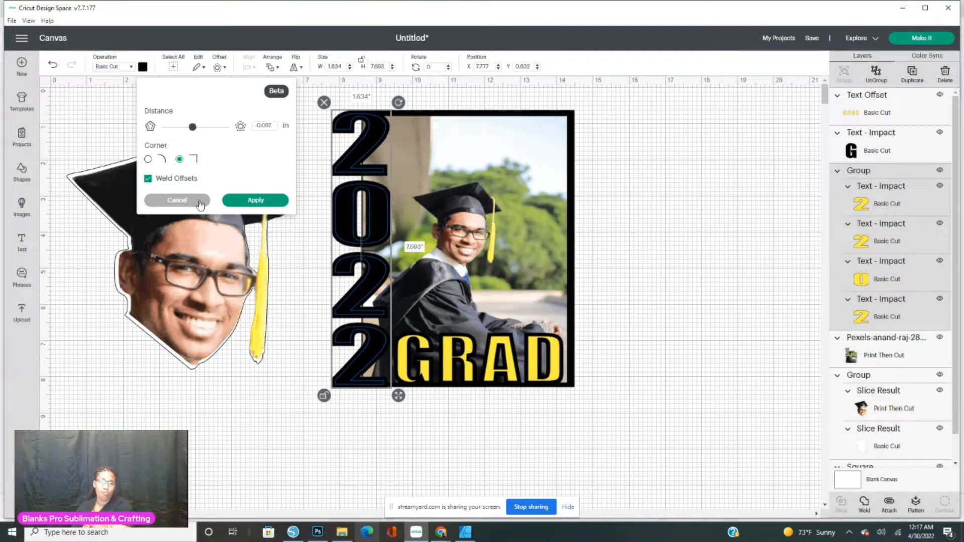
click(235, 202)
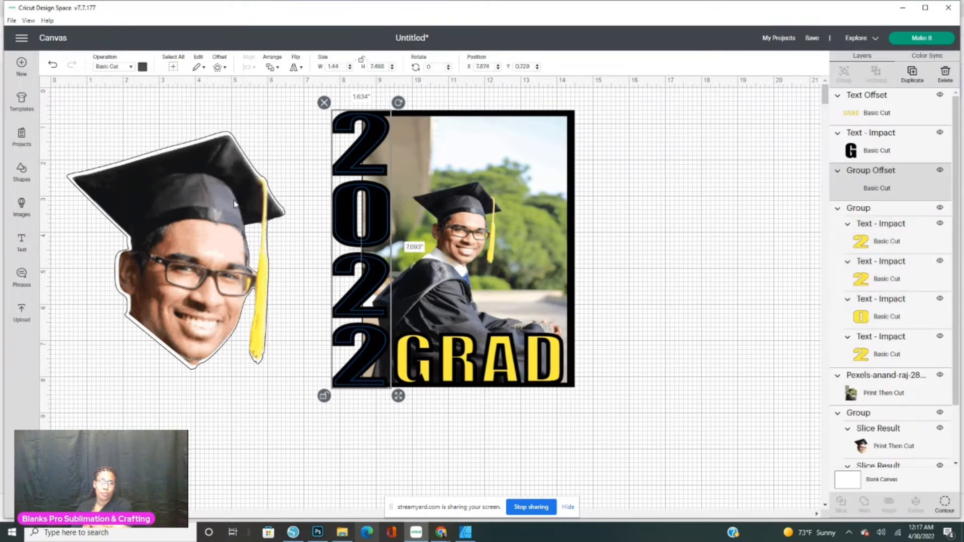
click(143, 69)
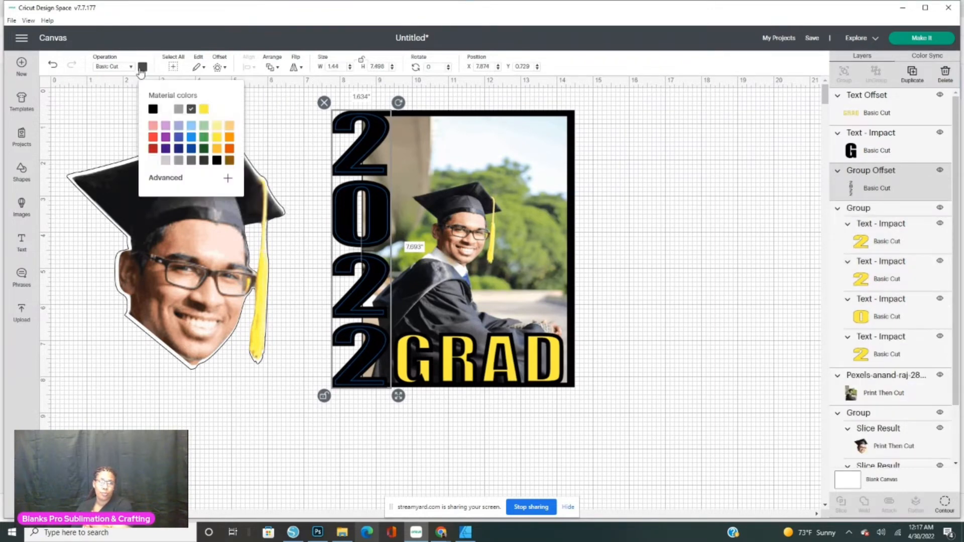
click(204, 109)
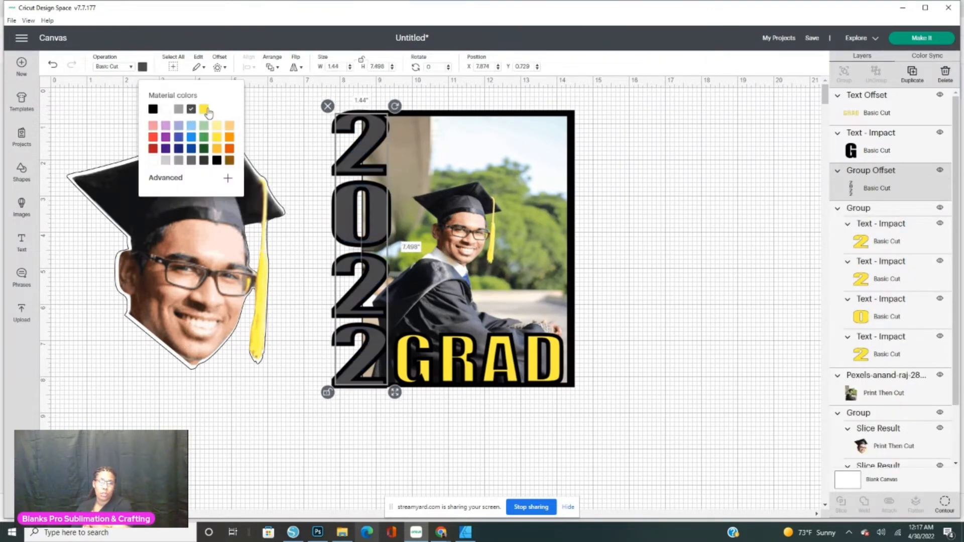
click(707, 302)
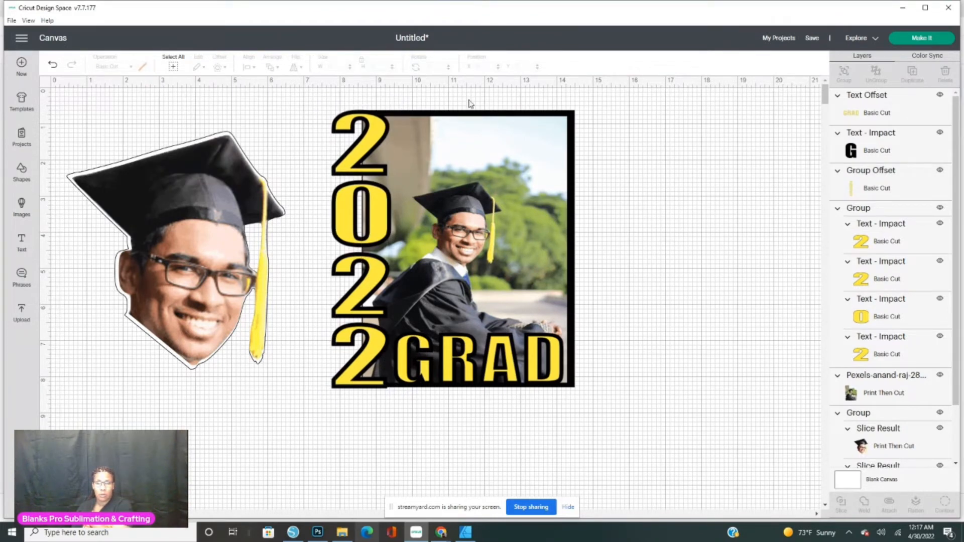
click(563, 118)
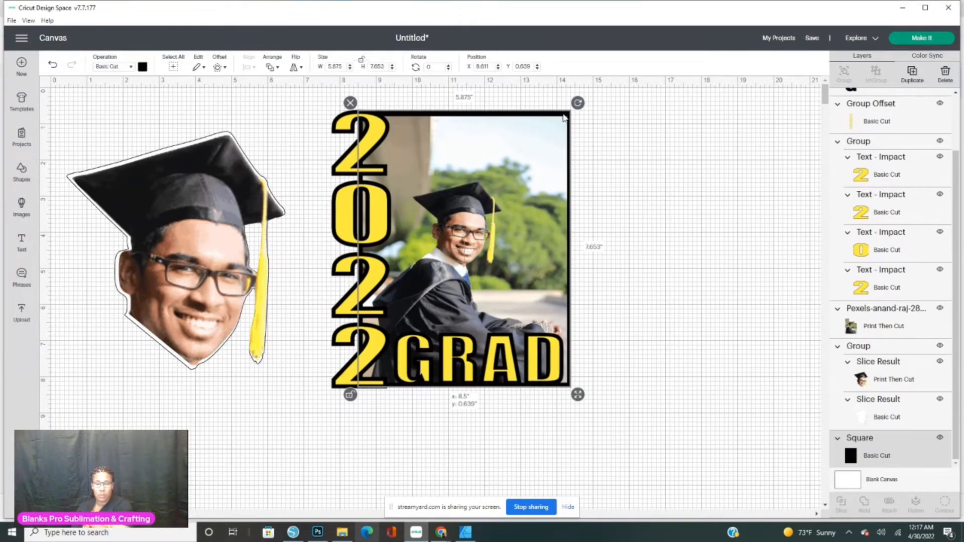
Step: Shift the black square frame slightly and enlarge it a little
drag(563, 115, 562, 115)
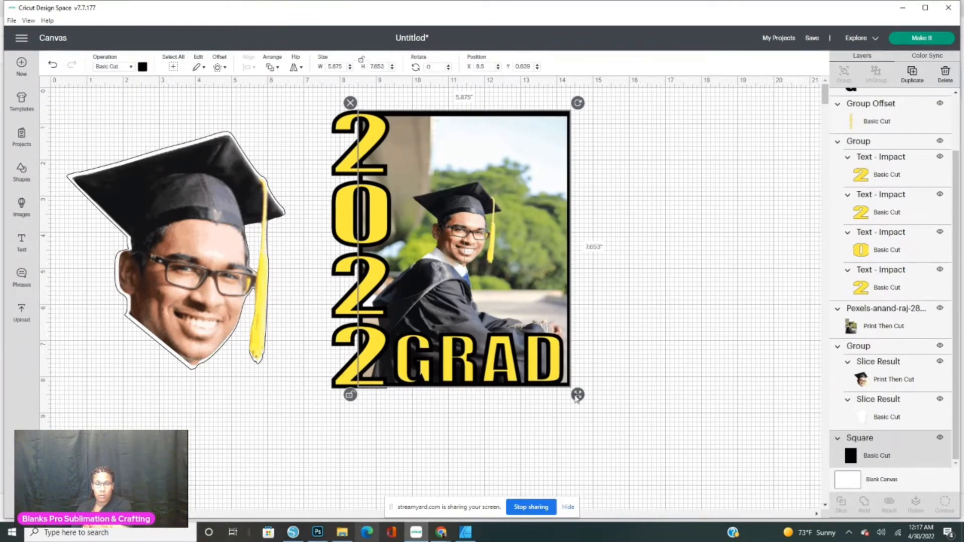
drag(577, 396, 578, 400)
click(682, 323)
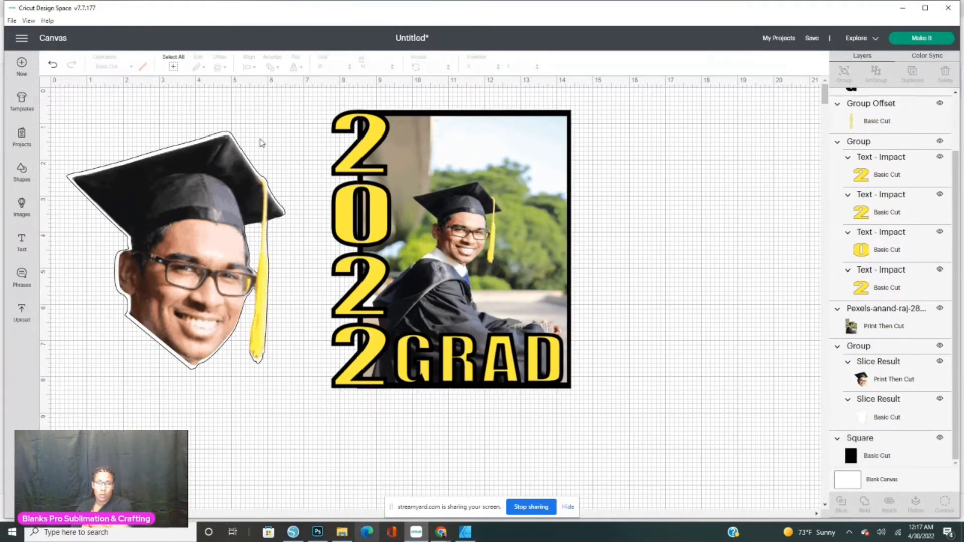
Step: Group all the card's pieces, shrink it to about 5.348 × 6.229 inches, and move it left
drag(331, 92, 553, 416)
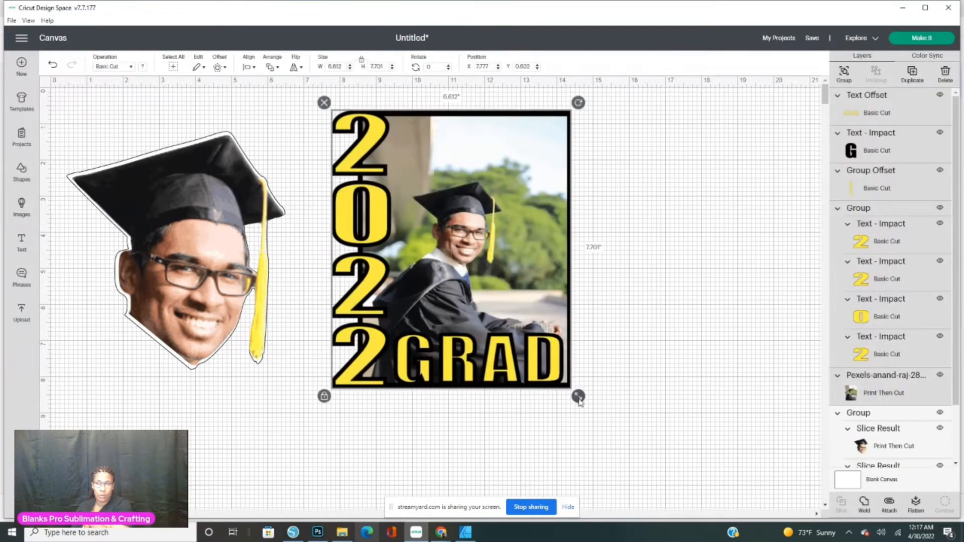
click(846, 78)
drag(579, 398, 518, 344)
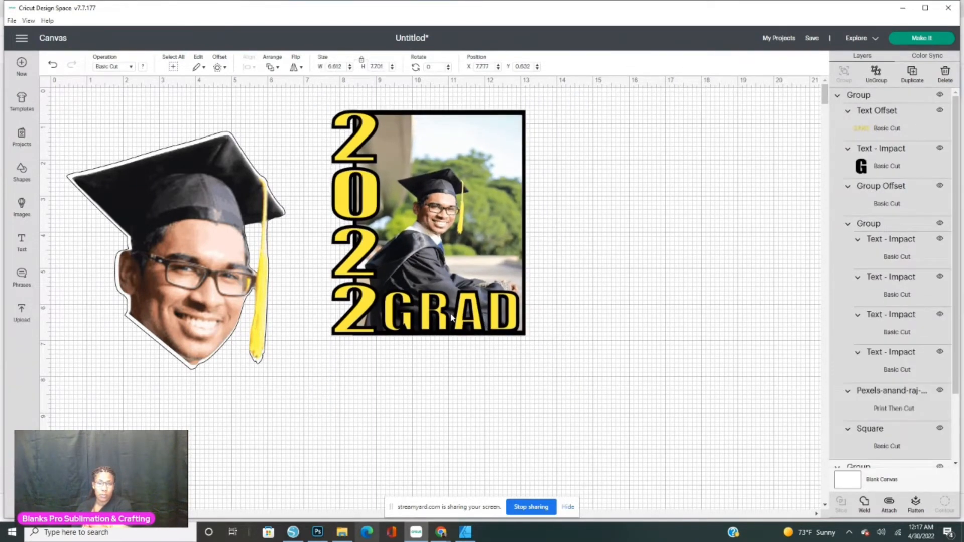
drag(427, 326, 403, 344)
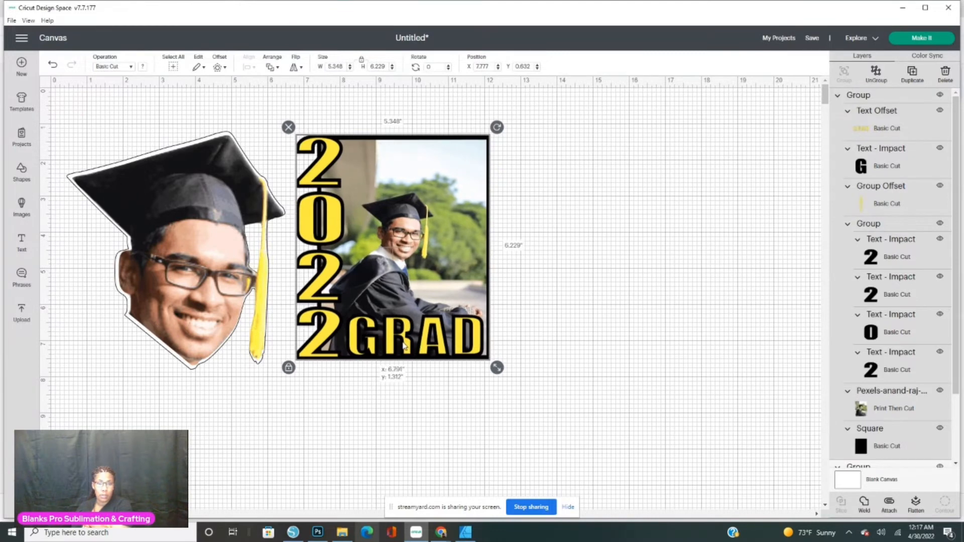
Step: Ungroup the face sticker and move its white backing off to the right
click(208, 257)
drag(197, 237, 192, 221)
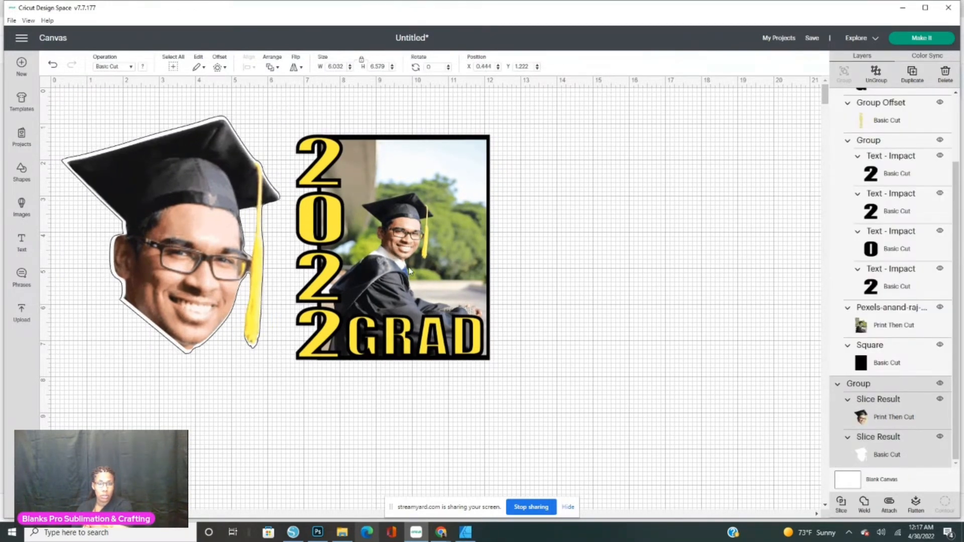
click(140, 126)
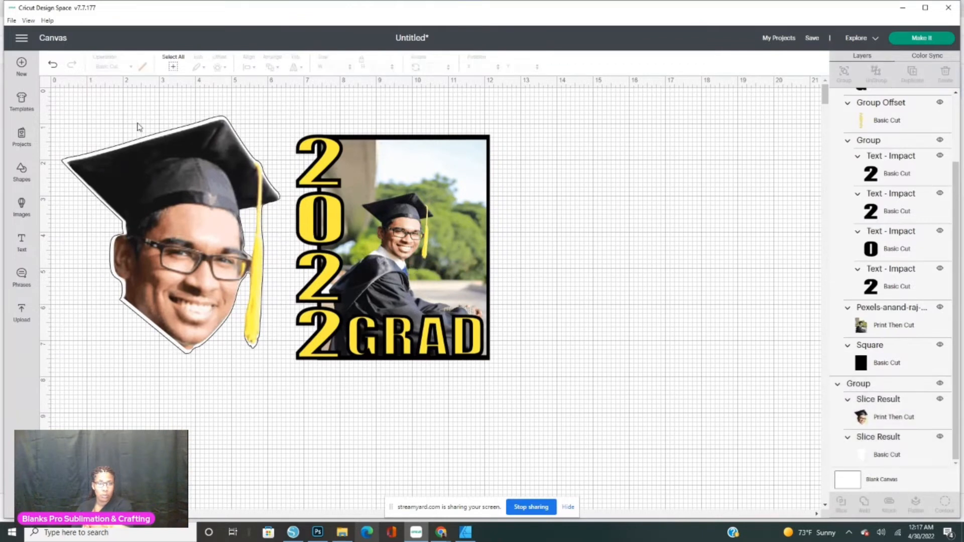
click(158, 187)
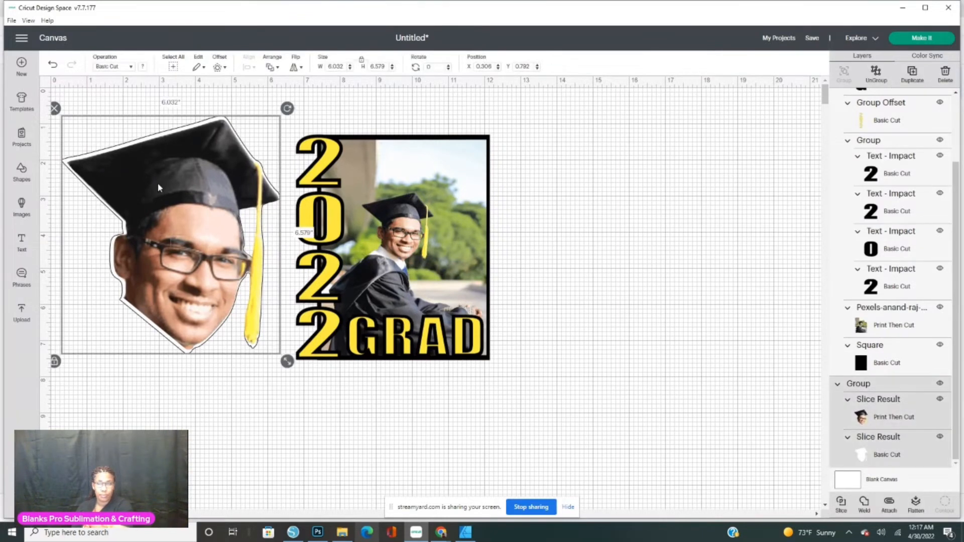
click(868, 84)
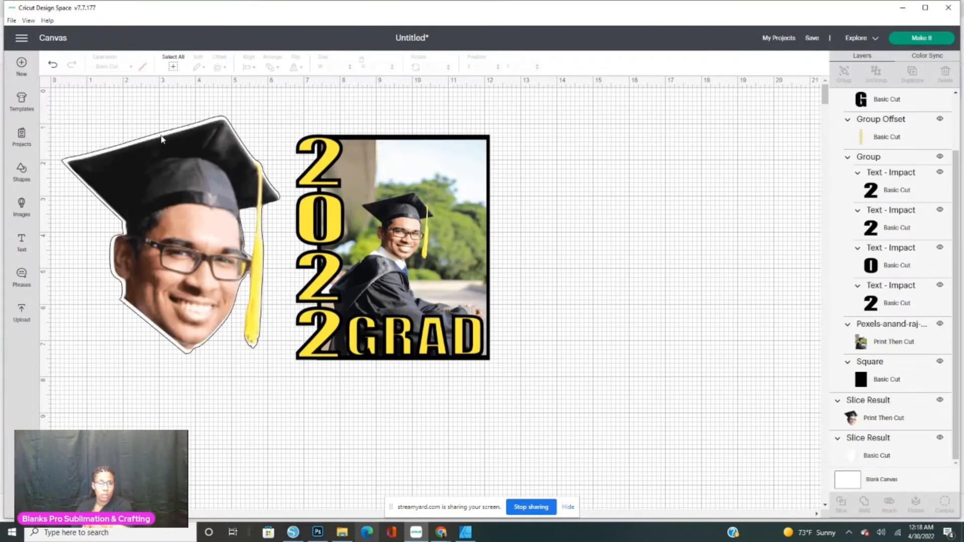
click(161, 139)
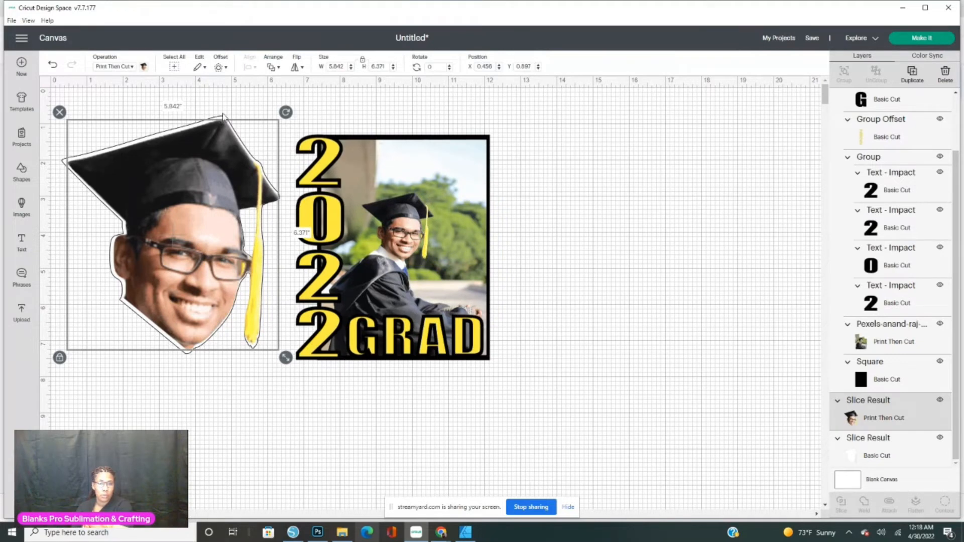
click(223, 118)
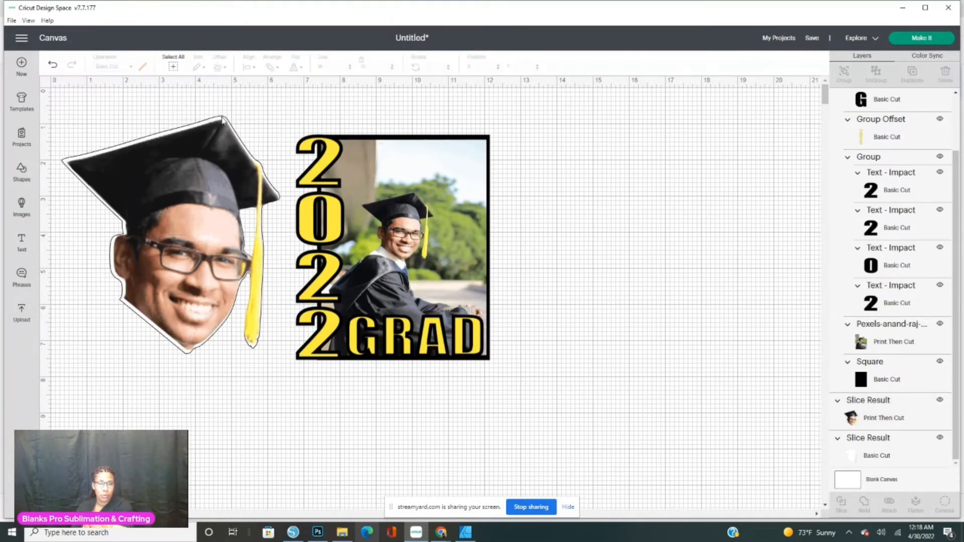
drag(222, 119, 723, 150)
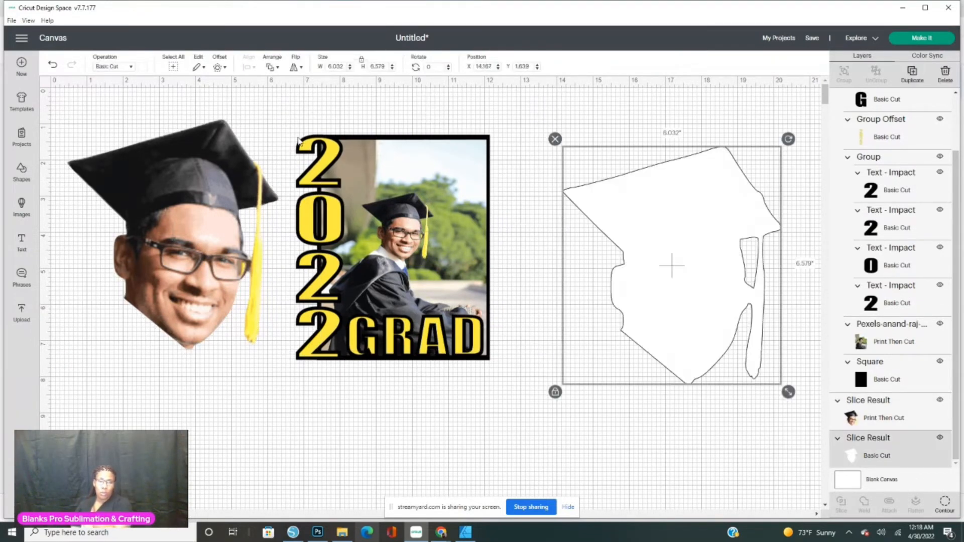
Step: Add a rounded-corner offset with zero distance to the head photo
click(217, 197)
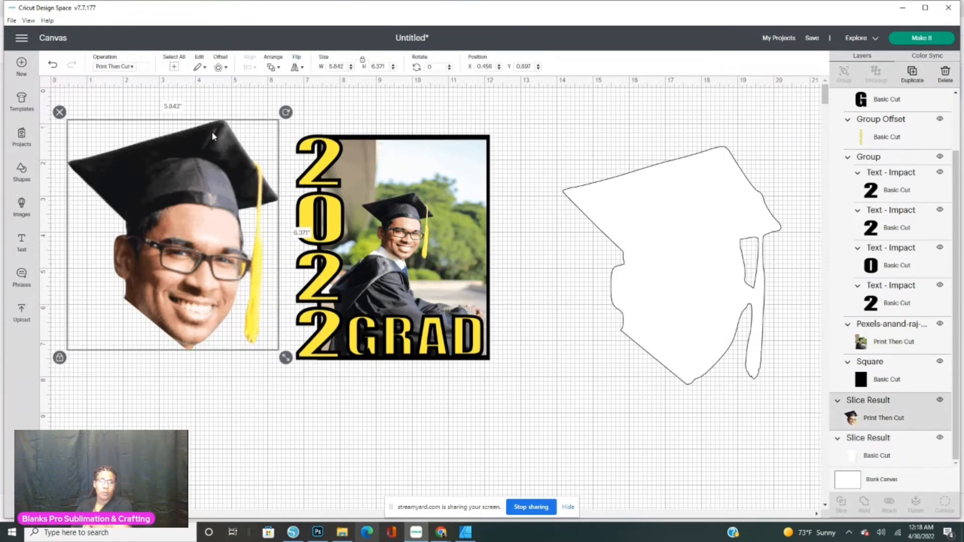
click(220, 68)
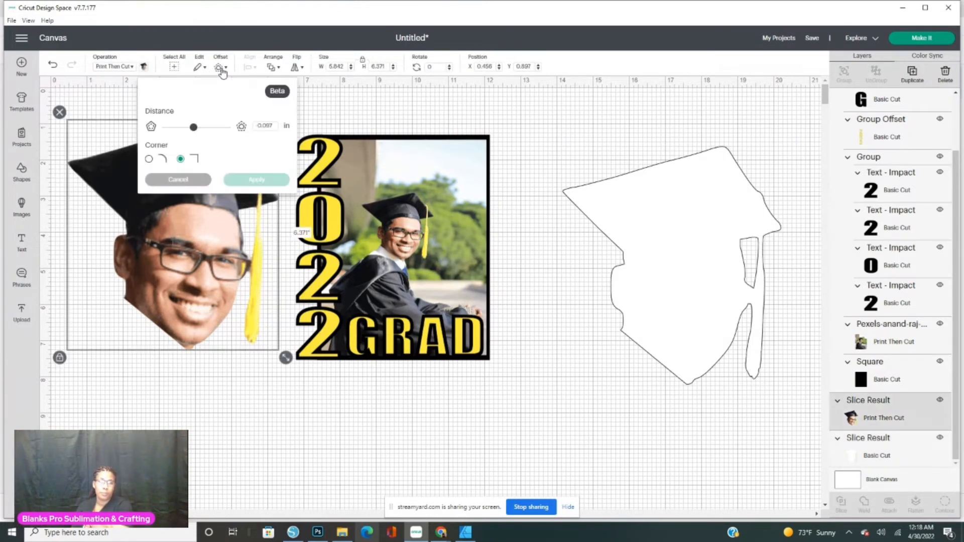
click(150, 160)
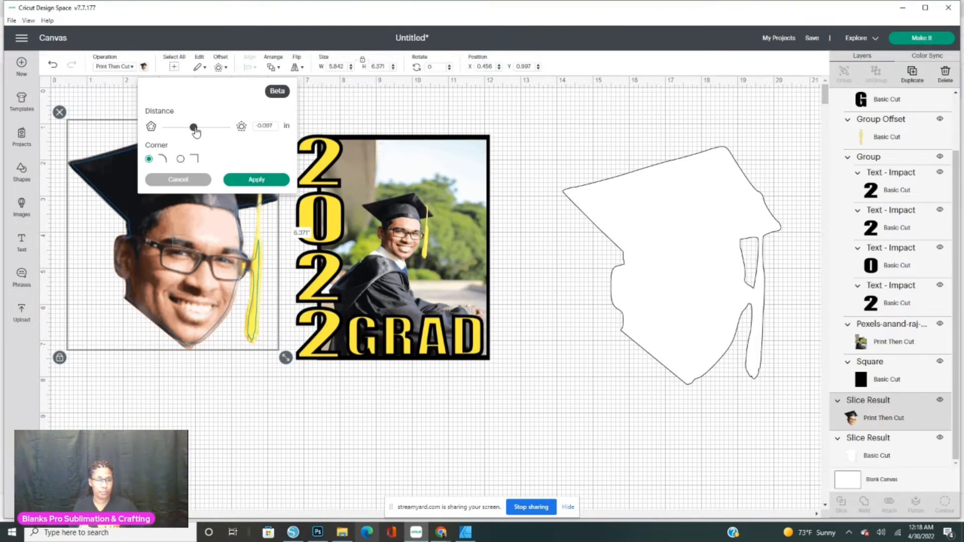
drag(194, 128, 174, 131)
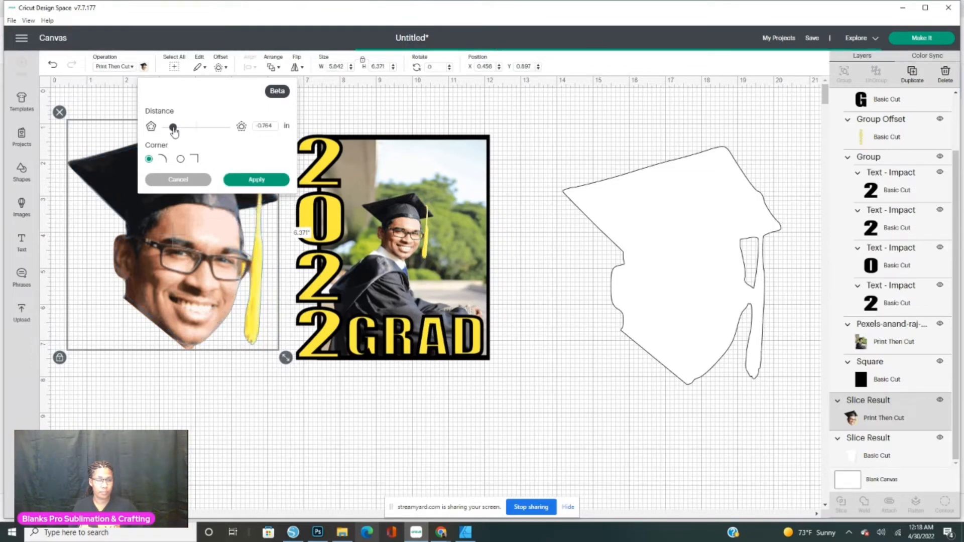
drag(174, 131, 199, 133)
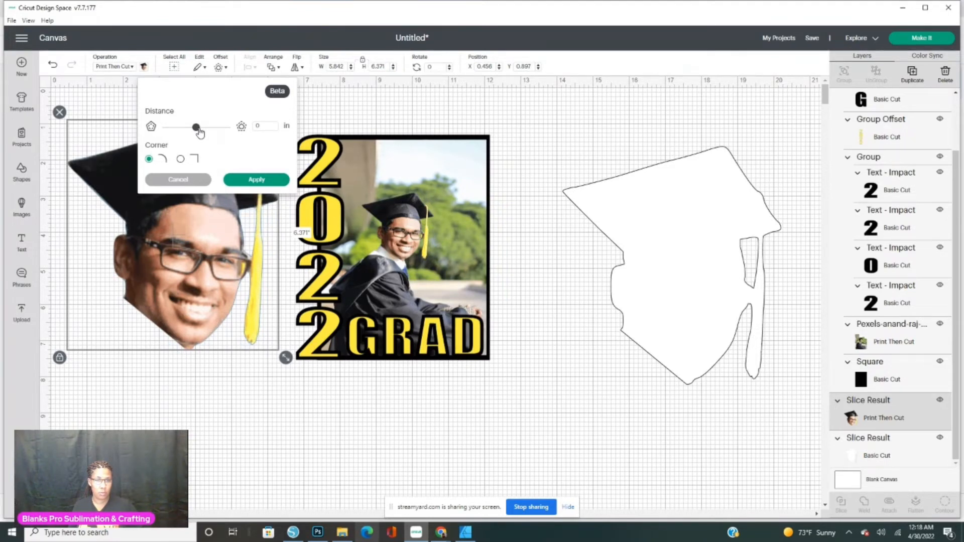
drag(196, 128, 199, 128)
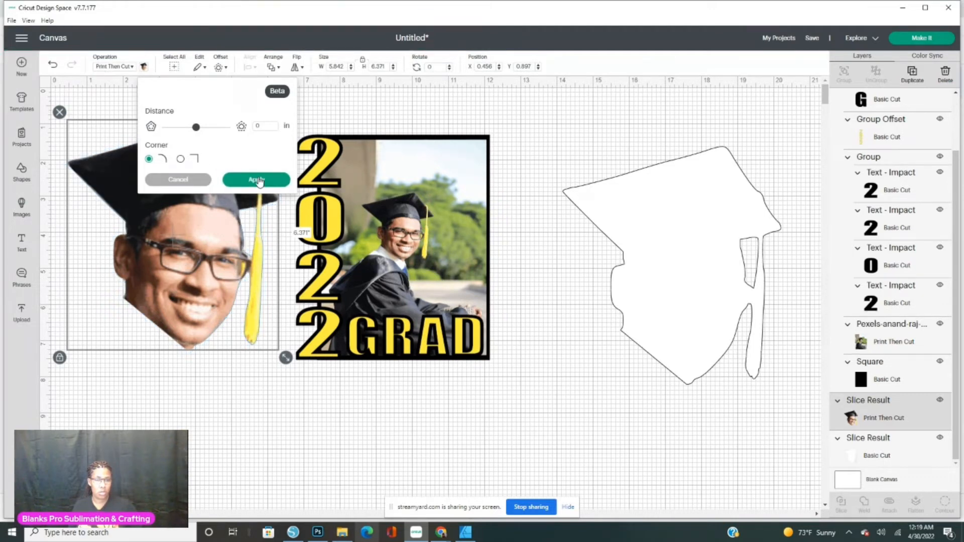
click(259, 180)
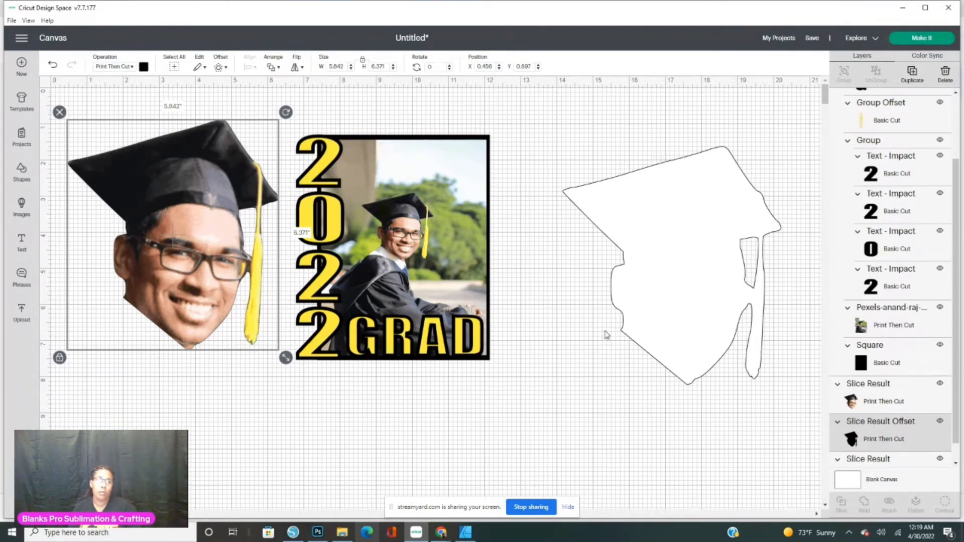
Step: Colour the head offset red and delete the leftover white cap shape
click(144, 68)
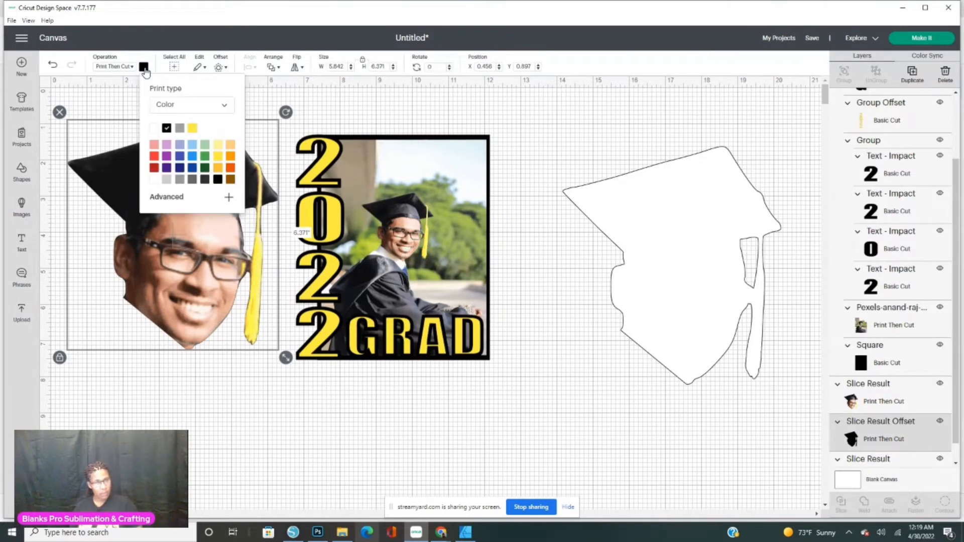
click(190, 129)
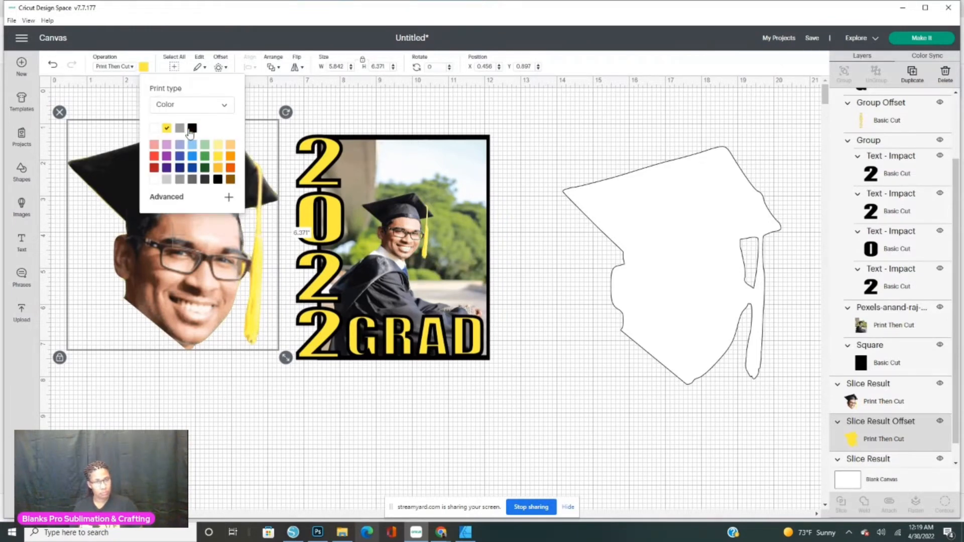
click(192, 130)
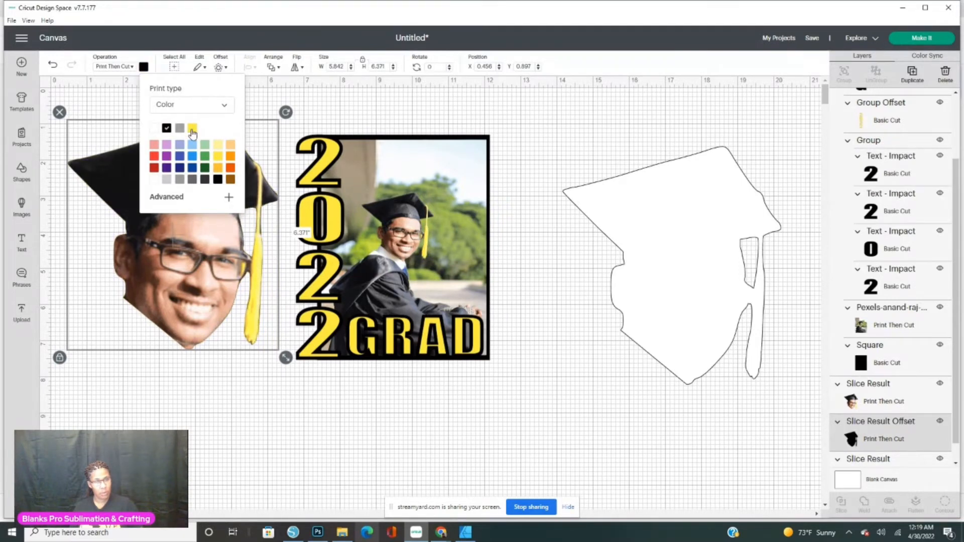
click(154, 158)
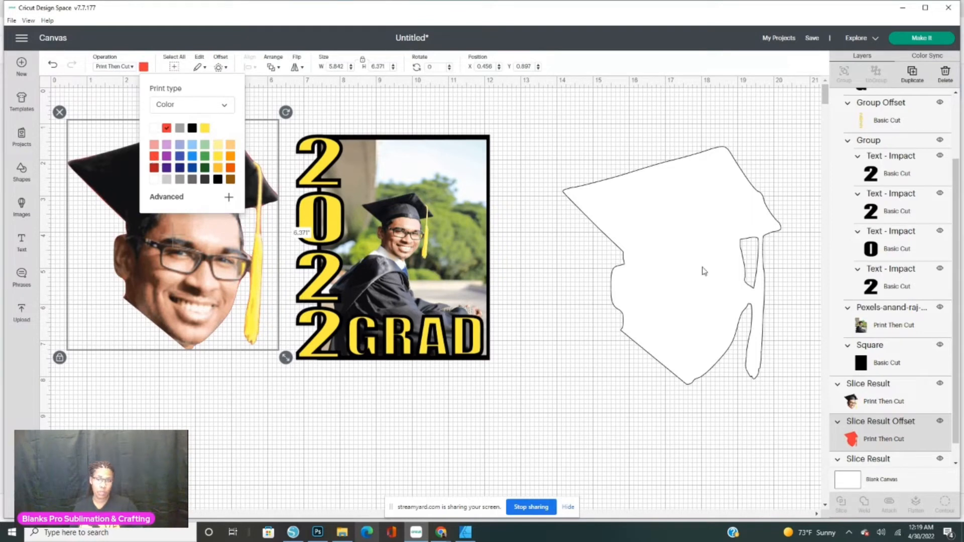
click(705, 206)
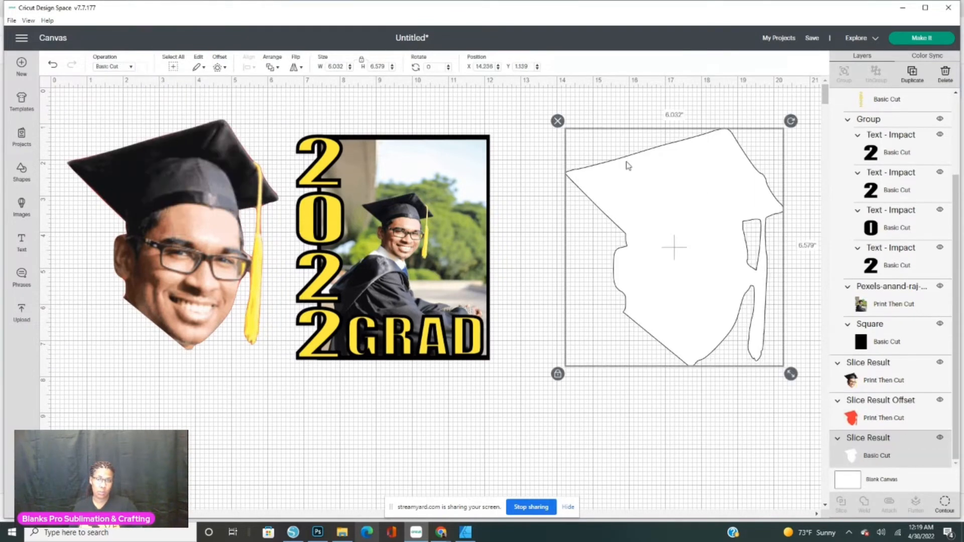
click(555, 124)
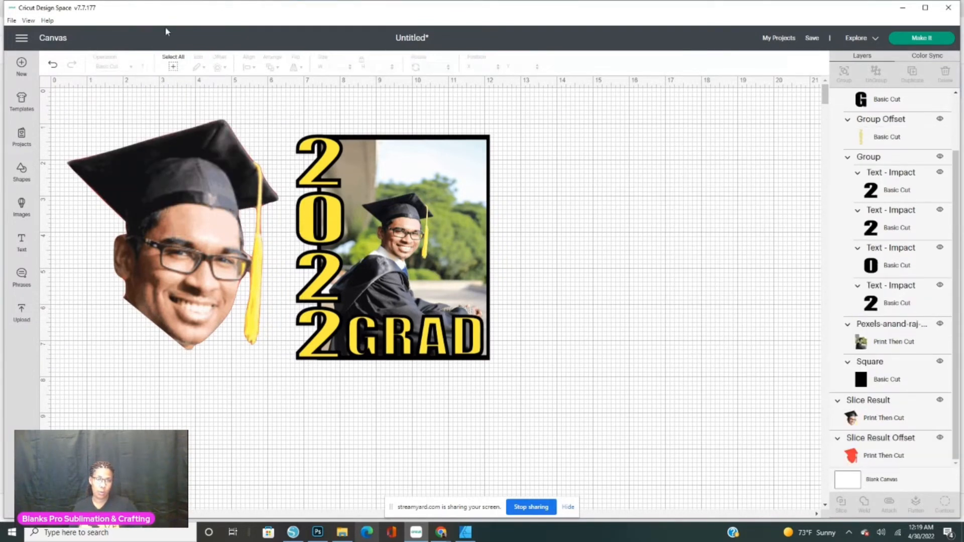
Step: Move the face image right of the GRAD card and delete the red cap offset
click(191, 194)
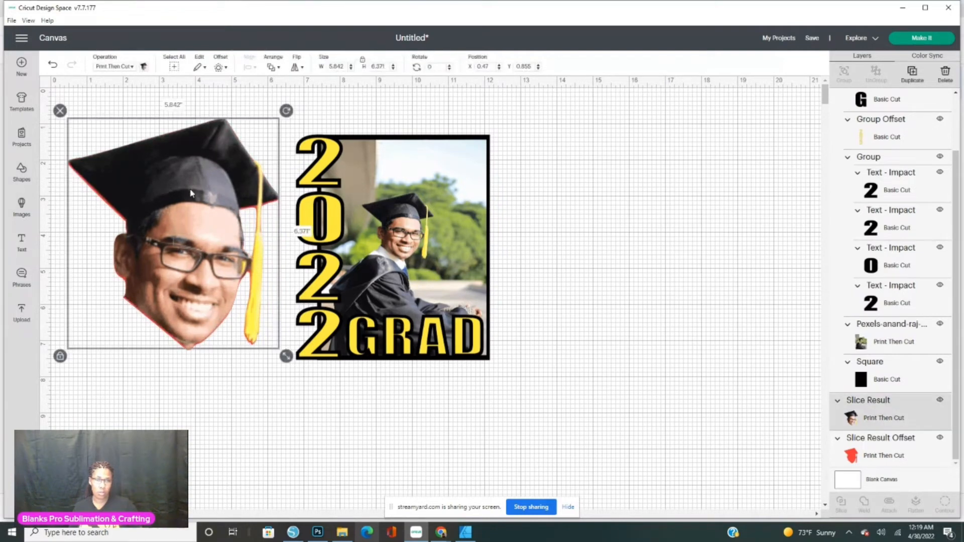
drag(191, 194, 628, 217)
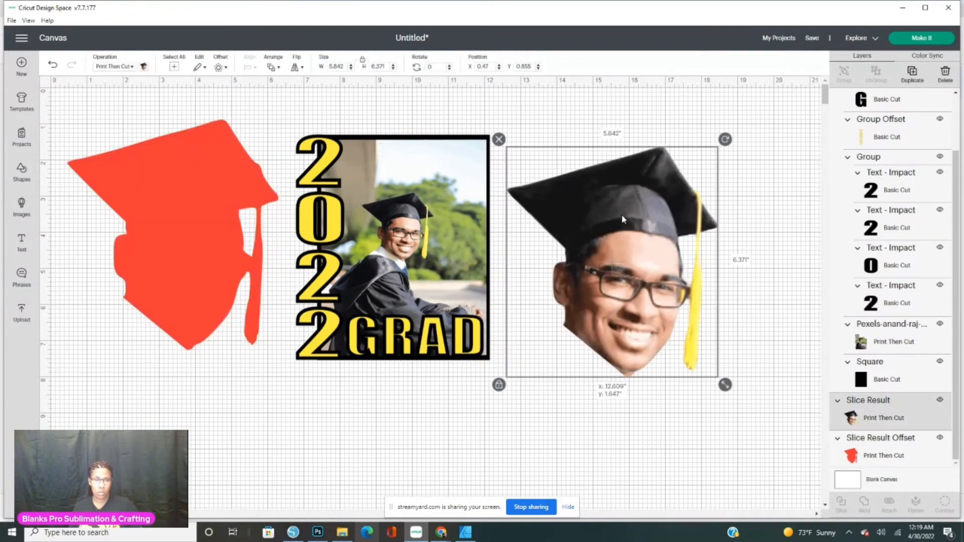
click(216, 172)
click(57, 113)
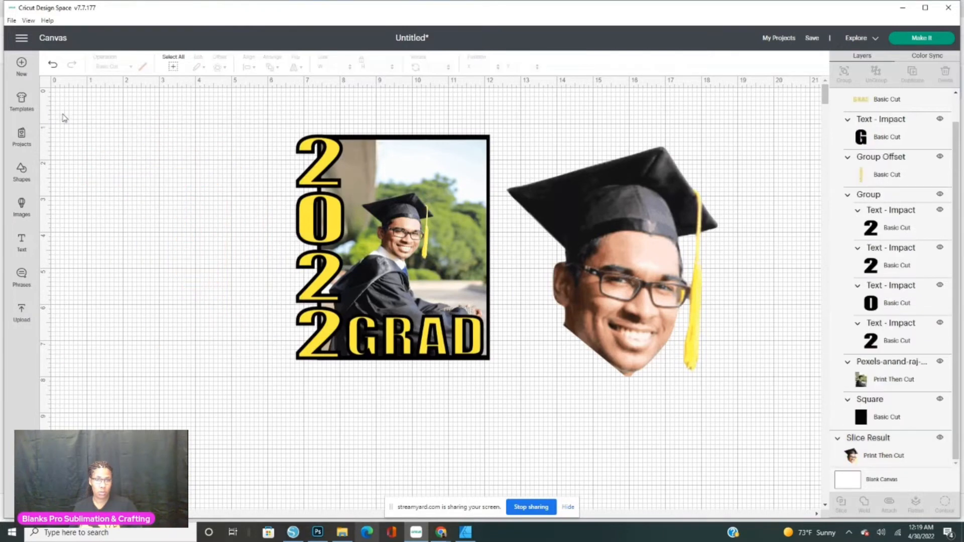
Step: Give the face image a white offset outline of 0.083 inches
click(605, 210)
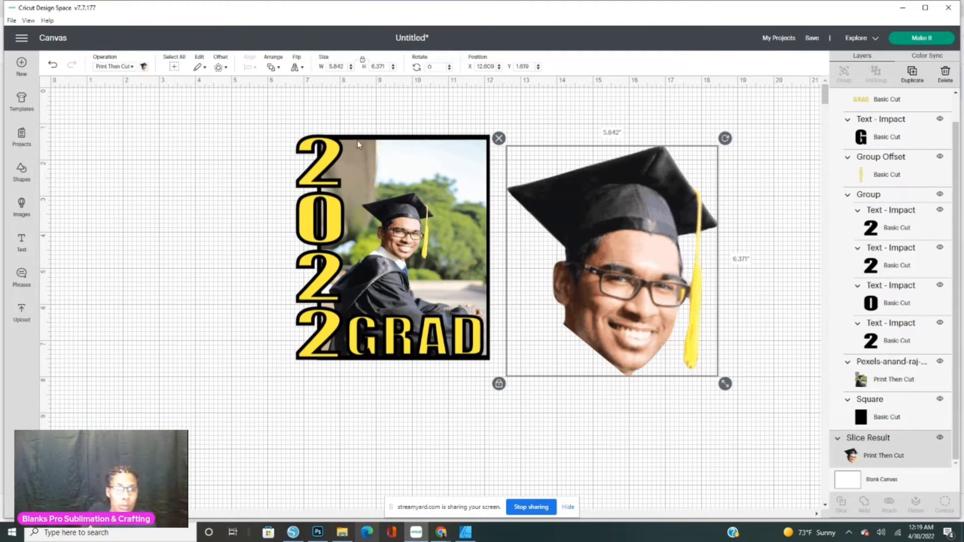
click(220, 64)
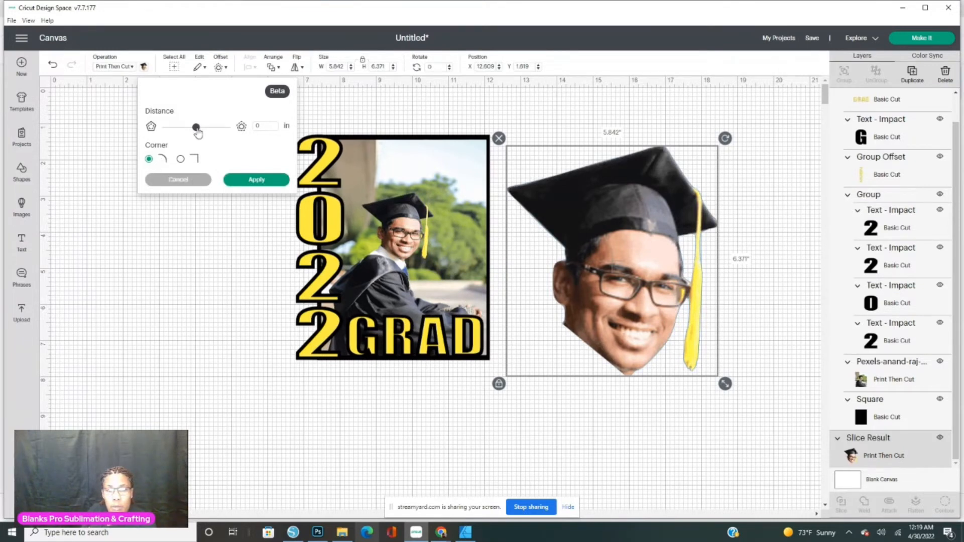
mouse_move(197, 128)
mouse_down()
mouse_move(185, 129)
mouse_move(200, 131)
mouse_up()
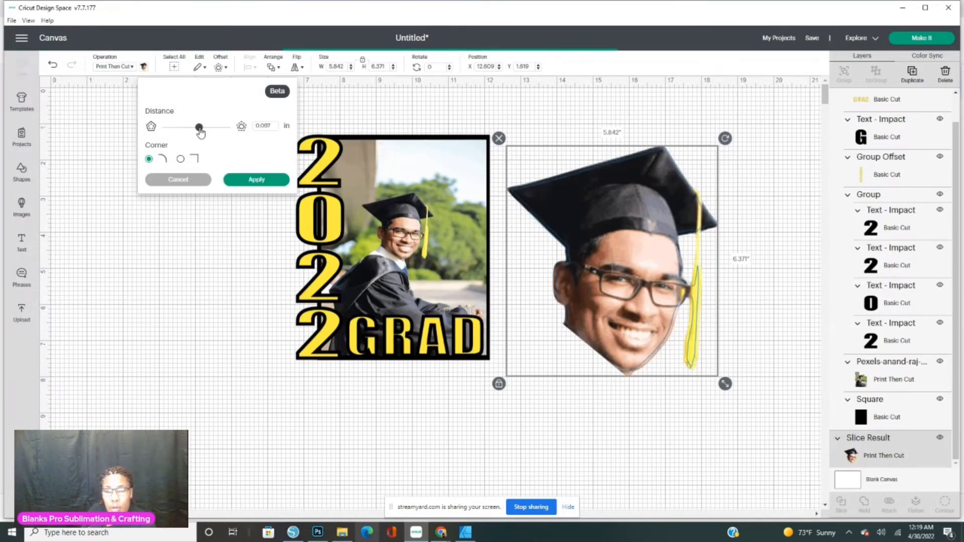
drag(200, 130, 202, 131)
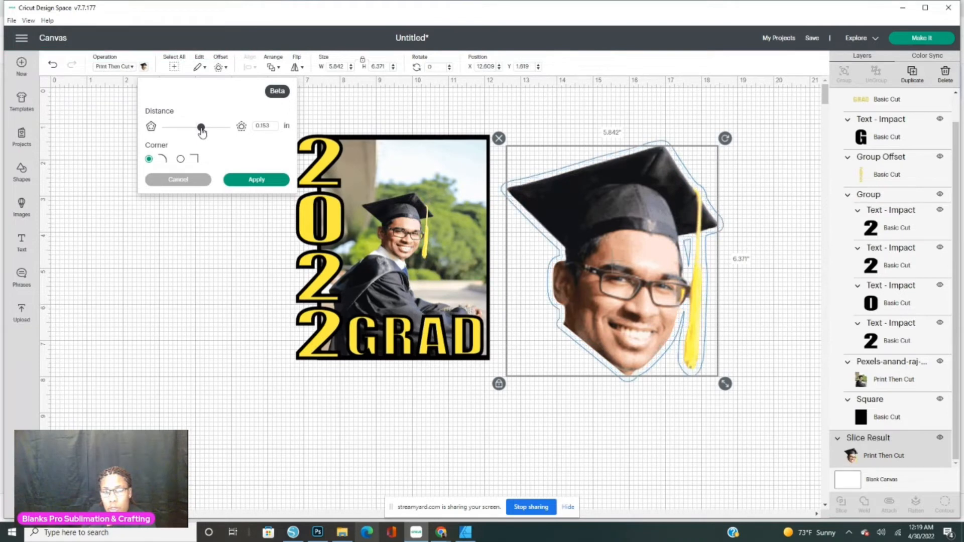
drag(202, 132, 199, 133)
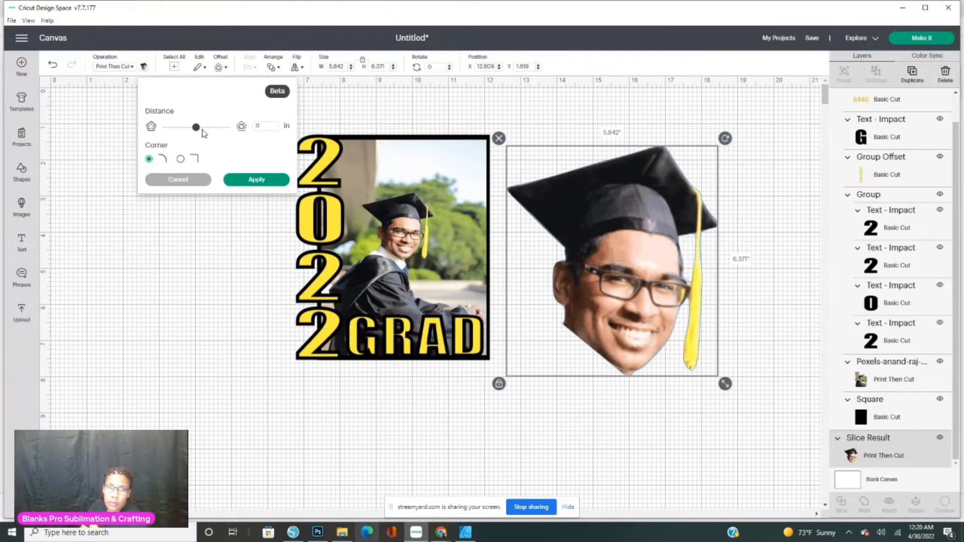
drag(197, 133, 199, 133)
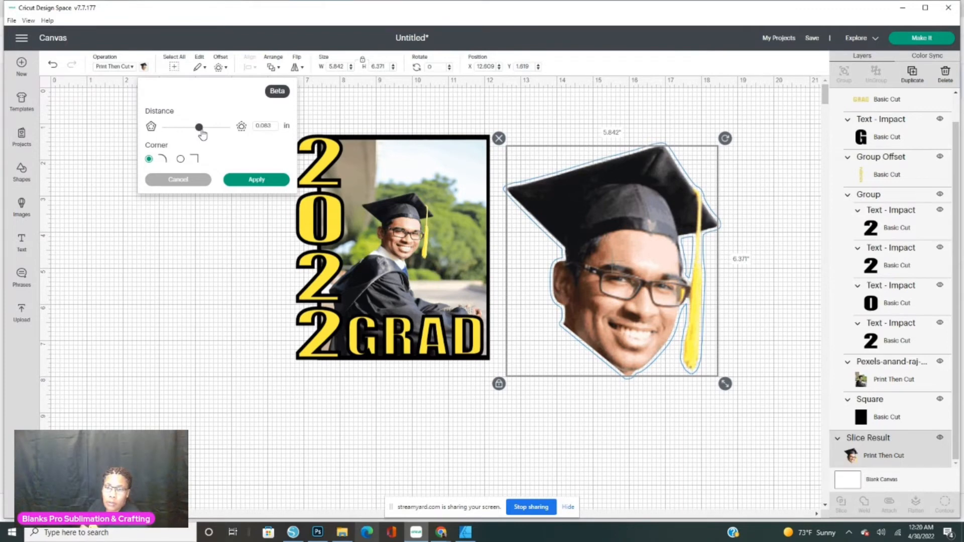
click(245, 187)
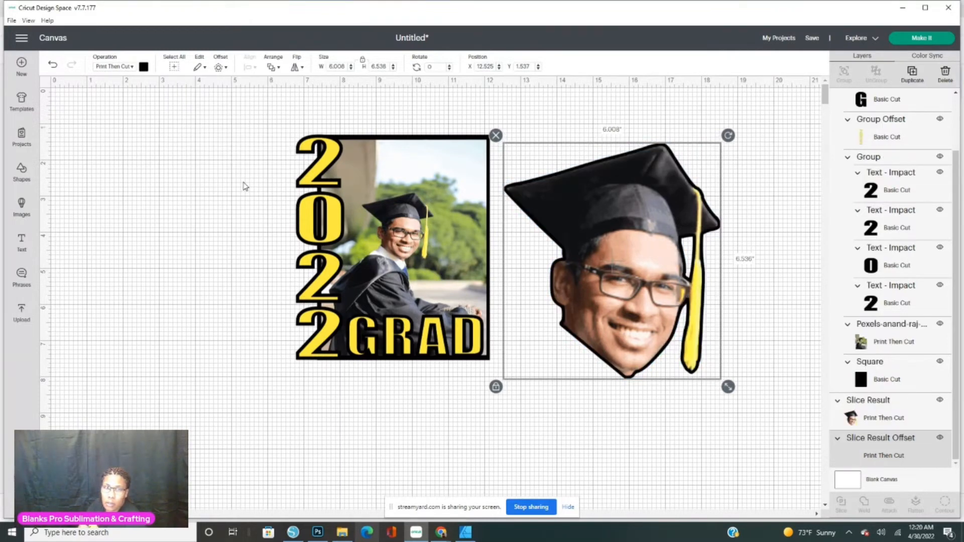
click(144, 67)
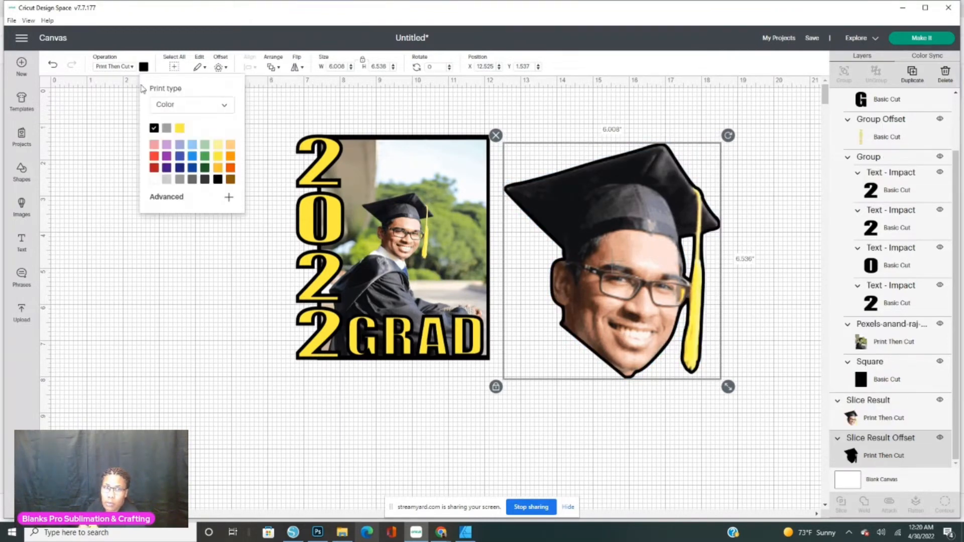
click(156, 179)
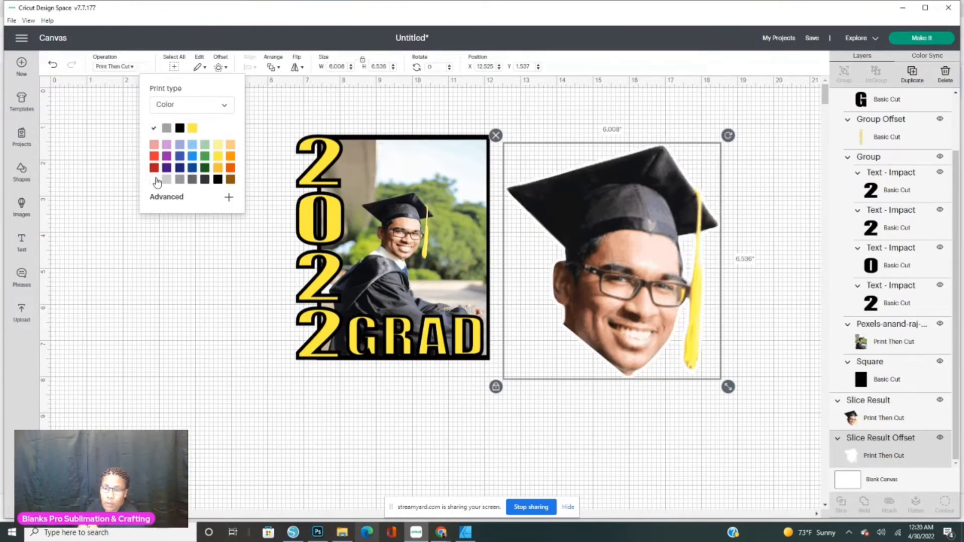
click(200, 262)
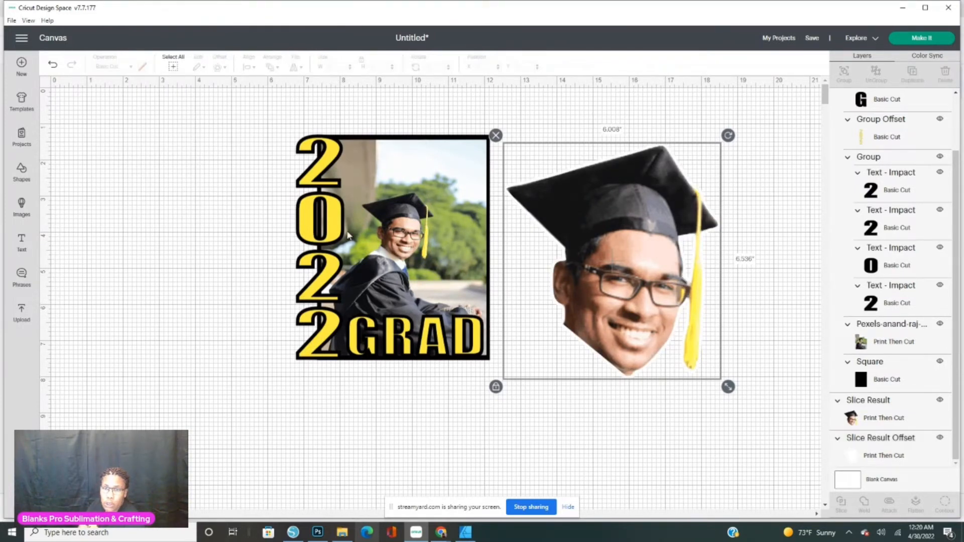
Step: Group the face with its white outline and move it to the canvas's left
drag(556, 116, 698, 398)
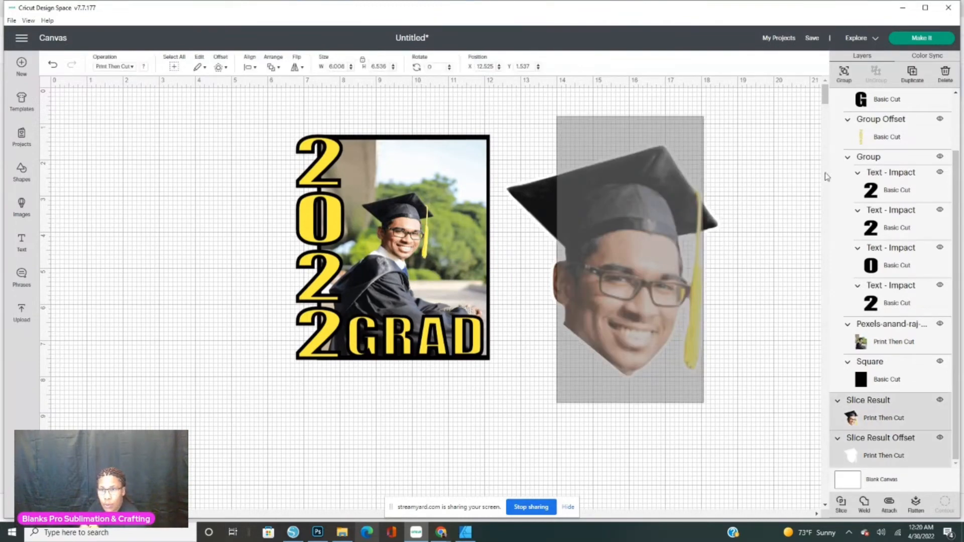
click(845, 75)
drag(629, 273, 196, 224)
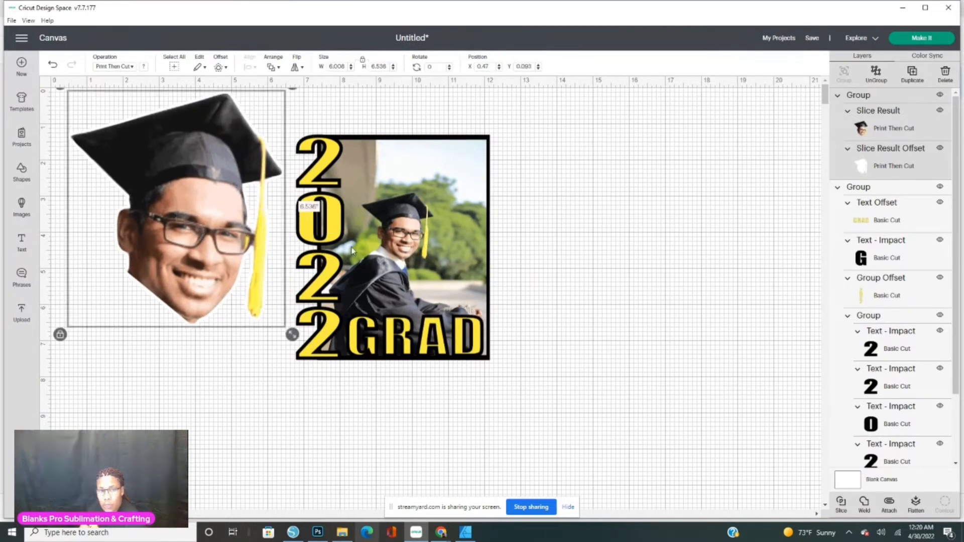
Step: Move the 2022 GRAD card up-right and add a new text layer in the Hypoluxes font
drag(413, 296, 401, 245)
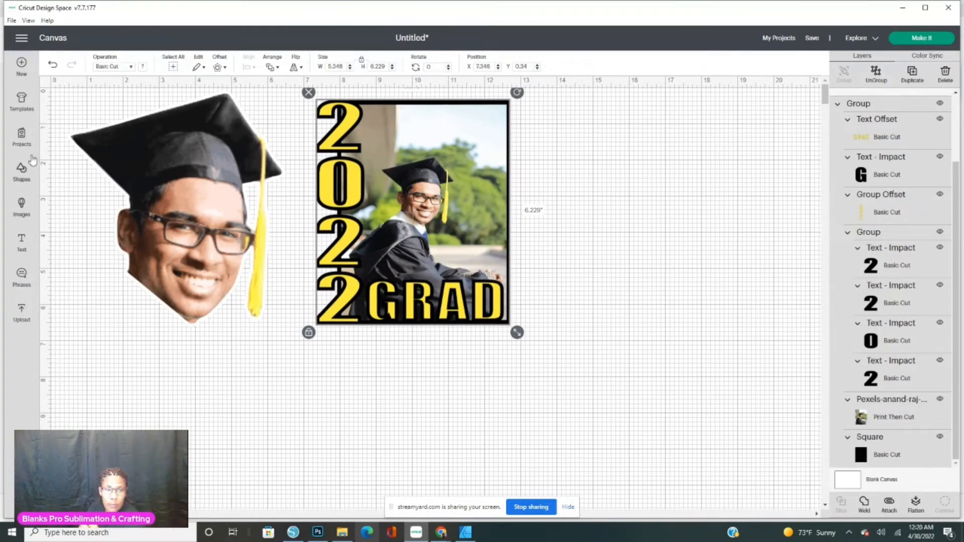
click(21, 241)
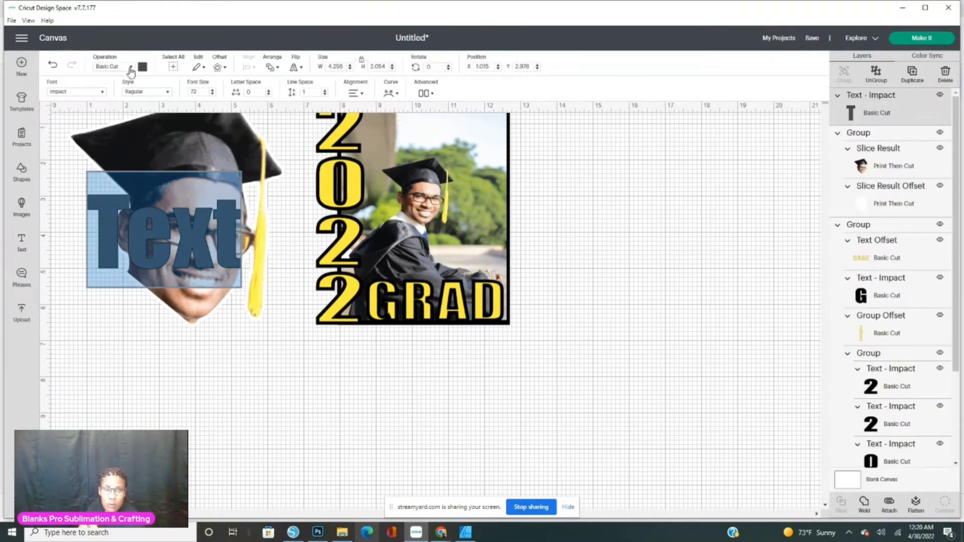
click(104, 92)
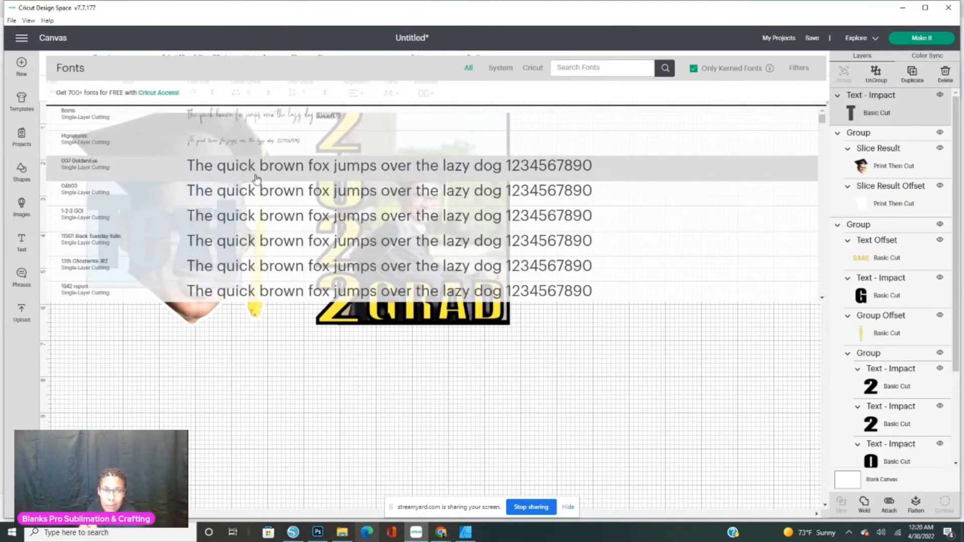
key(i)
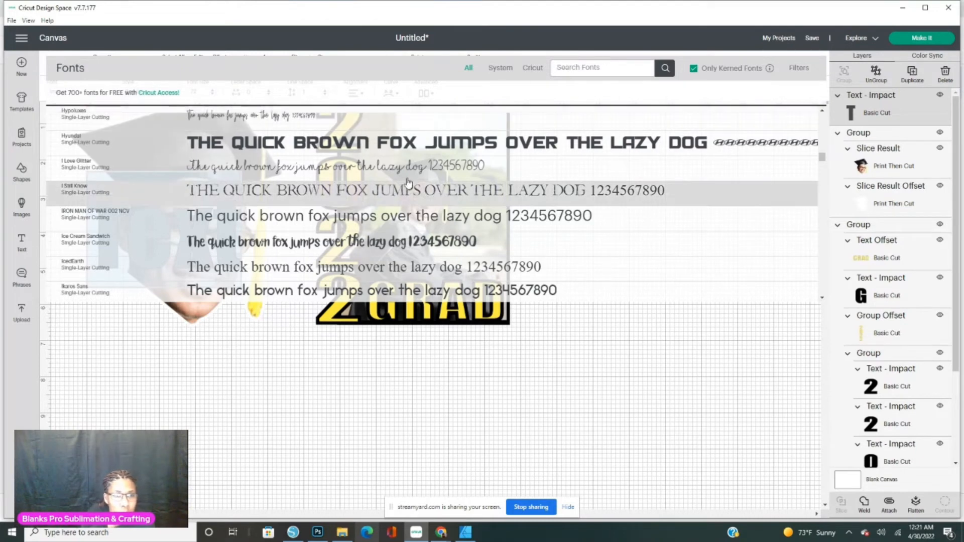
scroll(306, 224, up, 2)
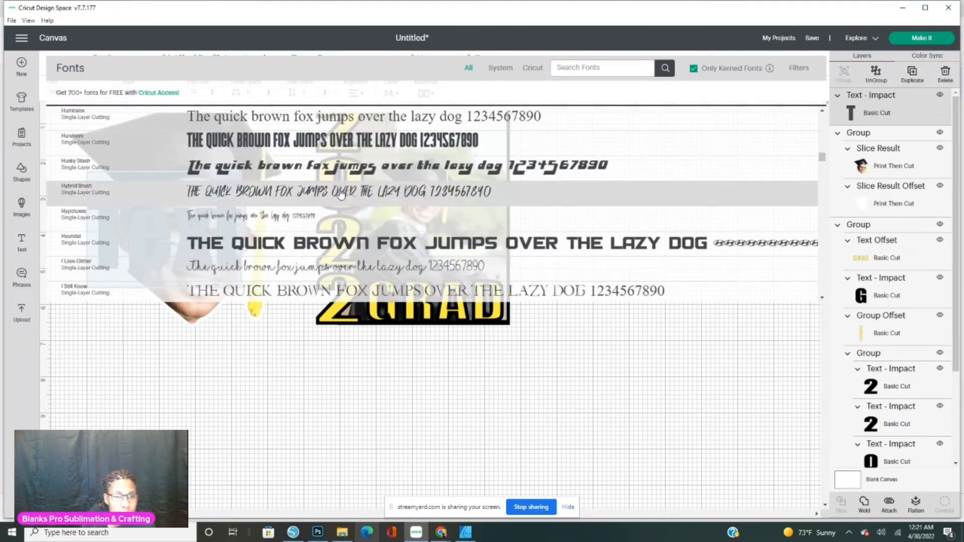
click(299, 223)
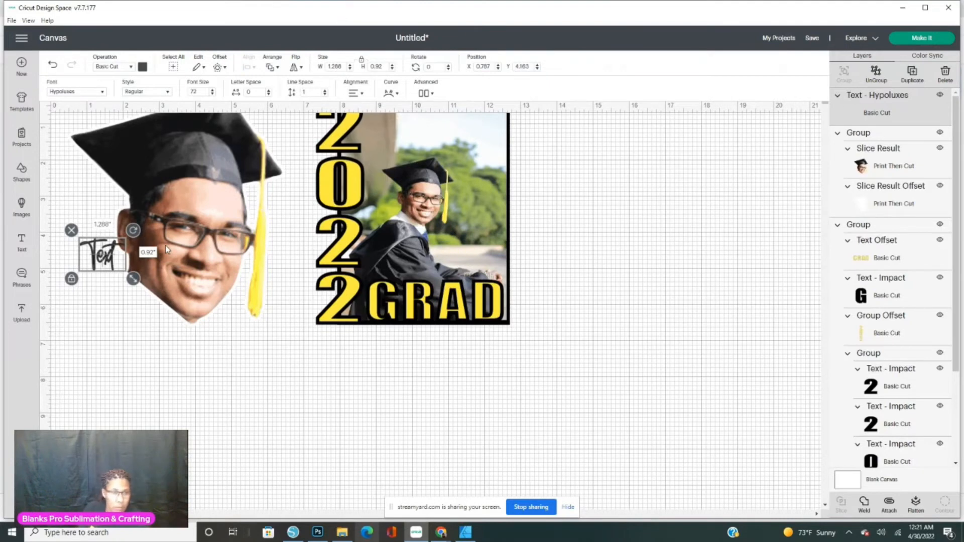
Step: Replace the placeholder text with the graduate's name
drag(115, 256, 113, 257)
double_click(113, 257)
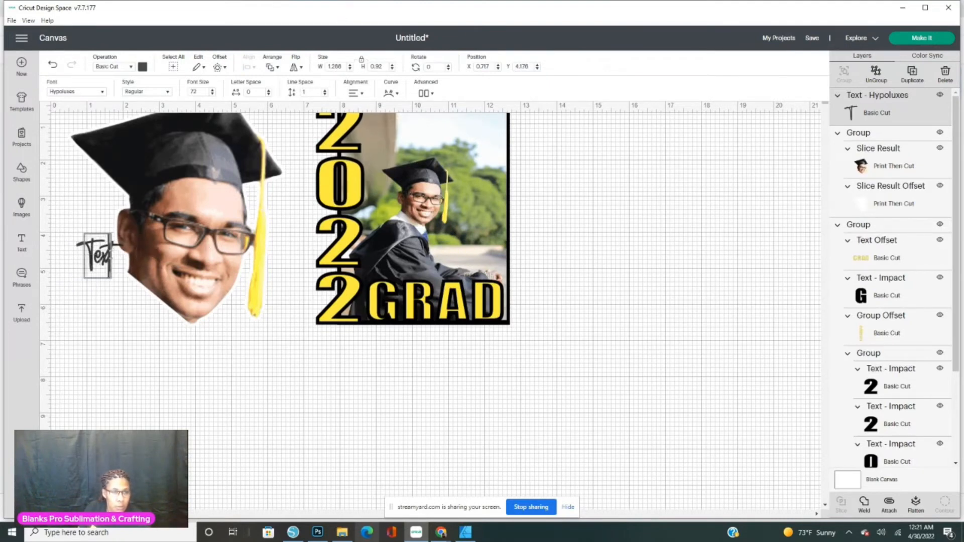
key(ctrl+a)
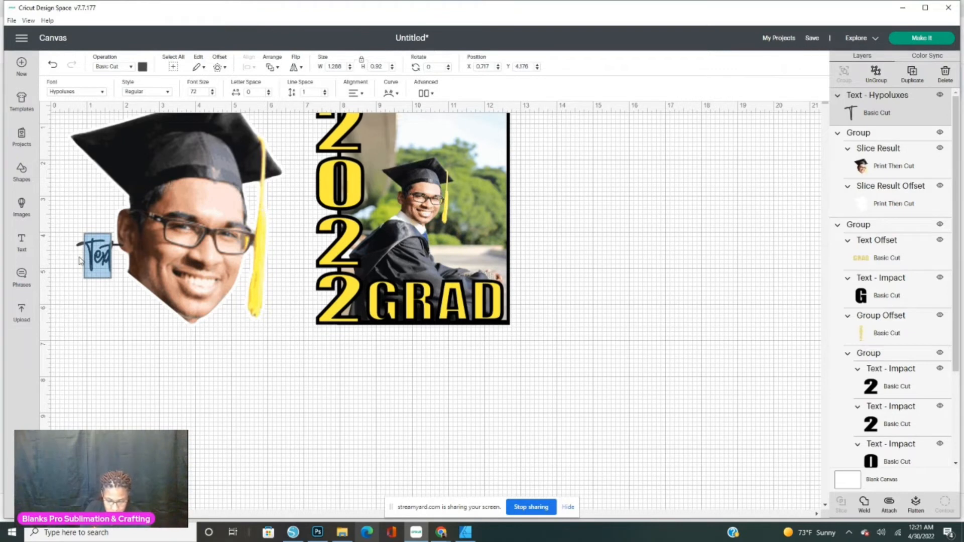
text(Jam)
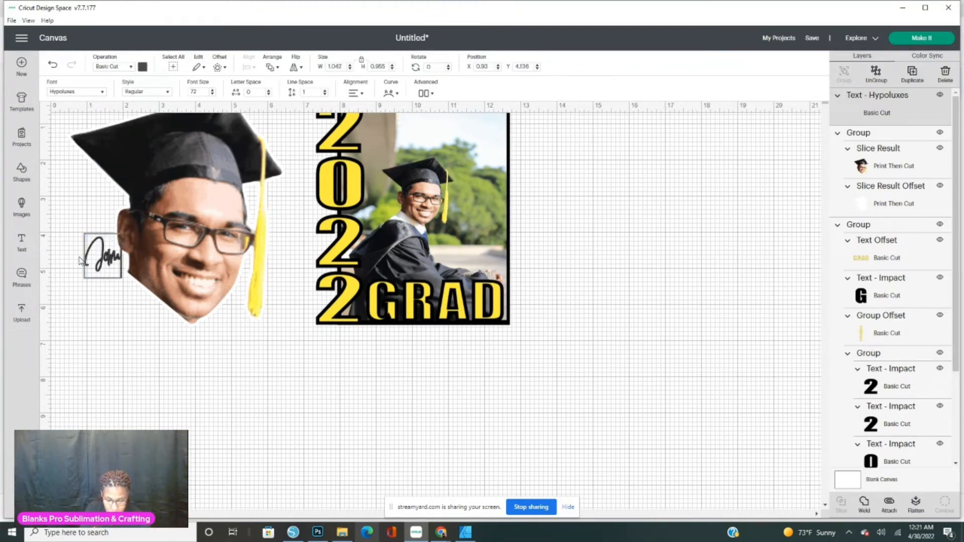
text(es)
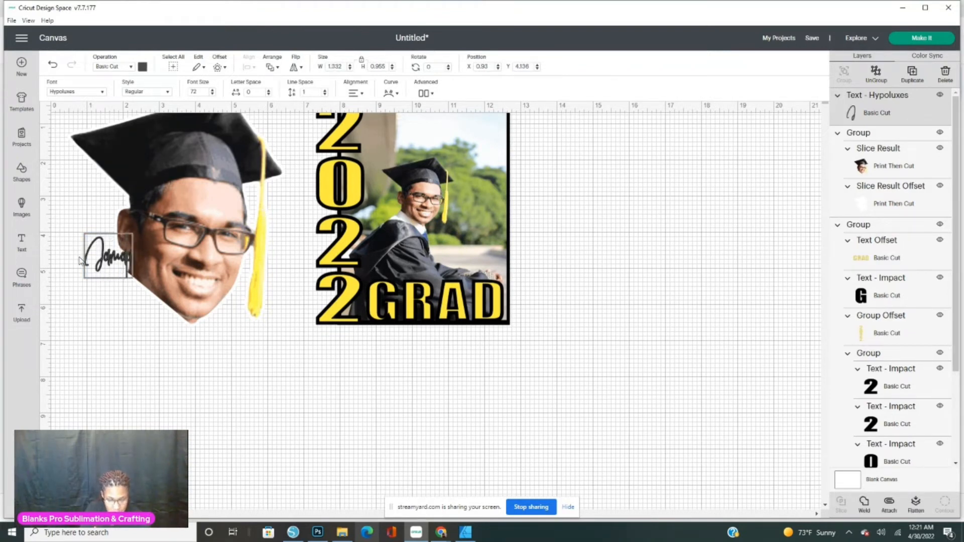
text(l)
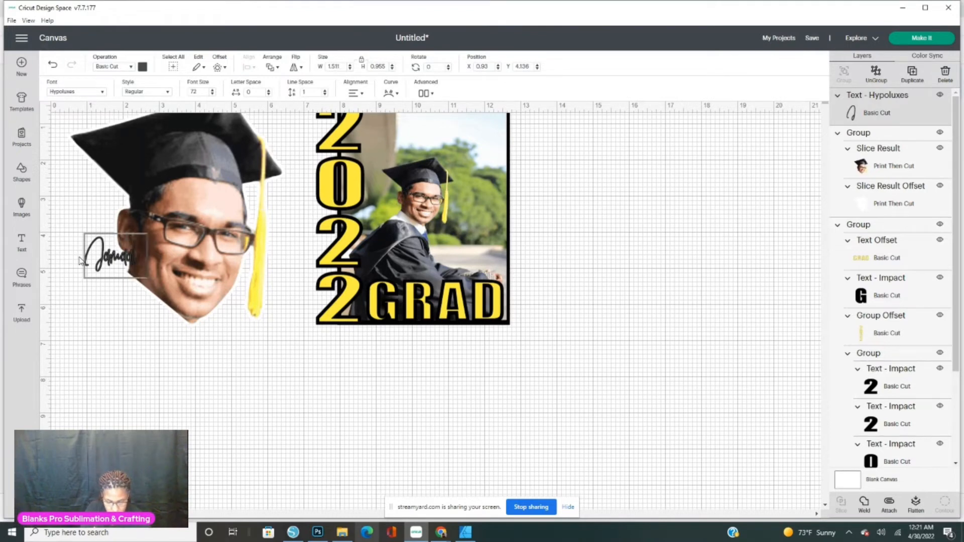
text( Sm)
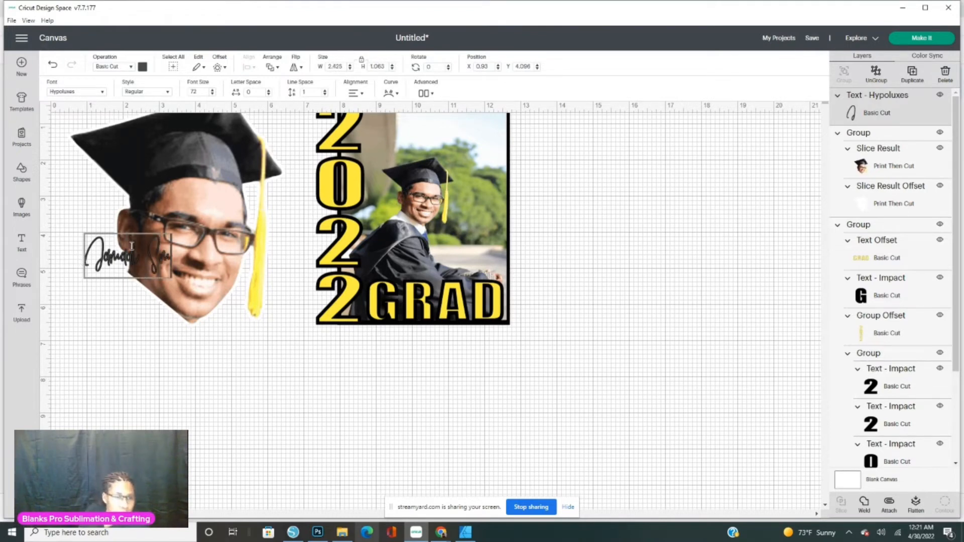
text(ith)
click(149, 296)
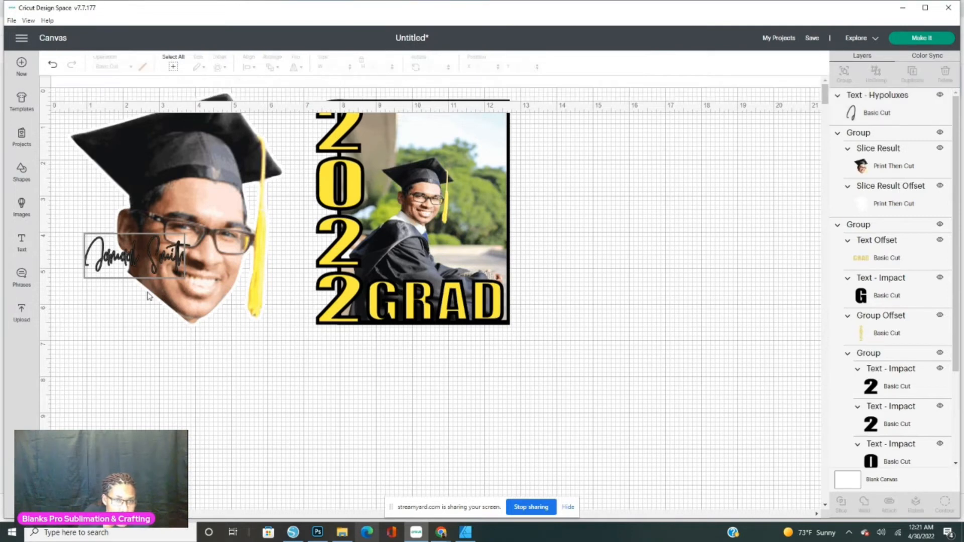
Step: Unlock proportions, widen the name to about 3.4 inches, and place it above GRAD
drag(179, 265, 614, 278)
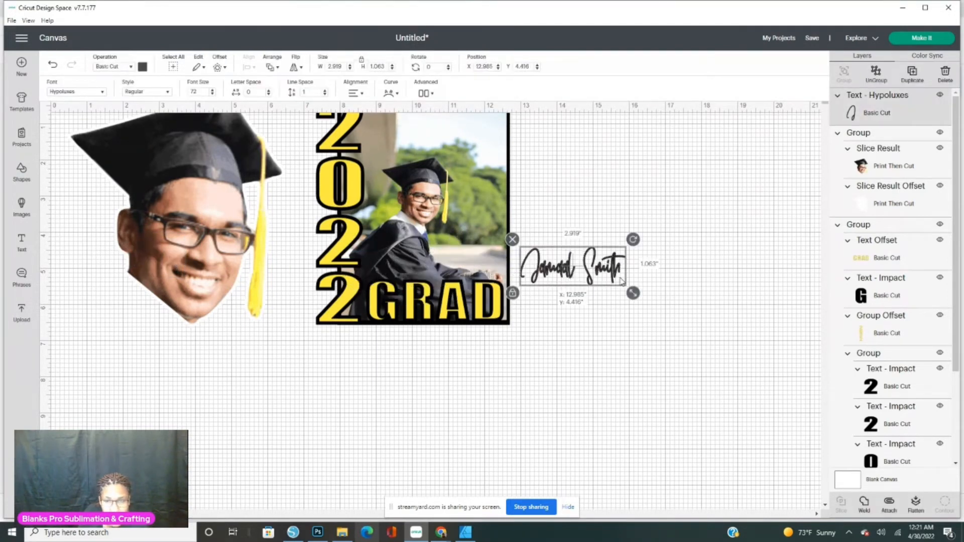
click(513, 294)
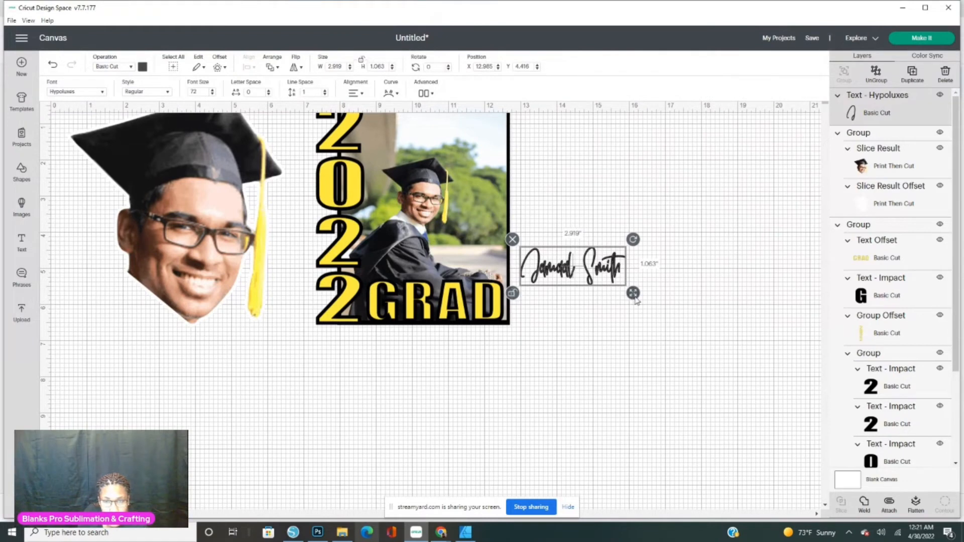
drag(633, 294, 654, 300)
drag(601, 283, 422, 288)
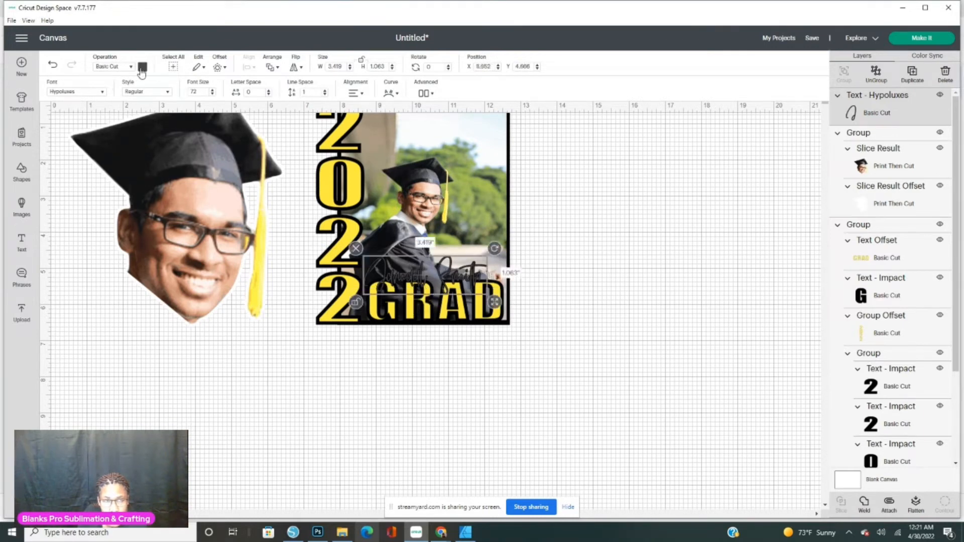
Step: Make the script name white and tighten its letter spacing to -0.1
click(142, 66)
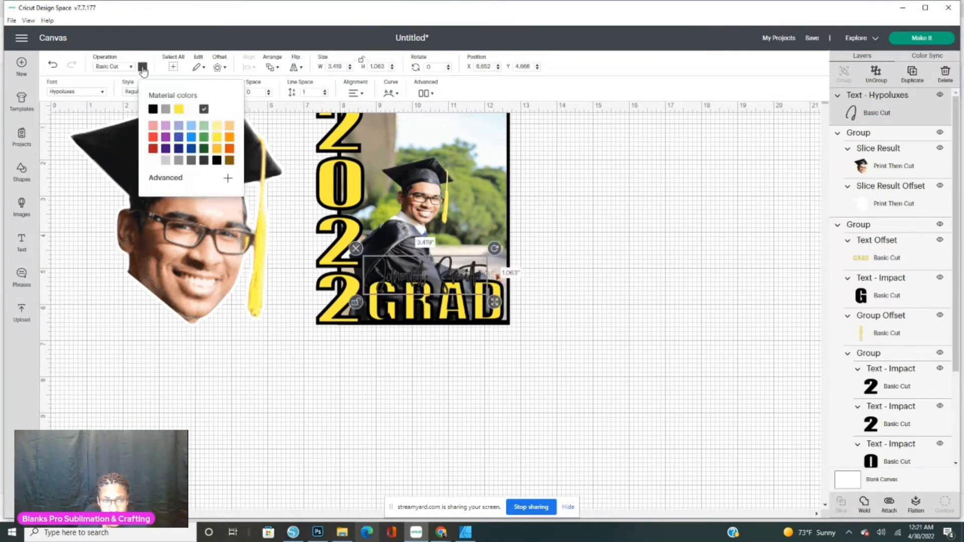
click(191, 110)
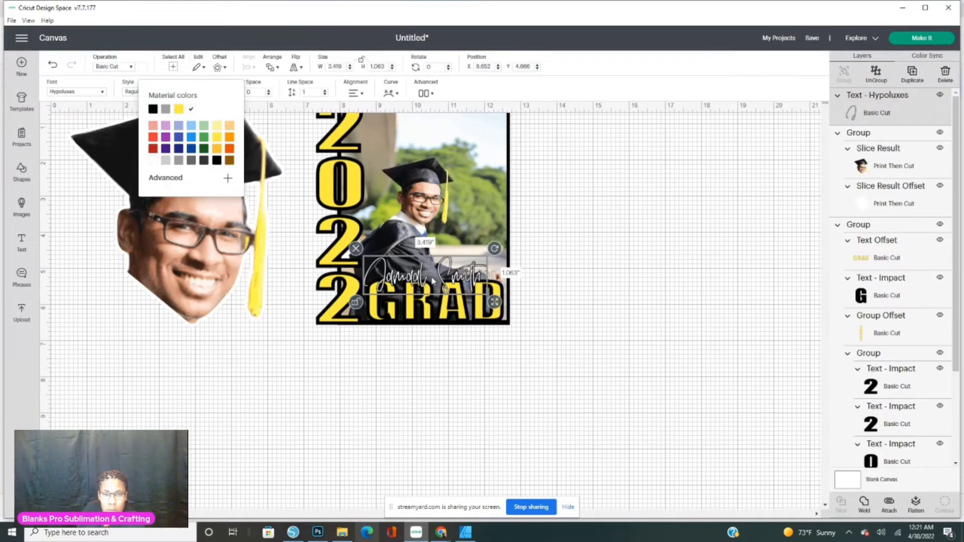
drag(432, 282, 447, 283)
click(563, 276)
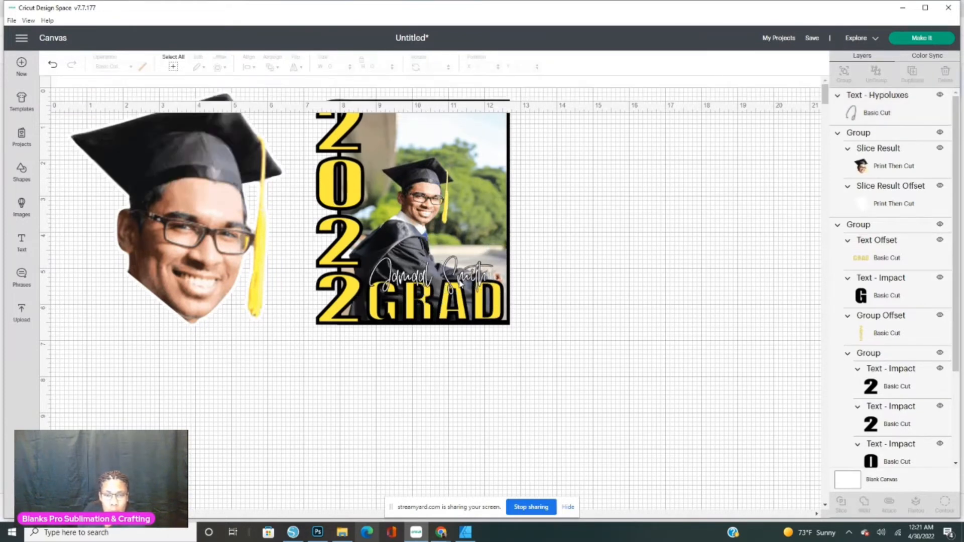
click(448, 284)
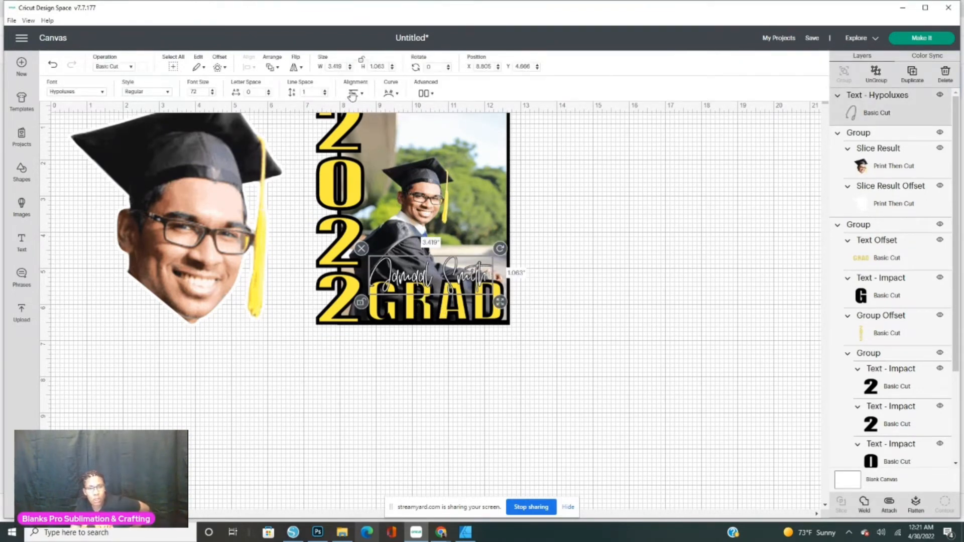
click(268, 95)
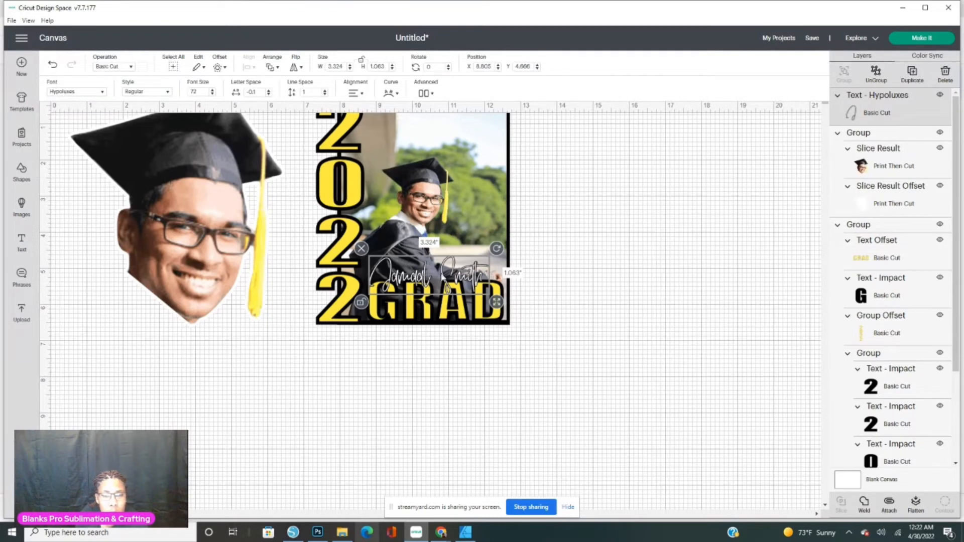
Step: Move the script name right of the card and ungroup it into separate letters
drag(442, 276, 586, 266)
drag(586, 266, 657, 249)
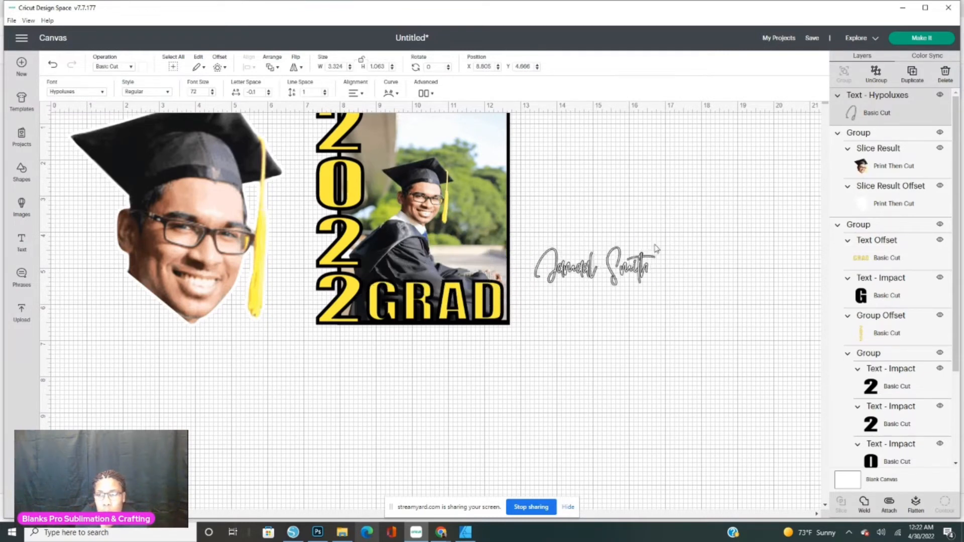
click(876, 74)
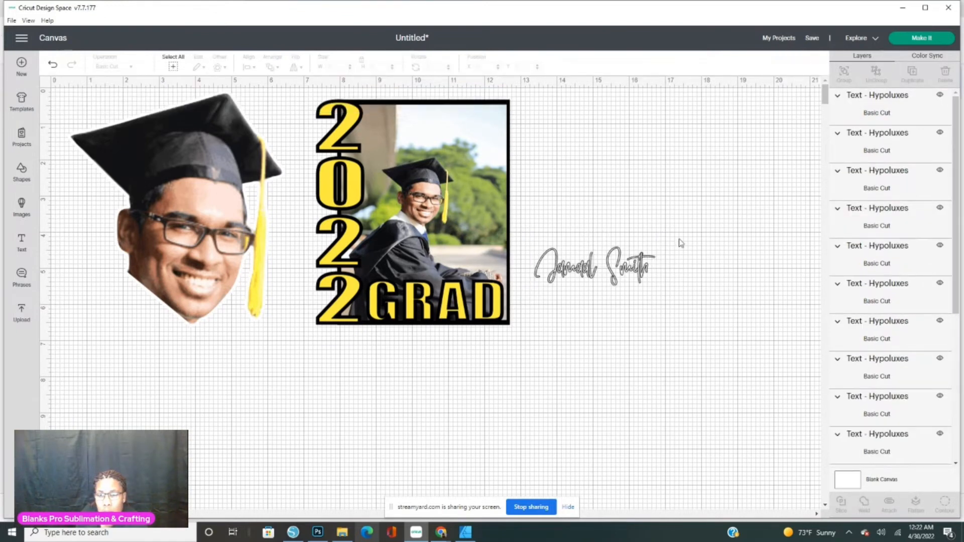
Step: Nudge the surname three steps closer to the first name and regroup all the letters
drag(684, 238, 609, 314)
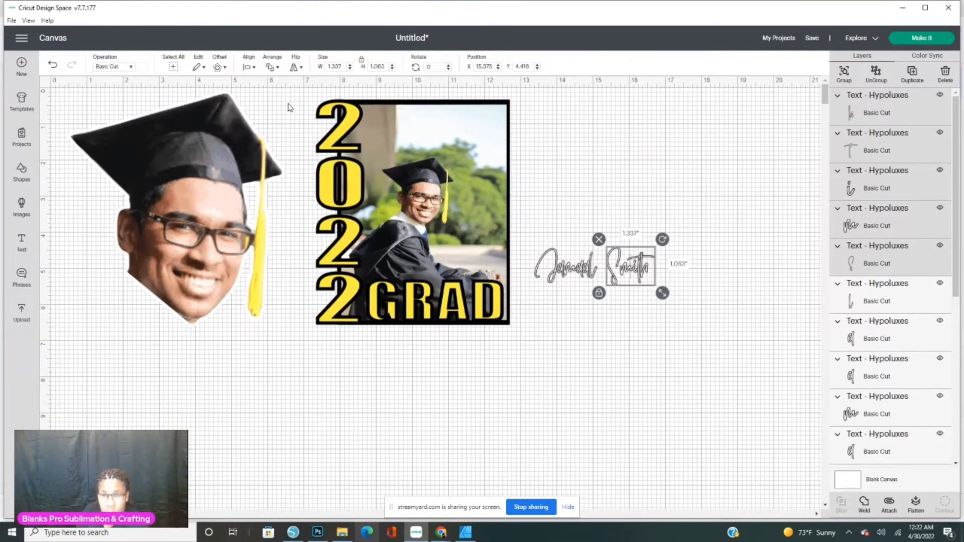
key(Left)
key(Left)
key(Left)
key(Left)
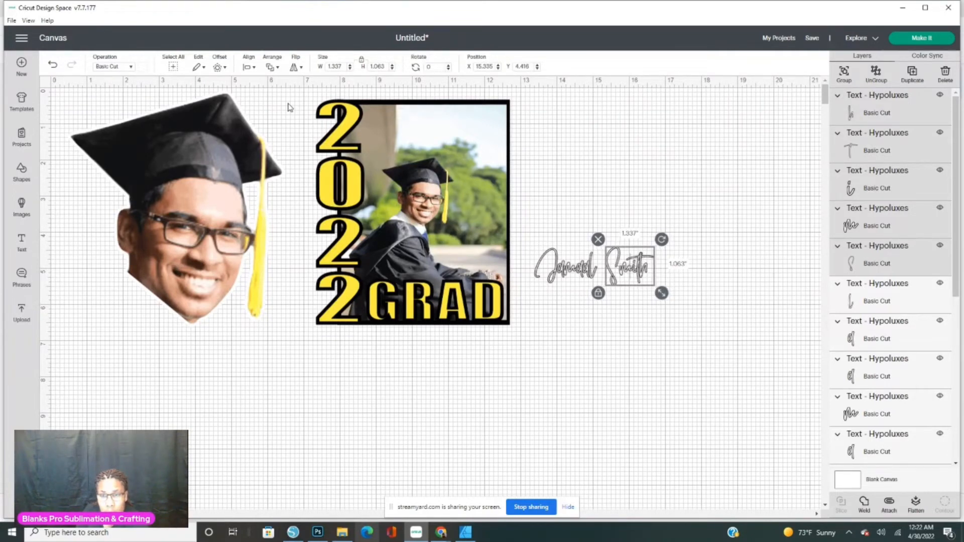
key(Left)
key(Left)
key(Left)
key(Left)
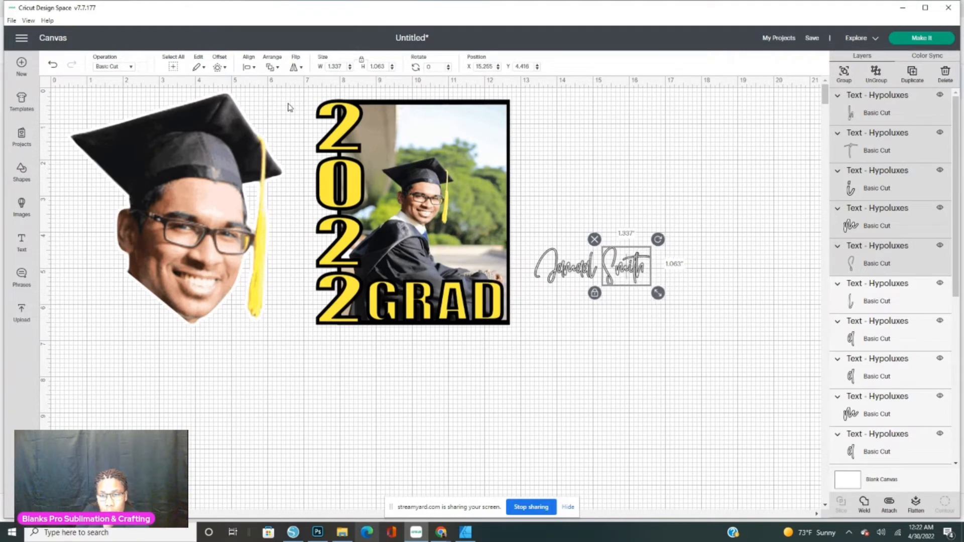
key(Left)
key(Left)
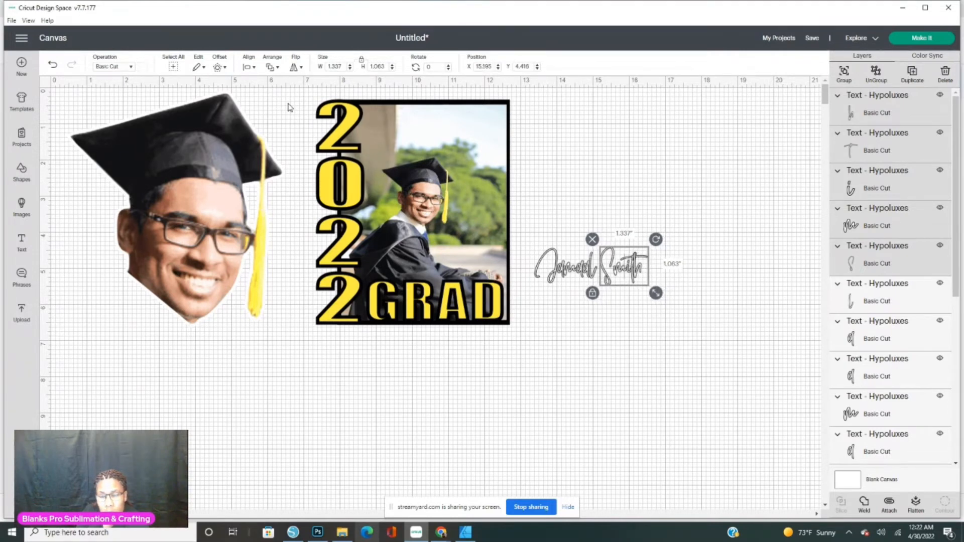
click(669, 201)
drag(536, 207, 672, 333)
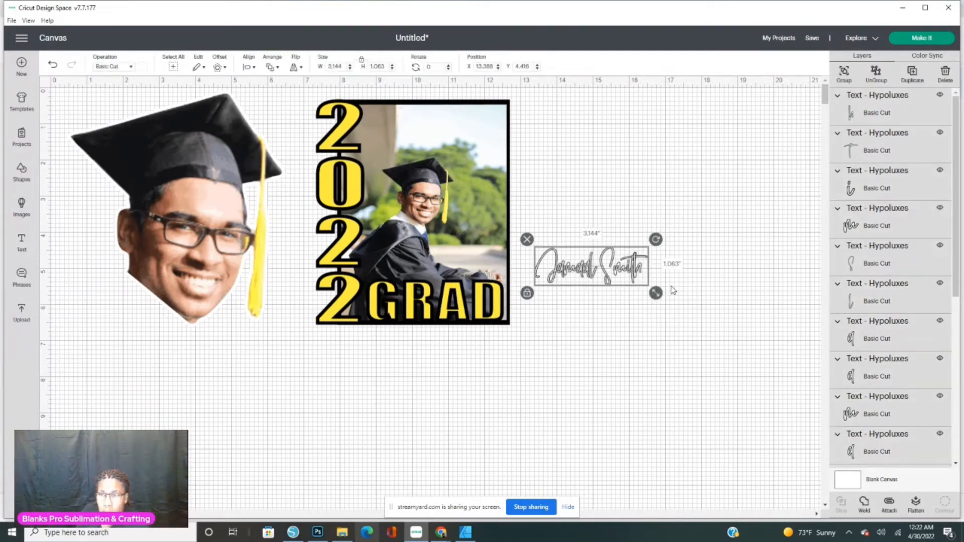
click(842, 76)
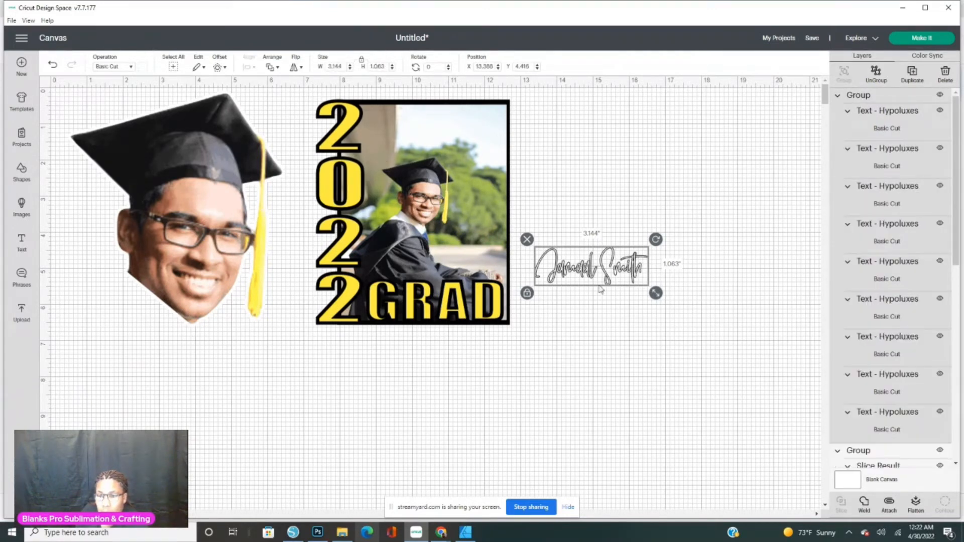
Step: Try welding the name letters and moving them onto the photo, then undo both
click(864, 504)
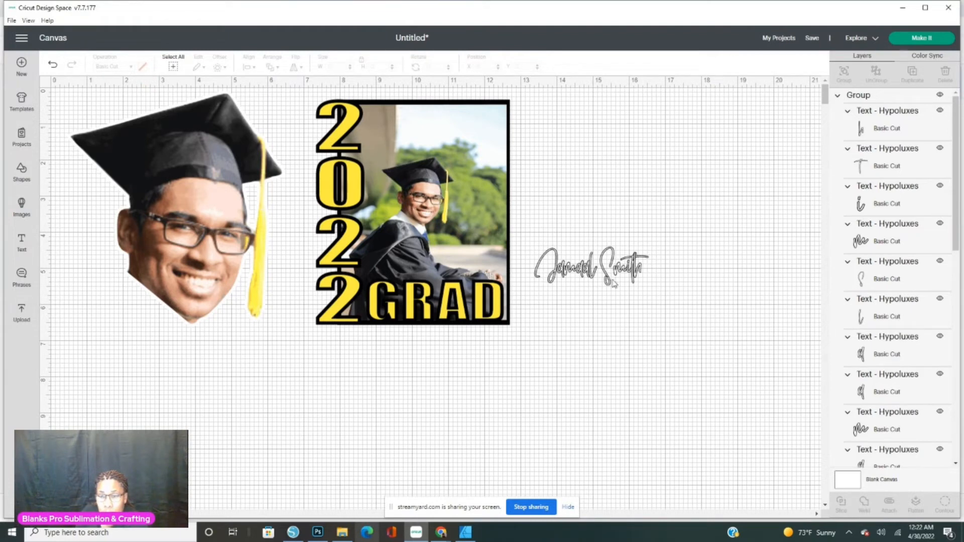
mouse_move(606, 281)
mouse_down()
mouse_move(439, 289)
mouse_move(607, 271)
mouse_up()
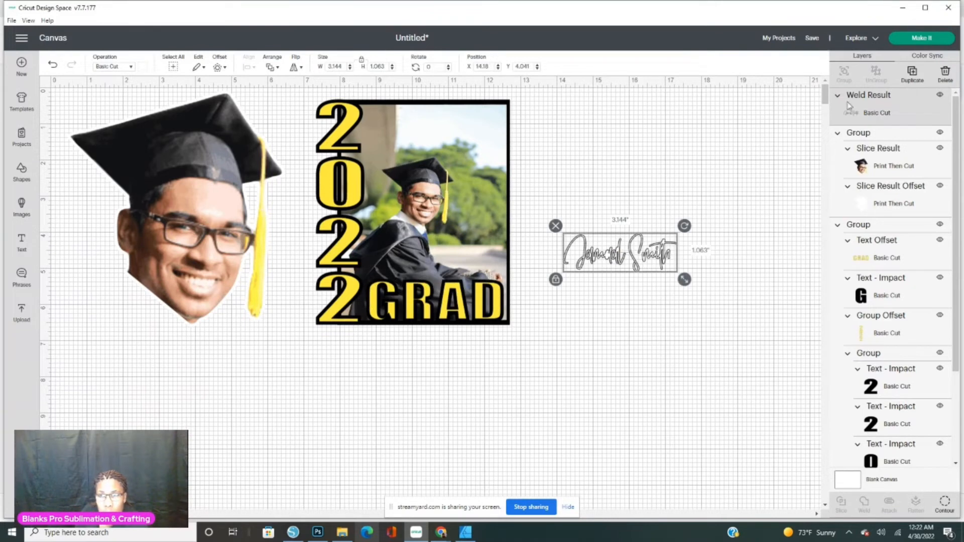
click(54, 69)
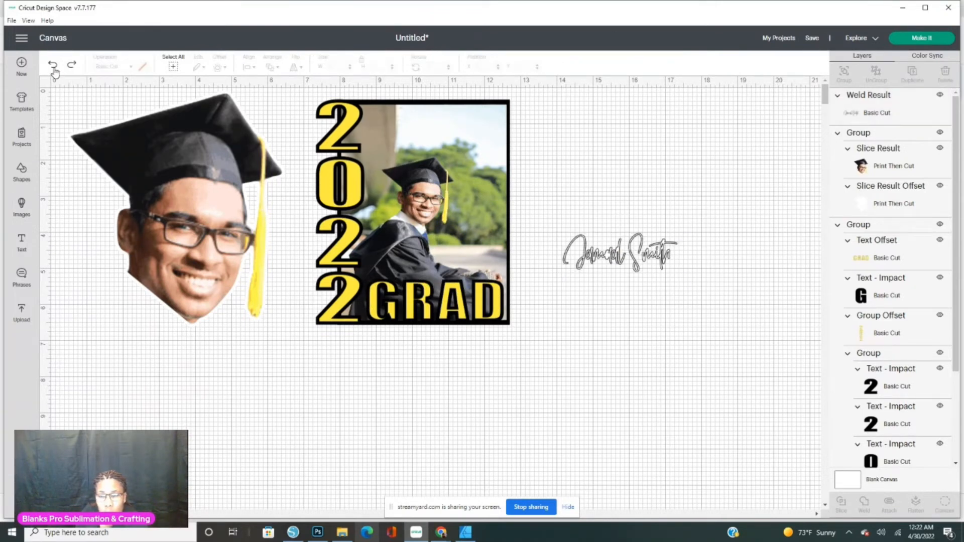
click(54, 68)
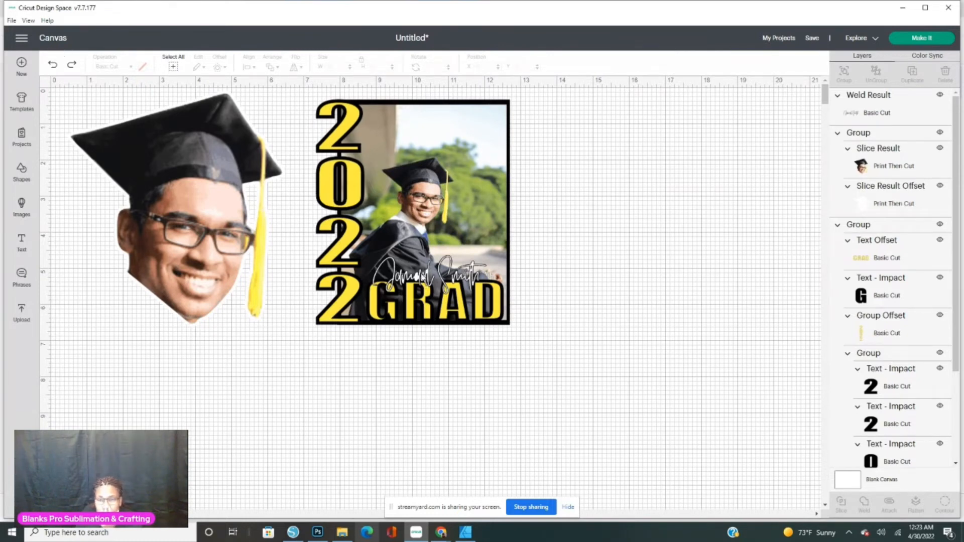
click(53, 67)
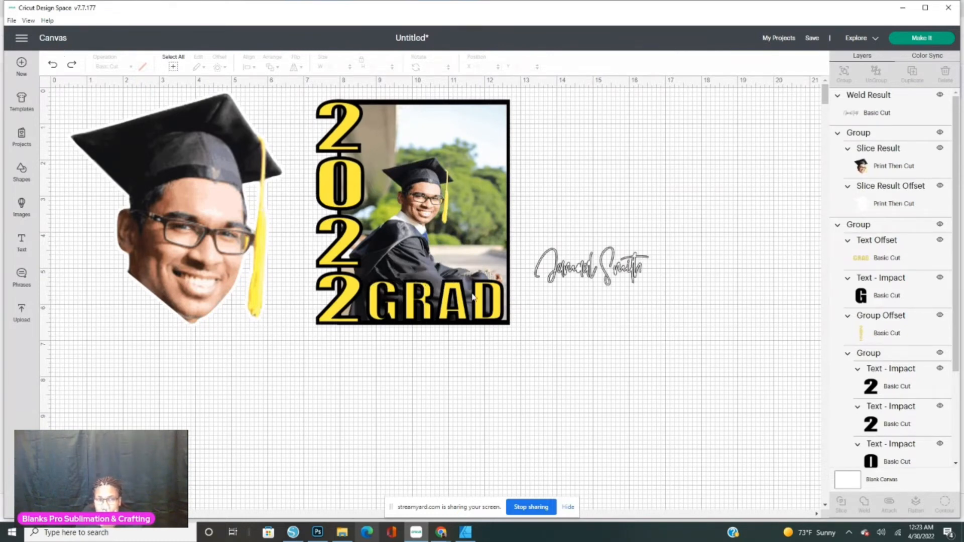
click(54, 66)
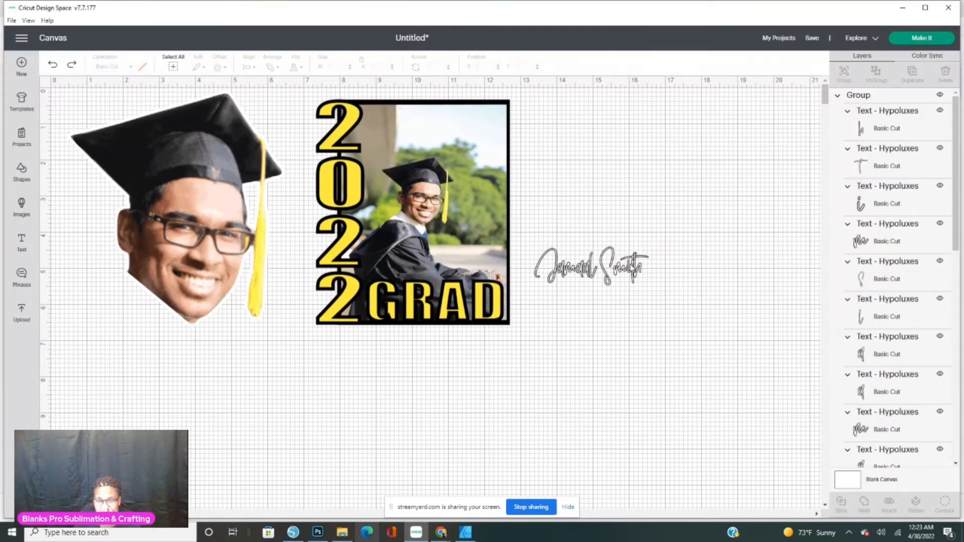
Step: Attach the grouped name letters together, test a weld, and undo it
mouse_move(535, 219)
mouse_down()
mouse_move(676, 312)
mouse_move(683, 369)
mouse_up()
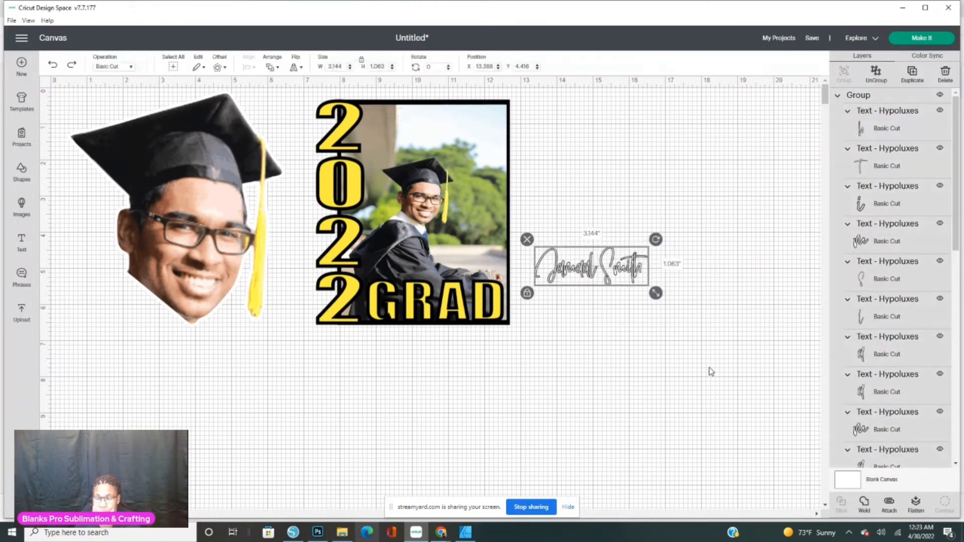
click(889, 504)
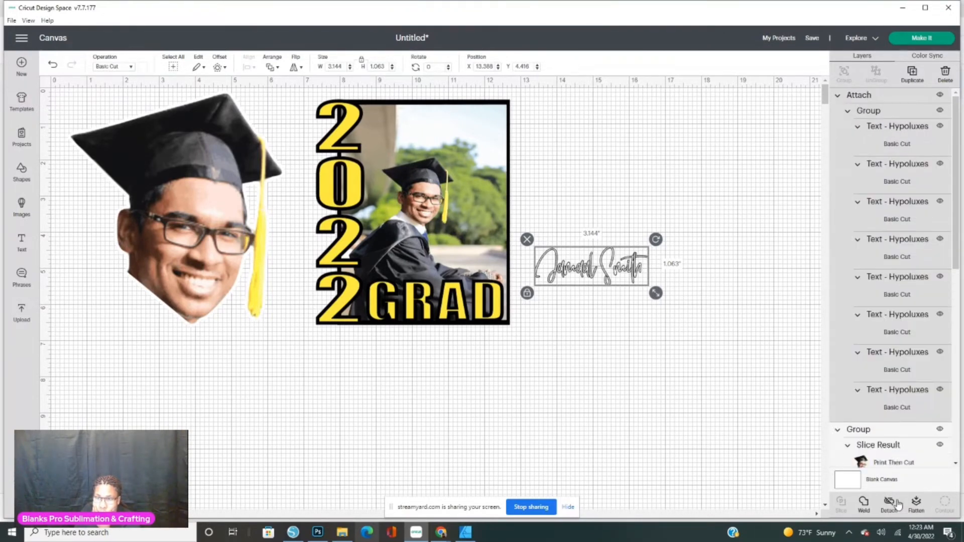
click(864, 504)
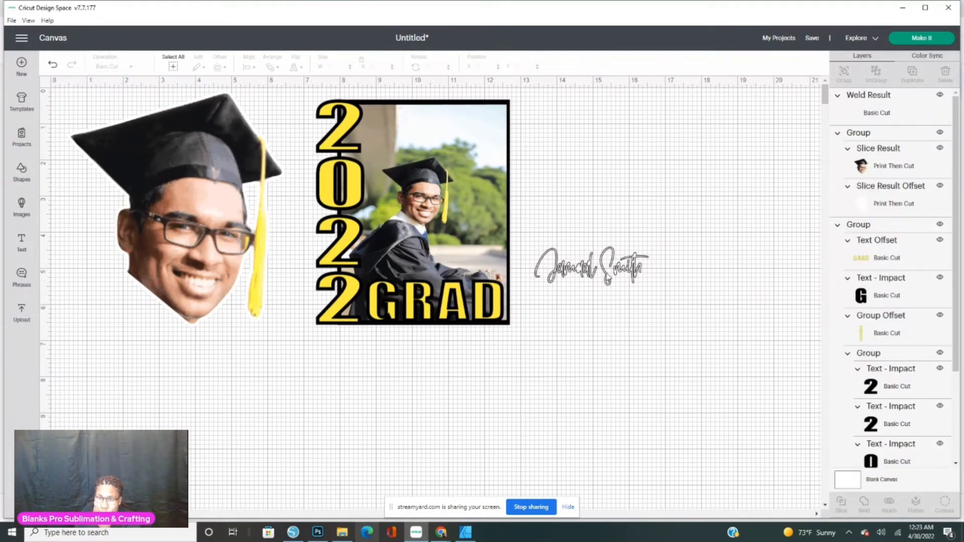
click(52, 66)
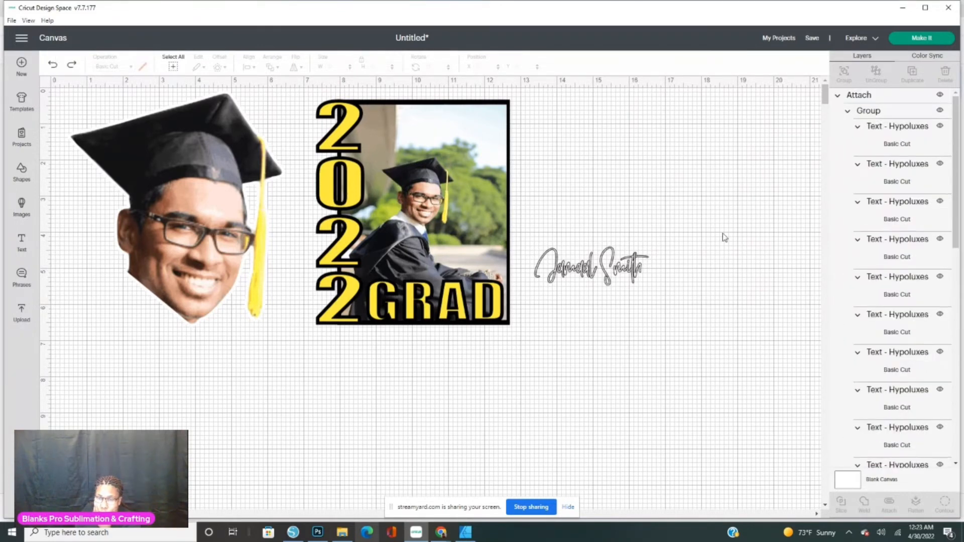
Step: Move the script name onto the photo and enlarge it over the card
drag(723, 232, 548, 329)
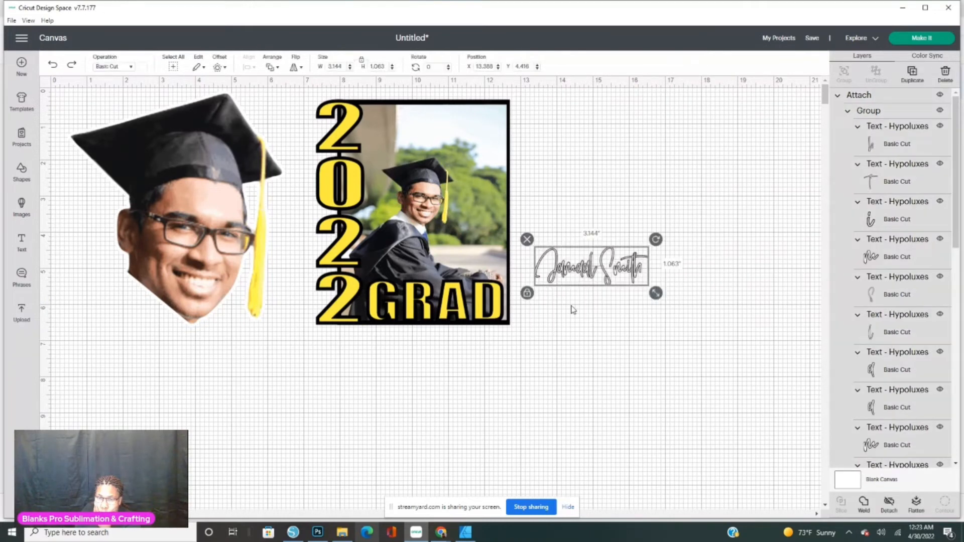
drag(603, 268, 453, 275)
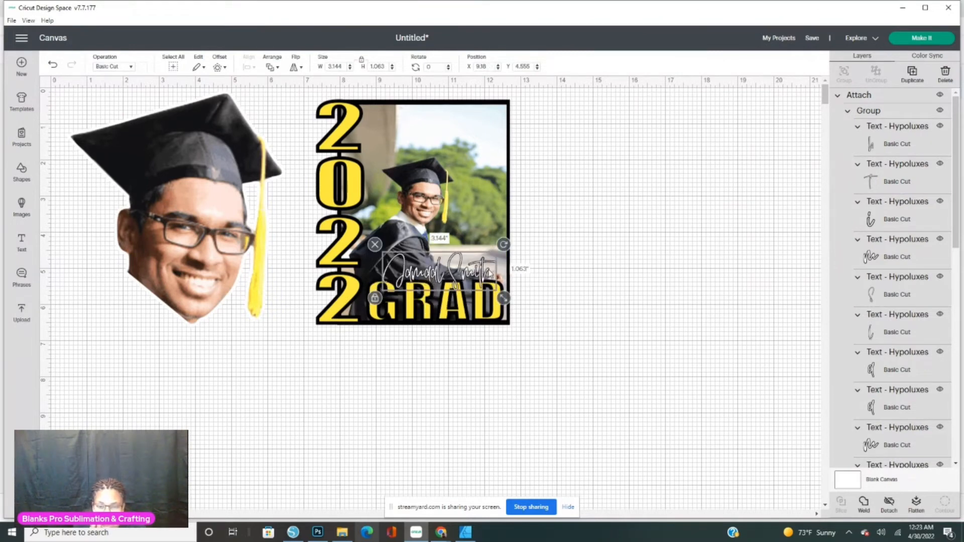
drag(503, 298, 707, 443)
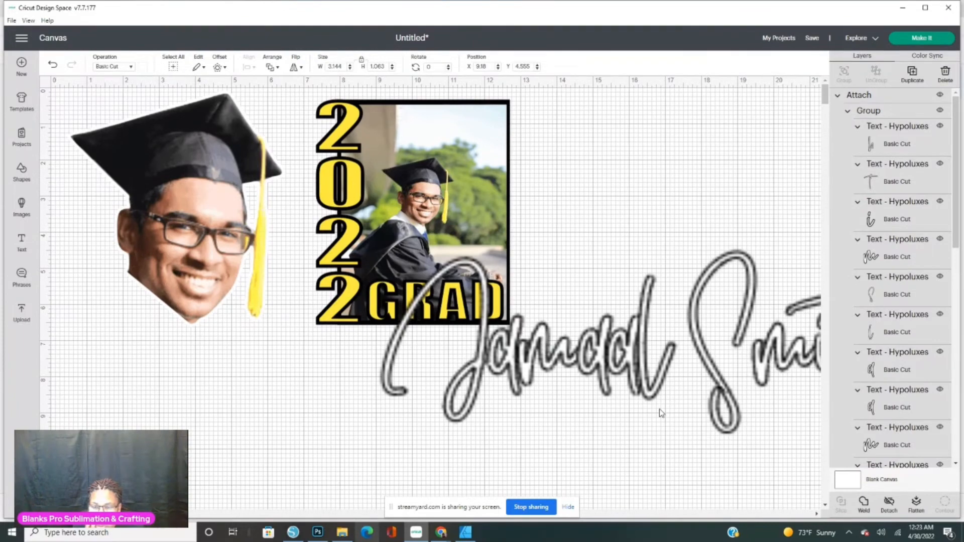
drag(646, 382, 531, 374)
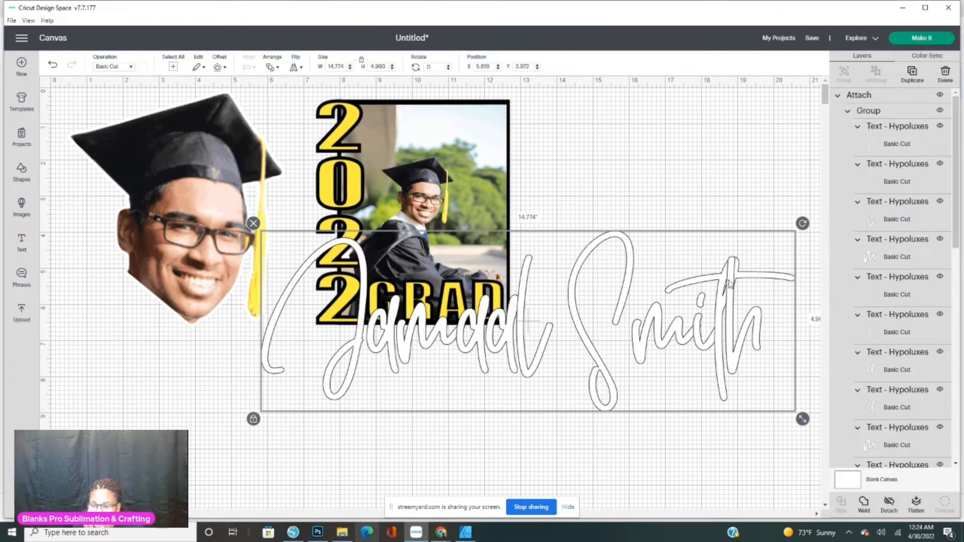
Step: Detach and flatten the name into a white Print Then Cut layer, sized 3.427 × 1.158 inches above GRAD
click(889, 502)
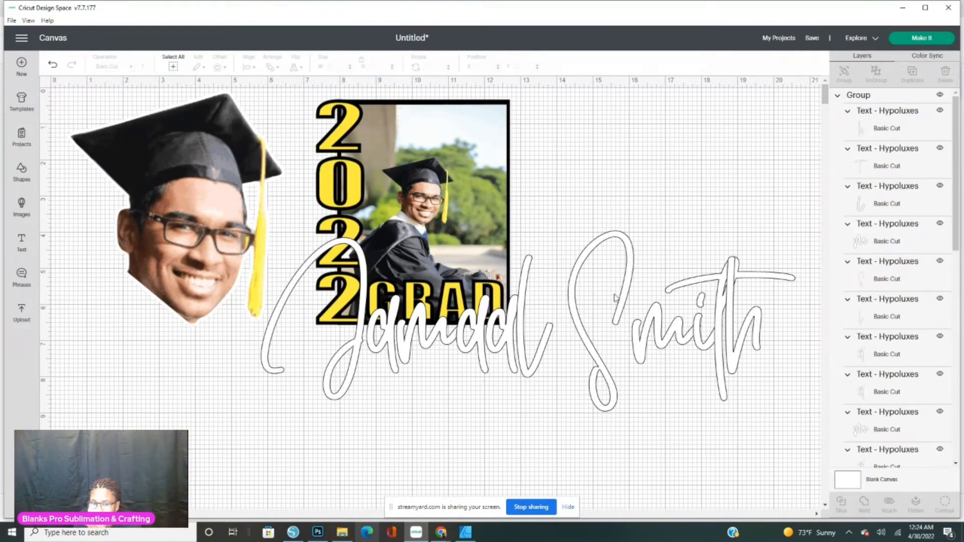
click(395, 358)
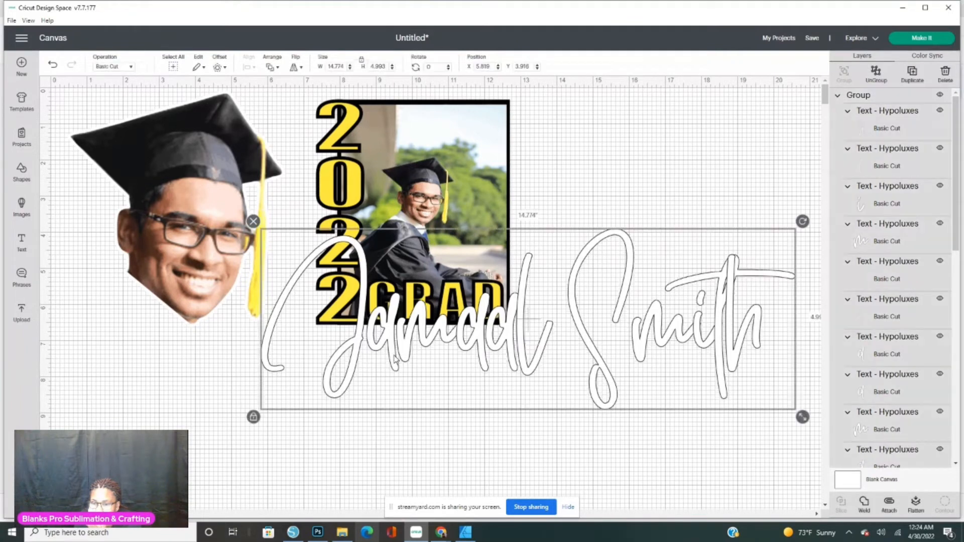
click(916, 504)
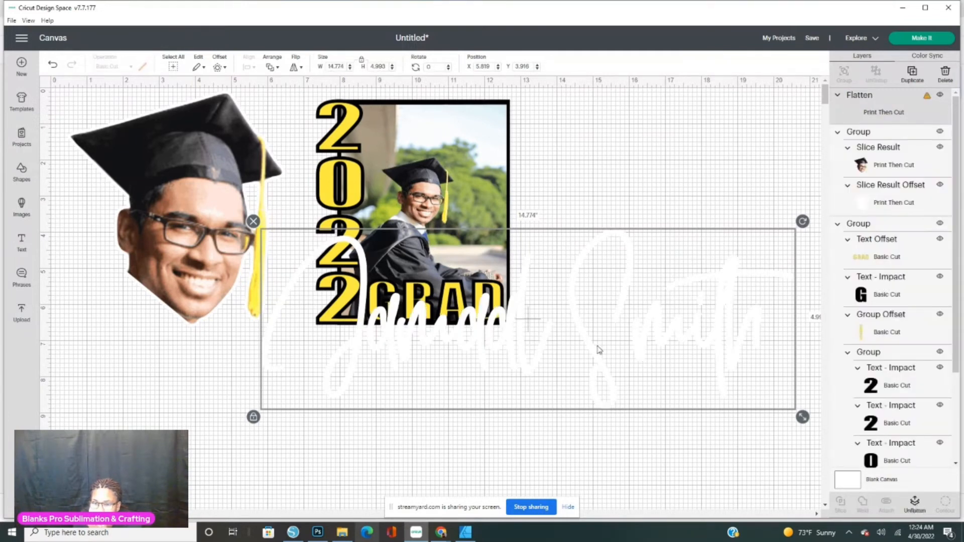
drag(802, 418, 450, 287)
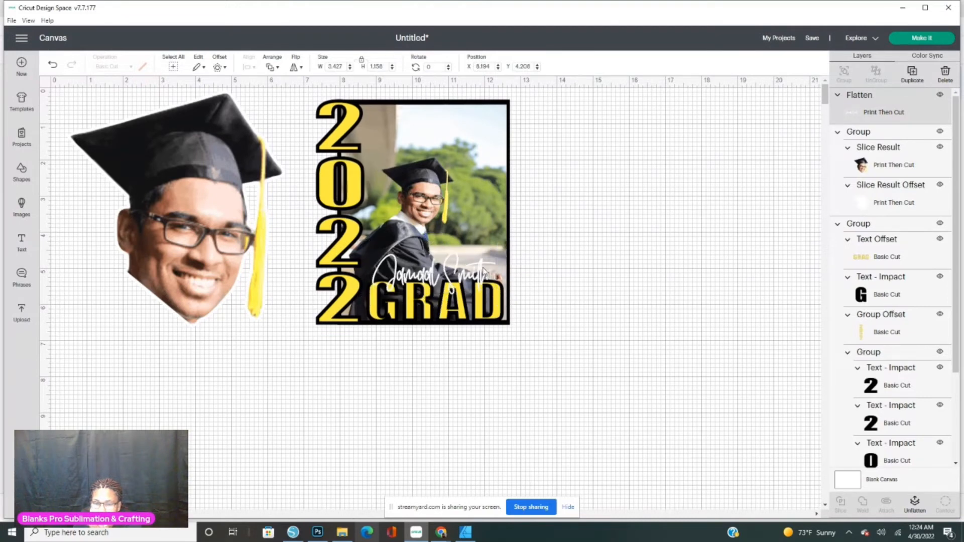
click(538, 281)
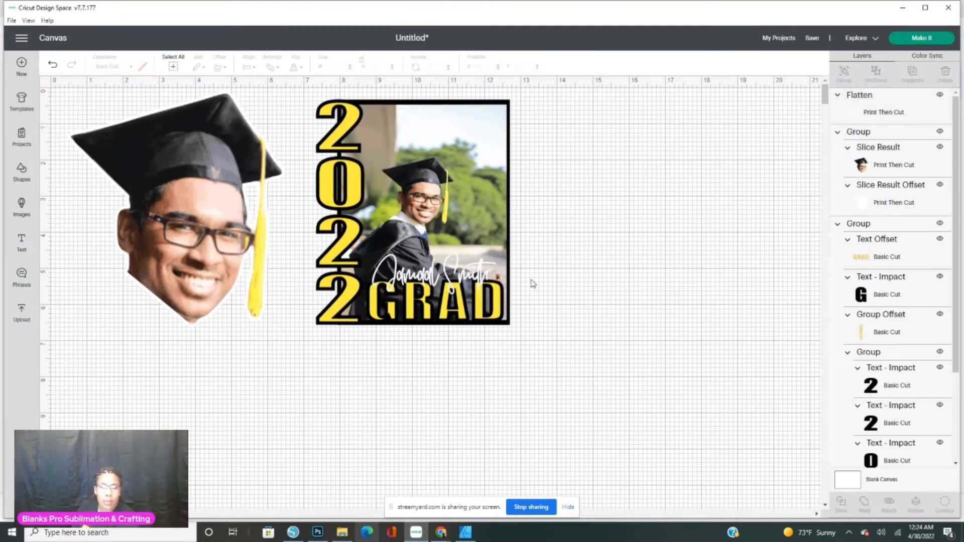
click(415, 283)
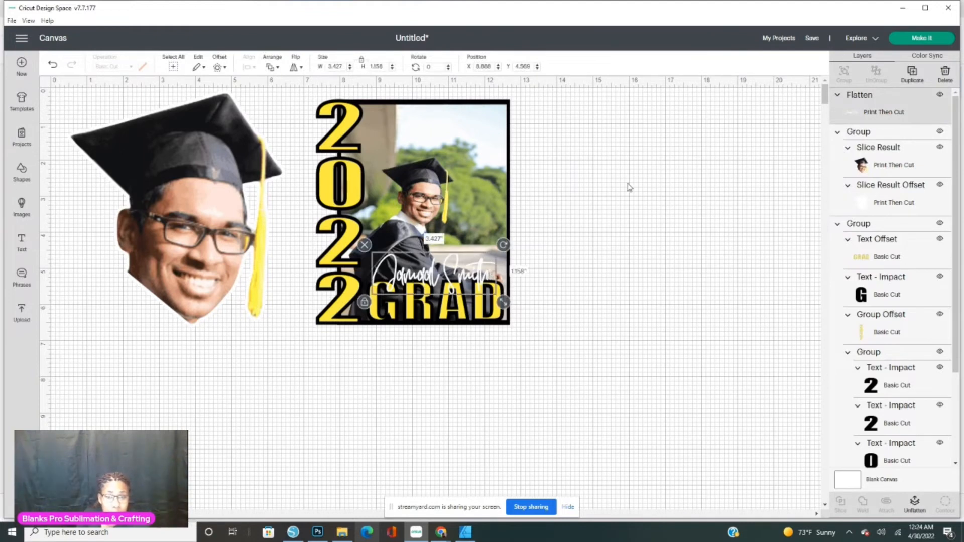
drag(623, 160, 275, 361)
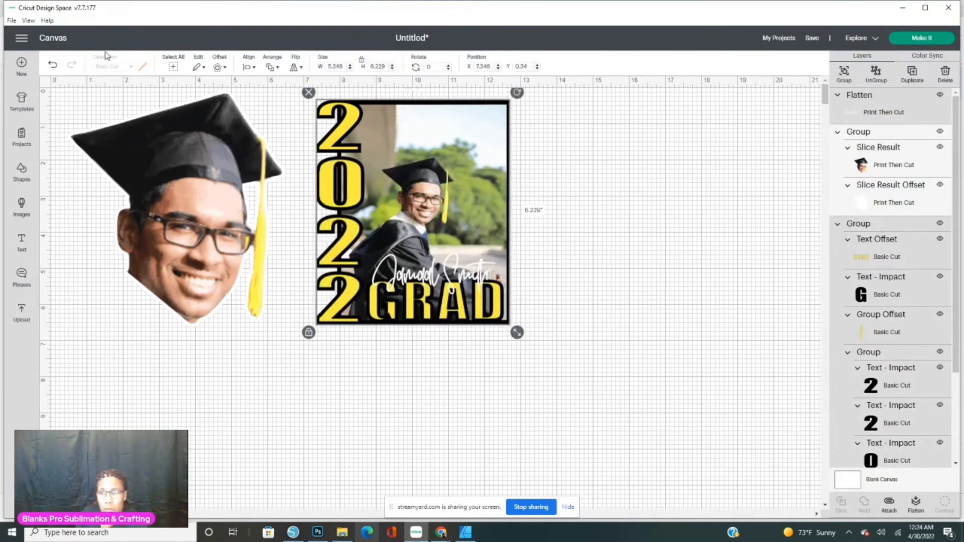
Step: Group the 2022 GRAD card with its name and flatten it into one print layer
click(846, 75)
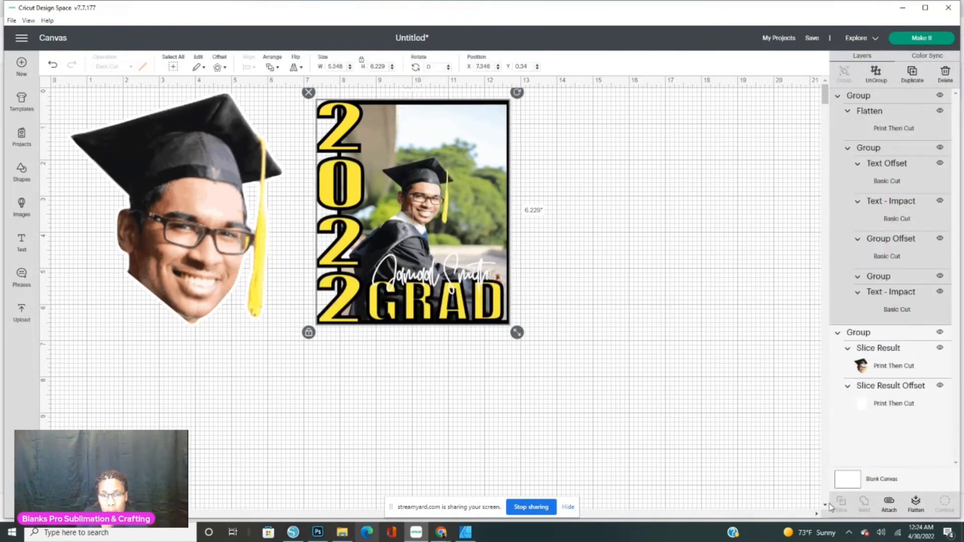
drag(648, 145, 441, 410)
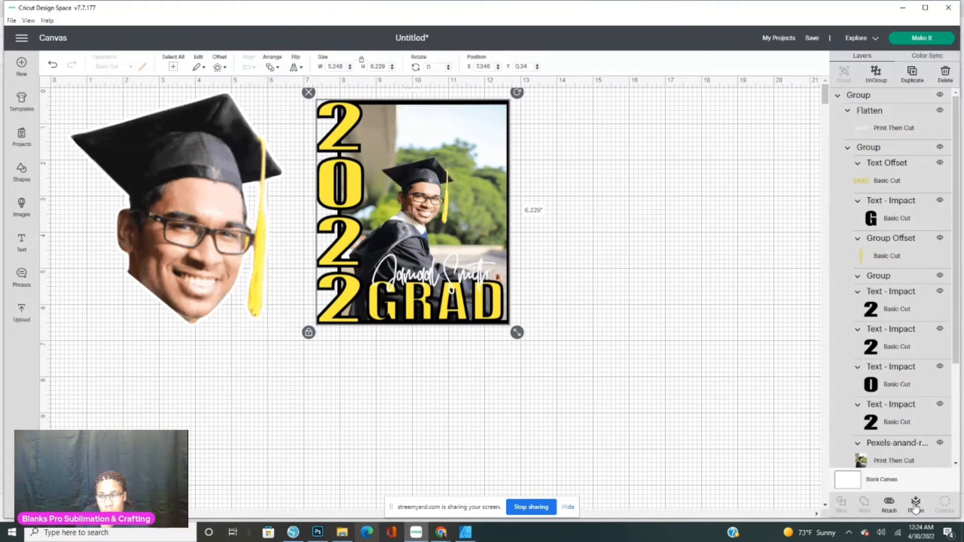
click(915, 504)
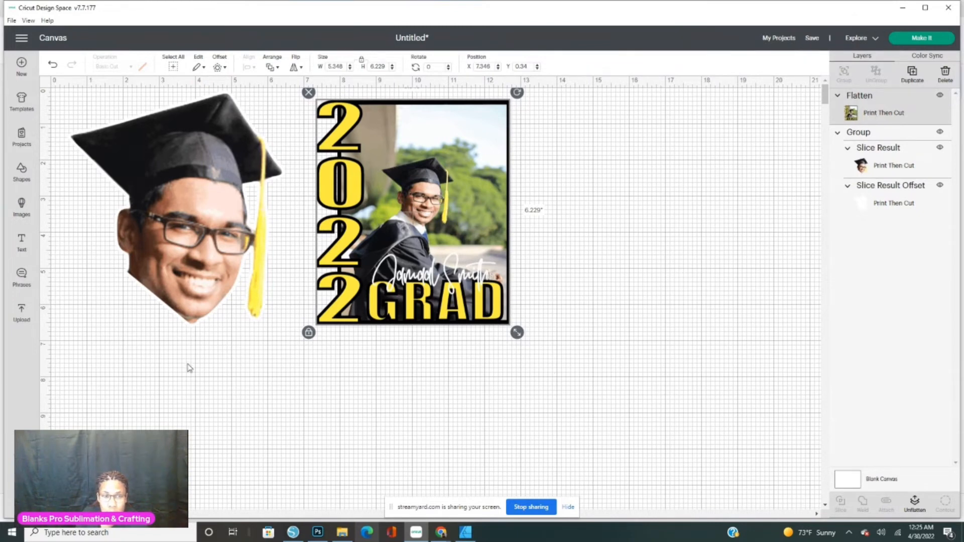
Step: Flatten the face sticker and white backing into one print layer, then nudge both items into place
drag(184, 373, 185, 147)
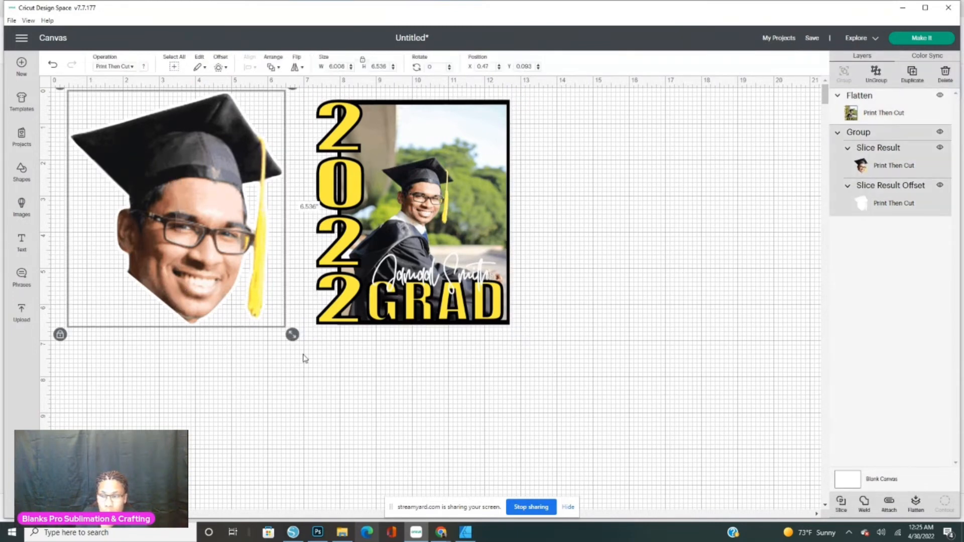
click(917, 509)
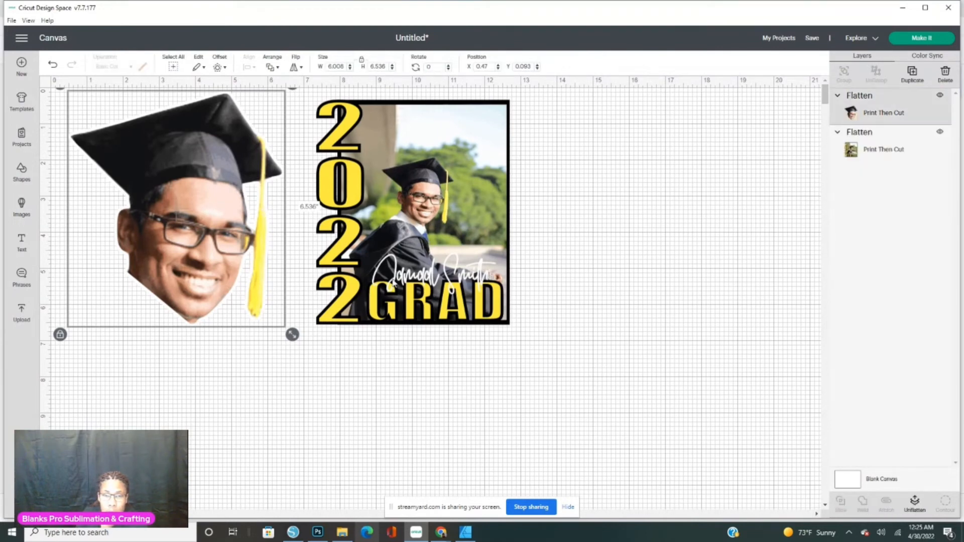
mouse_move(396, 281)
mouse_down()
mouse_move(451, 269)
mouse_move(453, 295)
mouse_move(406, 269)
mouse_move(384, 270)
mouse_up()
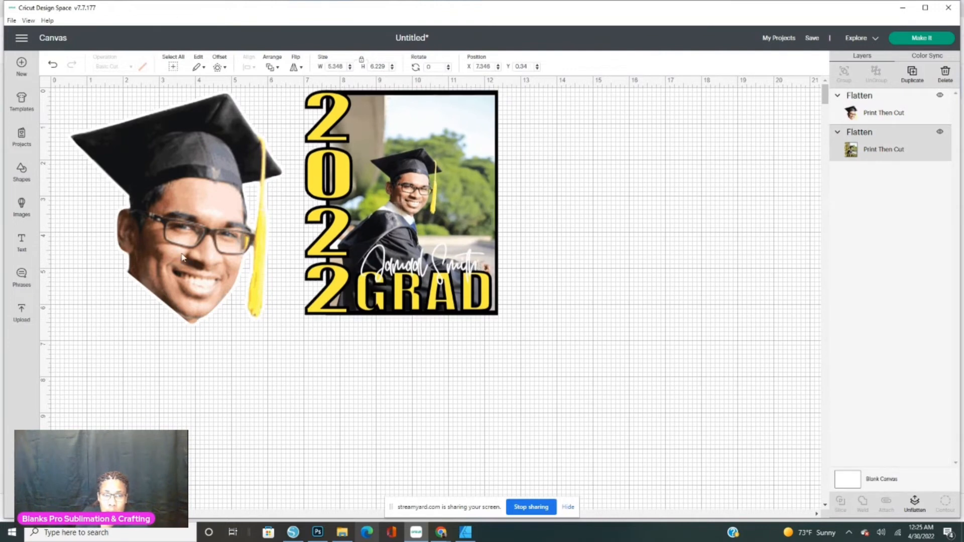
click(177, 234)
drag(177, 234, 206, 252)
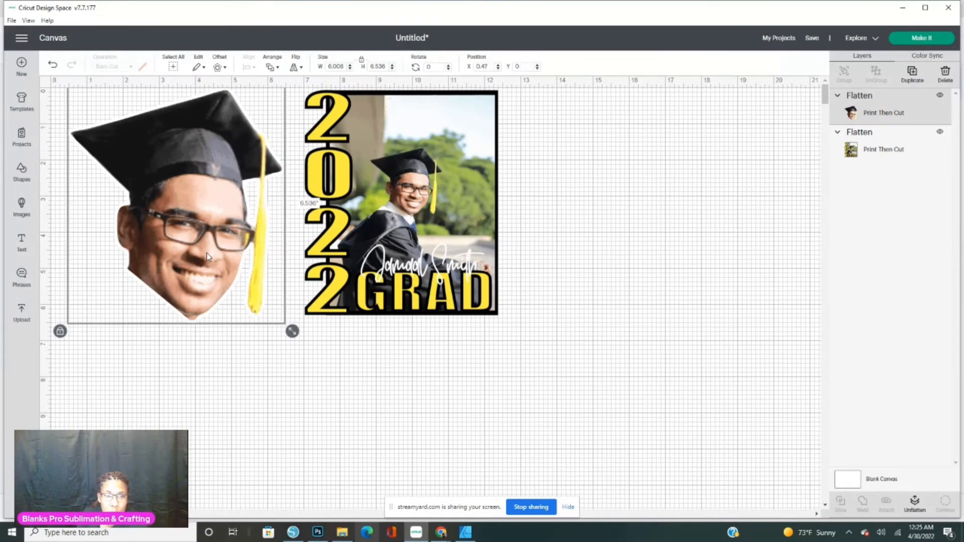
Step: Add a grey circle, enlarge it to 6.306 inches and move it over the card
click(19, 180)
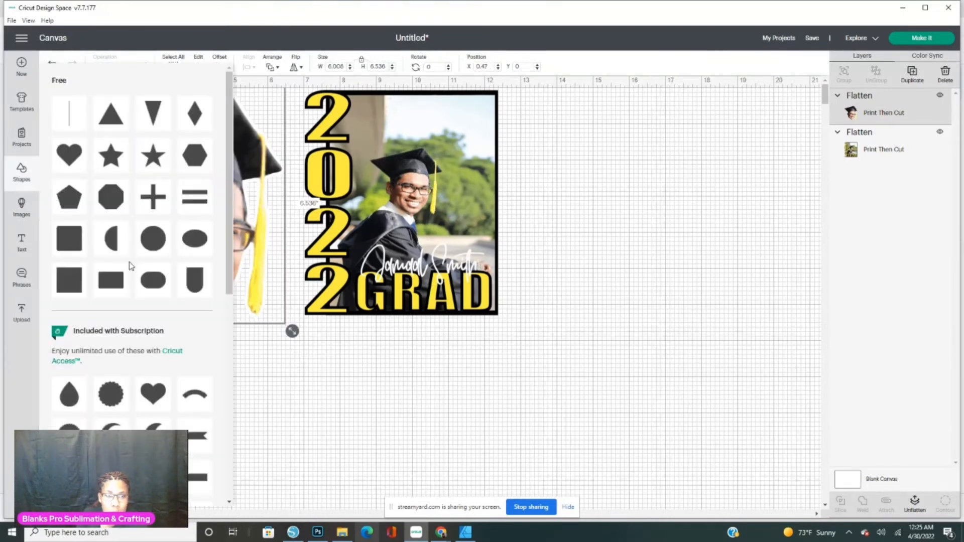
click(154, 240)
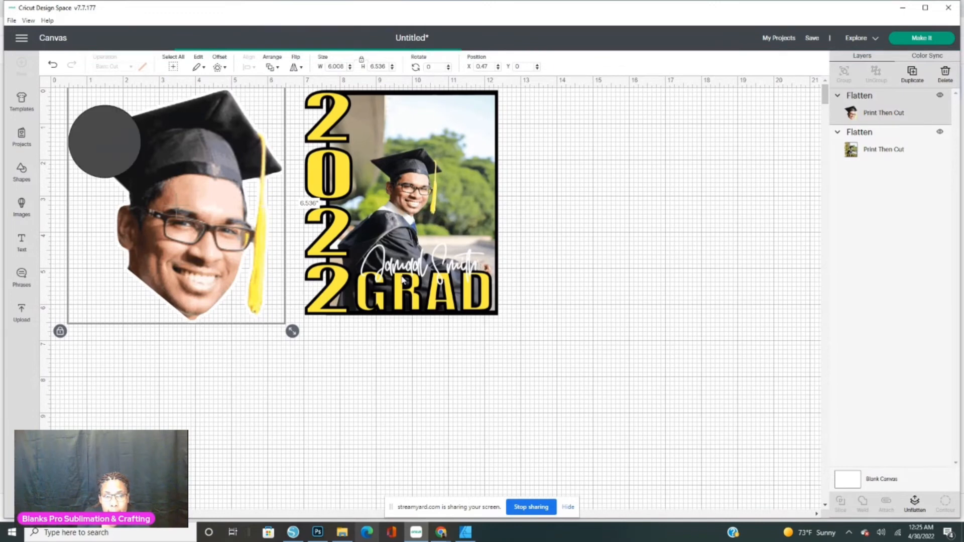
drag(140, 189, 296, 340)
drag(189, 261, 659, 246)
click(627, 315)
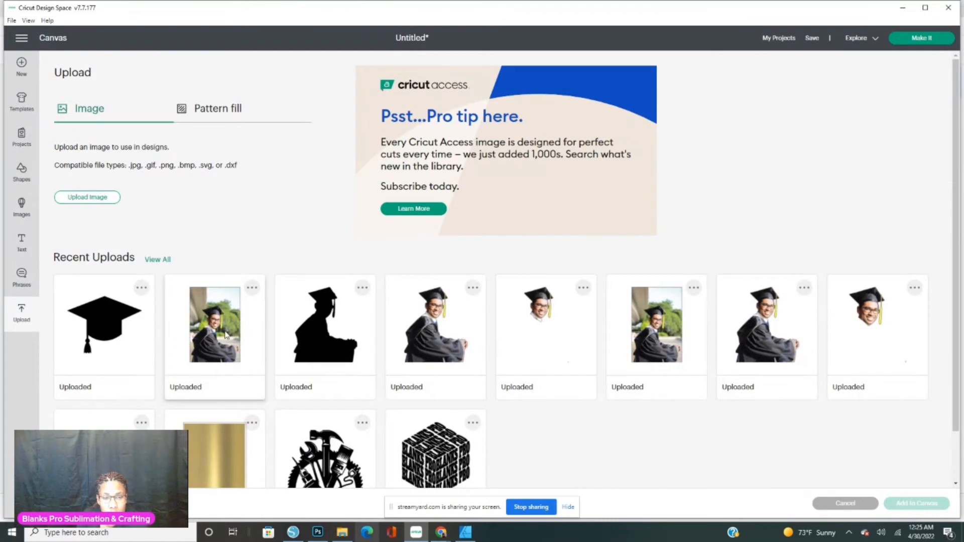
Step: Add the second Recent Uploads image, the graduation photo, to the canvas
click(195, 341)
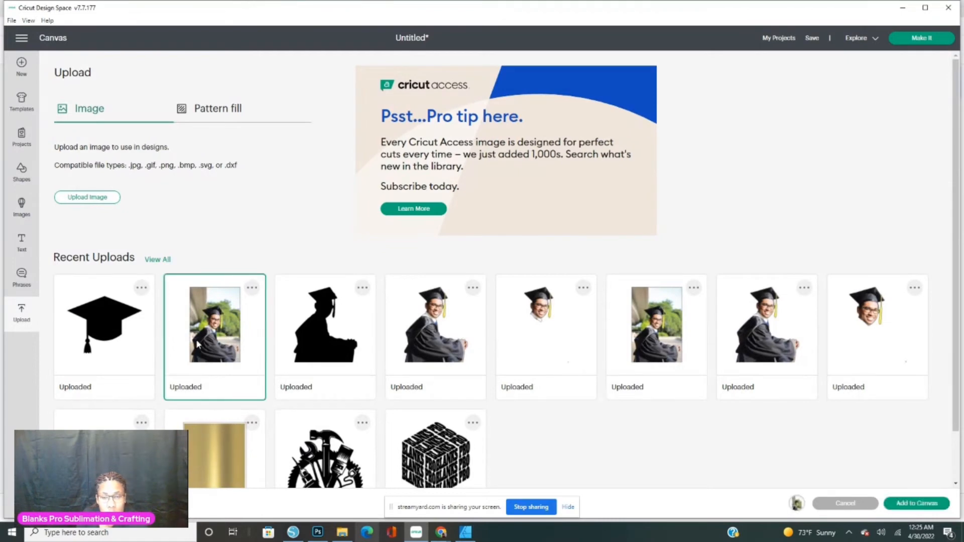
click(908, 505)
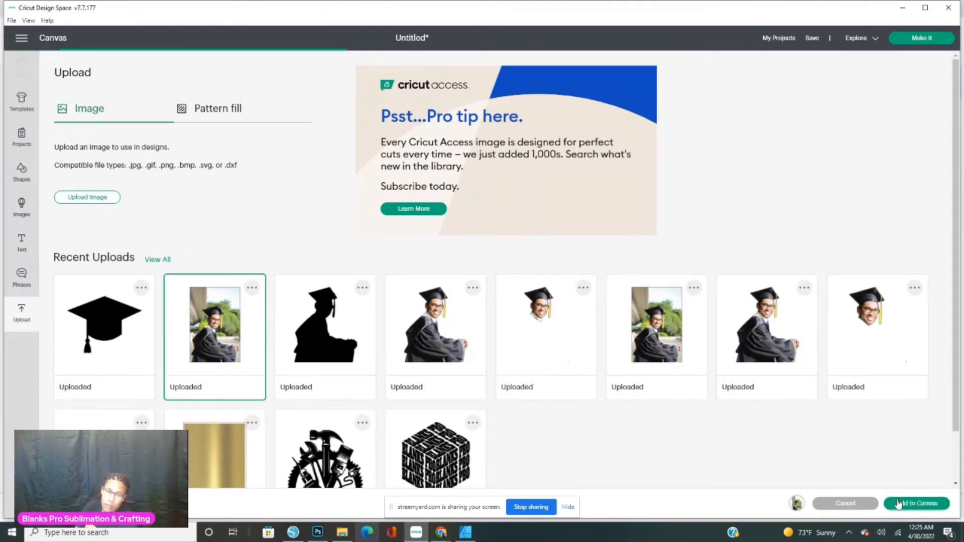
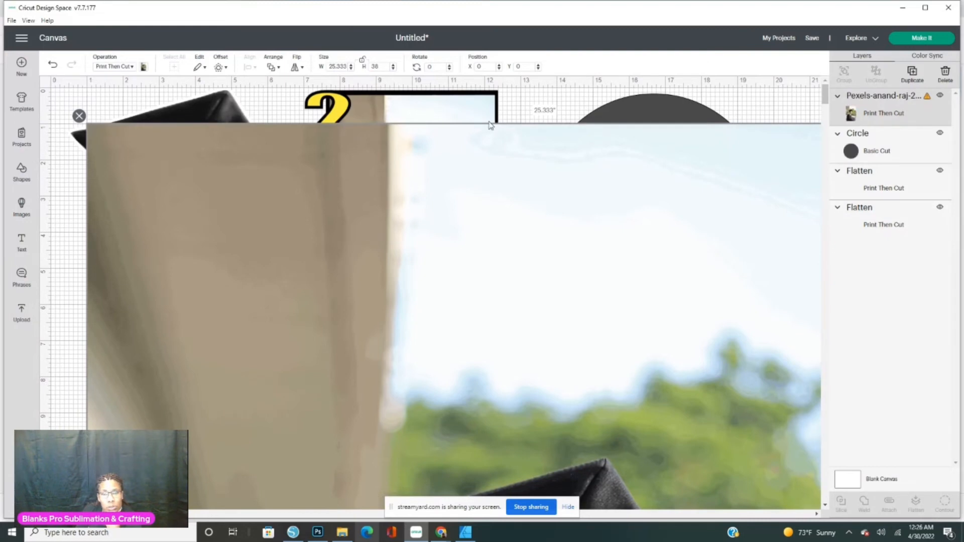
Step: Bring the oversized graduation photo into view on the canvas
drag(681, 221, 663, 290)
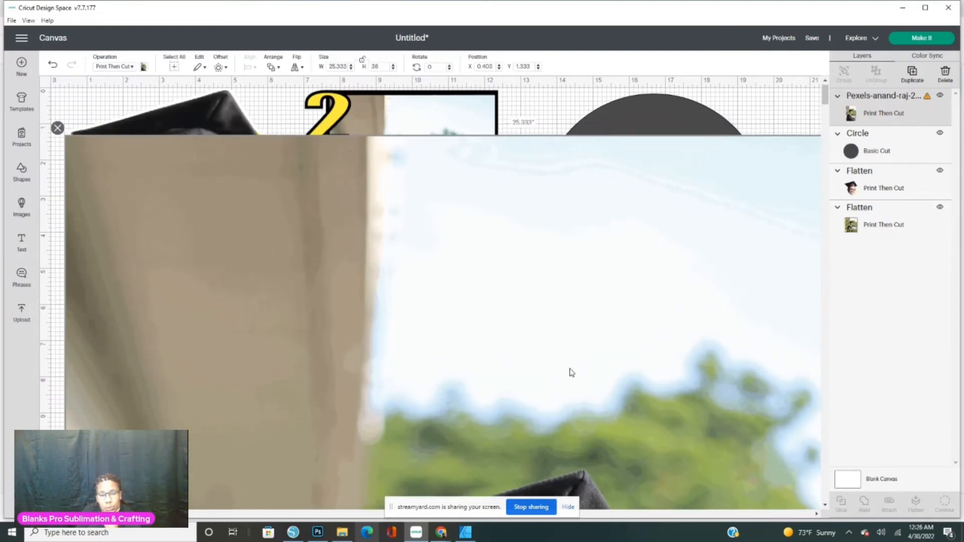
scroll(572, 373, down, 3)
scroll(434, 298, up, 3)
drag(83, 514, 147, 513)
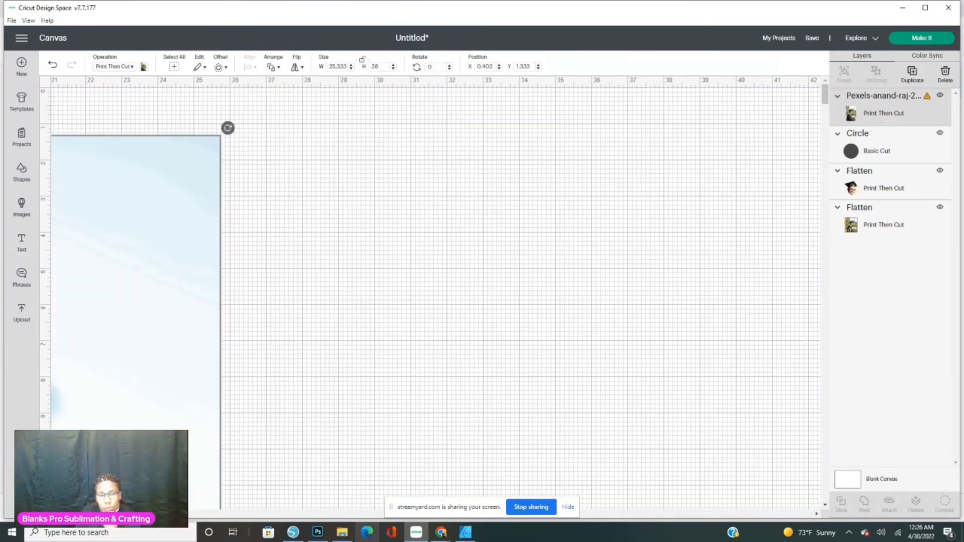
scroll(658, 221, left, 5)
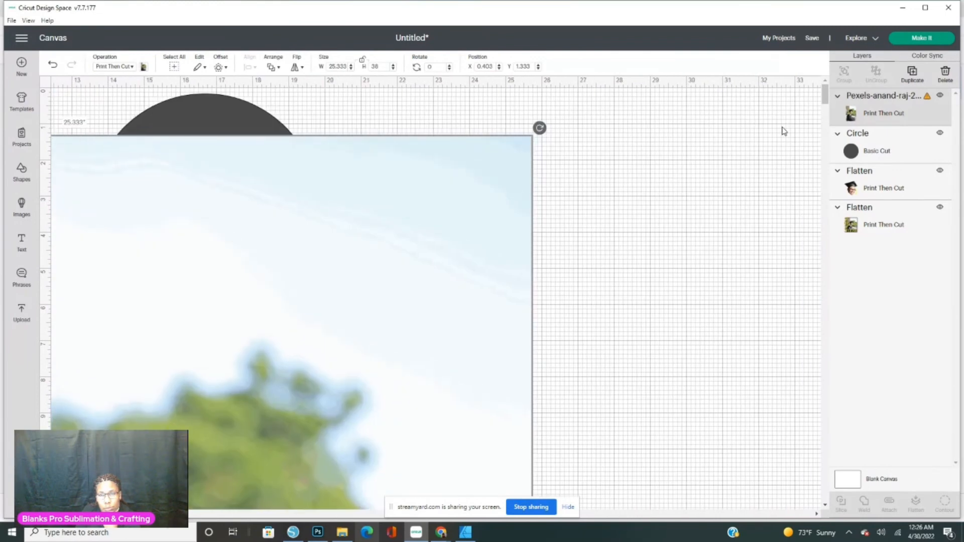
drag(823, 100, 816, 154)
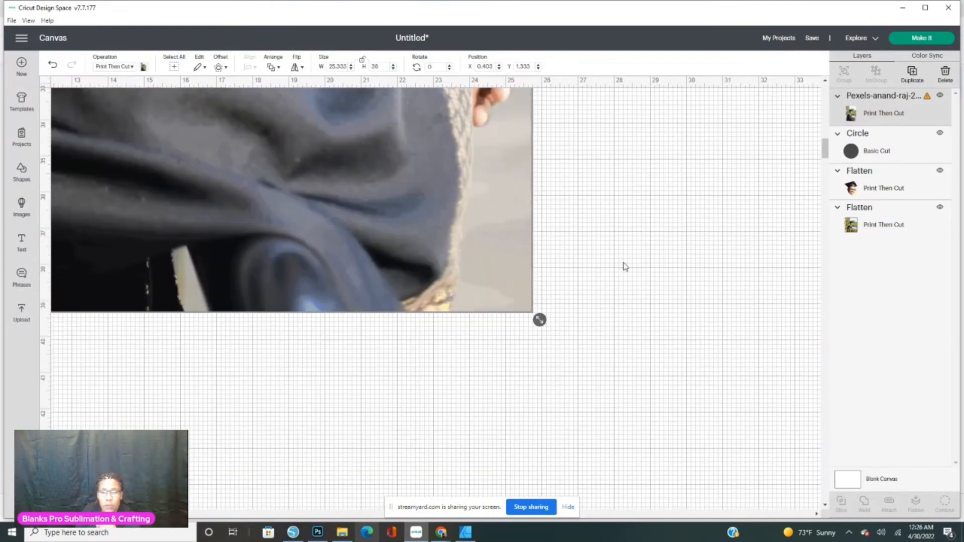
drag(540, 320, 383, 146)
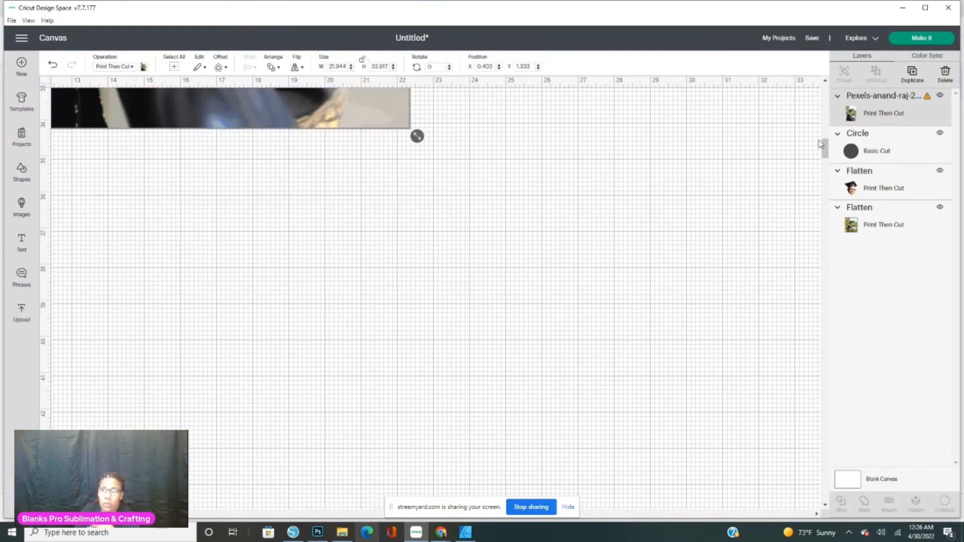
mouse_move(824, 147)
mouse_down()
mouse_move(828, 120)
mouse_move(826, 148)
mouse_up()
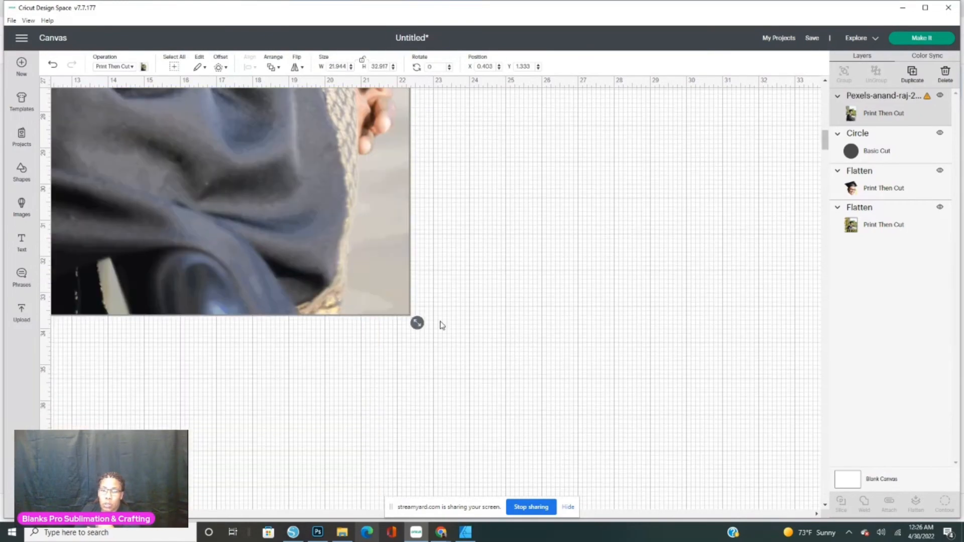
drag(410, 320, 150, 149)
mouse_move(828, 146)
mouse_down()
mouse_move(828, 121)
mouse_move(828, 134)
mouse_up()
drag(211, 220, 596, 309)
Step: Shrink the graduation photo proportionally to about 5.77 × 8.65 in
drag(625, 438, 256, 179)
drag(314, 176, 594, 351)
drag(782, 379, 456, 186)
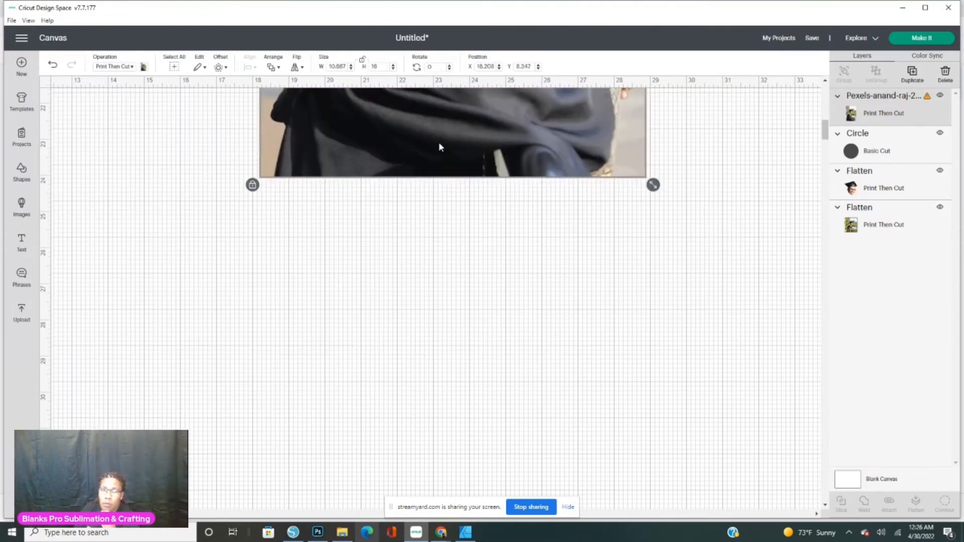
drag(438, 146, 456, 364)
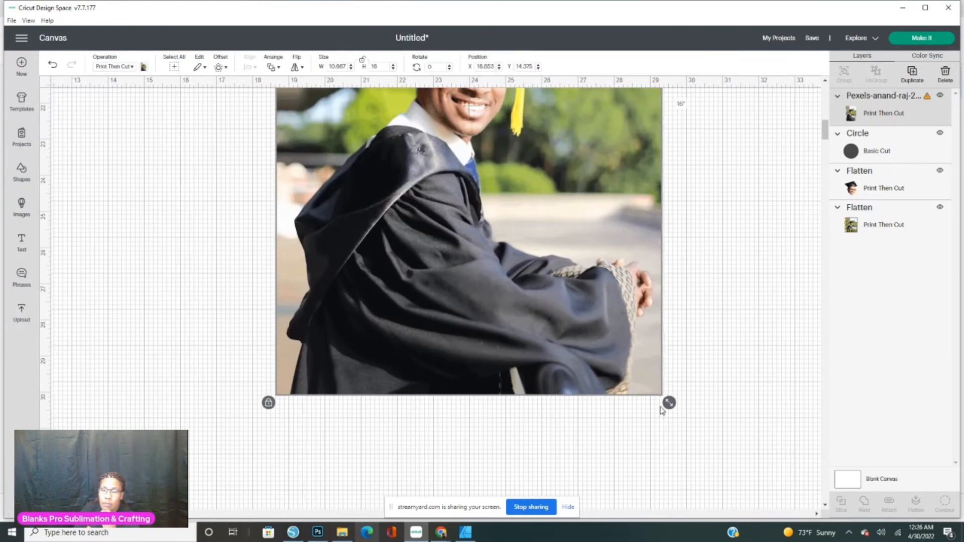
drag(669, 403, 383, 199)
drag(588, 405, 450, 275)
drag(420, 206, 462, 330)
drag(546, 393, 574, 436)
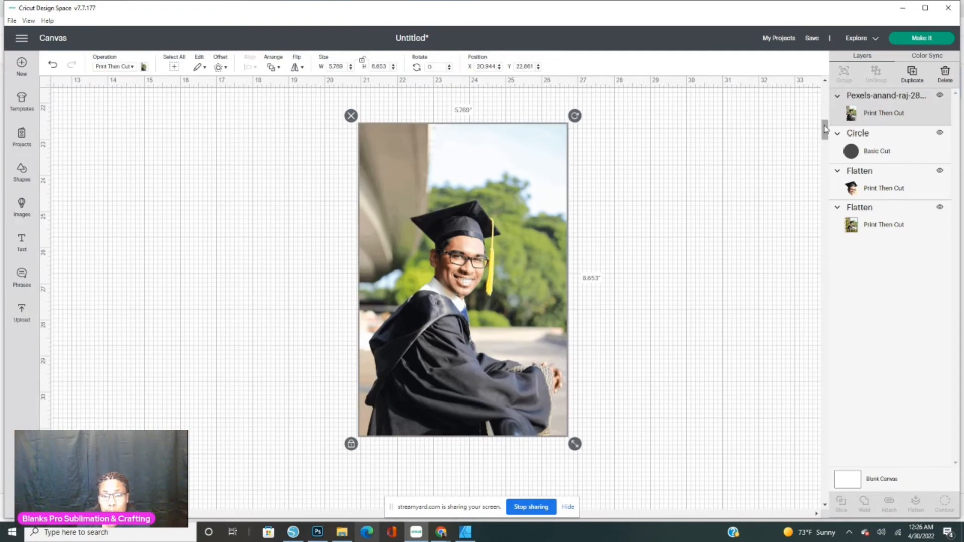
mouse_move(825, 130)
mouse_down()
mouse_move(824, 149)
mouse_move(823, 129)
mouse_move(825, 136)
mouse_up()
Step: Shrink the photo to 4.56 × 6.84 in and move it up and left
click(815, 160)
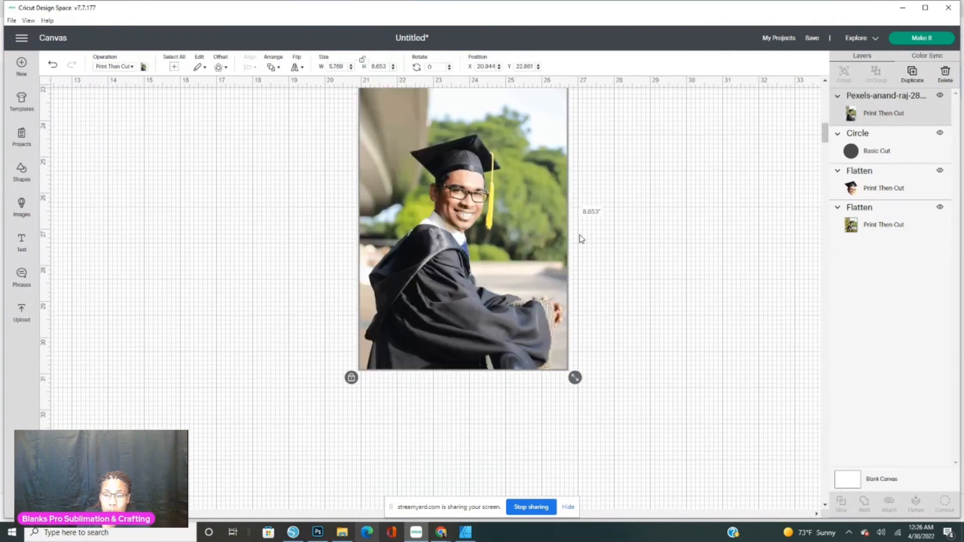
drag(574, 376, 531, 311)
drag(824, 135, 824, 129)
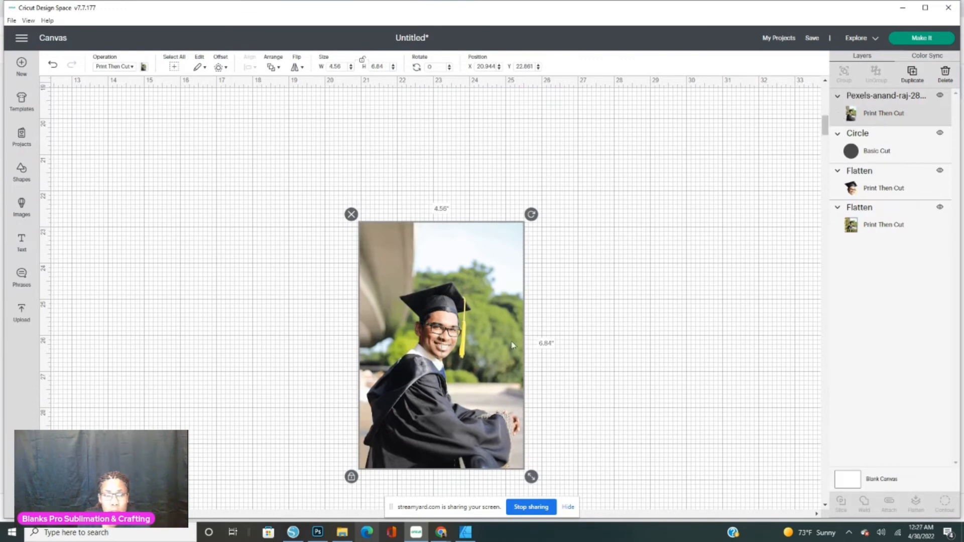
drag(433, 356, 186, 247)
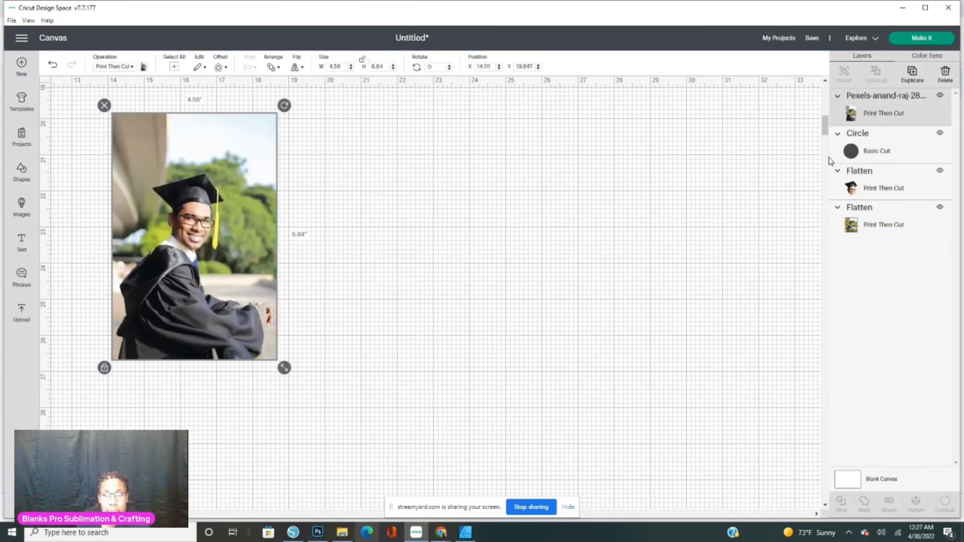
drag(825, 128, 825, 123)
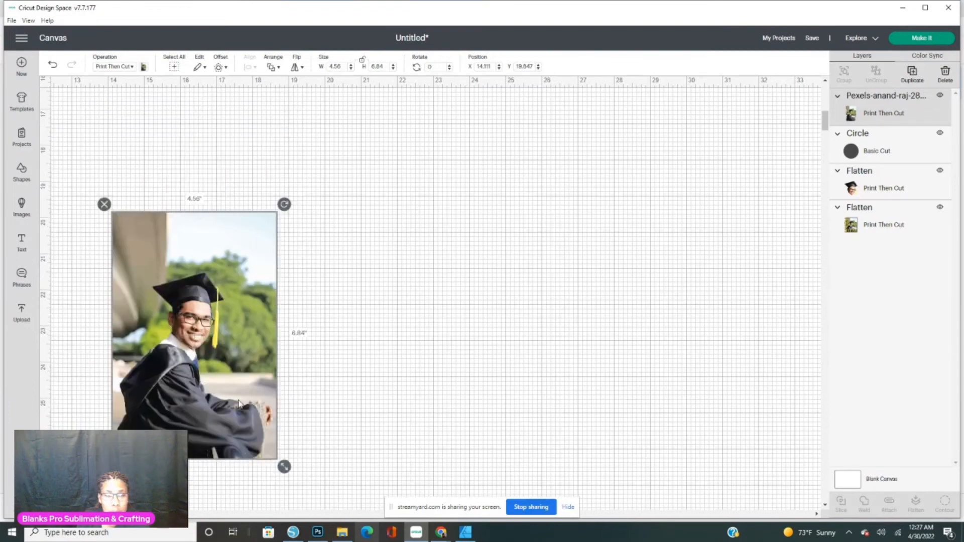
drag(186, 401, 183, 290)
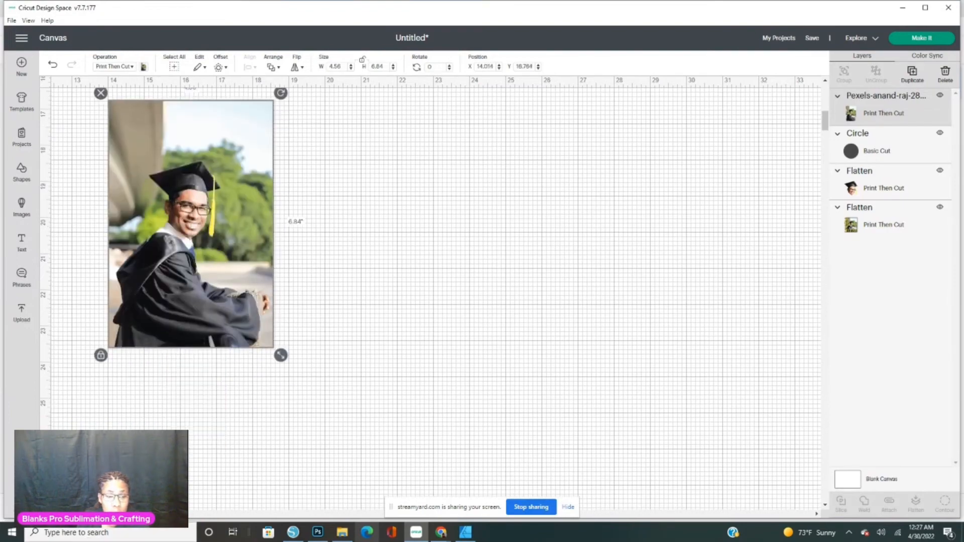
drag(125, 517, 86, 517)
Step: Position the photo over the grey circle, right of the 2022 GRAD design
drag(629, 295, 197, 309)
drag(826, 127, 827, 123)
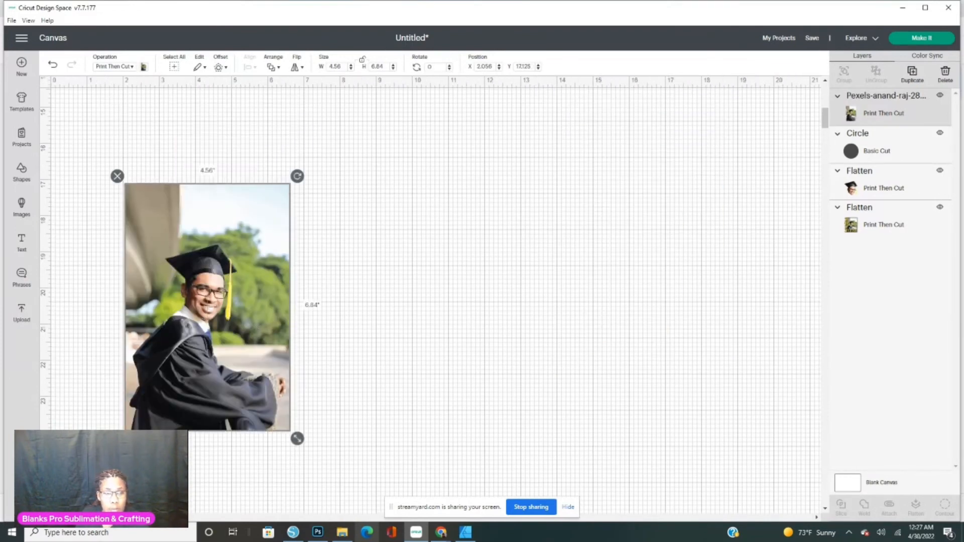
drag(254, 322, 206, 227)
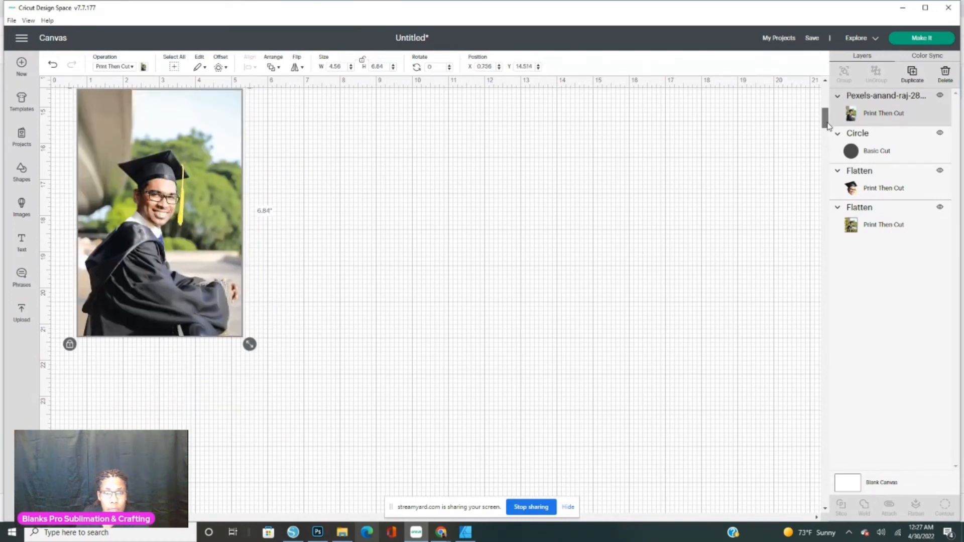
scroll(330, 216, up, 8)
drag(205, 474, 651, 138)
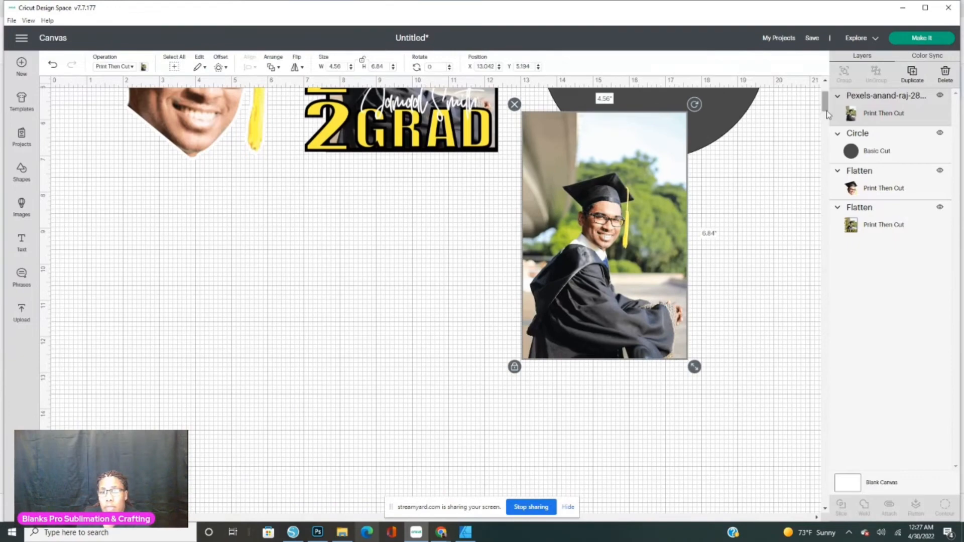
scroll(695, 340, up, 4)
drag(602, 436, 618, 250)
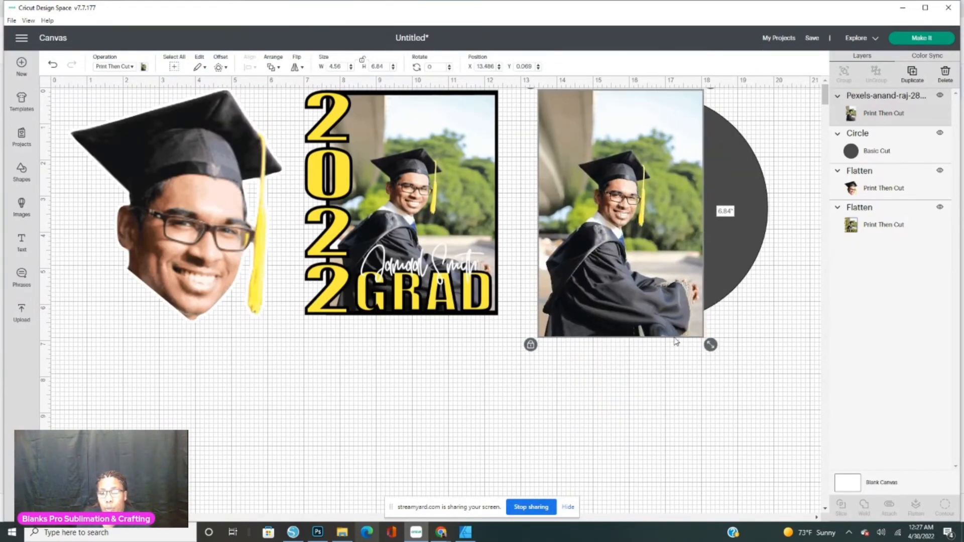
Step: Enlarge the photo to about 6.84 × 10.26 in and move the circle down behind it
drag(710, 344, 789, 374)
drag(712, 274, 713, 344)
drag(671, 128, 681, 242)
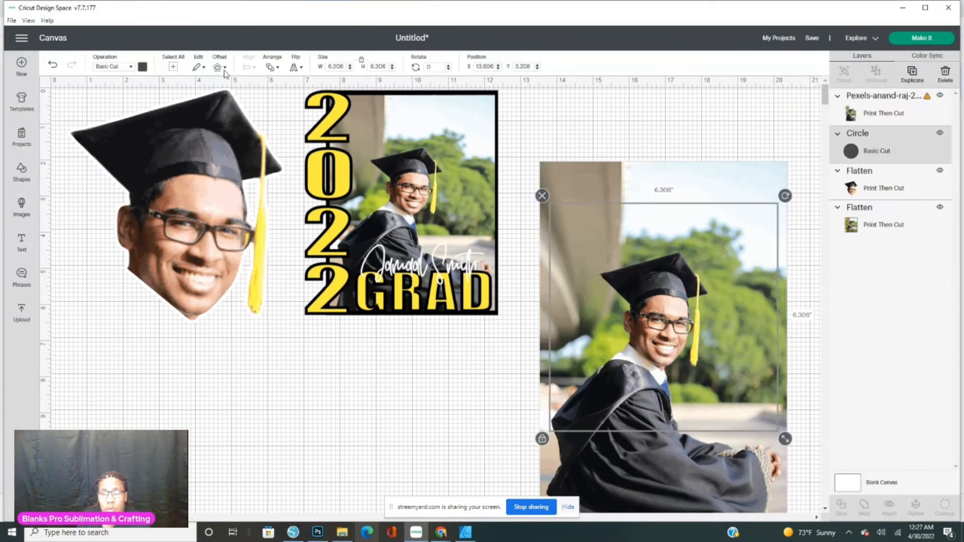
Step: Bring the circle forward over the graduate's face and shoulders, then bring the photo back to front
click(280, 72)
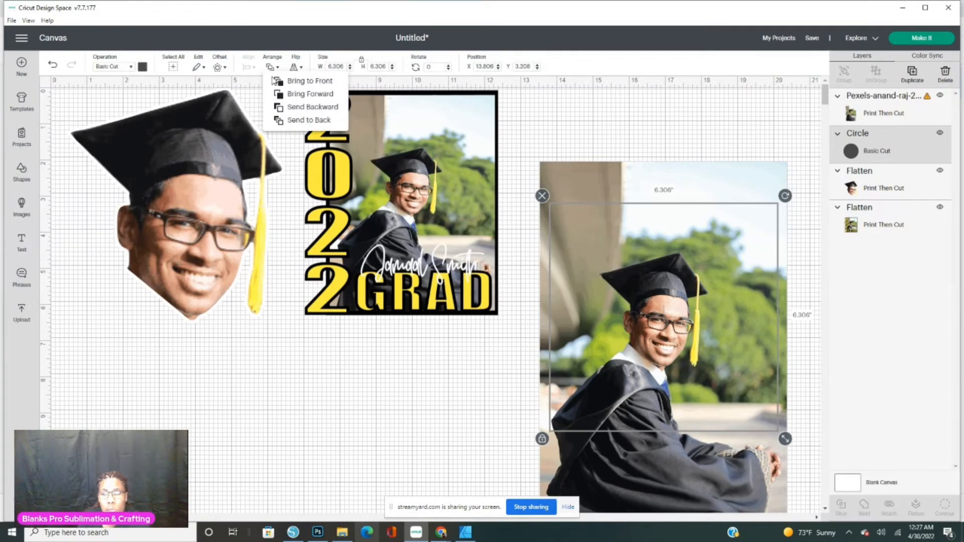
click(310, 94)
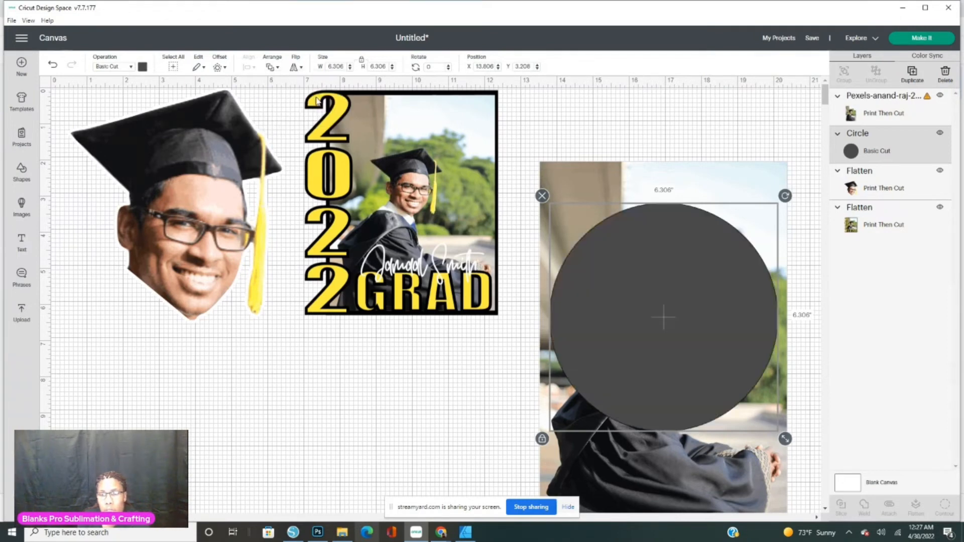
drag(663, 311, 655, 343)
click(495, 378)
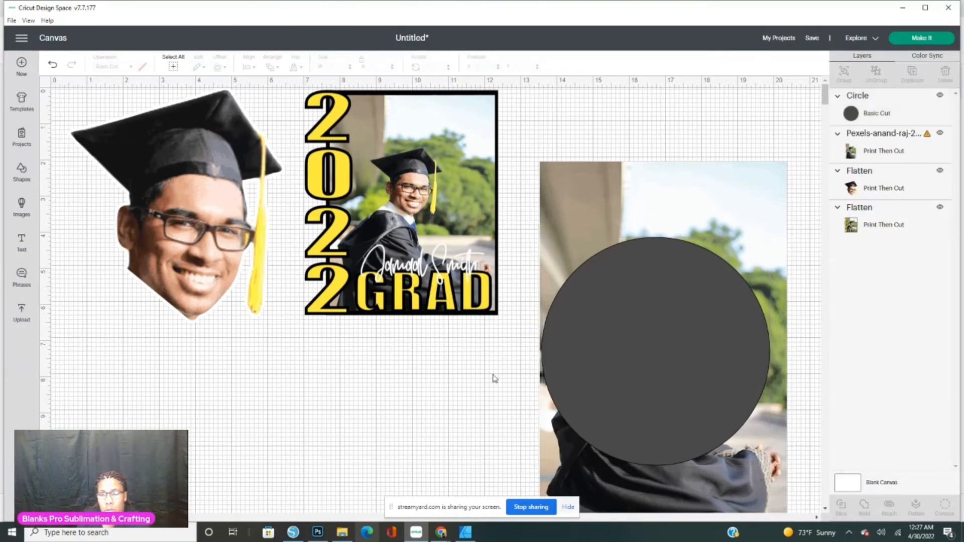
click(604, 190)
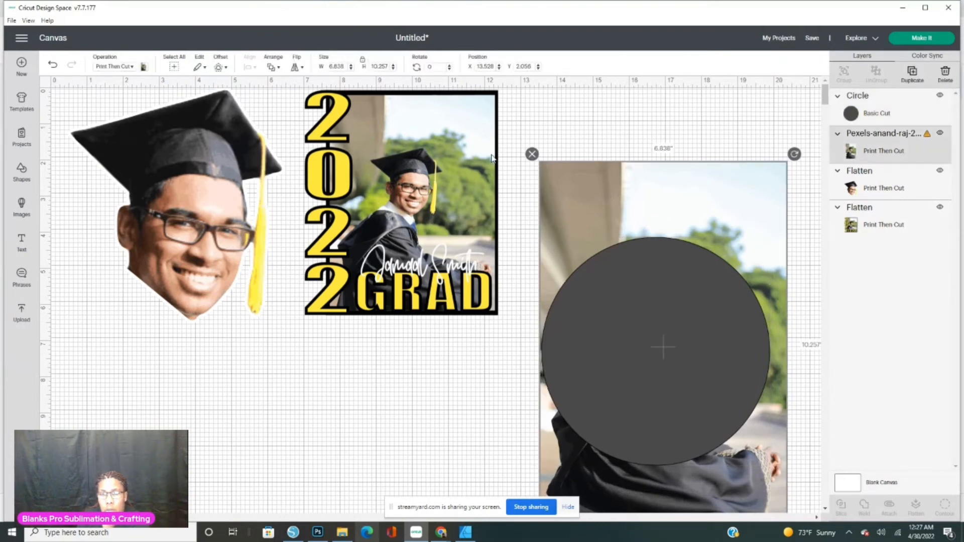
click(275, 68)
click(301, 80)
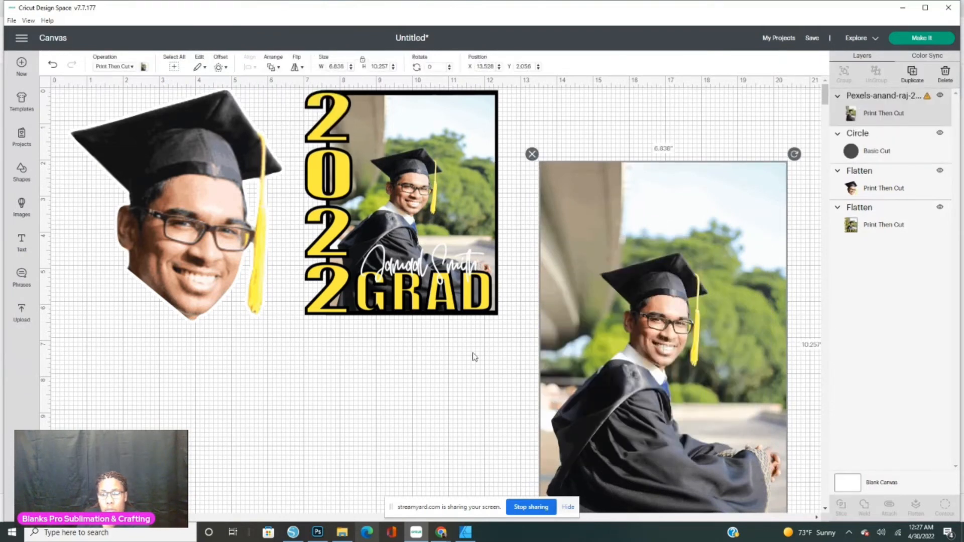
Step: Select the photo and circle together and Slice them
drag(485, 510, 635, 484)
click(798, 145)
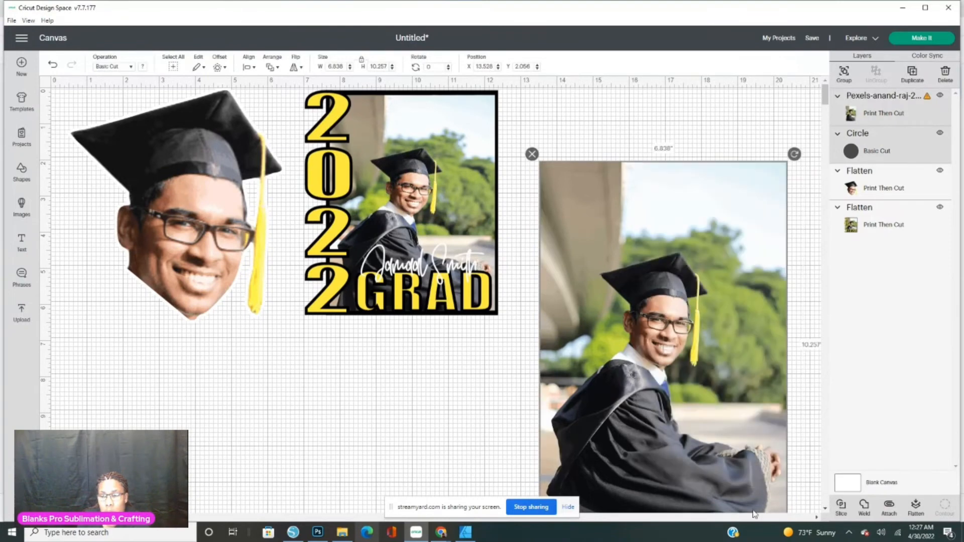
click(839, 512)
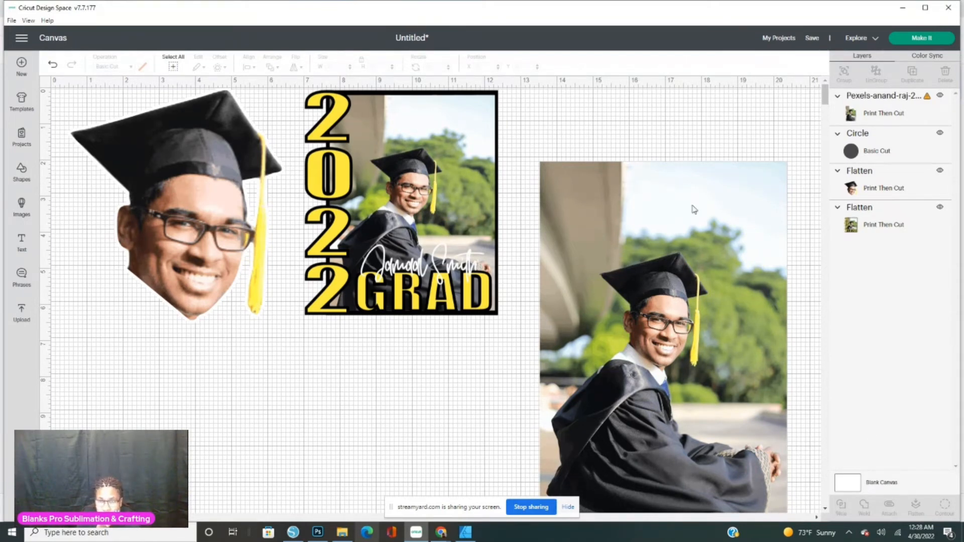
click(687, 240)
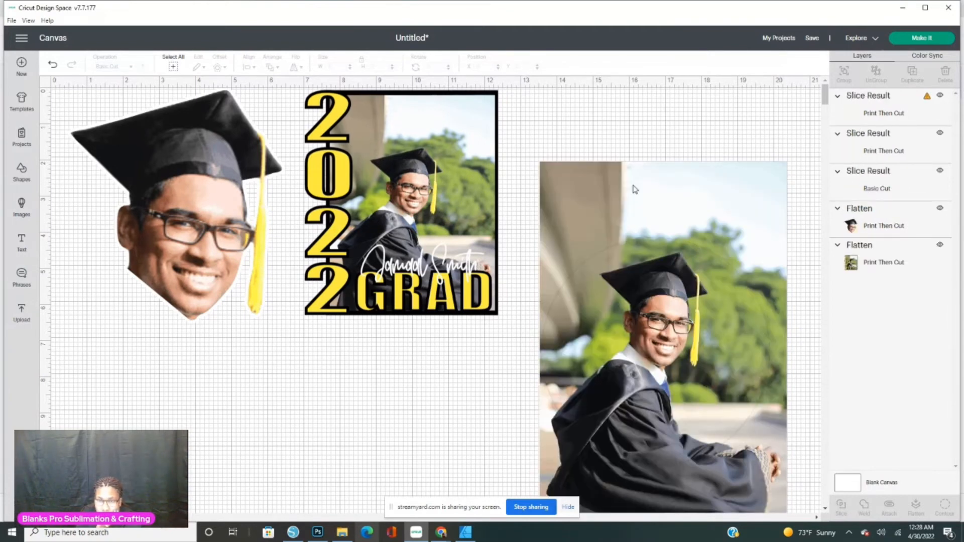
Step: Delete the leftover holed photo and dark circle, then shift the round photo up and left
drag(537, 162, 305, 275)
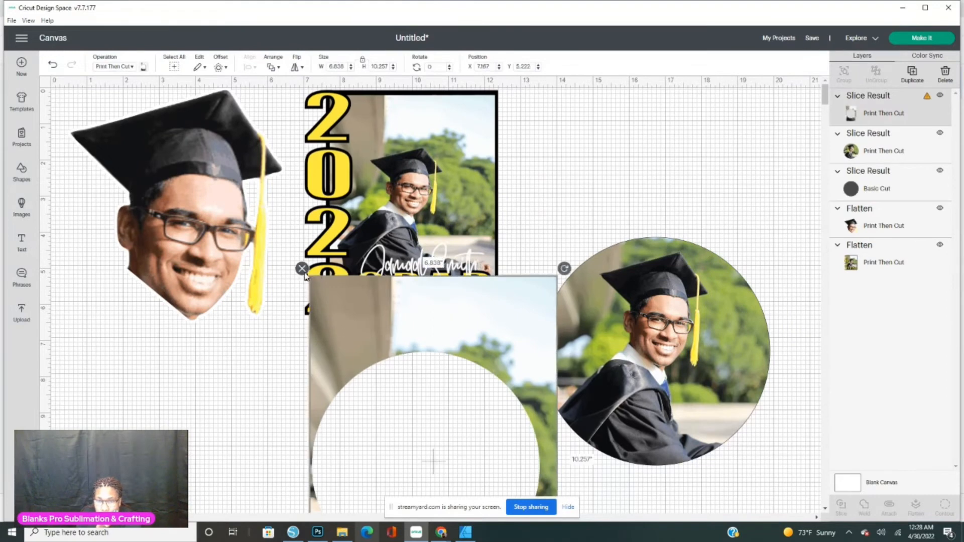
click(302, 269)
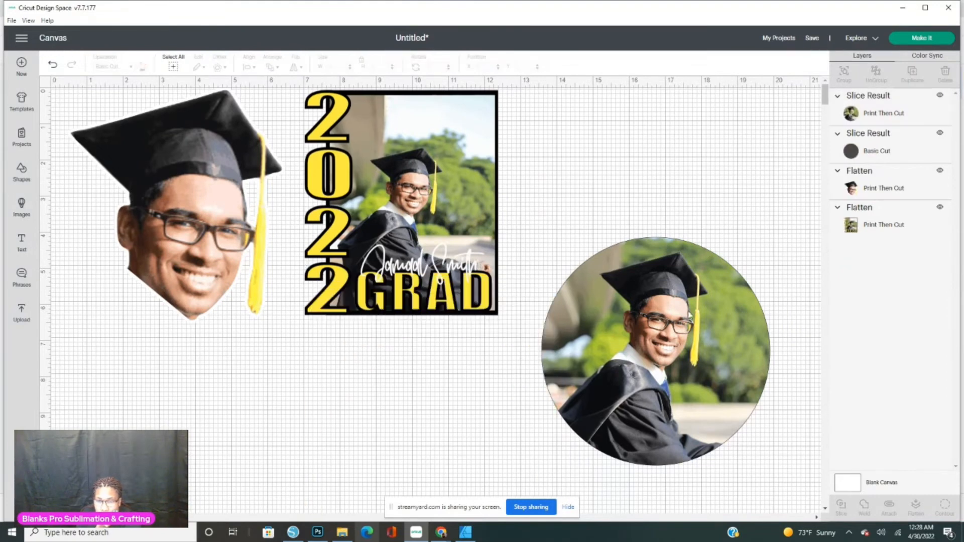
drag(689, 315, 701, 185)
click(668, 441)
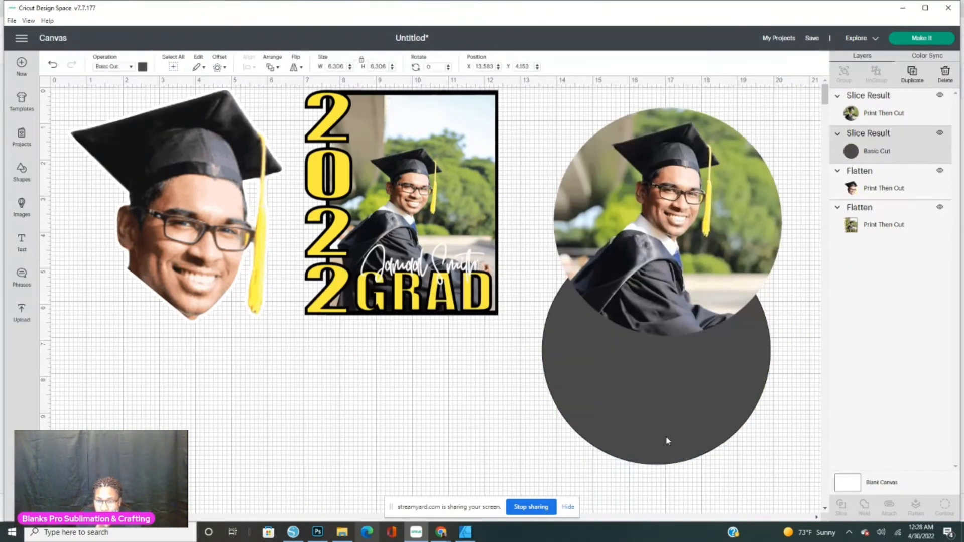
click(666, 441)
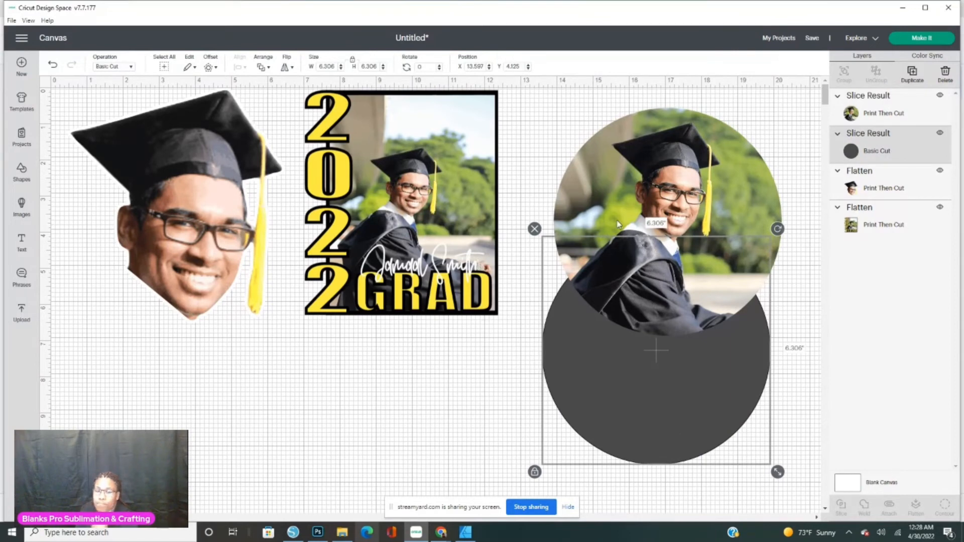
click(944, 73)
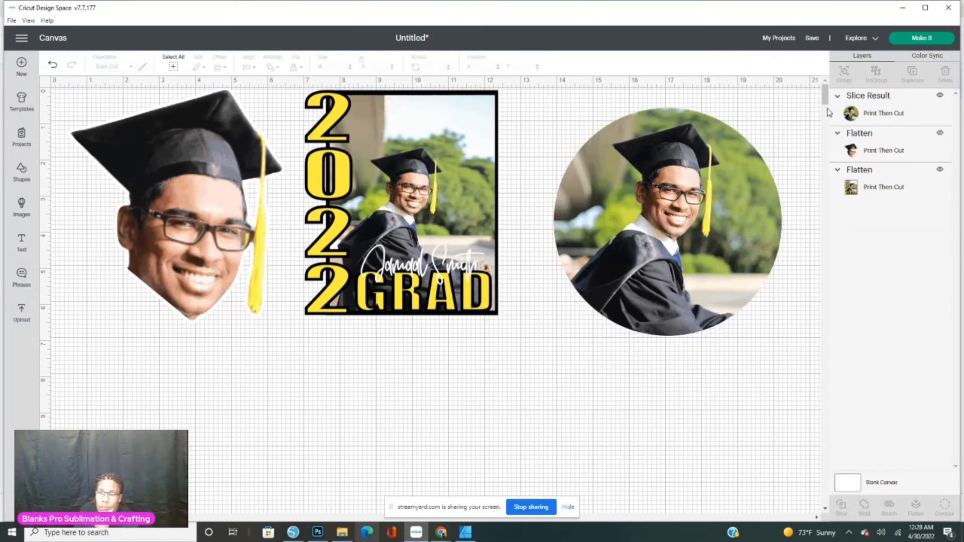
drag(677, 253, 648, 245)
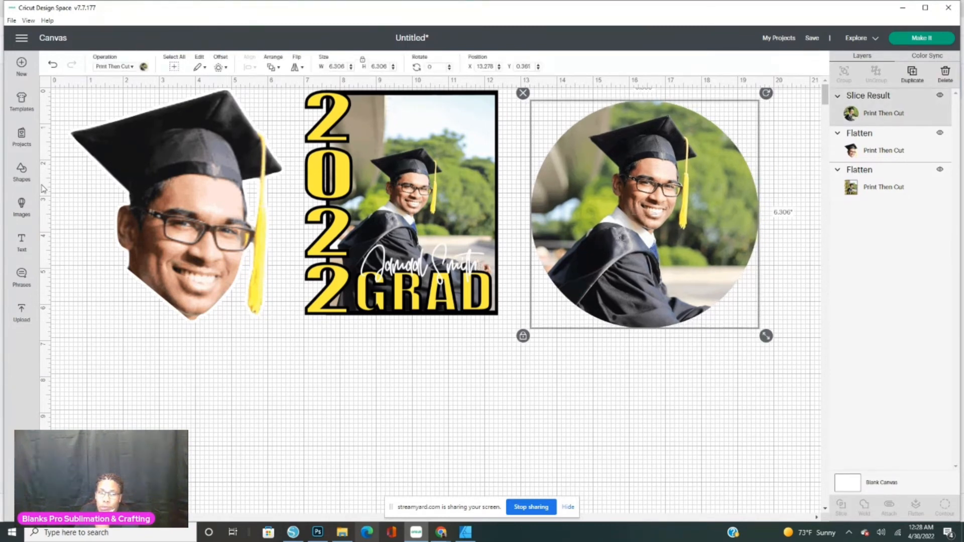
Step: Add the graduate's name as yellow text about 4 in wide across the round photo, then add new text
click(21, 241)
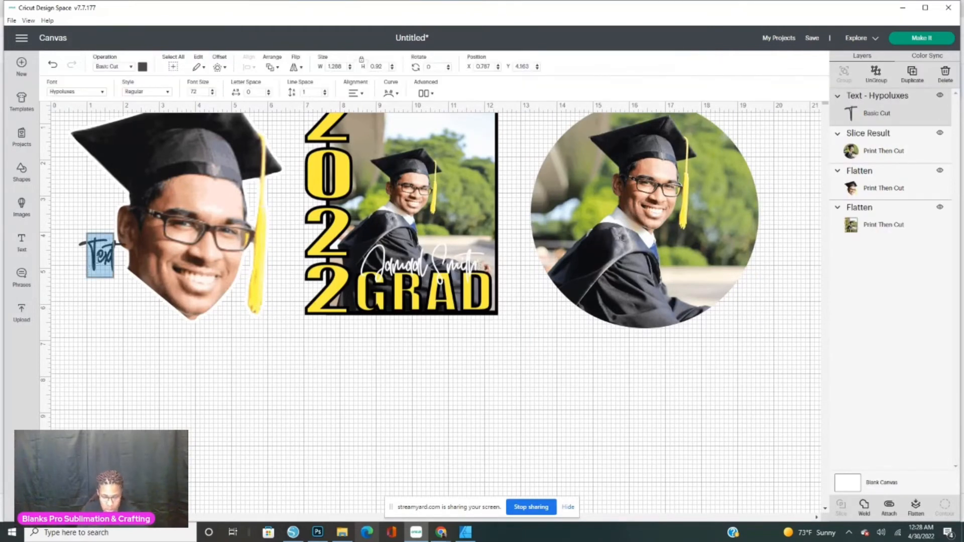
text(Jam)
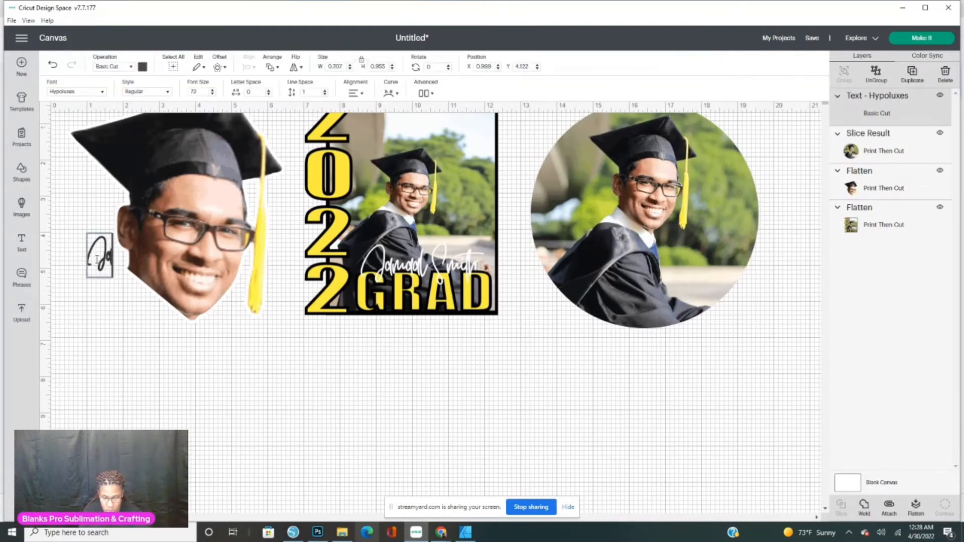
text(al)
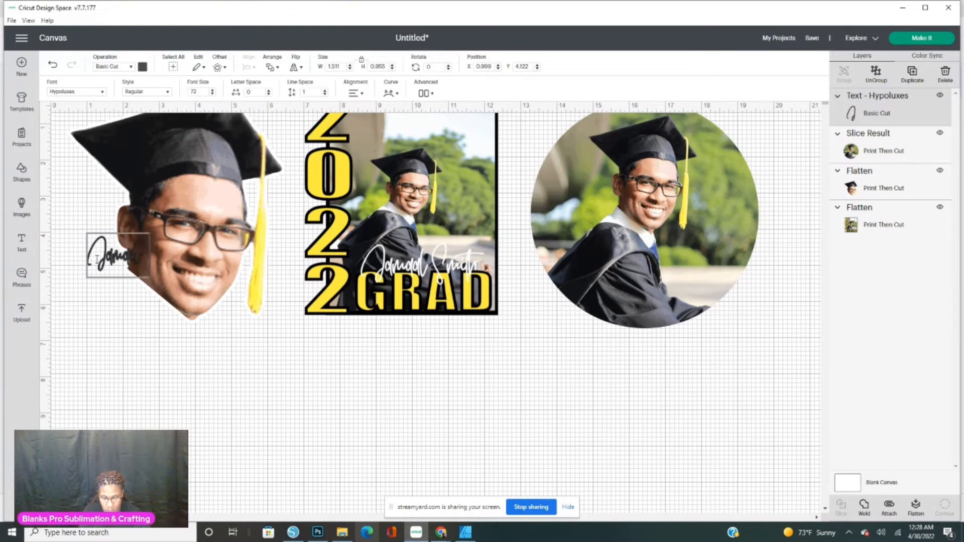
text( Smith)
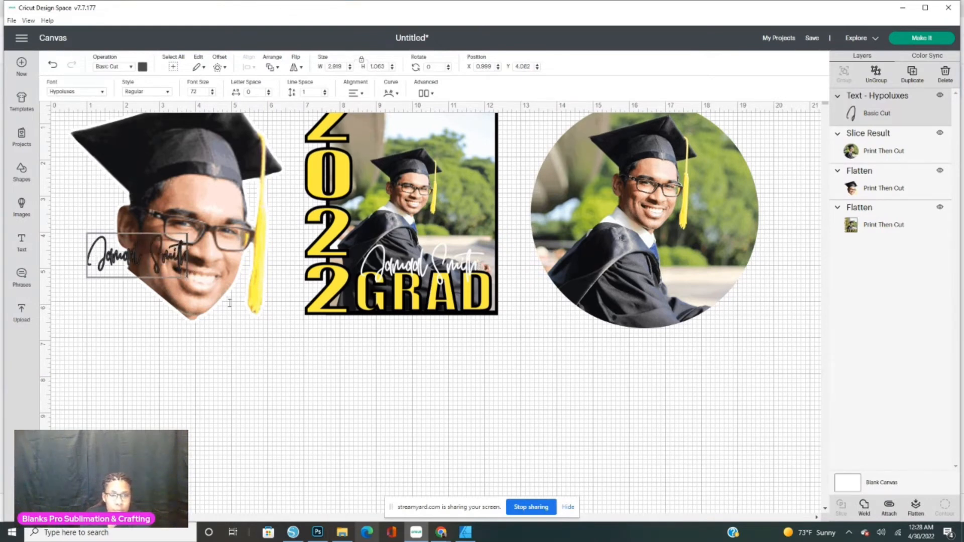
click(156, 366)
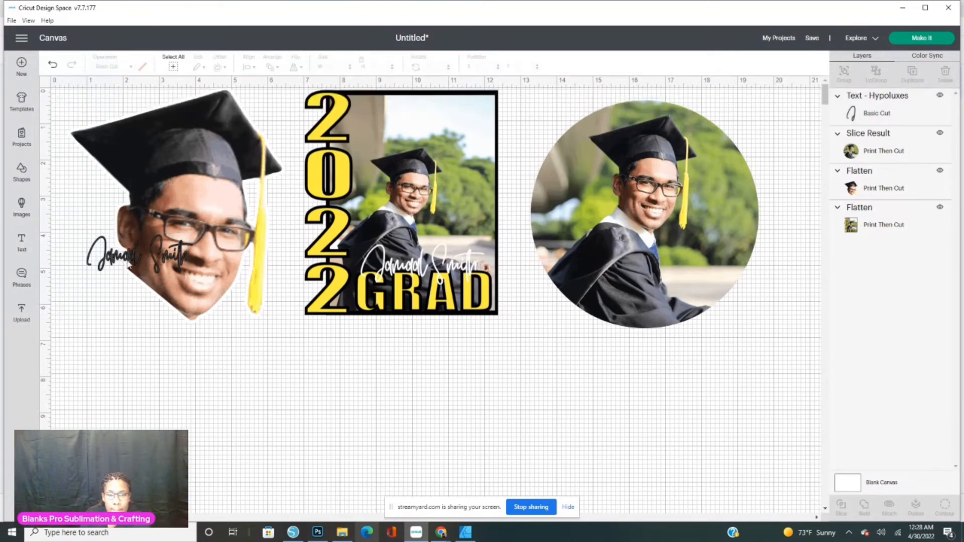
drag(136, 266, 594, 399)
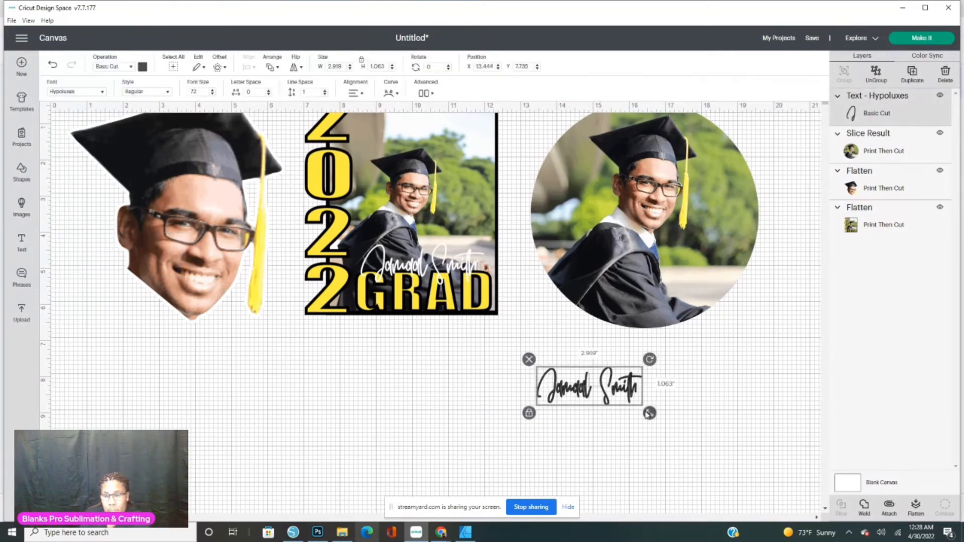
drag(649, 413, 721, 439)
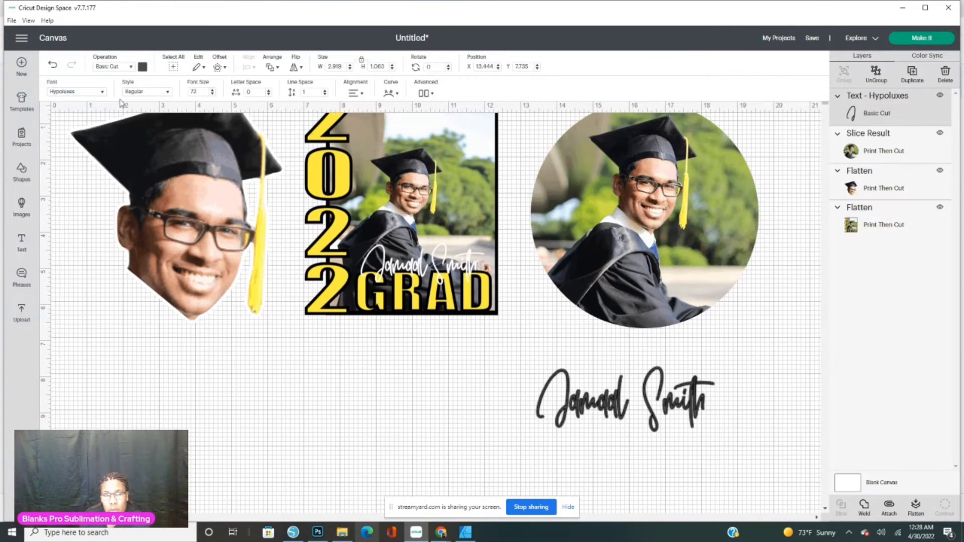
click(143, 66)
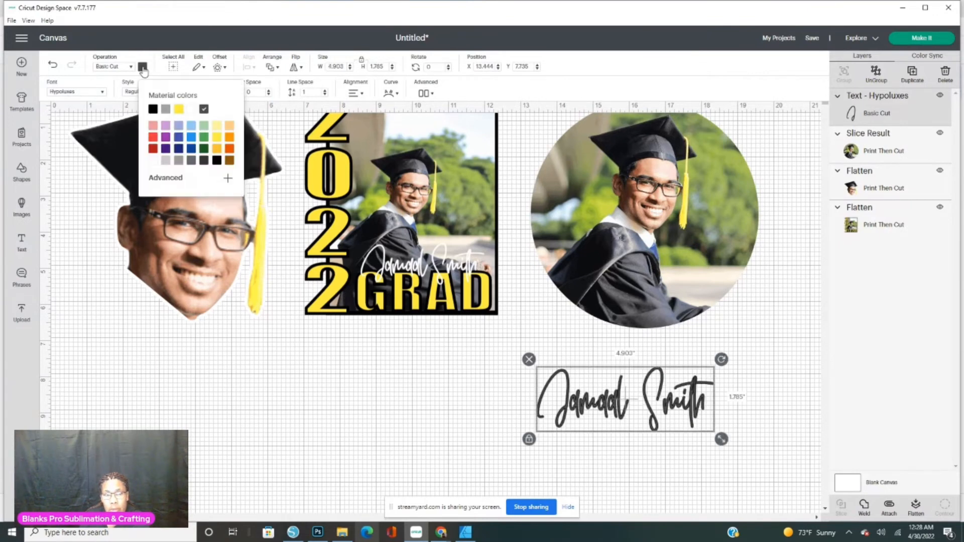
click(179, 110)
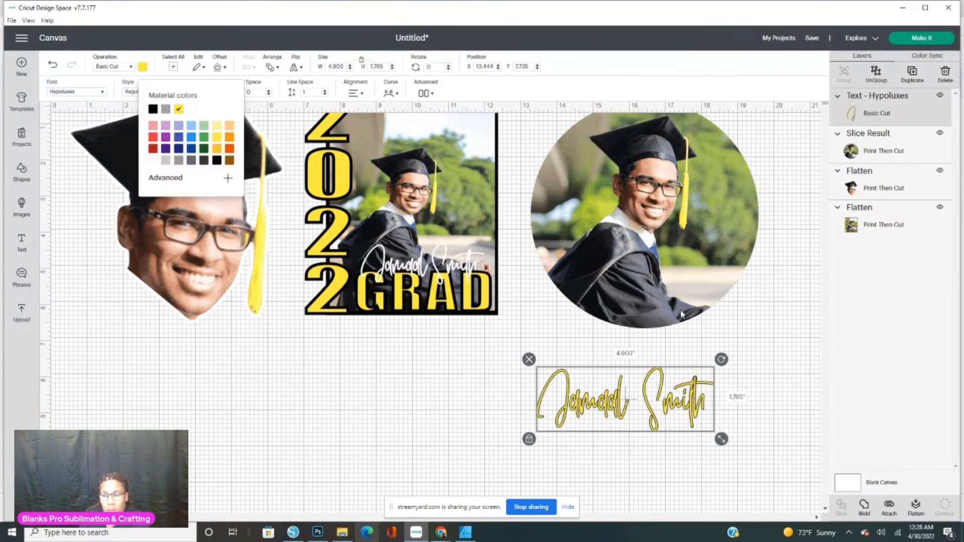
drag(721, 441, 688, 426)
drag(608, 402, 614, 270)
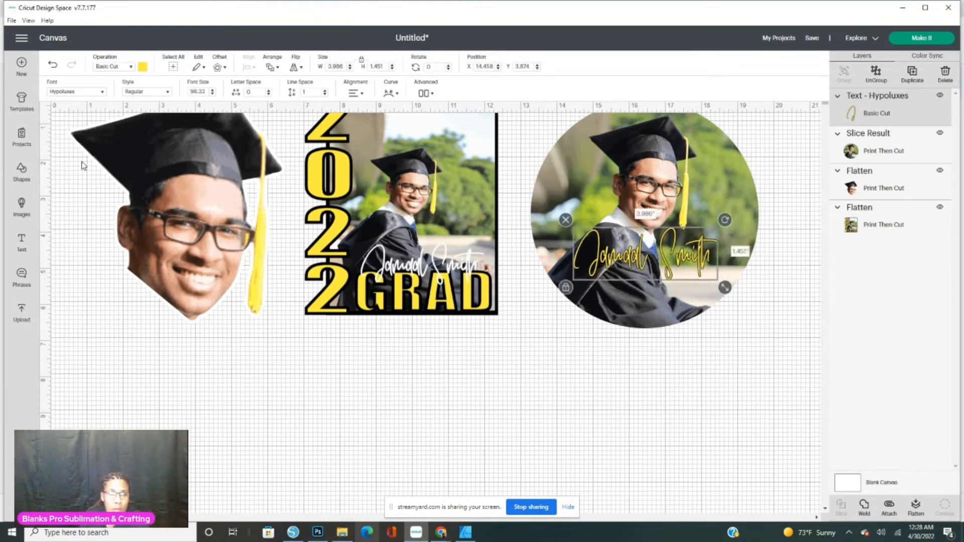
click(21, 243)
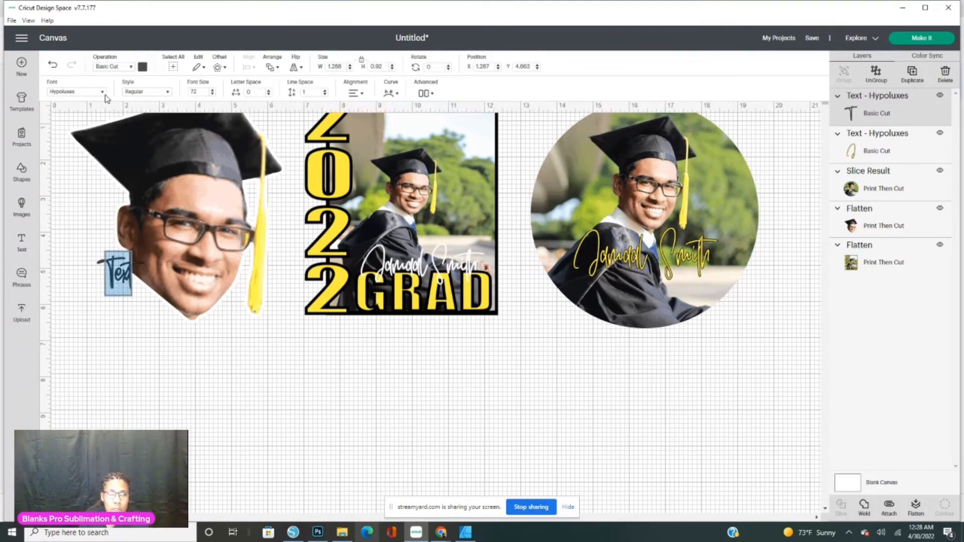
Step: Set the new text's font to Impact and move it below the face photo
click(103, 92)
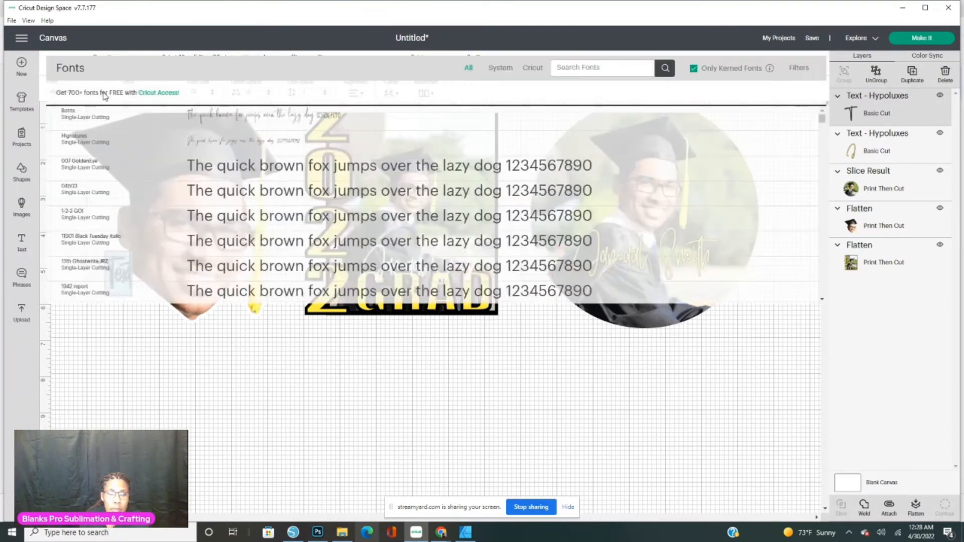
click(589, 69)
text(im)
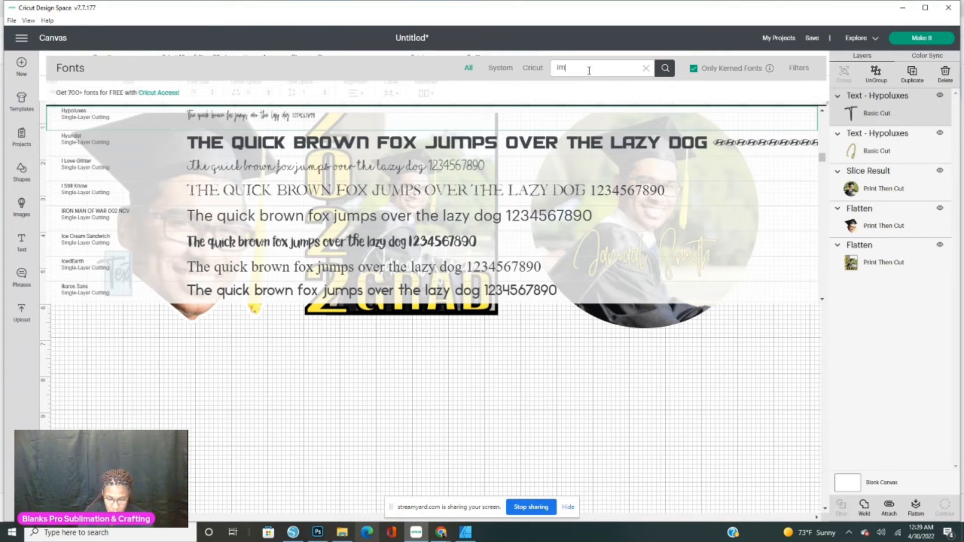
text(pact)
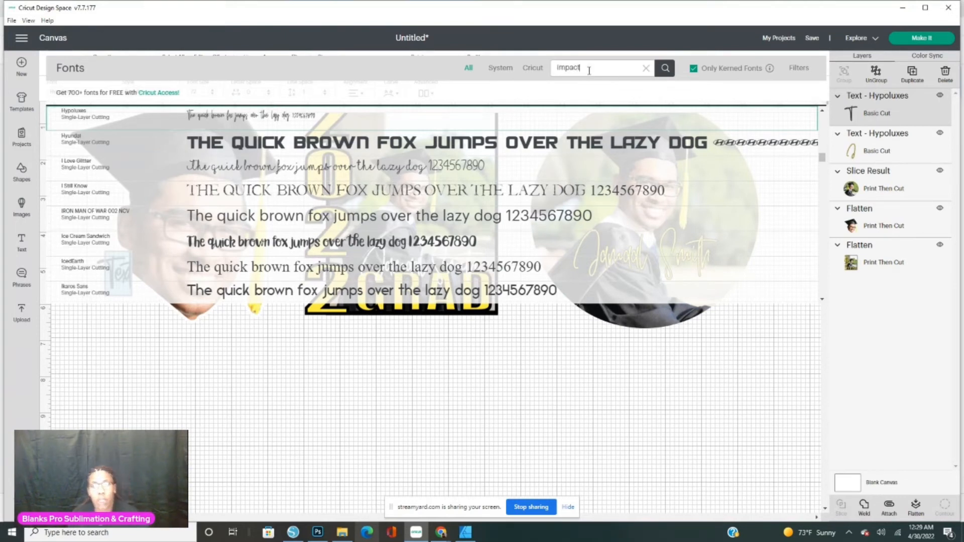
click(313, 132)
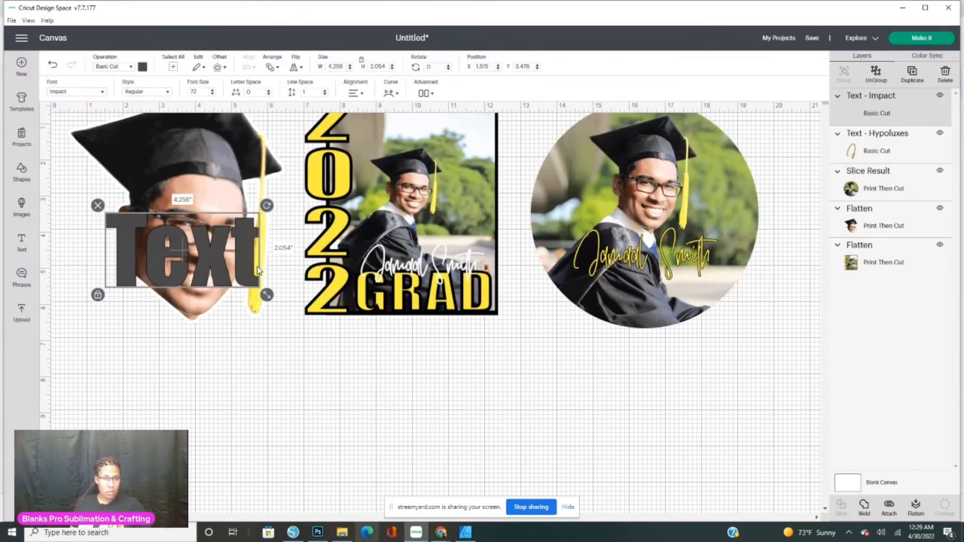
drag(257, 269, 125, 420)
Step: Replace the placeholder with 2022 and shrink it
double_click(294, 410)
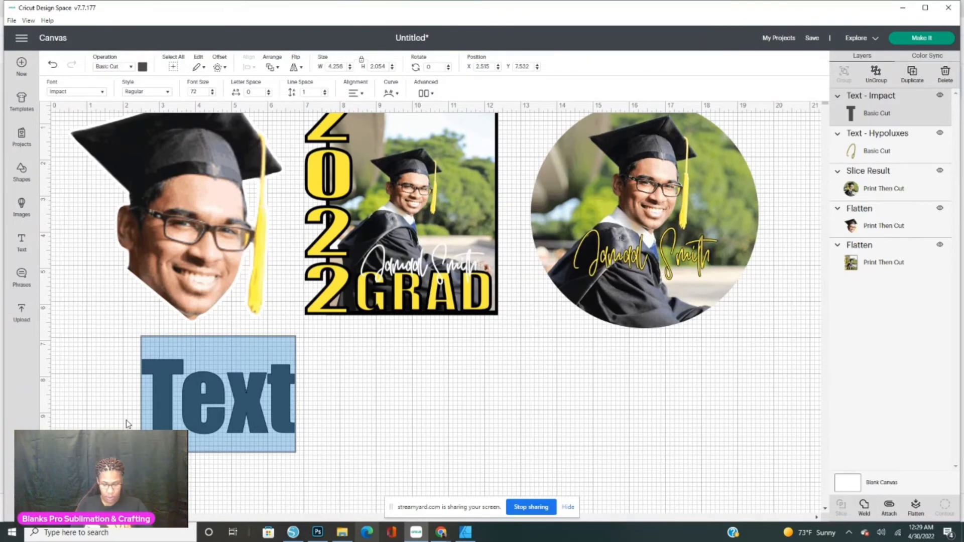
key(BackSpace)
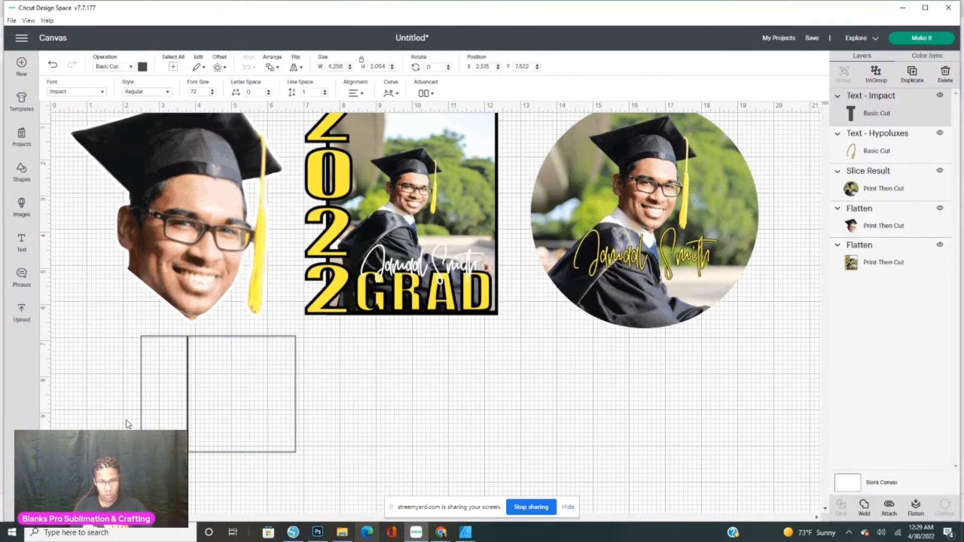
text(2022)
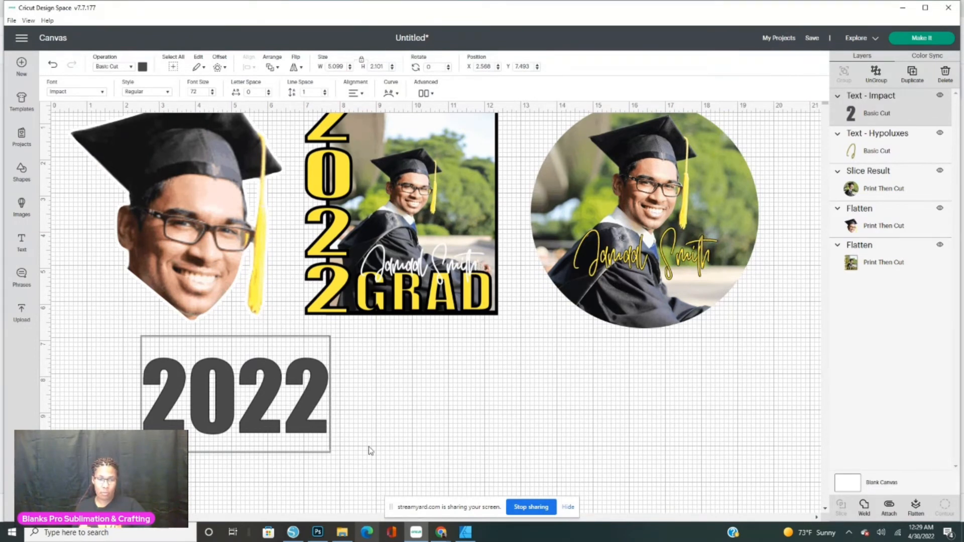
click(327, 448)
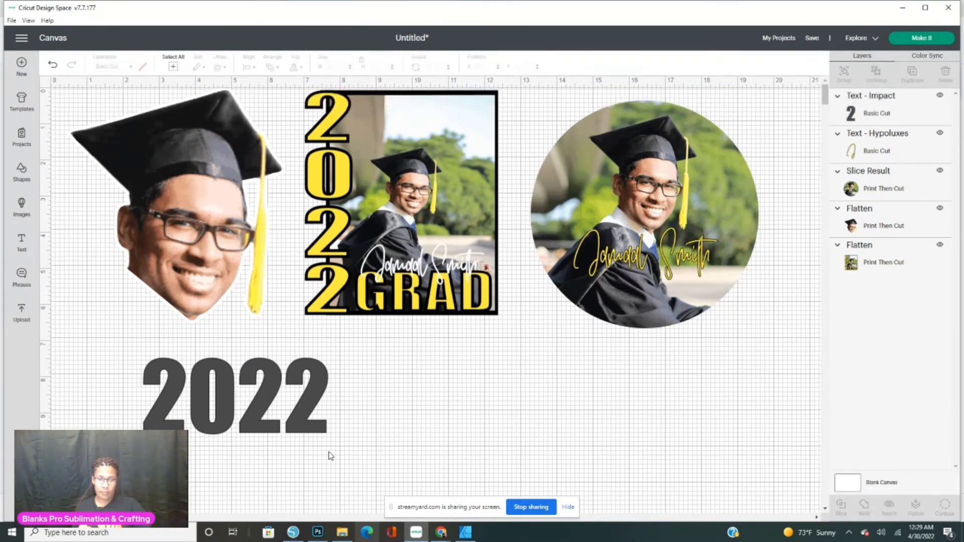
click(317, 425)
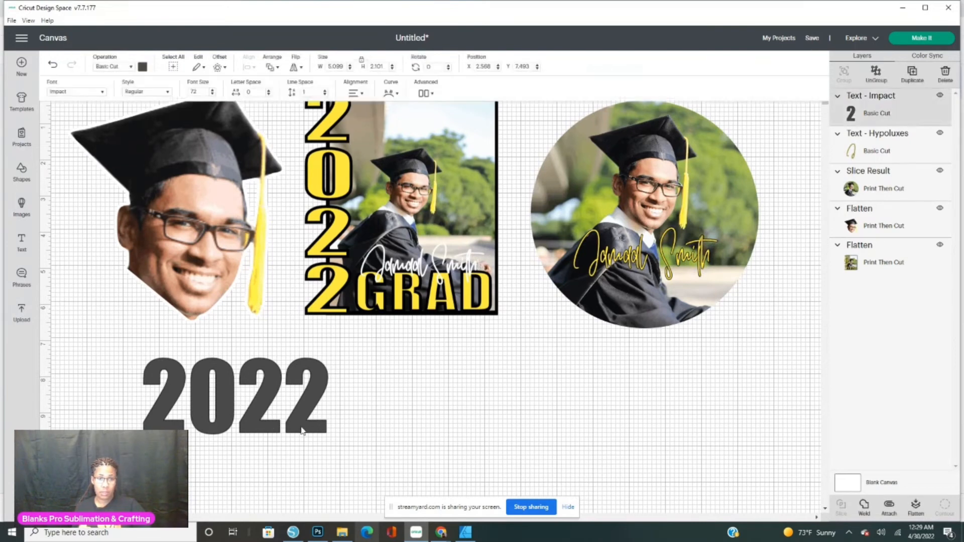
drag(335, 441, 718, 313)
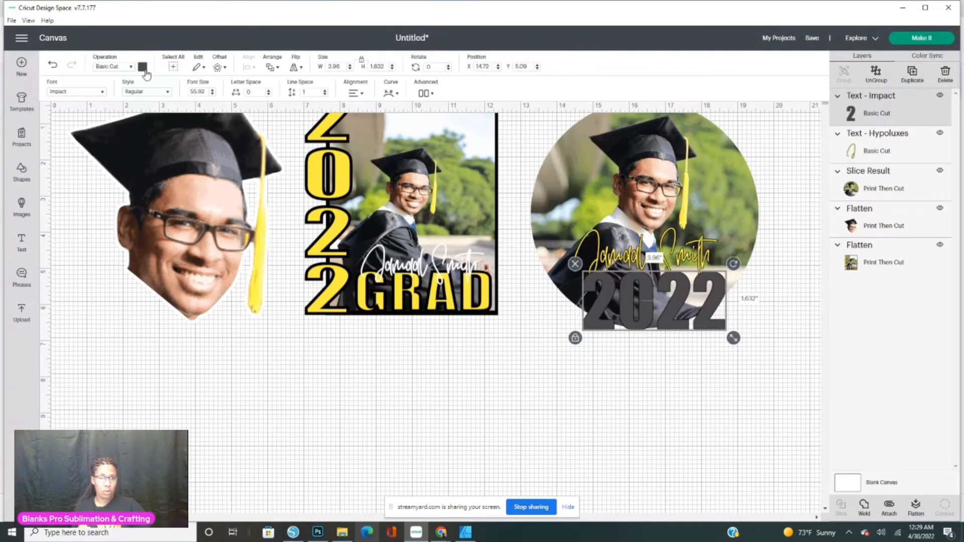
Step: Make the 2022 text black and bring up its Offset settings
click(142, 67)
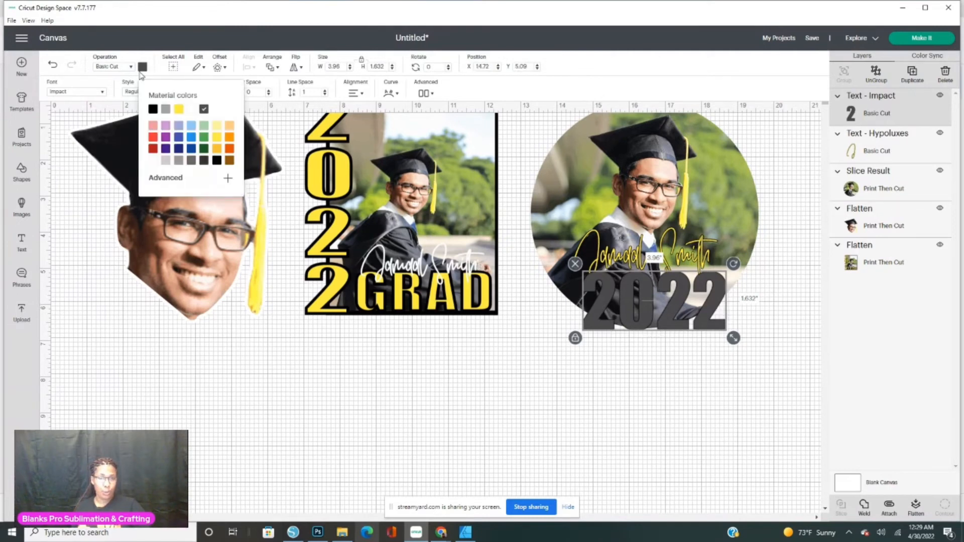
click(153, 111)
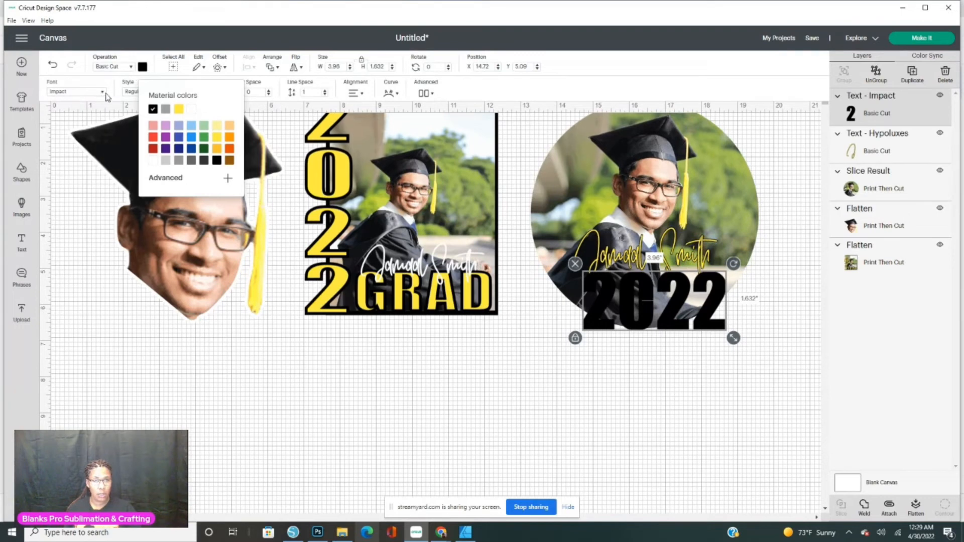
click(217, 68)
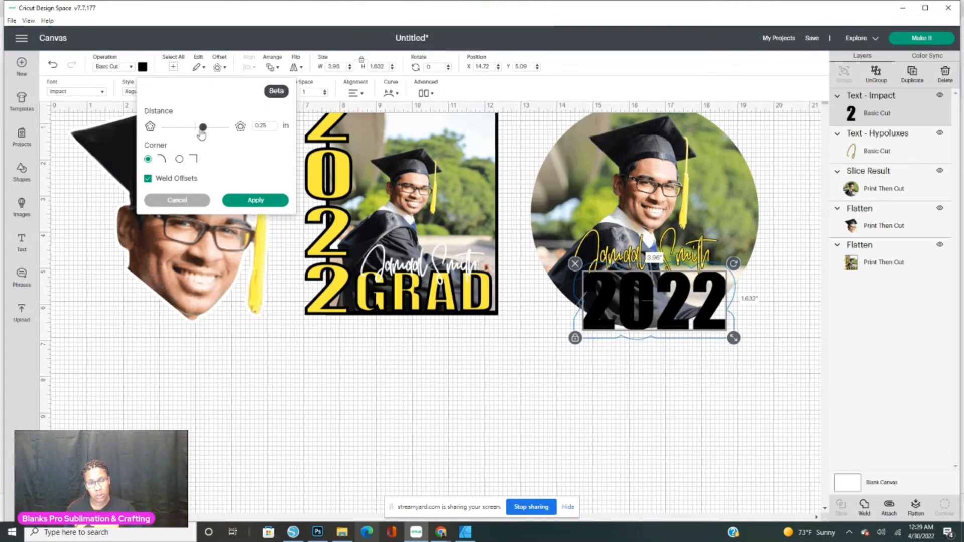
Step: Apply a rounded 0.097 in offset outline to the 2022 text
drag(203, 131, 192, 134)
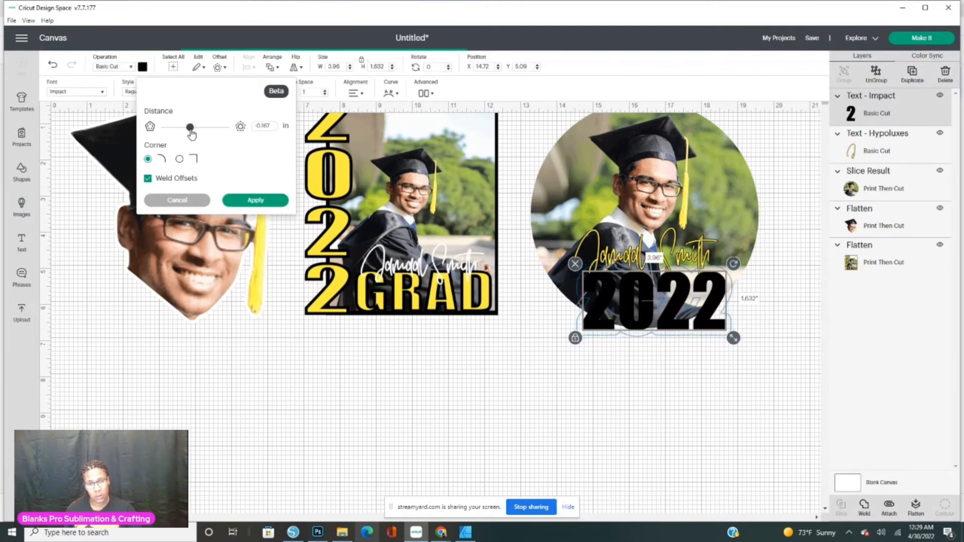
drag(191, 133, 204, 136)
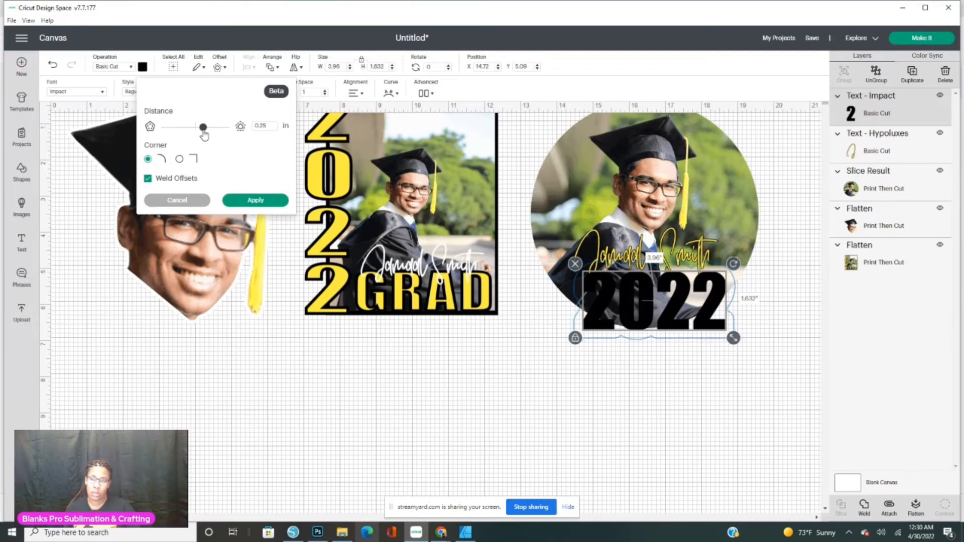
drag(204, 136, 203, 135)
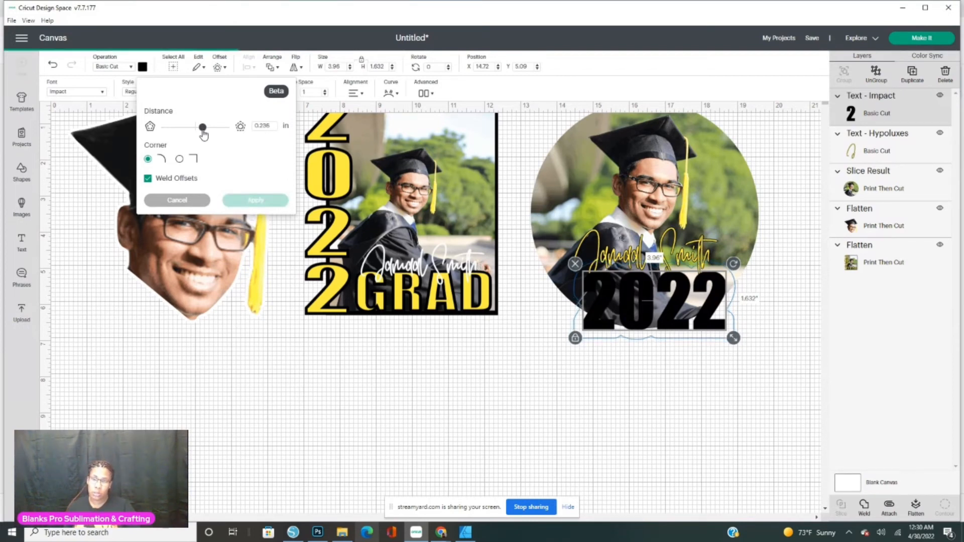
drag(203, 134, 202, 134)
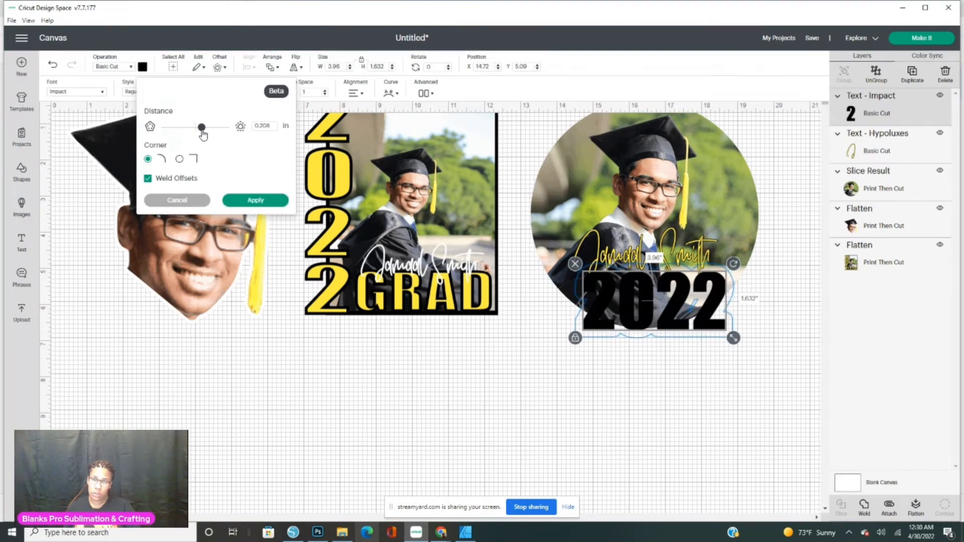
drag(202, 134, 202, 134)
drag(203, 134, 200, 136)
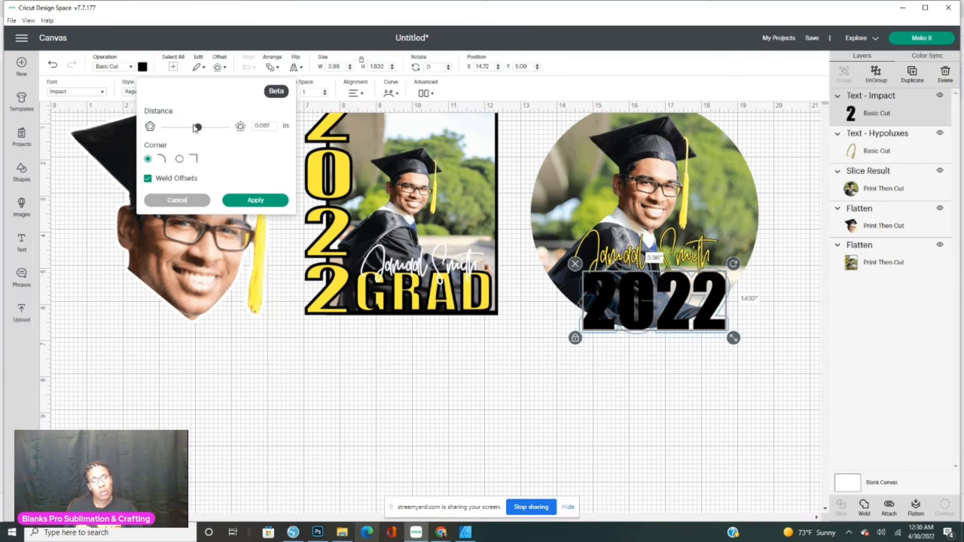
click(243, 201)
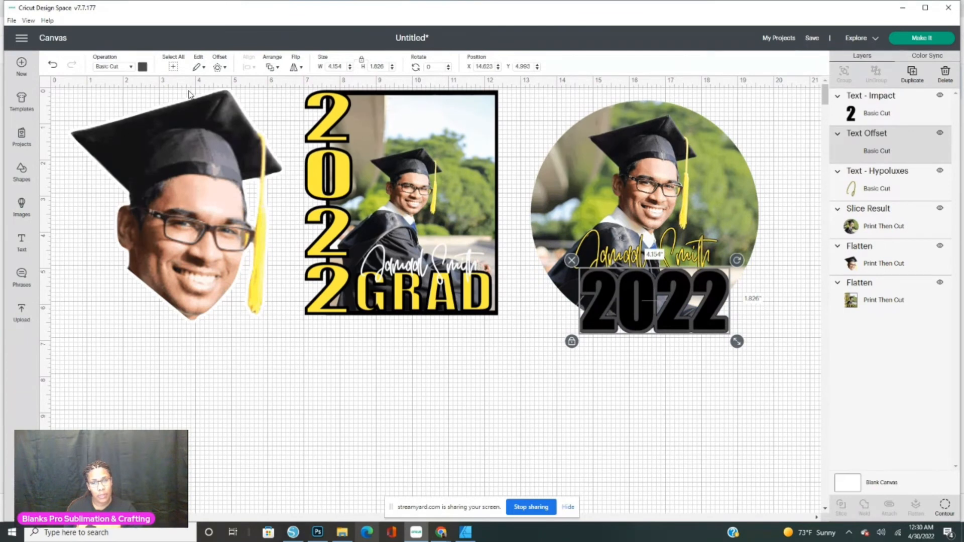
Step: Colour the 2022 offset outline white
click(142, 66)
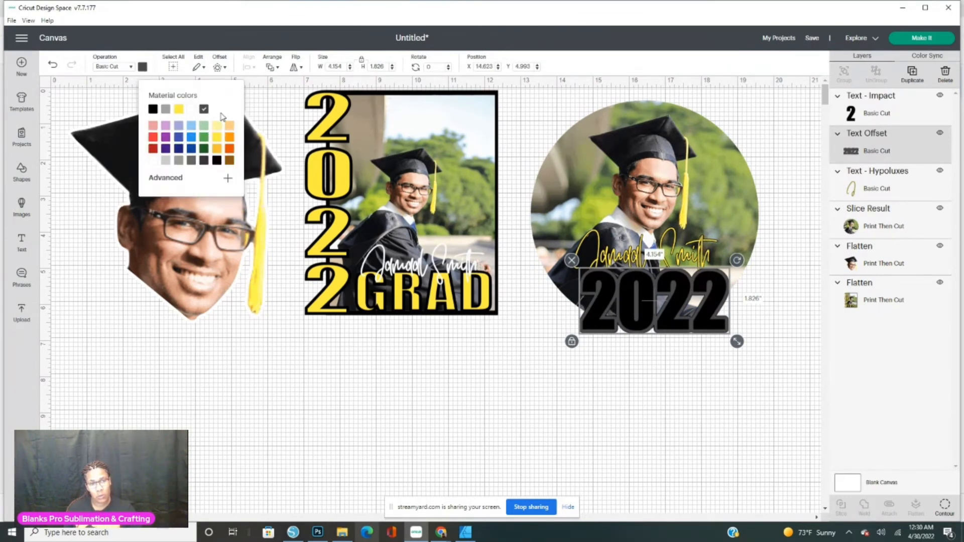
click(153, 161)
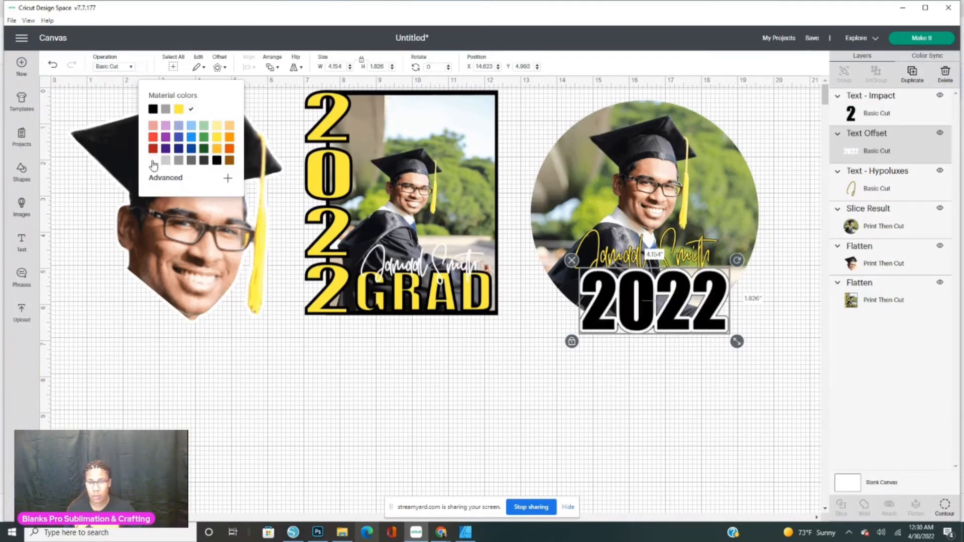
click(666, 385)
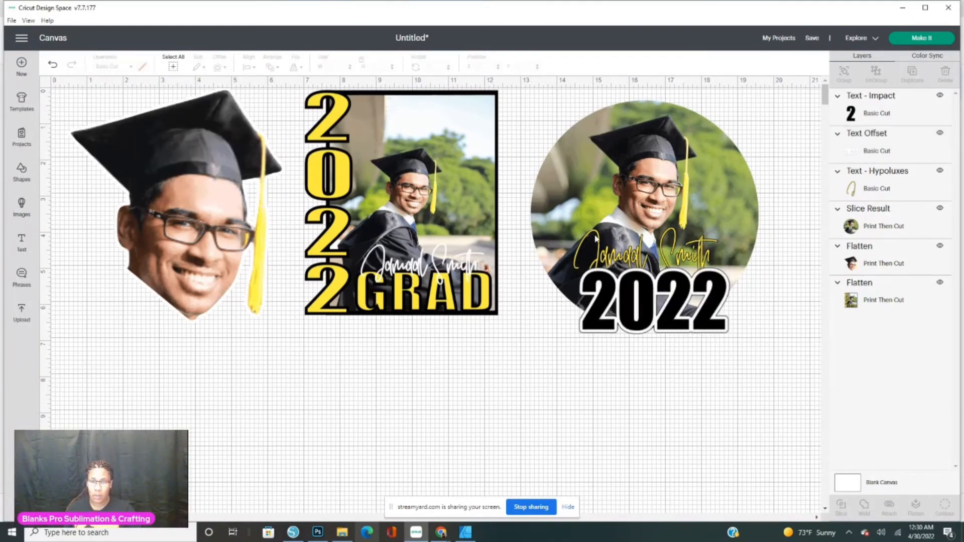
Step: Bring the yellow script name to front and nudge it down onto 2022
click(617, 259)
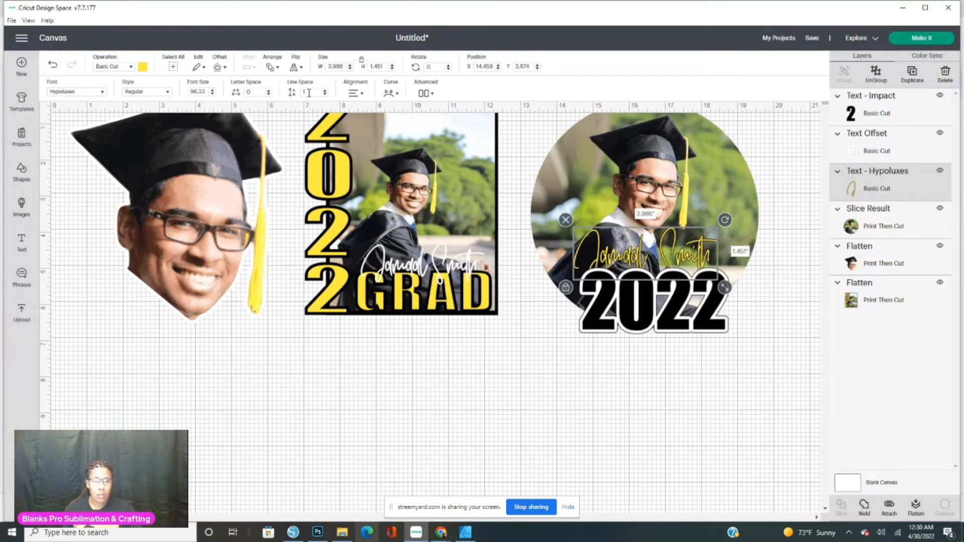
click(277, 69)
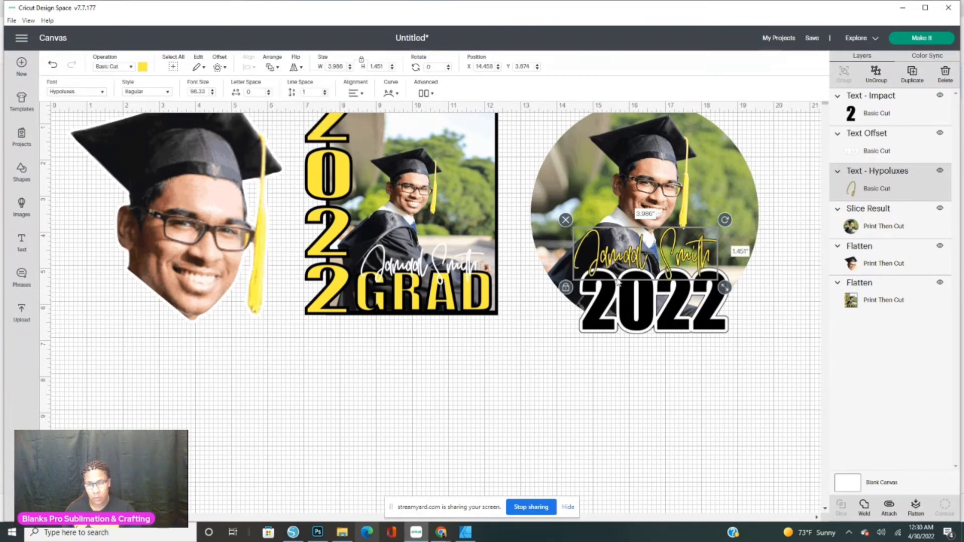
drag(617, 283, 621, 290)
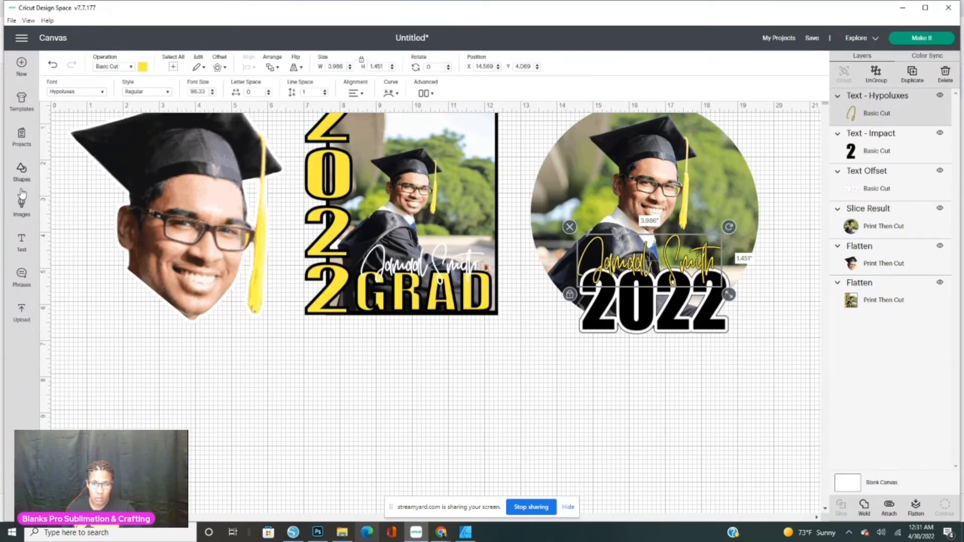
click(550, 183)
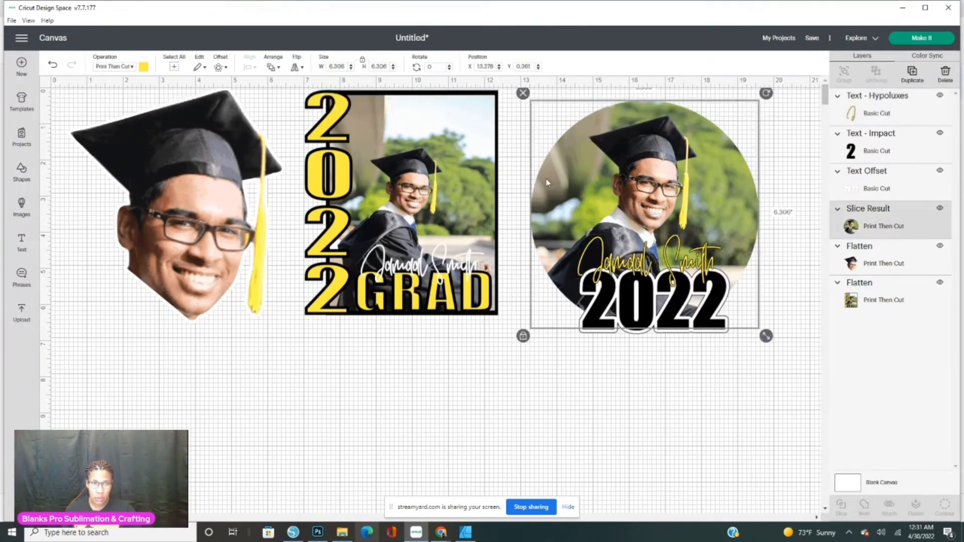
Step: Add a white offset border around the round photo design
click(219, 65)
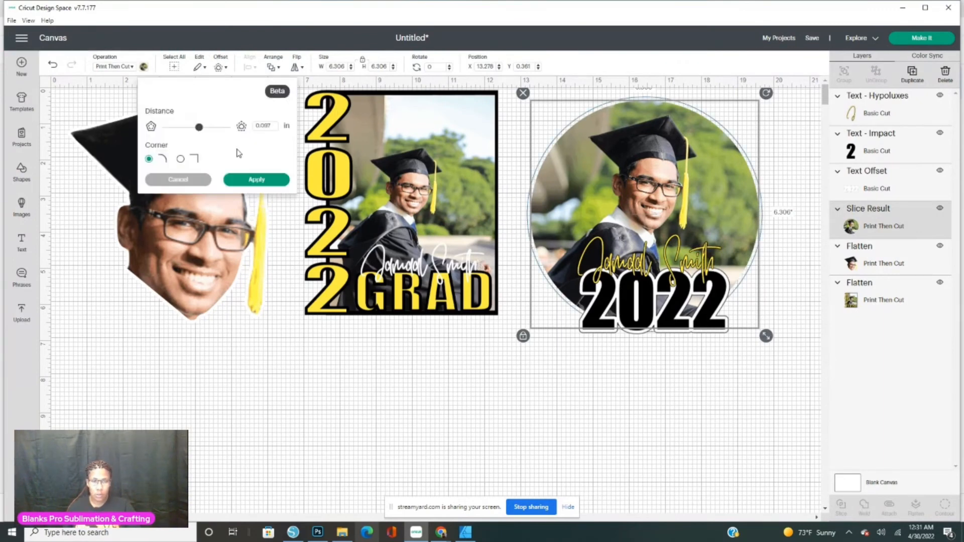
click(245, 180)
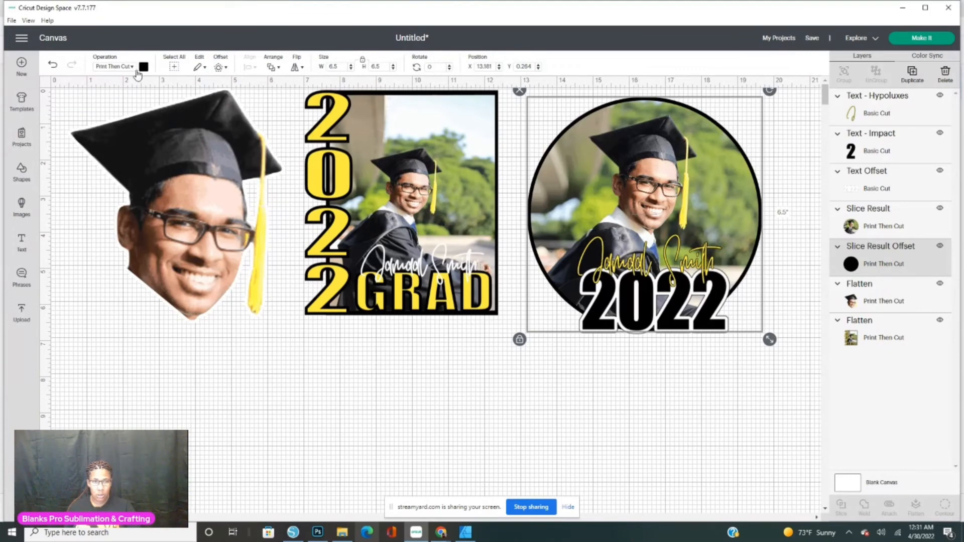
click(144, 67)
click(190, 130)
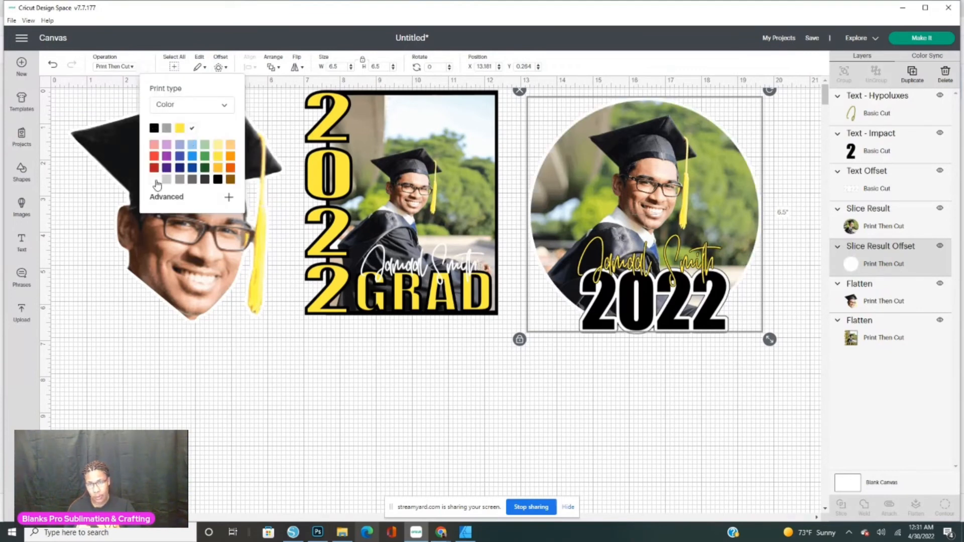
Step: Group and flatten the round design, resize it to about 6 in, move it left, and show uploads
drag(645, 424, 767, 110)
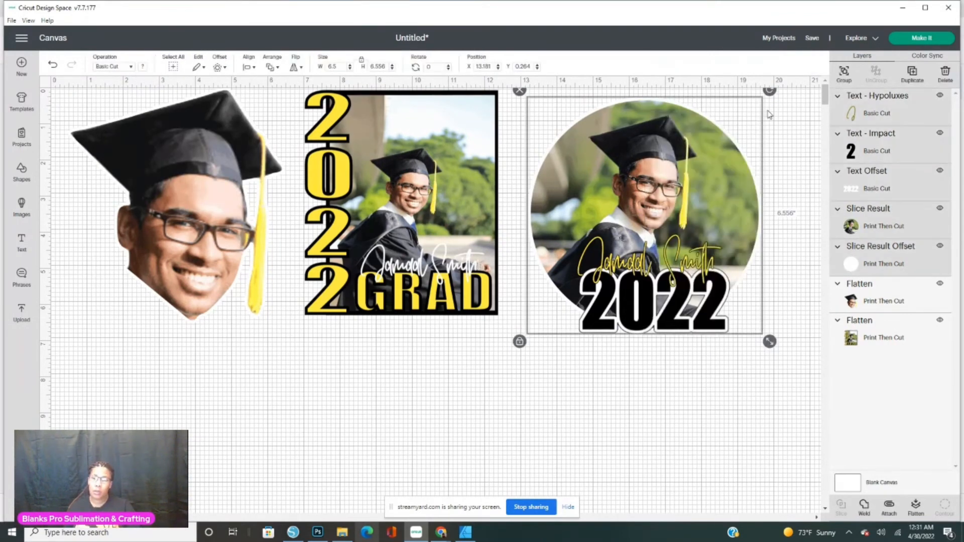
click(844, 76)
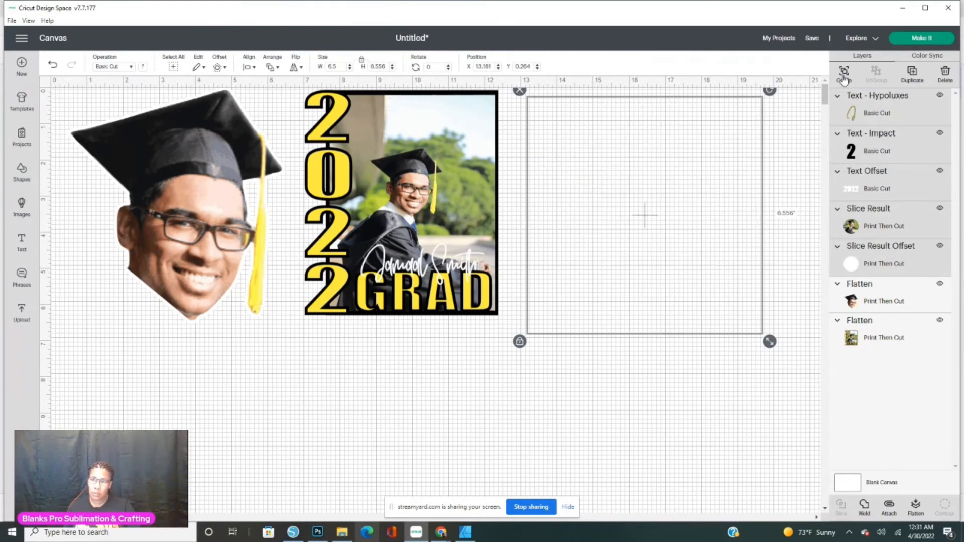
click(915, 510)
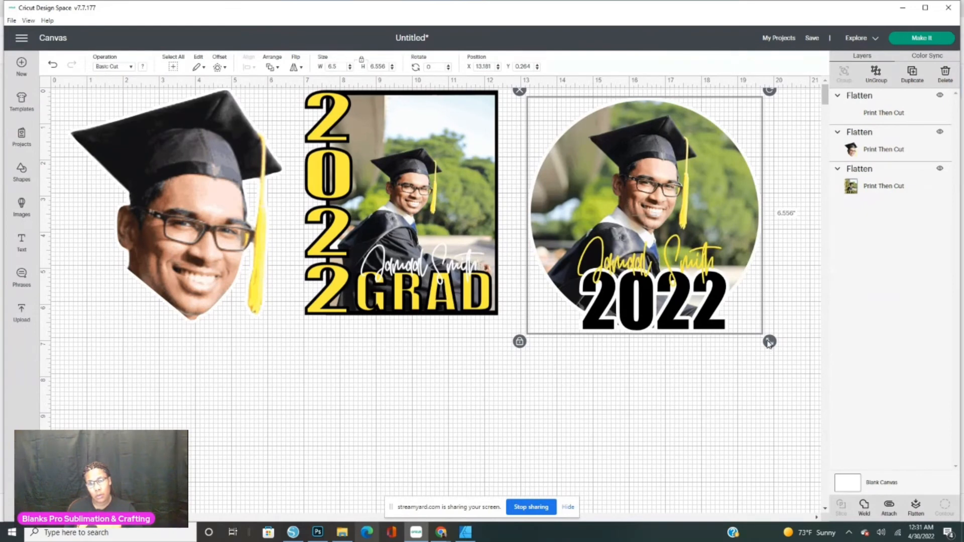
drag(769, 342, 750, 303)
drag(671, 250, 664, 246)
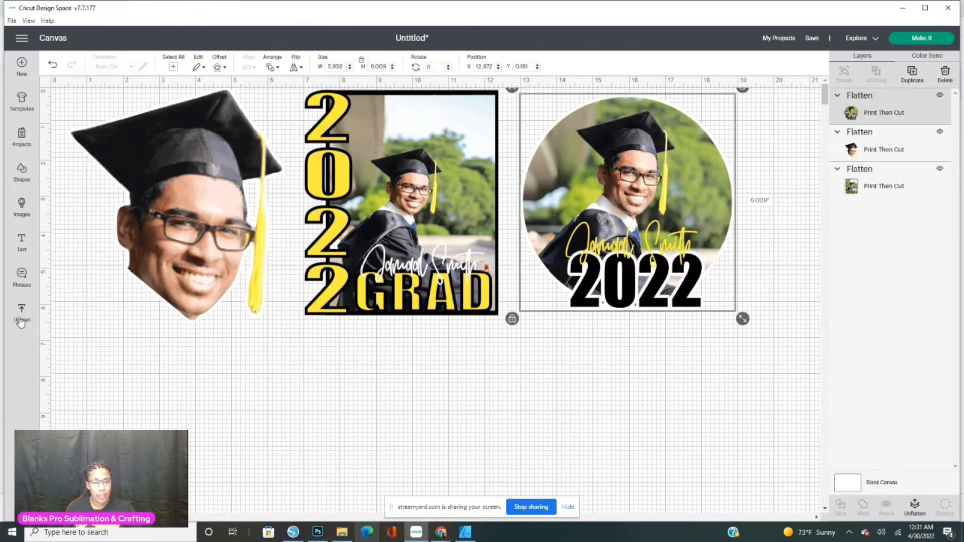
click(22, 313)
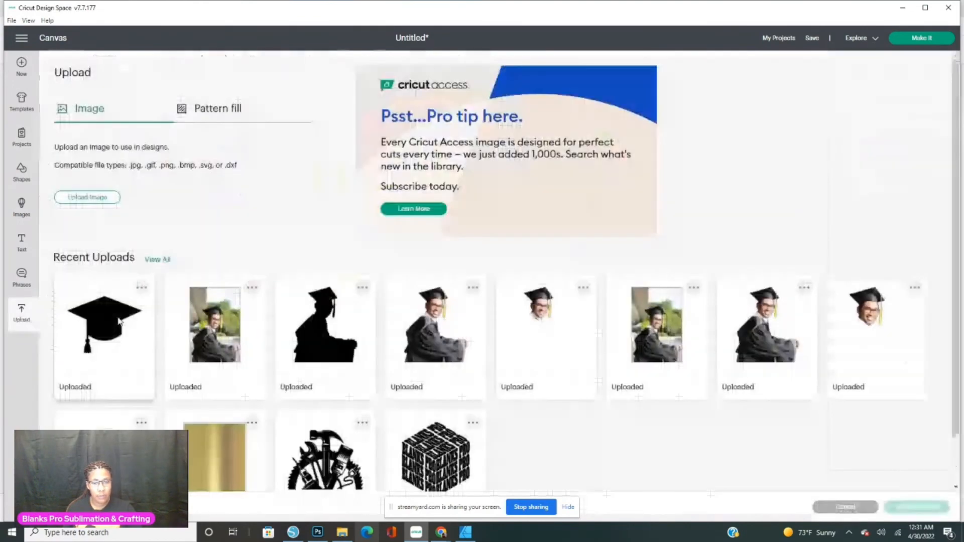
Step: Add the full-body cap-and-gown graduate photo from Recent Uploads to the canvas
click(424, 335)
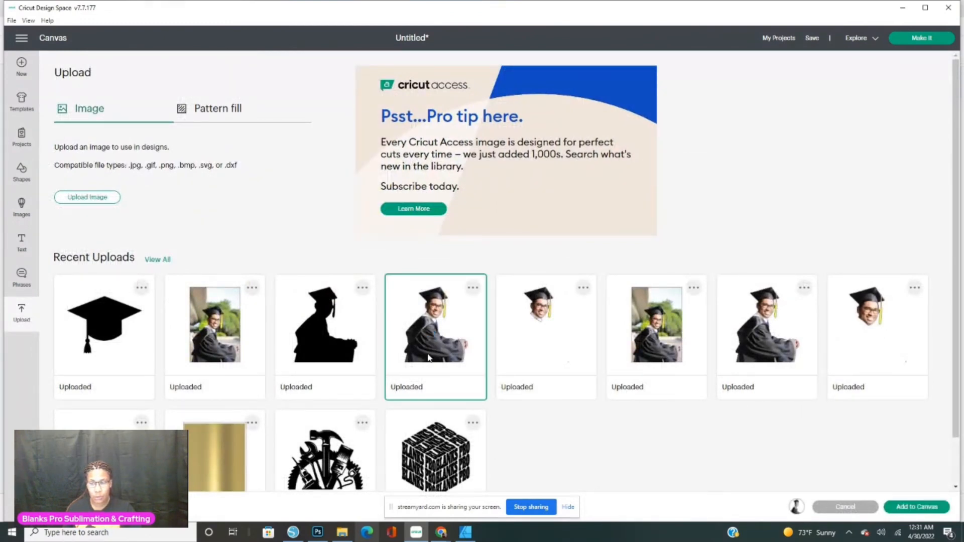
click(926, 510)
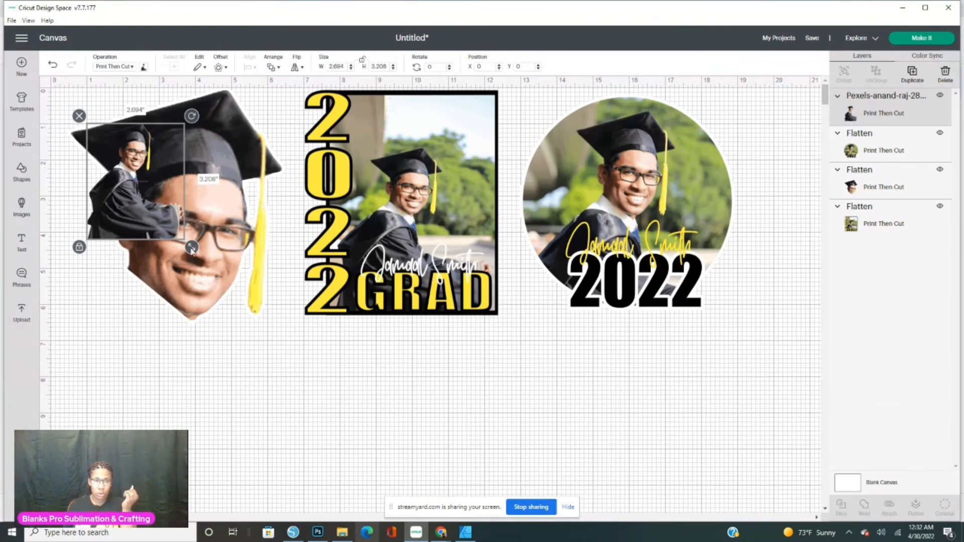
Step: Enlarge the graduate photo to about 5.7 × 6.8 in and place it below the 2022 GRAD design
drag(192, 247, 265, 380)
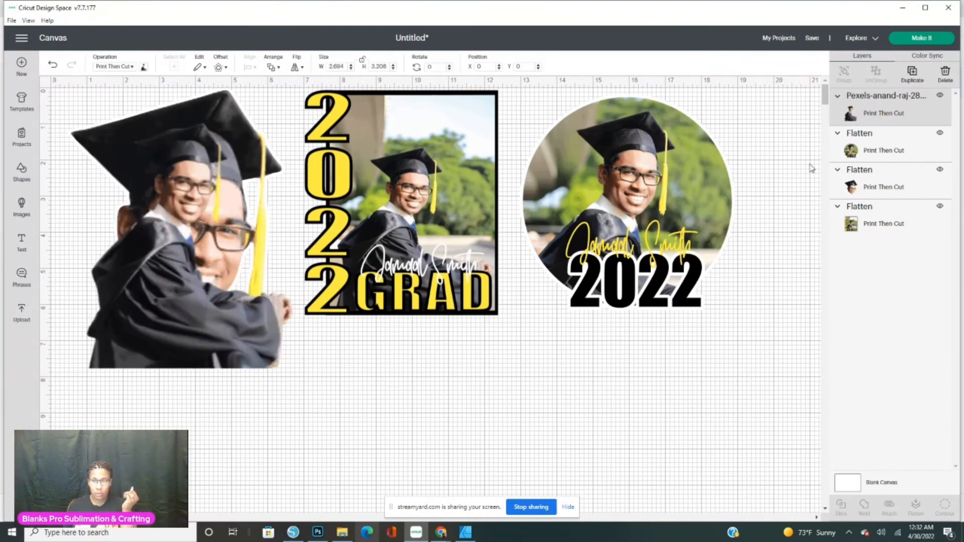
mouse_move(825, 100)
mouse_down()
mouse_move(829, 118)
mouse_move(825, 102)
mouse_up()
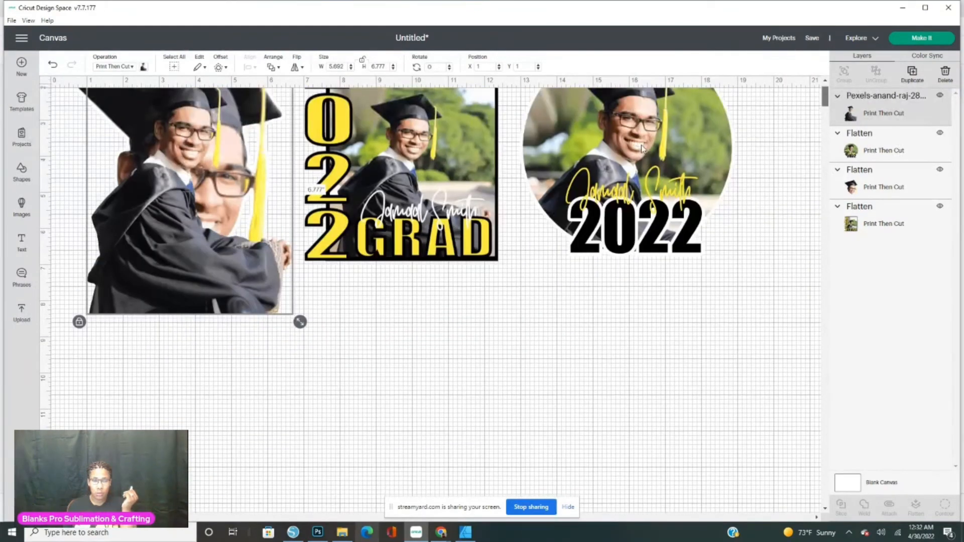
drag(207, 295, 407, 439)
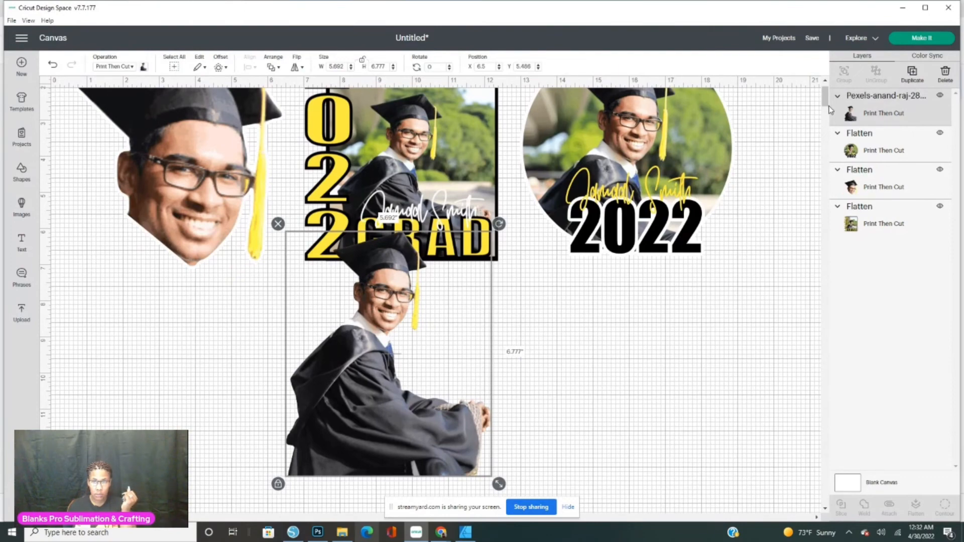
scroll(527, 205, down, 3)
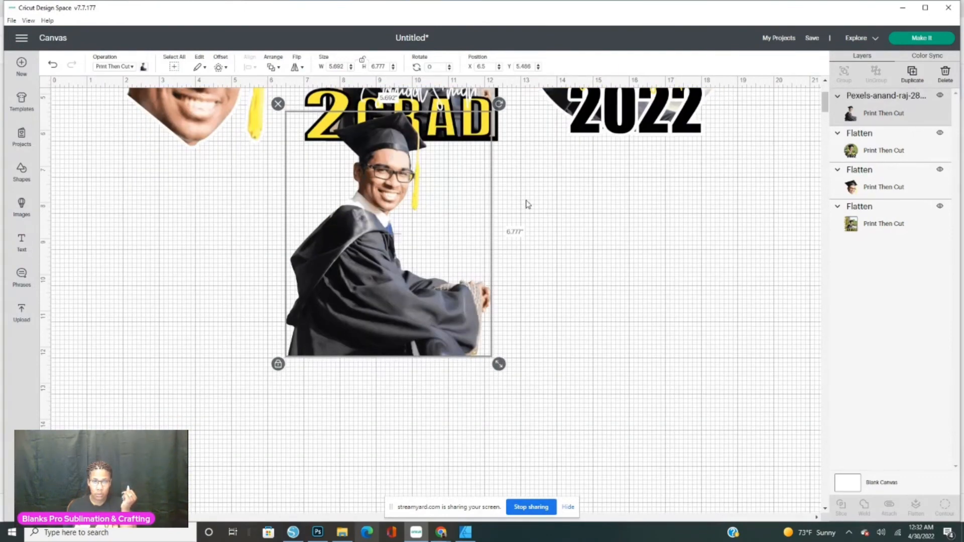
drag(486, 352, 369, 391)
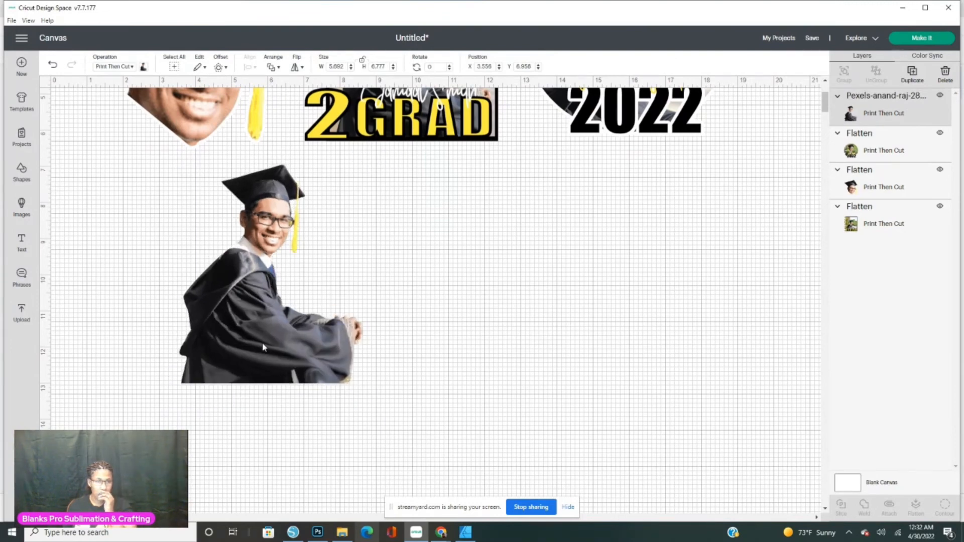
drag(263, 344, 251, 345)
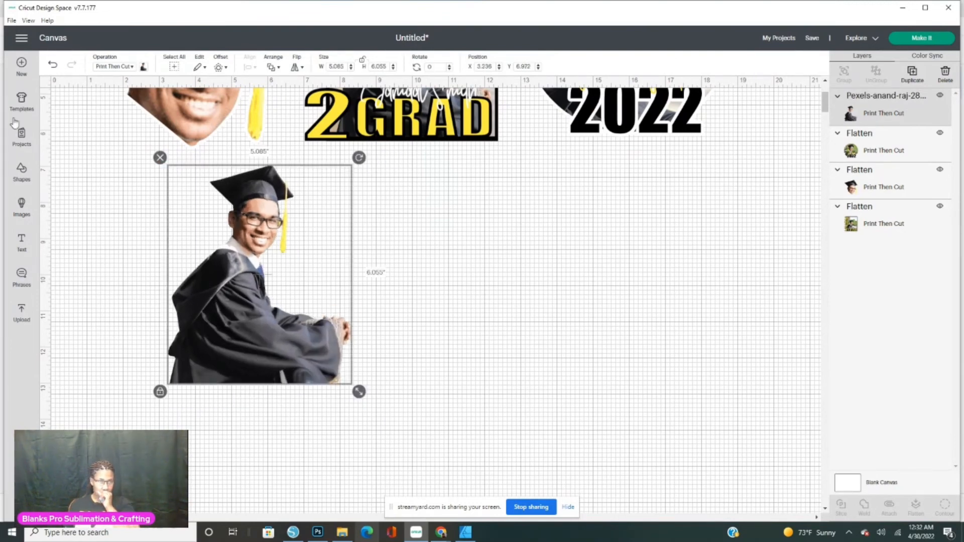
Step: Add a new text object and move it onto the lower part of the photo
click(21, 242)
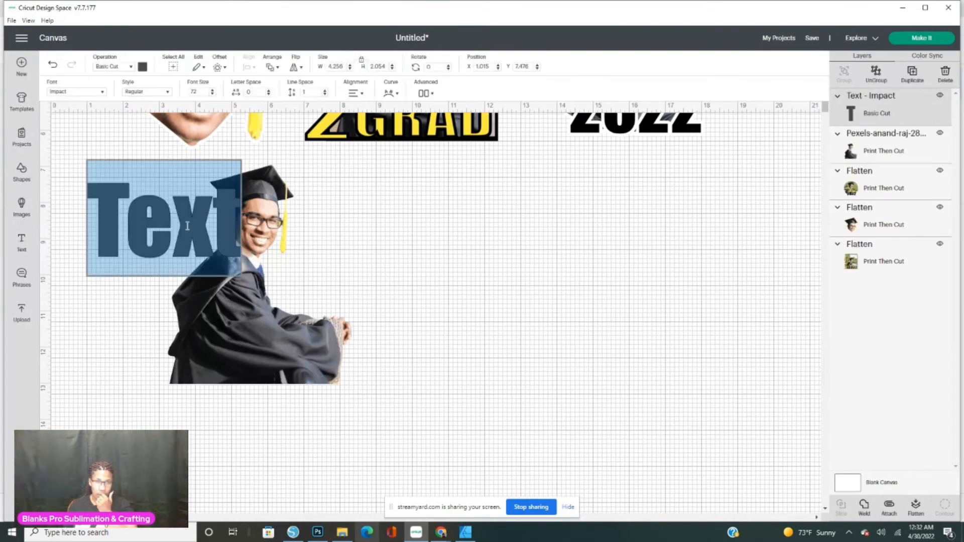
drag(188, 230, 260, 308)
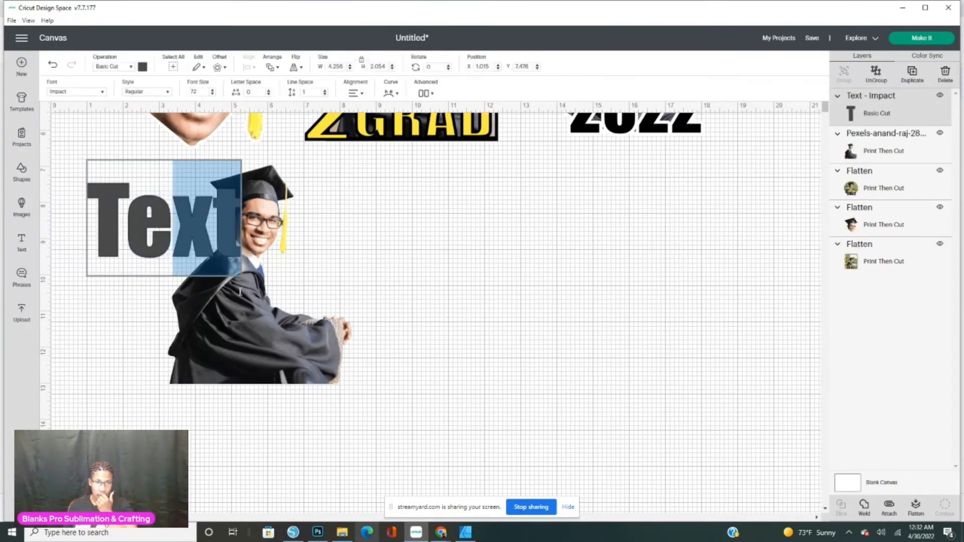
click(365, 291)
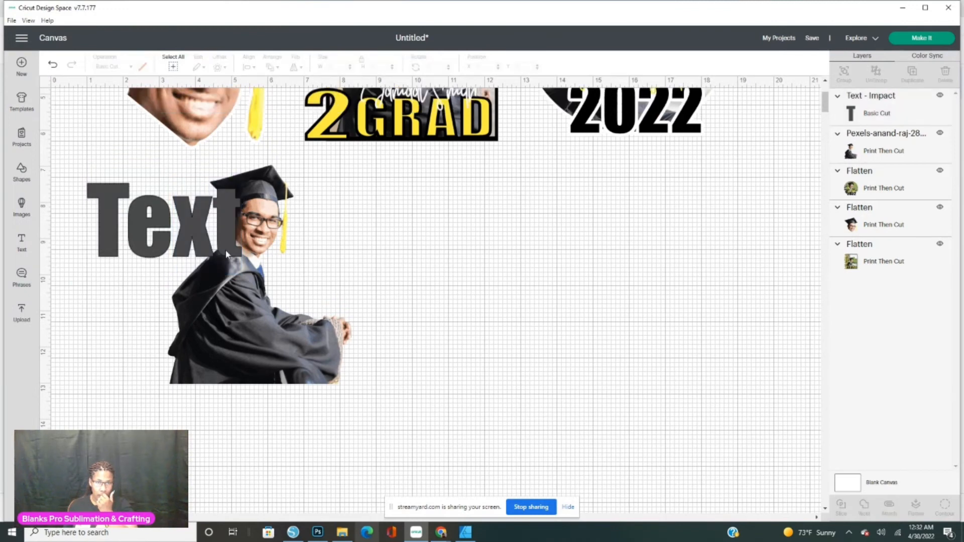
click(195, 234)
drag(195, 234, 266, 374)
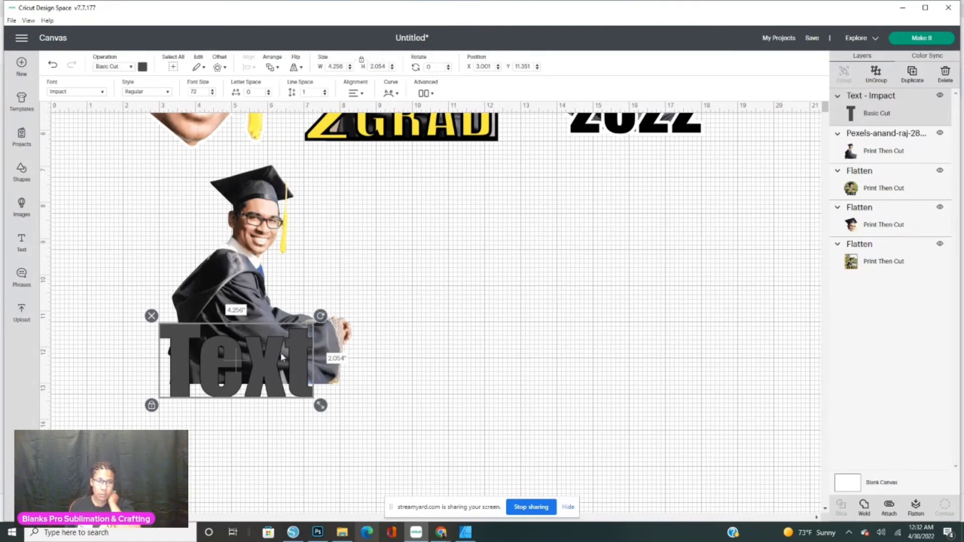
Step: Replace the placeholder word with GRAD
double_click(309, 365)
drag(309, 363, 177, 363)
key(BackSpace)
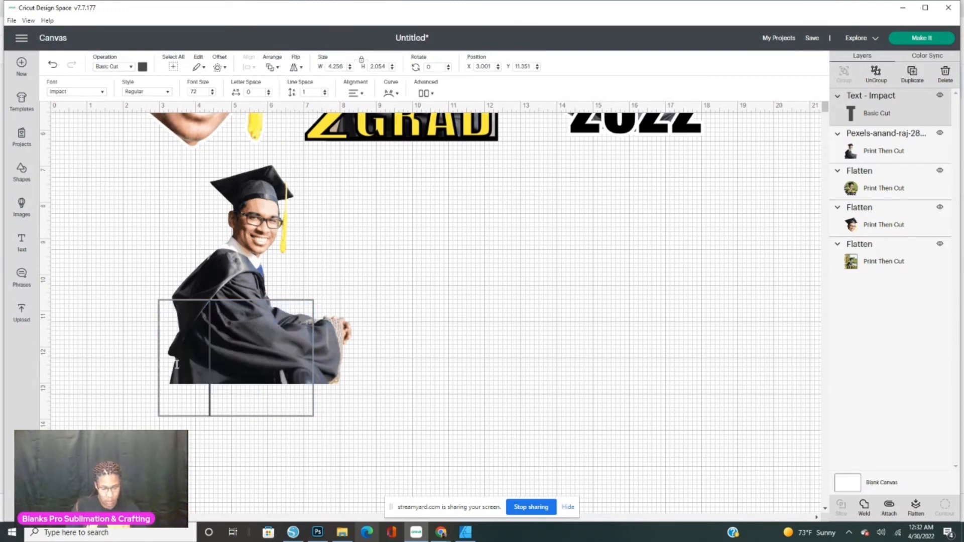
text(GRAD)
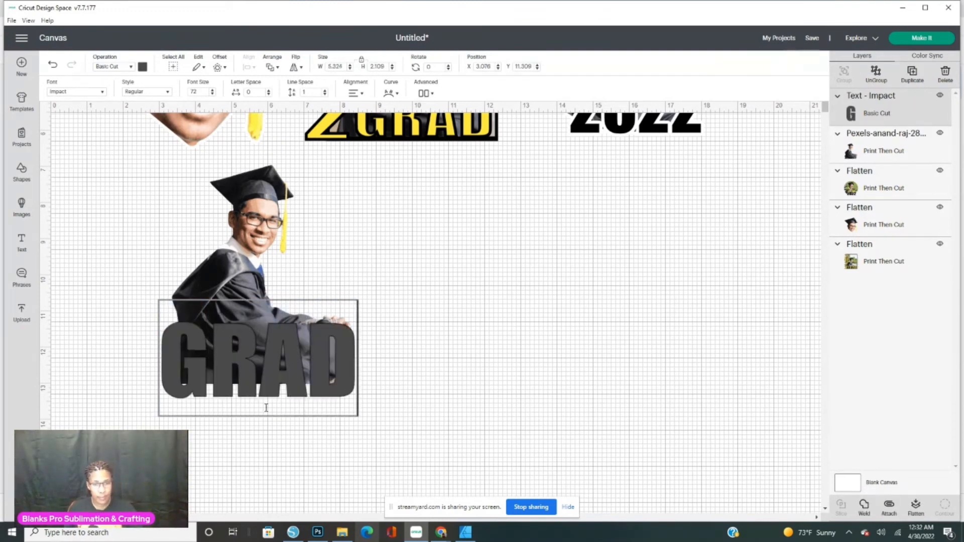
click(423, 383)
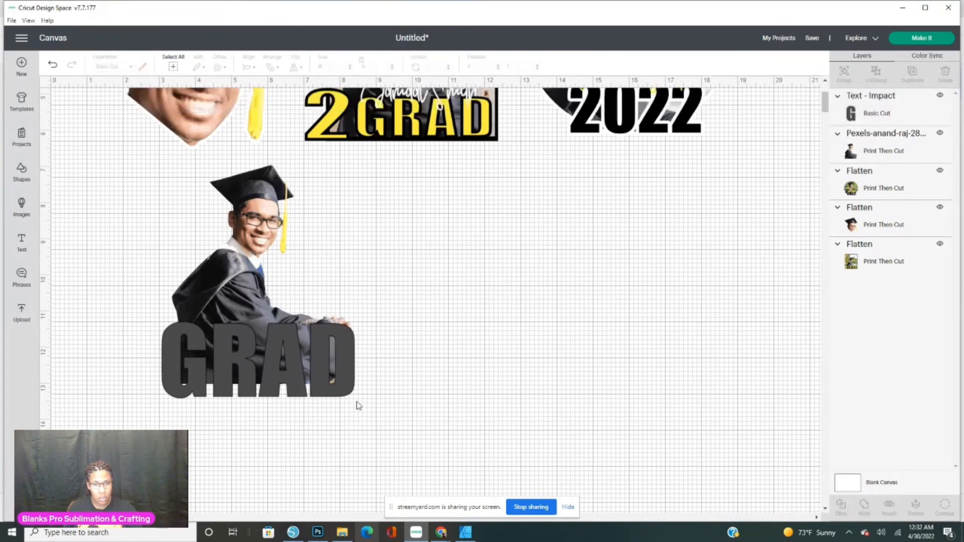
Step: Shrink the GRAD text to fit under the photo
click(355, 397)
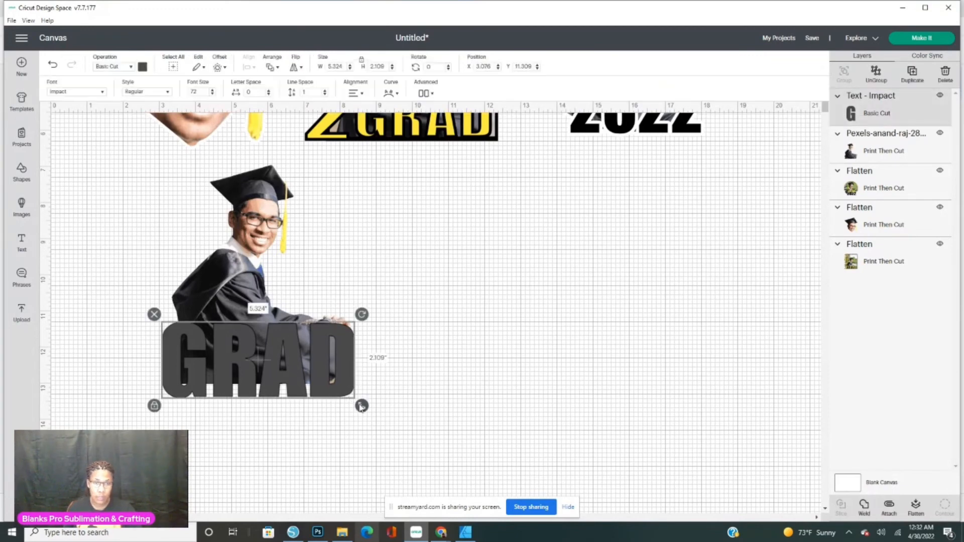
drag(361, 401, 323, 400)
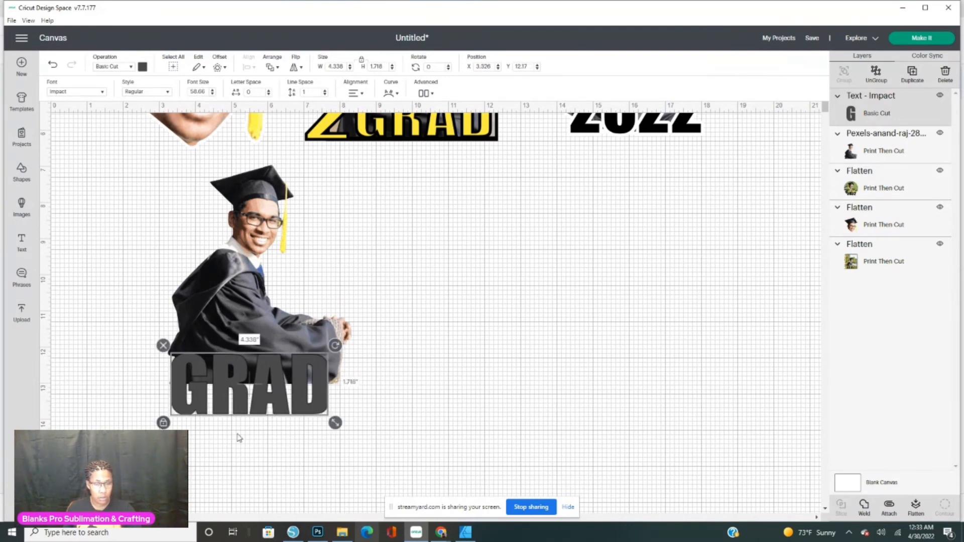
drag(336, 423, 354, 428)
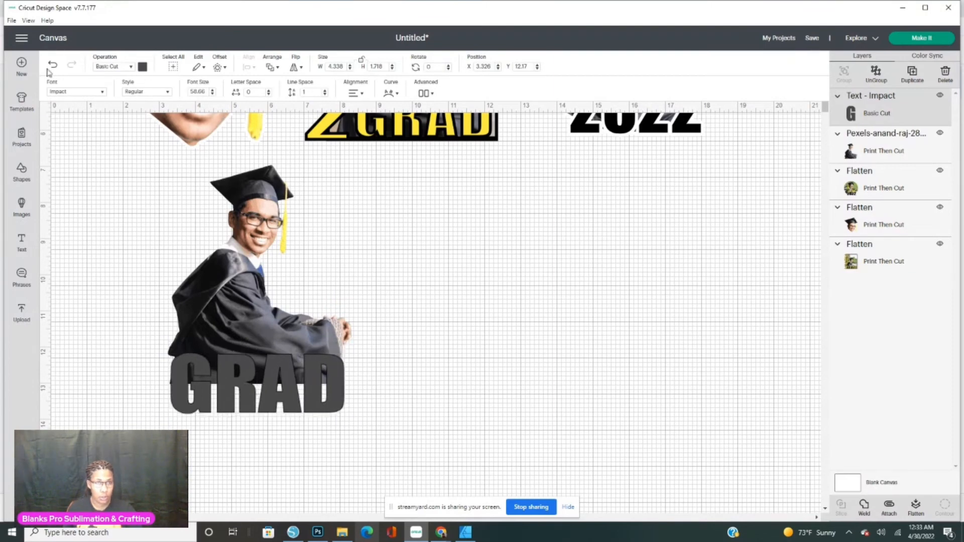
Step: Colour the GRAD text yellow
click(142, 66)
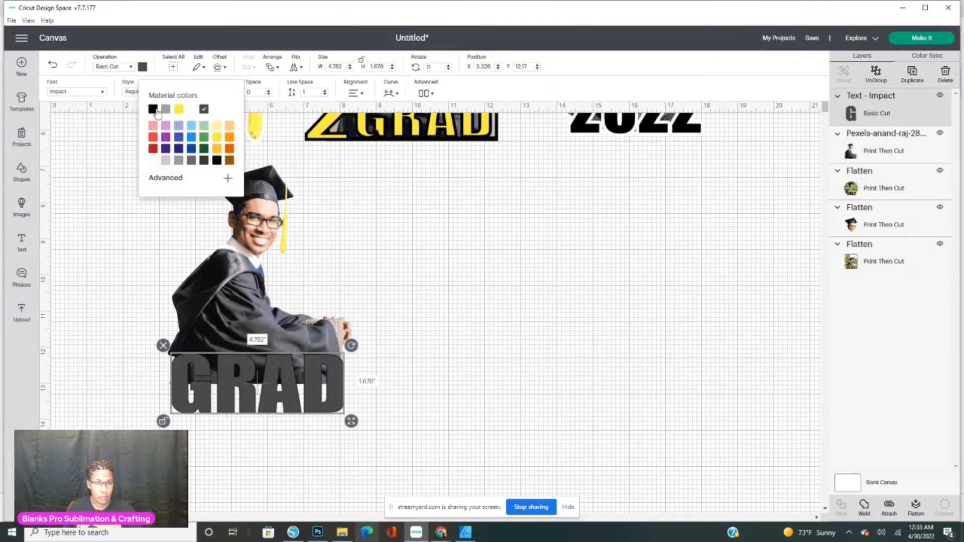
click(154, 110)
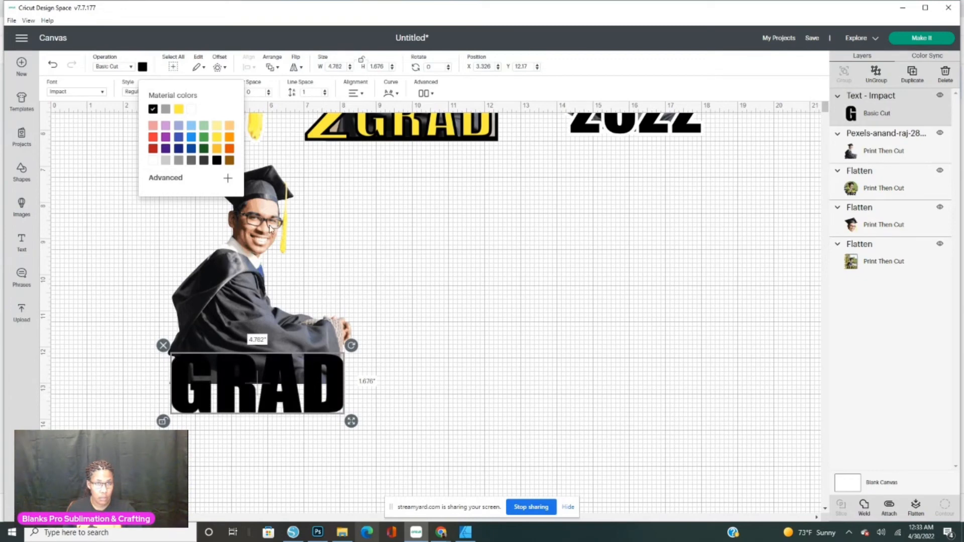
click(178, 110)
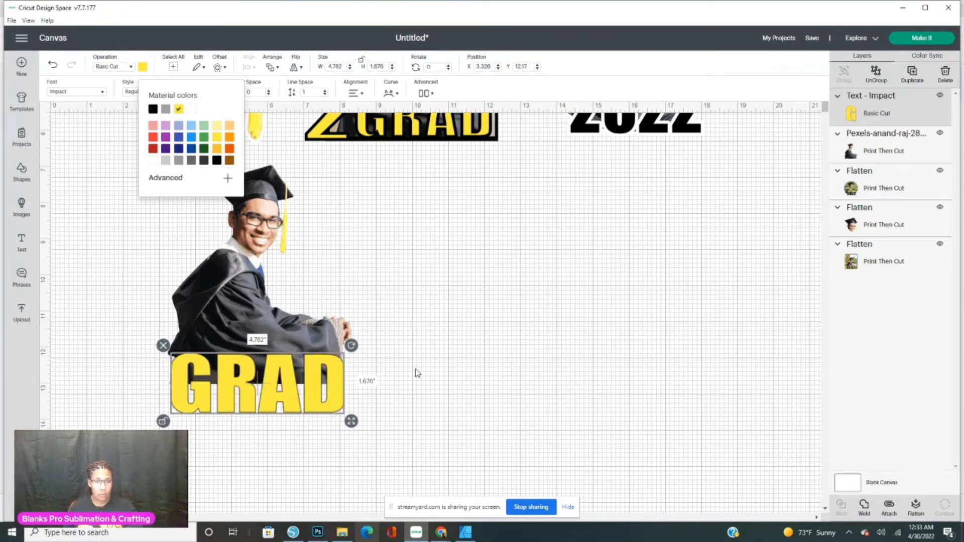
click(397, 387)
Step: Nudge GRAD right and shrink it to about 4.06 × 1.371 in
click(372, 366)
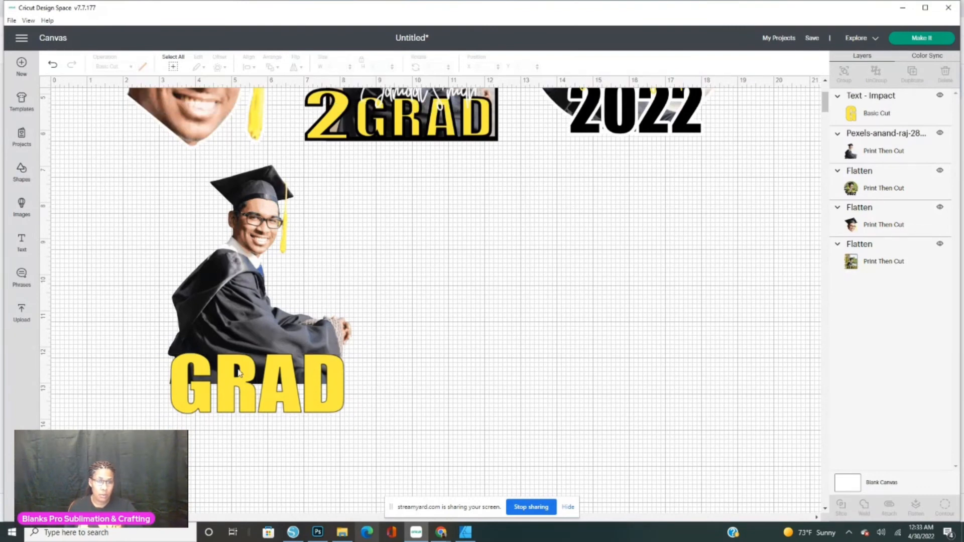
drag(270, 395, 281, 393)
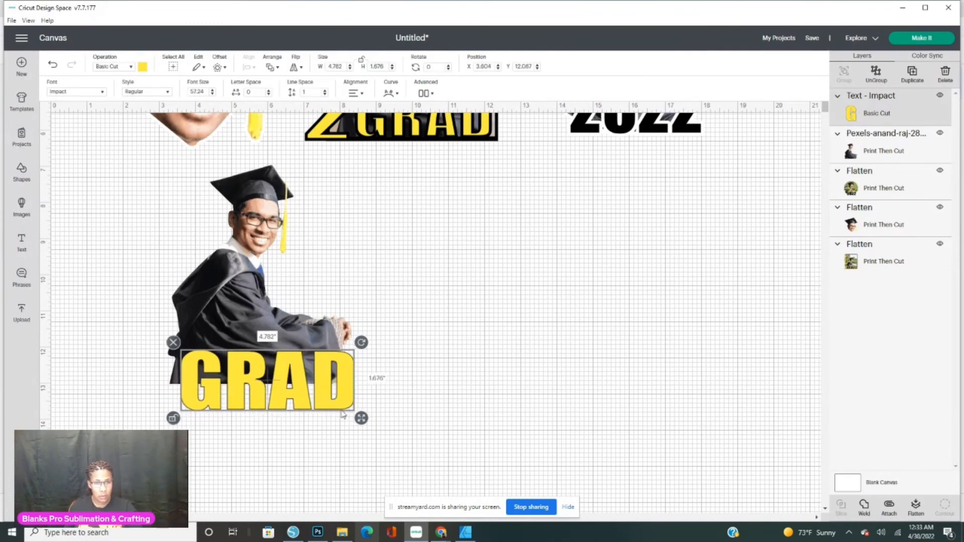
drag(361, 420, 325, 392)
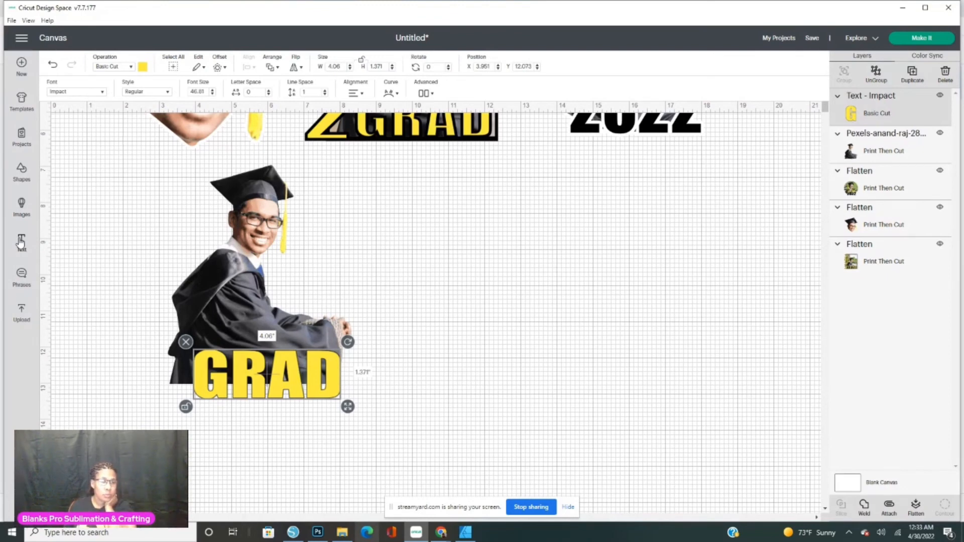
Step: Add a new text object reading 2022
click(21, 238)
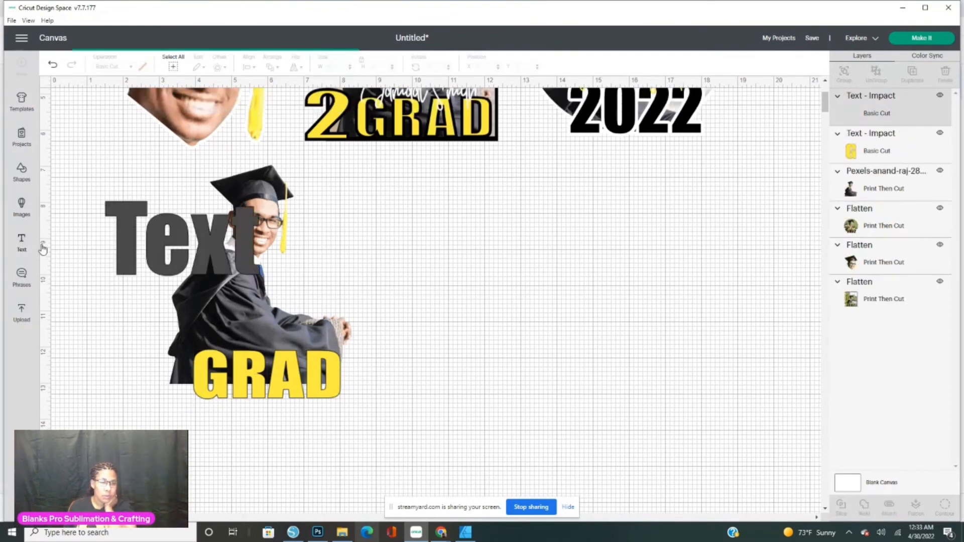
click(247, 254)
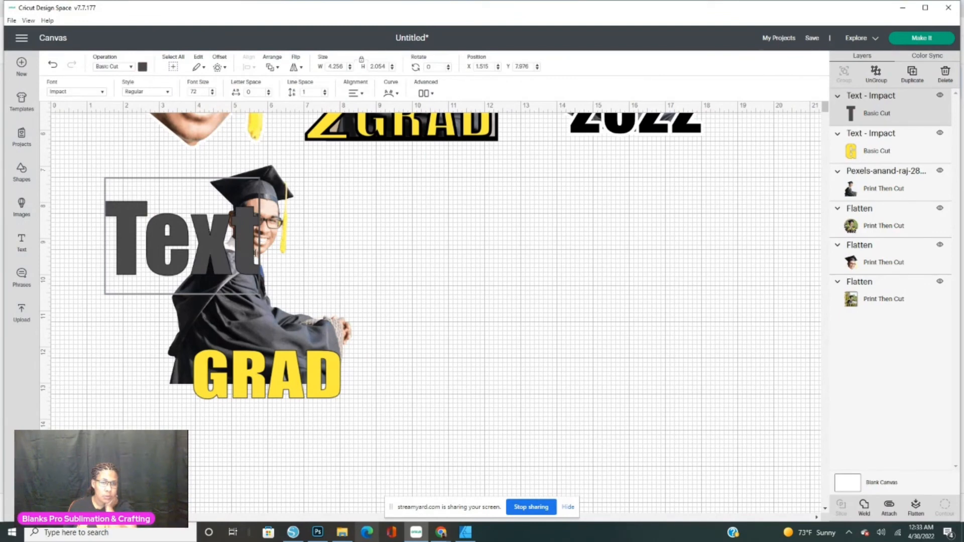
double_click(255, 254)
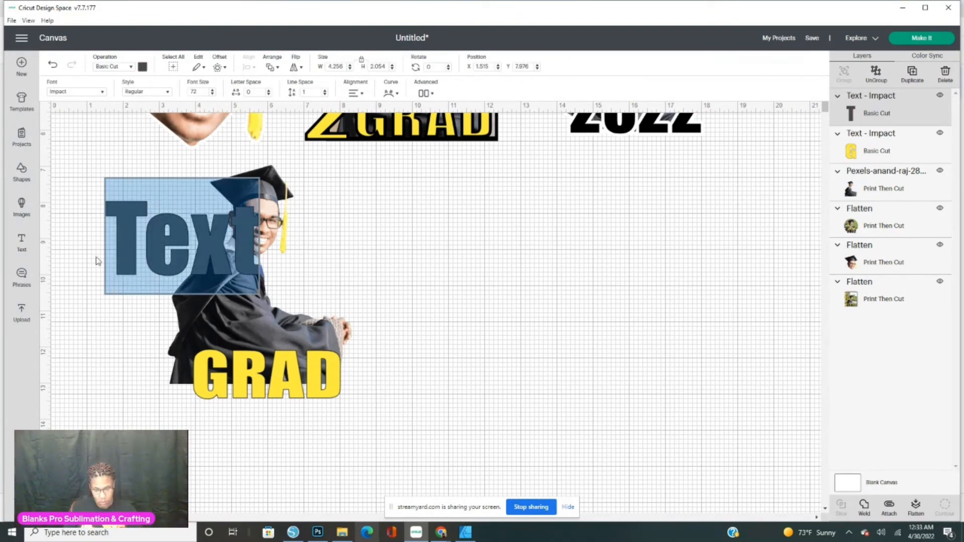
key(BackSpace)
text(2022)
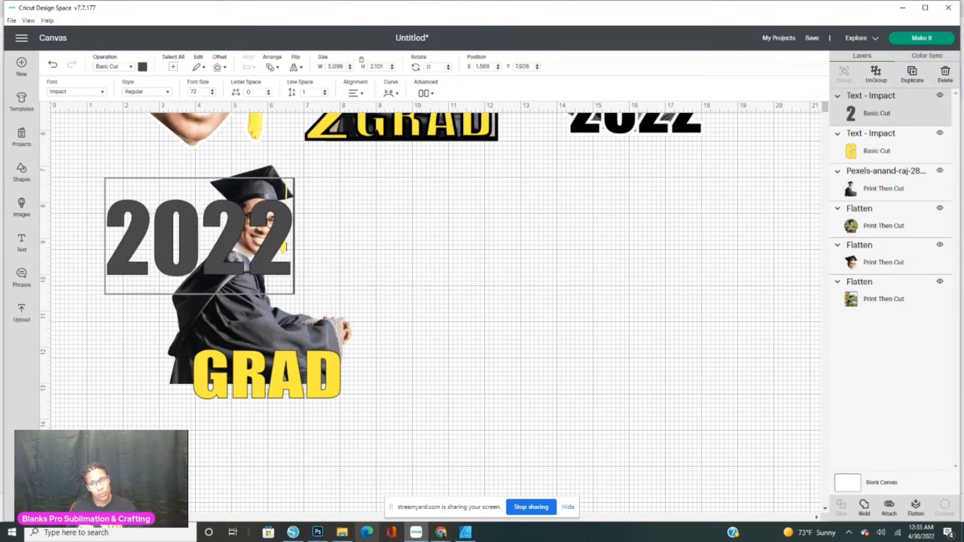
click(536, 244)
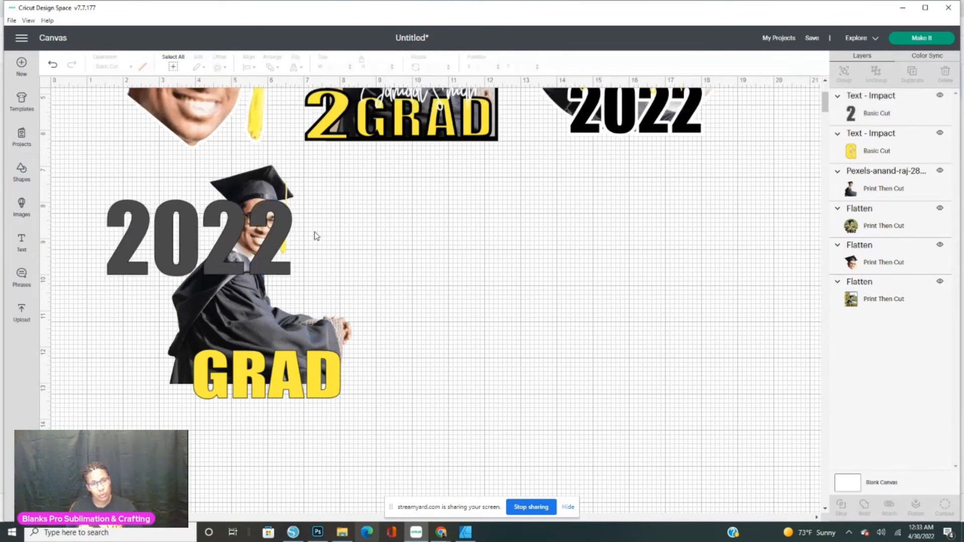
Step: Unlock proportions, stretch 2022 taller and narrower, and ungroup it into separate digits
click(282, 256)
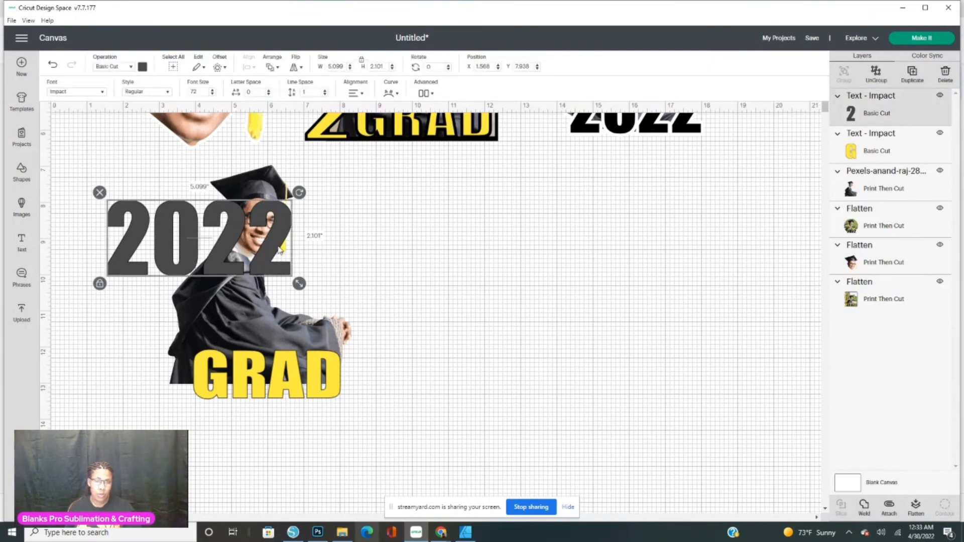
click(100, 285)
drag(301, 286, 243, 289)
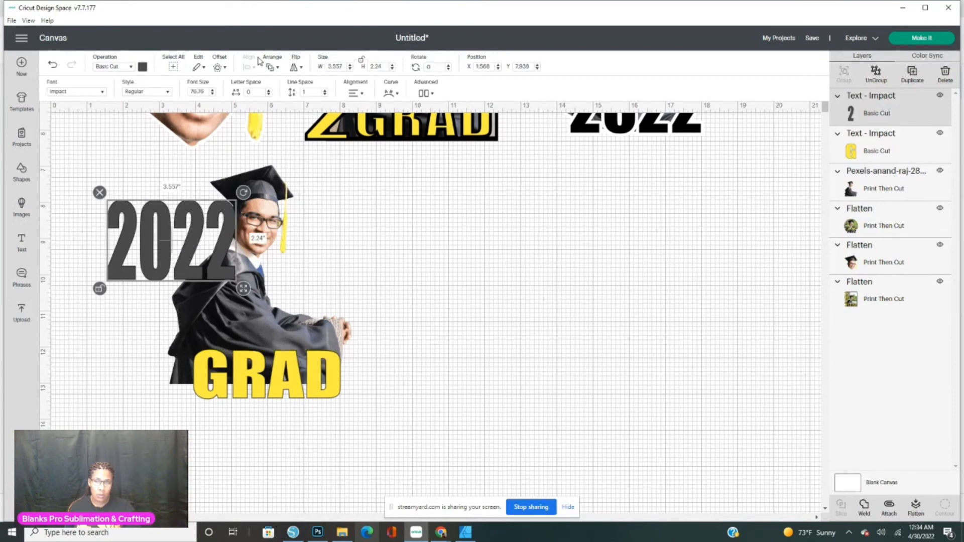
click(876, 77)
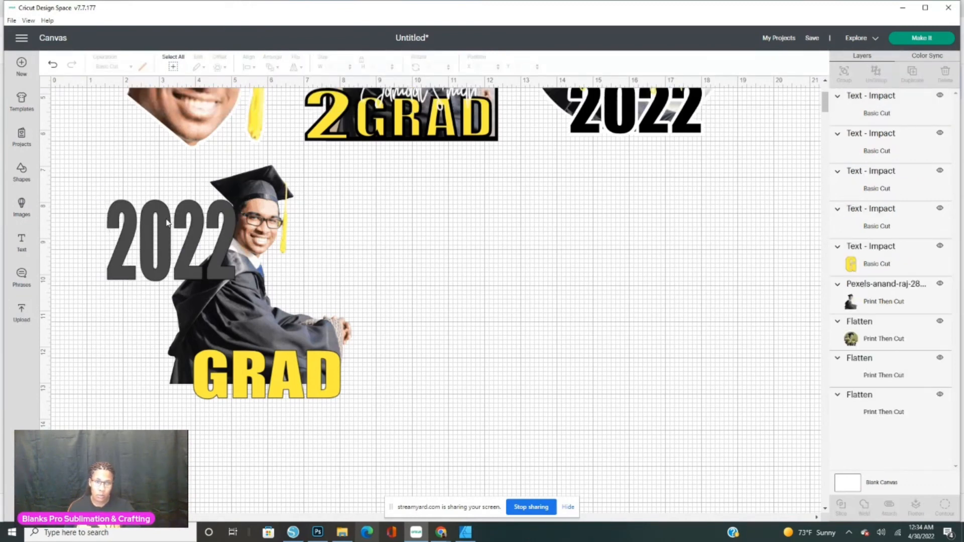
Step: Stack the separated 2, 0, 2, 2 digits into a vertical column
drag(122, 238, 401, 233)
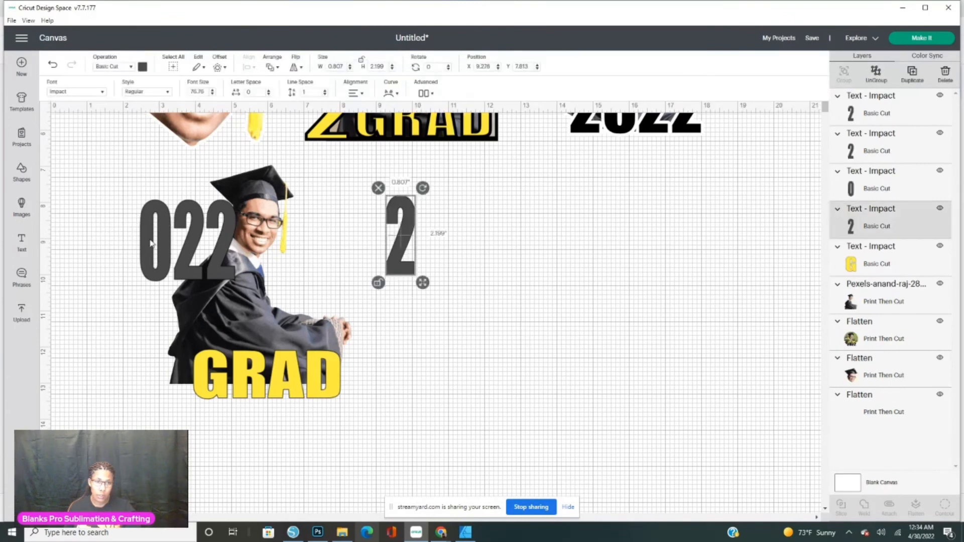
drag(151, 244, 409, 318)
drag(193, 261, 400, 436)
drag(229, 259, 558, 424)
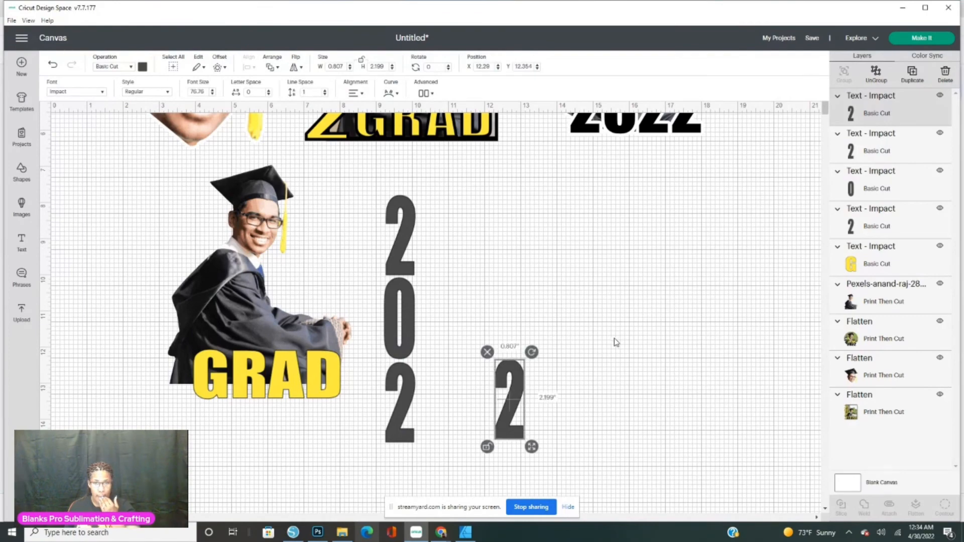
scroll(614, 340, down, 4)
scroll(503, 256, up, 2)
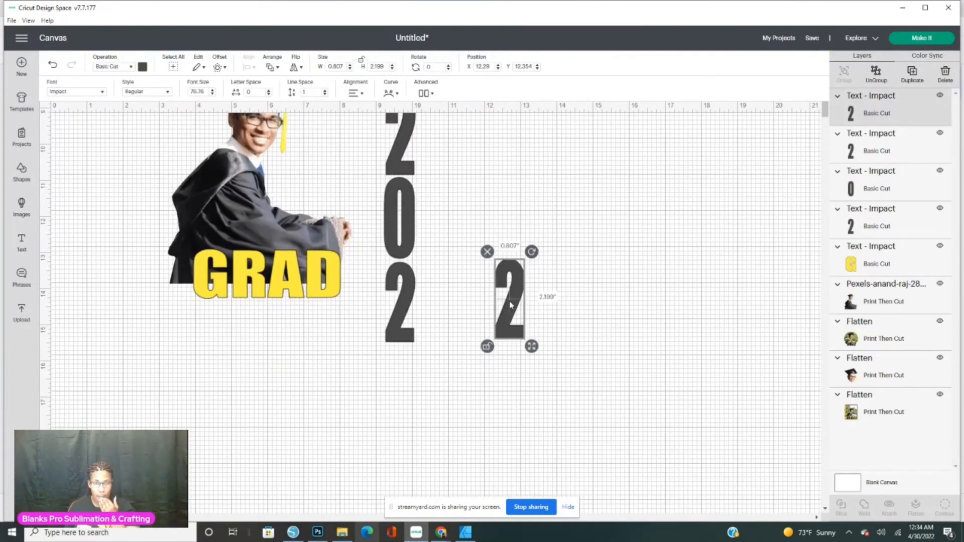
drag(514, 304, 405, 389)
Step: Align the four stacked digits along their left edges, undoing an accidental bottom-align
drag(455, 450, 388, 119)
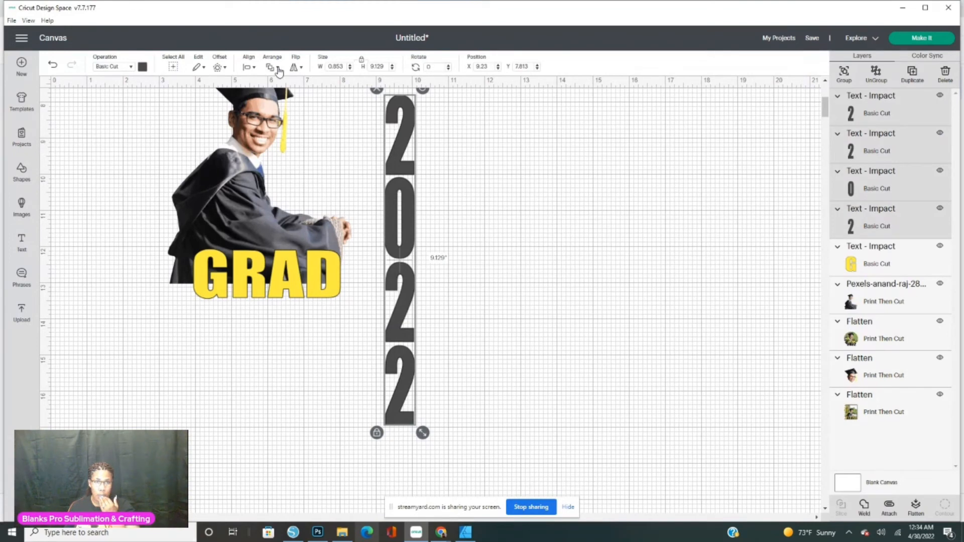
click(279, 71)
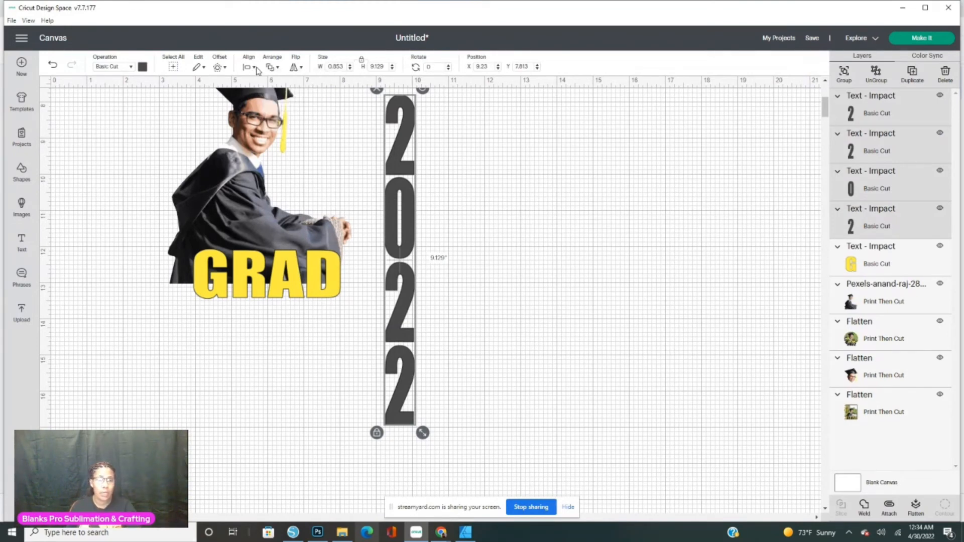
click(255, 69)
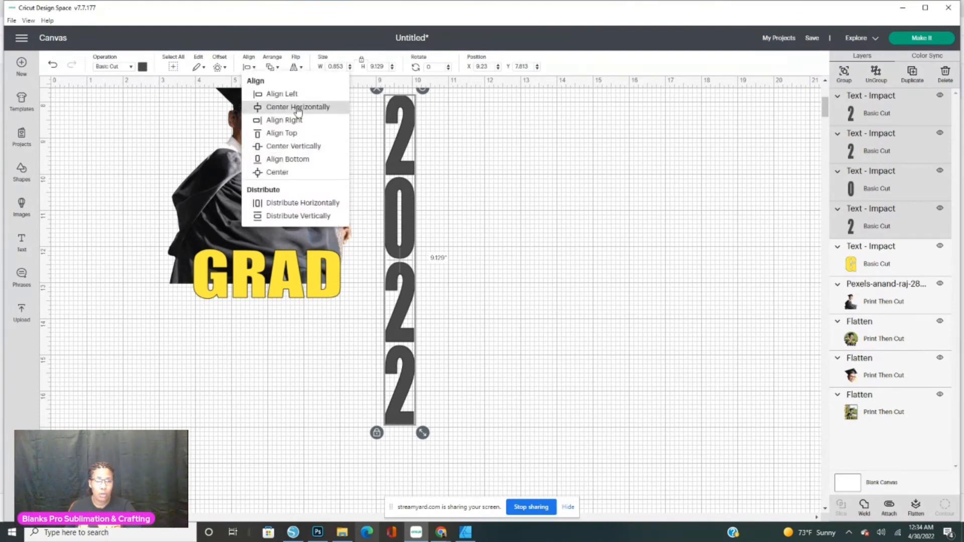
click(294, 151)
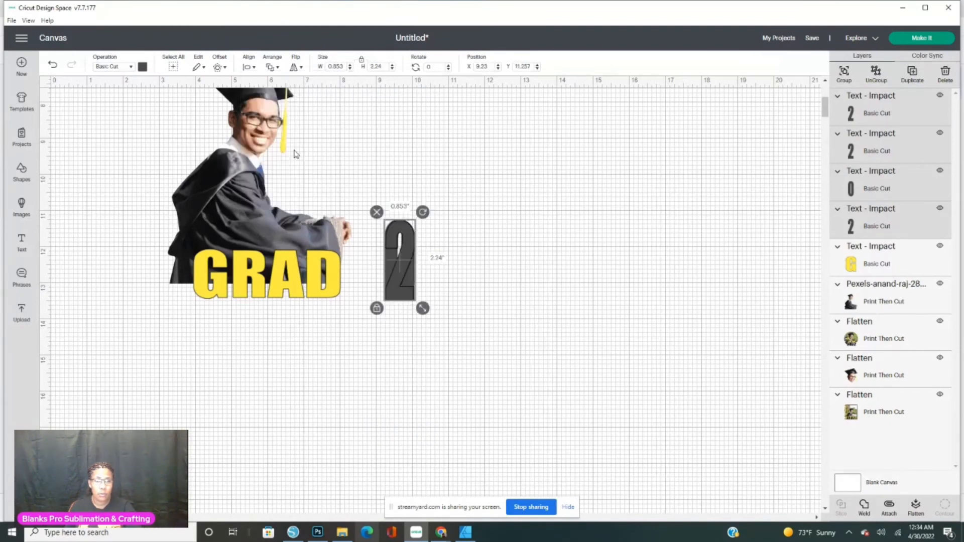
click(53, 64)
click(53, 64)
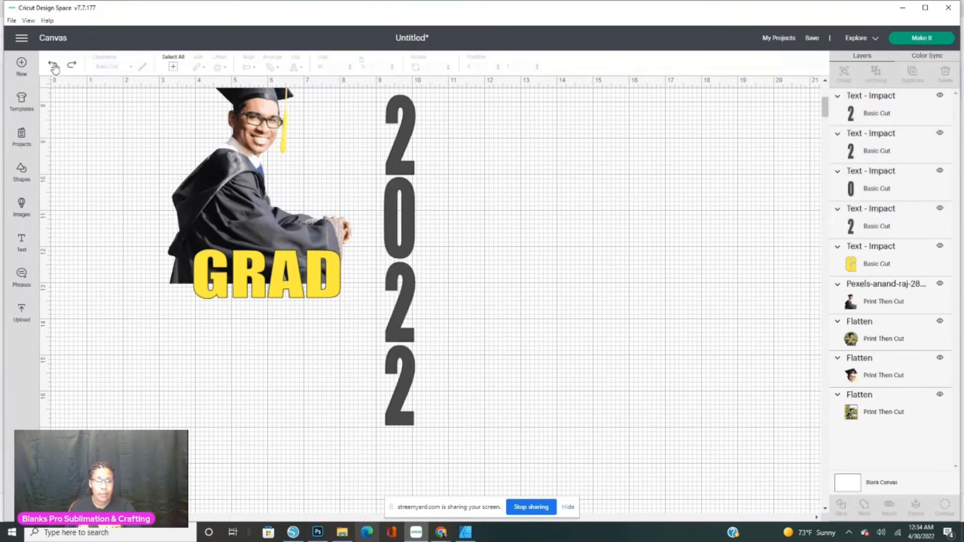
drag(509, 111, 387, 431)
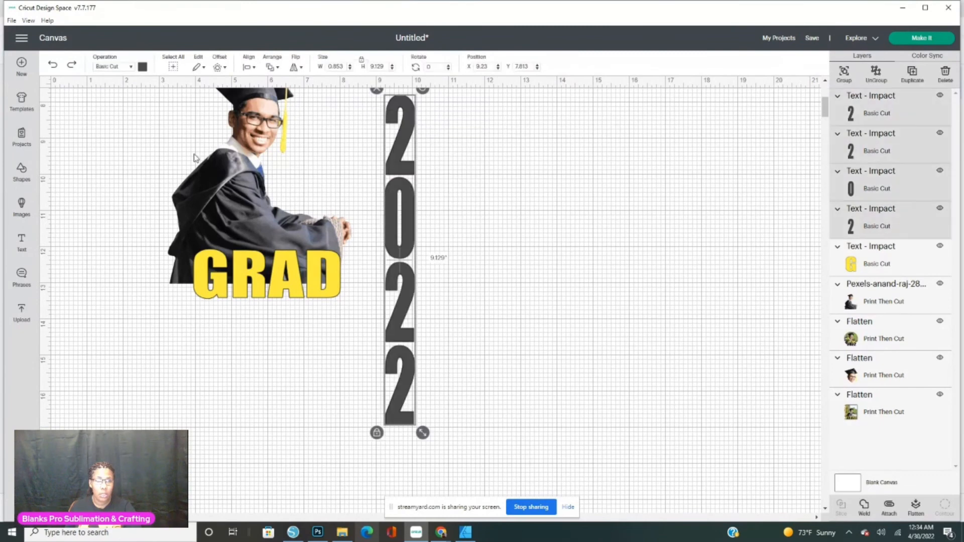
click(255, 70)
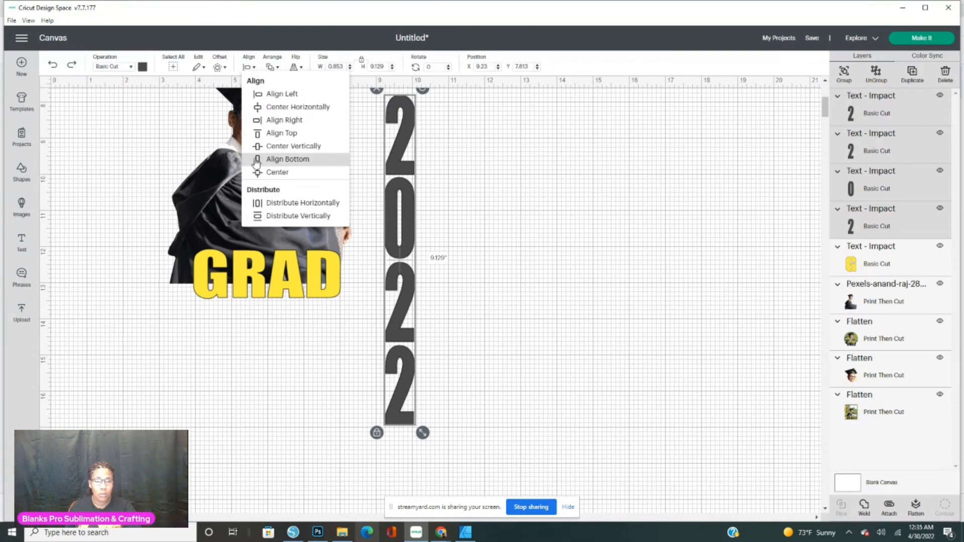
click(261, 96)
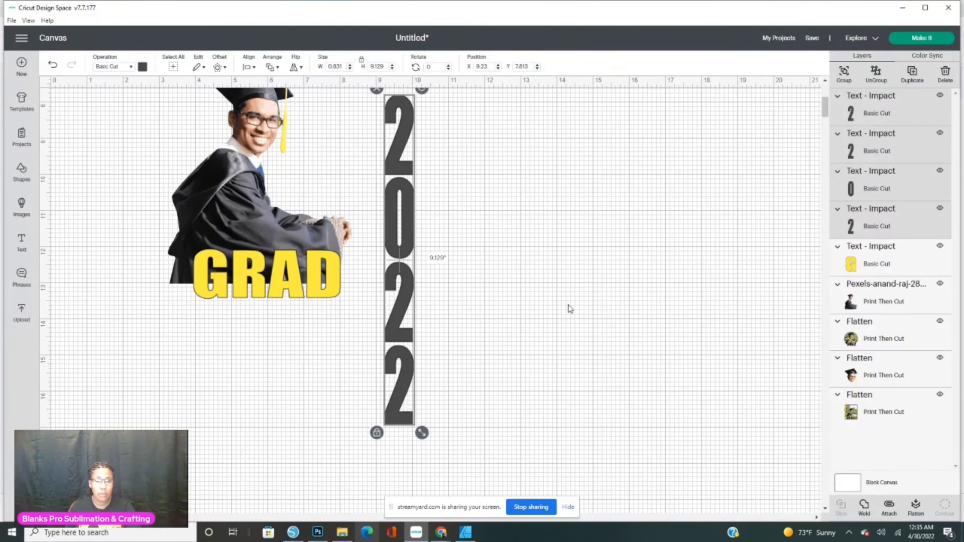
Step: Unlock proportions and resize the digit column to about 1.005 × 5.281 in
click(377, 432)
drag(422, 433, 424, 466)
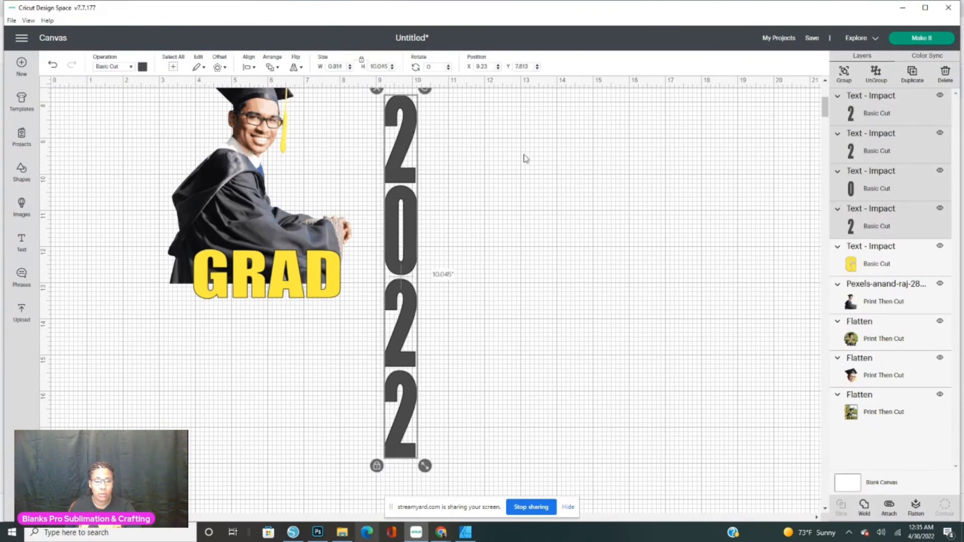
mouse_move(424, 465)
mouse_down()
mouse_move(429, 439)
mouse_move(427, 489)
mouse_move(425, 481)
mouse_up()
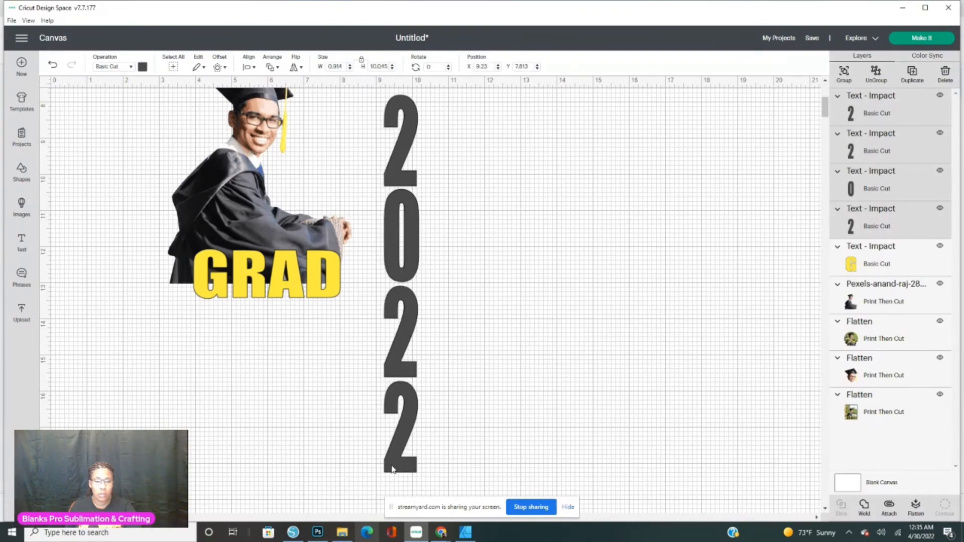
click(393, 469)
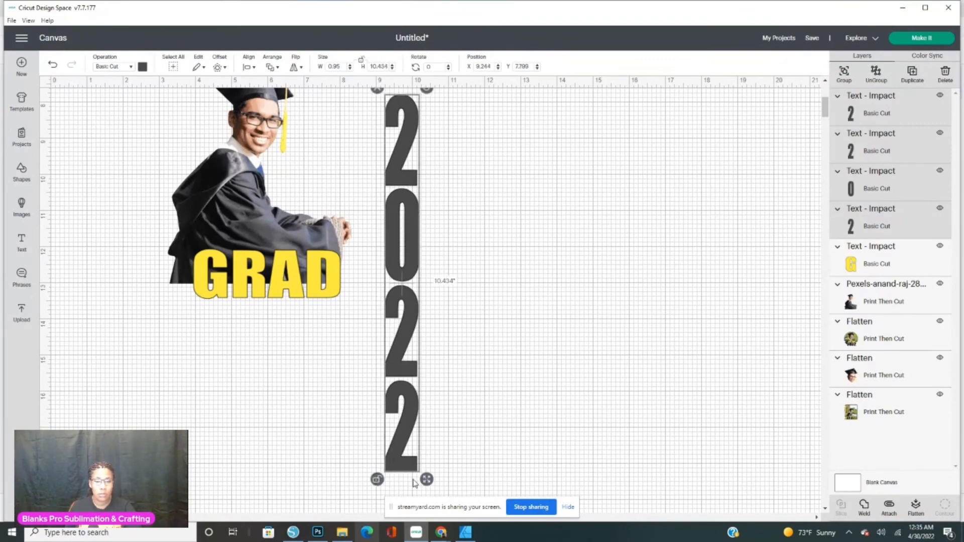
drag(426, 480, 428, 293)
click(418, 266)
Step: Move the 2022 column to the photo's left edge, its bottom 2 level with GRAD
scroll(433, 337, up, 3)
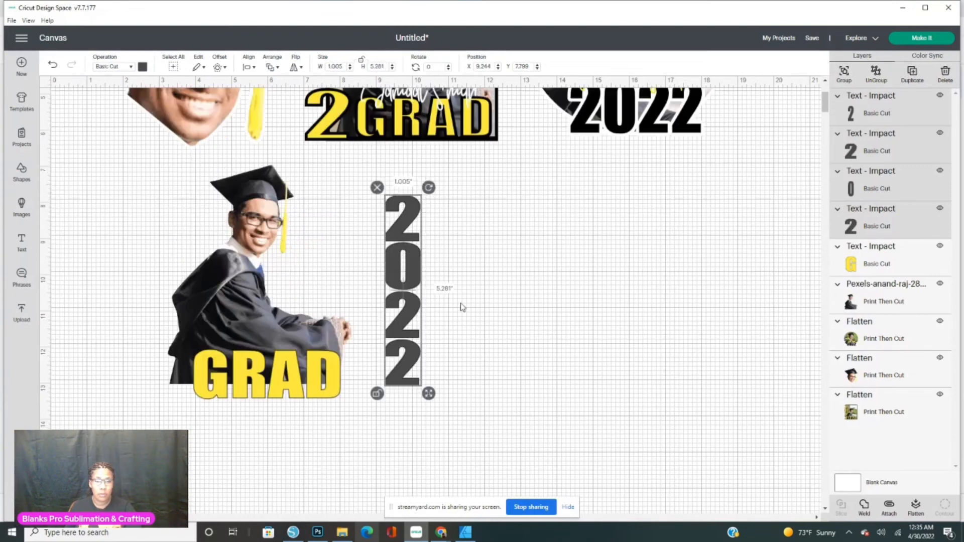
drag(410, 326, 182, 335)
drag(181, 332, 179, 329)
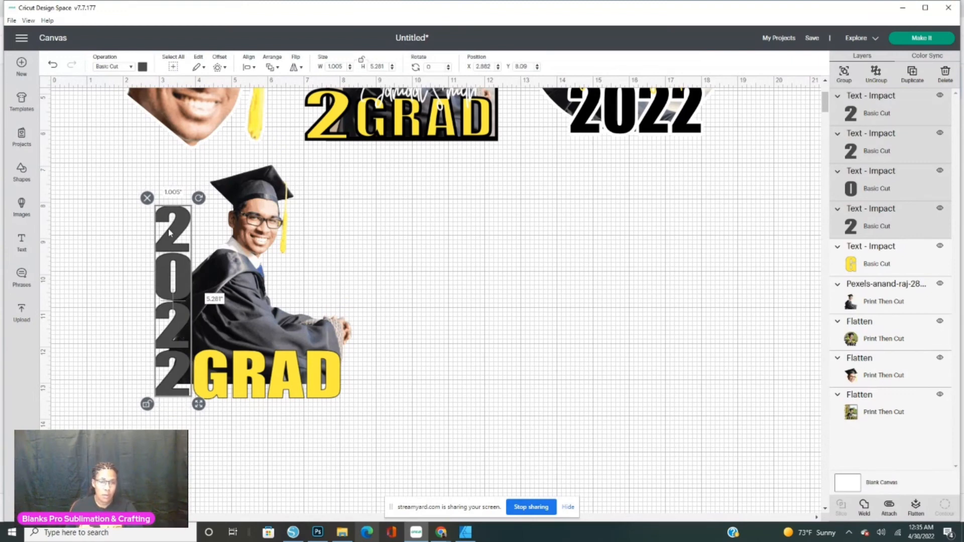
Step: Select just the four 2022 digits together
click(121, 267)
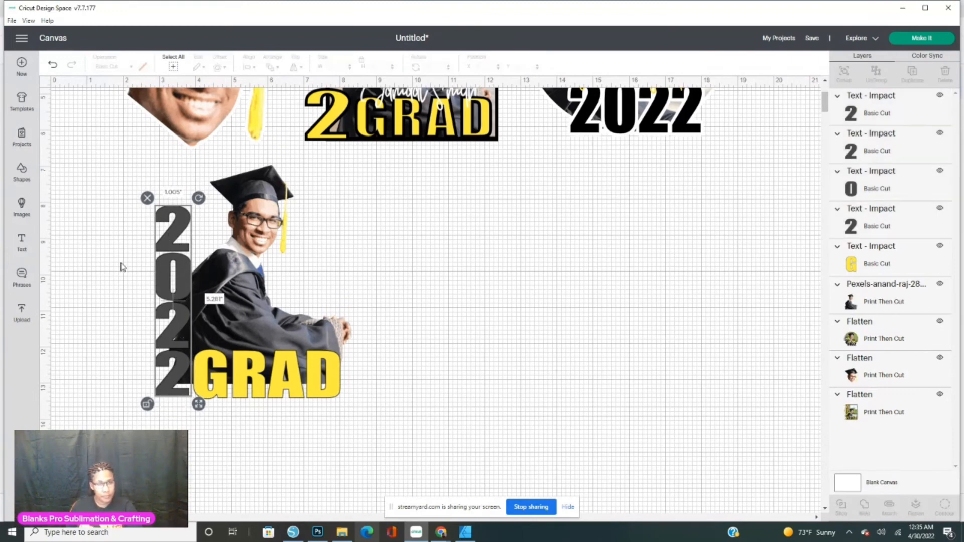
drag(117, 195, 194, 429)
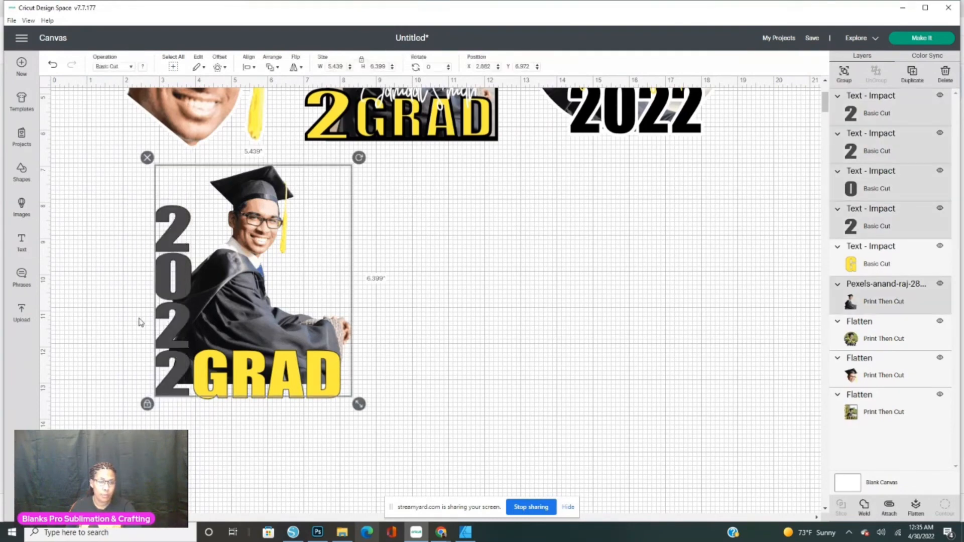
click(135, 370)
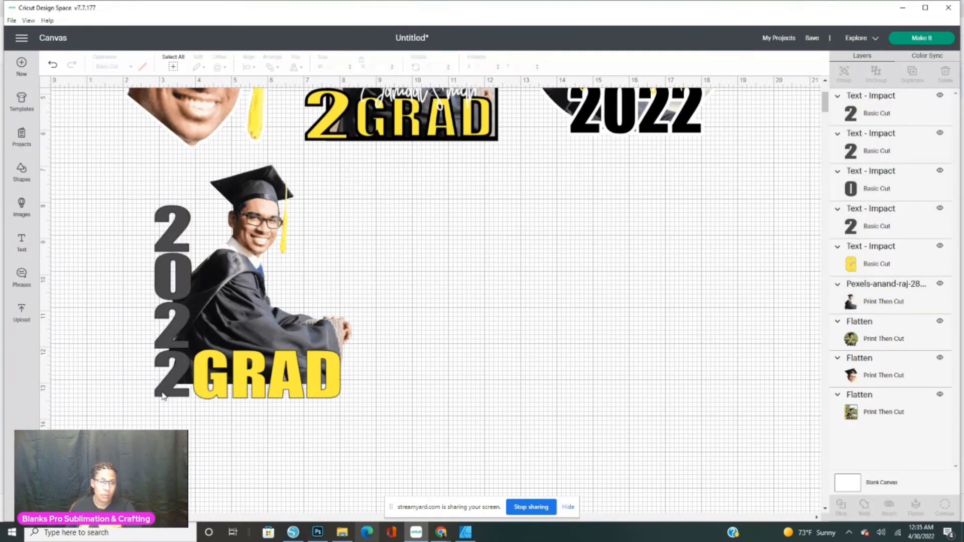
click(162, 396)
click(125, 230)
drag(124, 217, 161, 402)
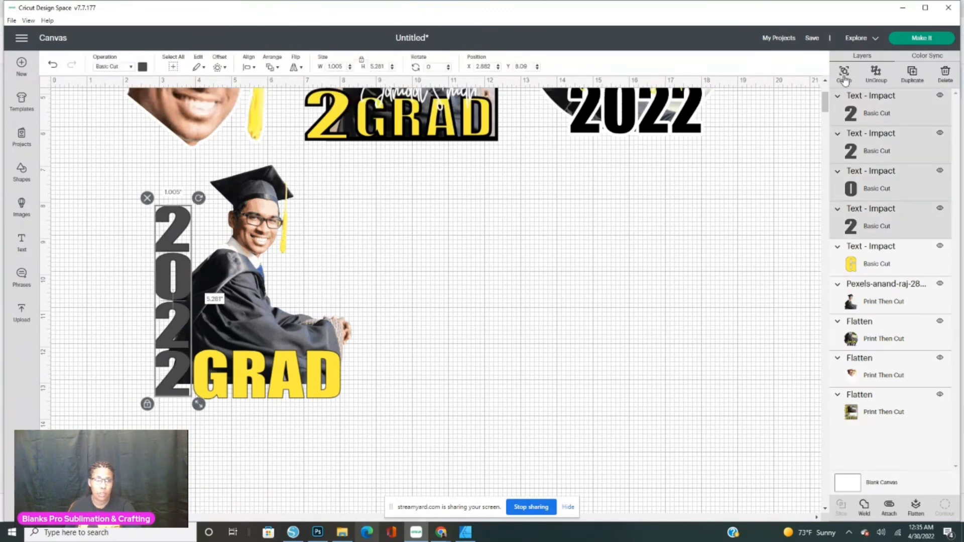
Step: Group the four 2022 digits and colour them grey
click(844, 75)
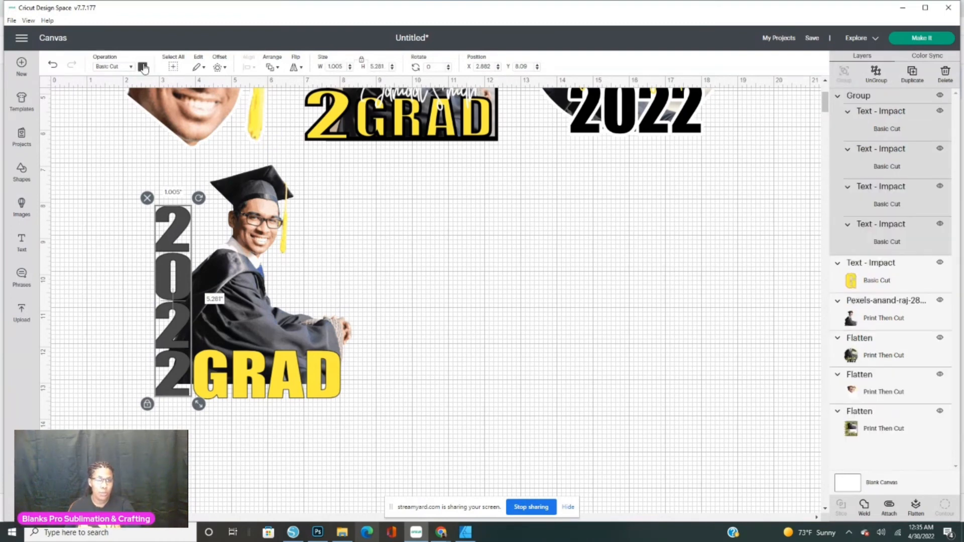
click(143, 66)
click(153, 110)
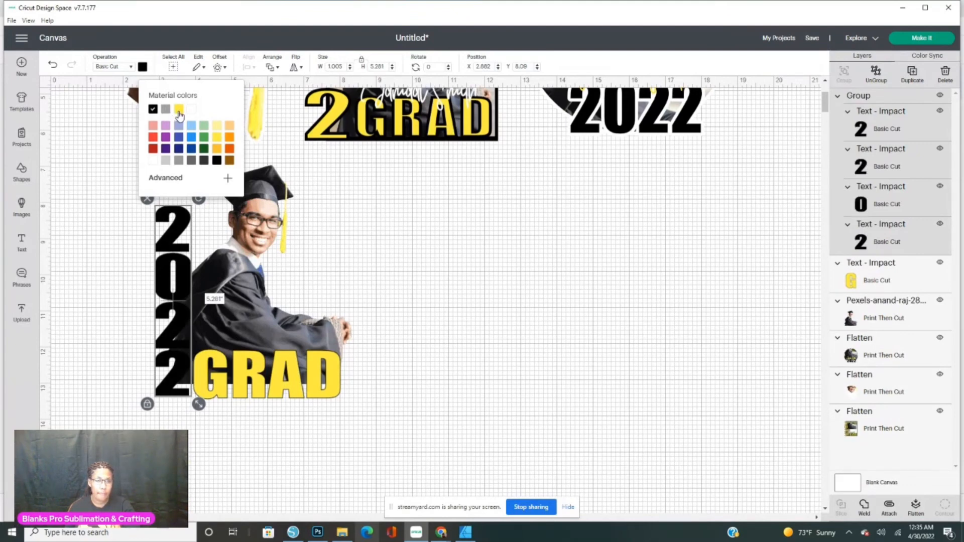
click(179, 113)
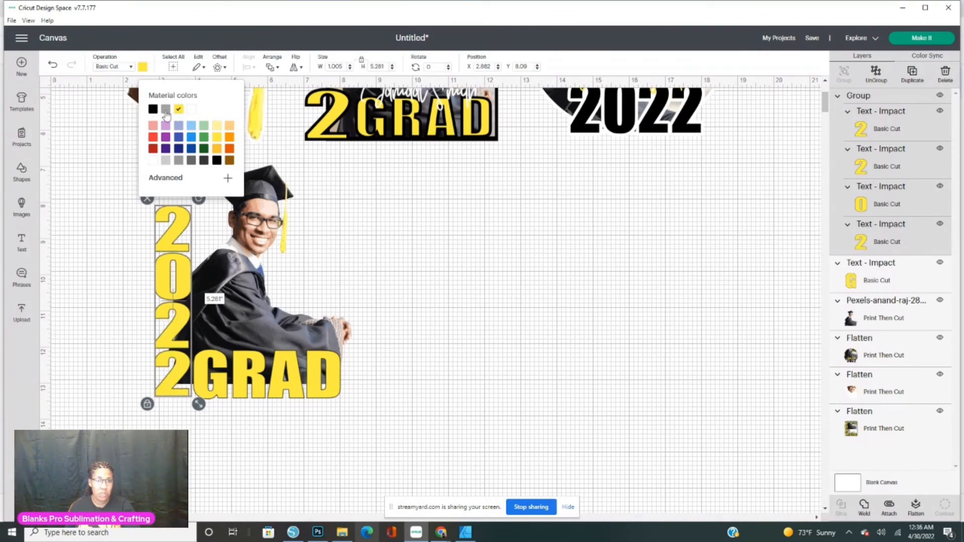
click(167, 112)
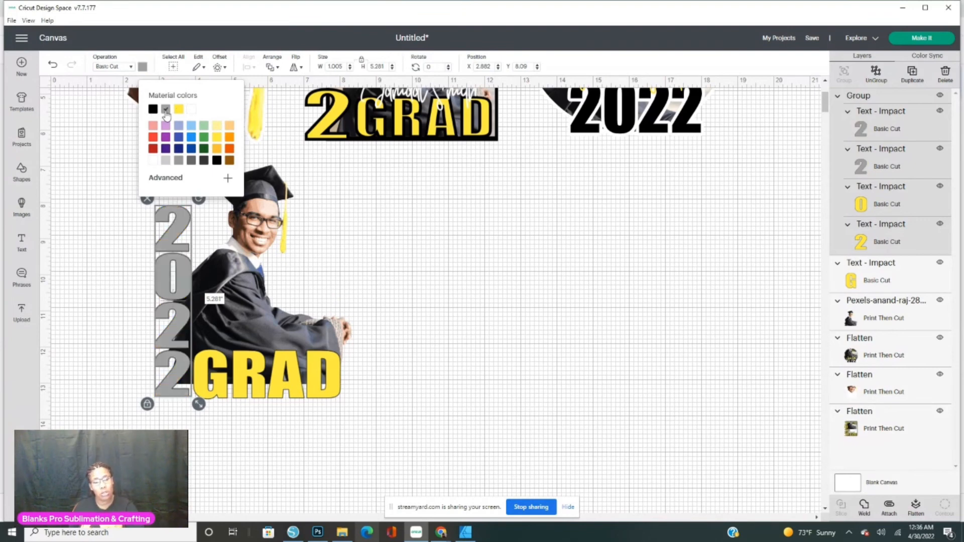
click(453, 332)
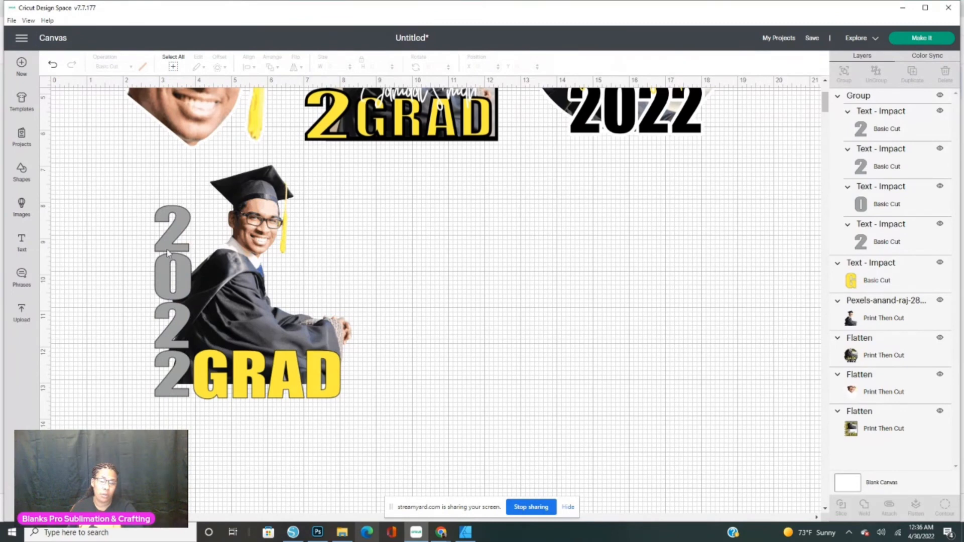
drag(112, 180, 465, 400)
click(465, 401)
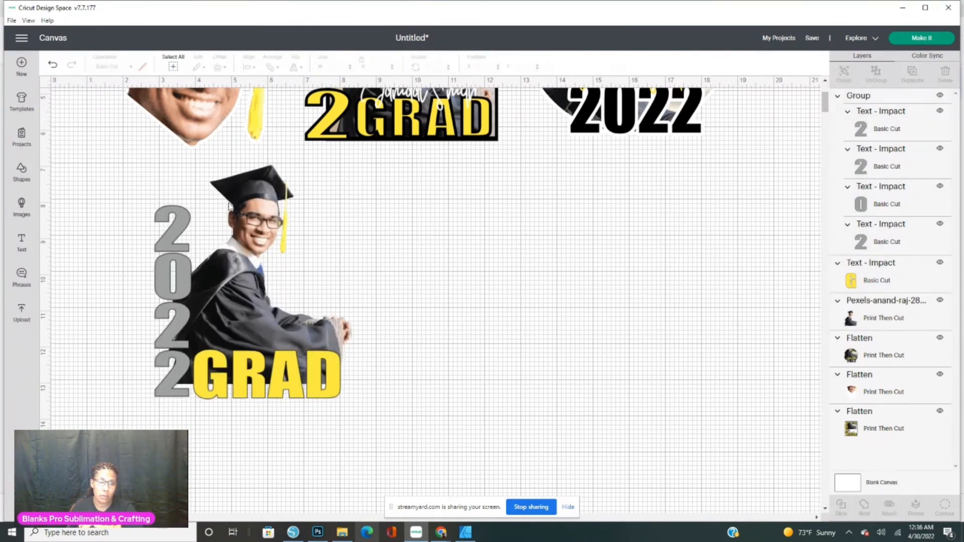
Step: Add a 0.097 in offset outline around the graduate photo
click(256, 210)
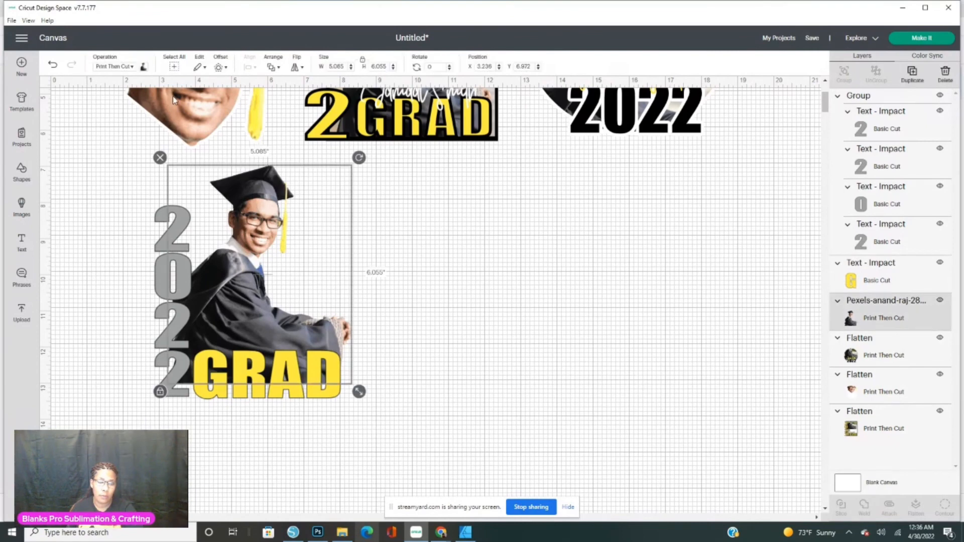
click(220, 67)
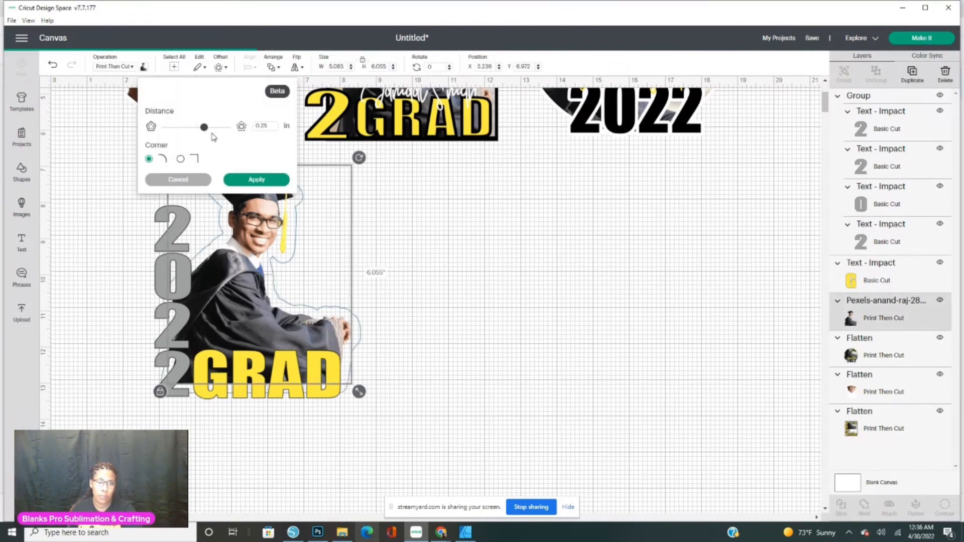
drag(204, 130, 201, 129)
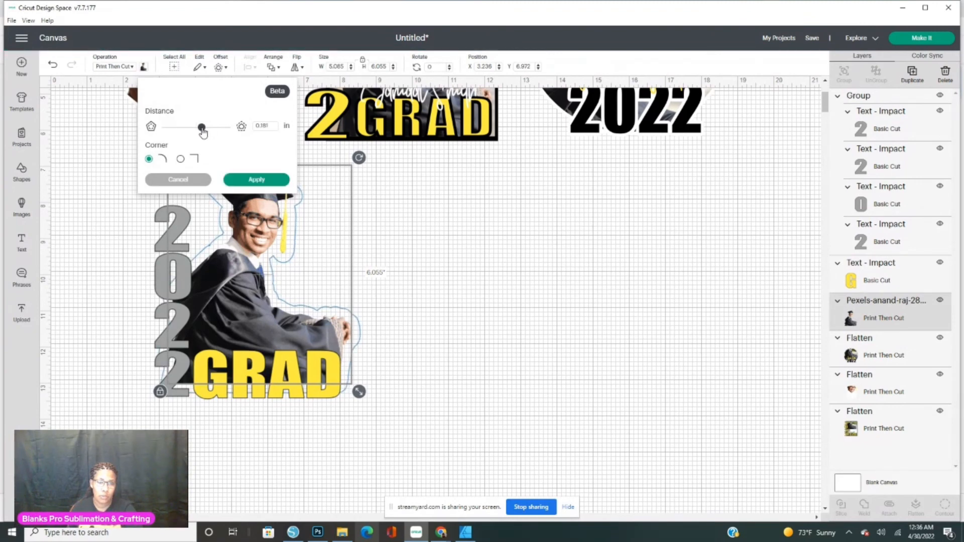
drag(203, 132, 199, 132)
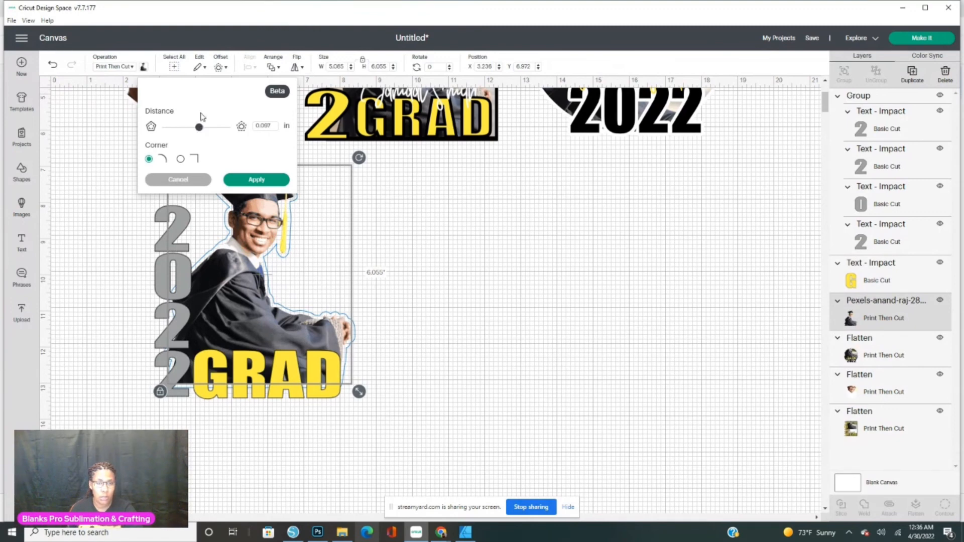
click(243, 181)
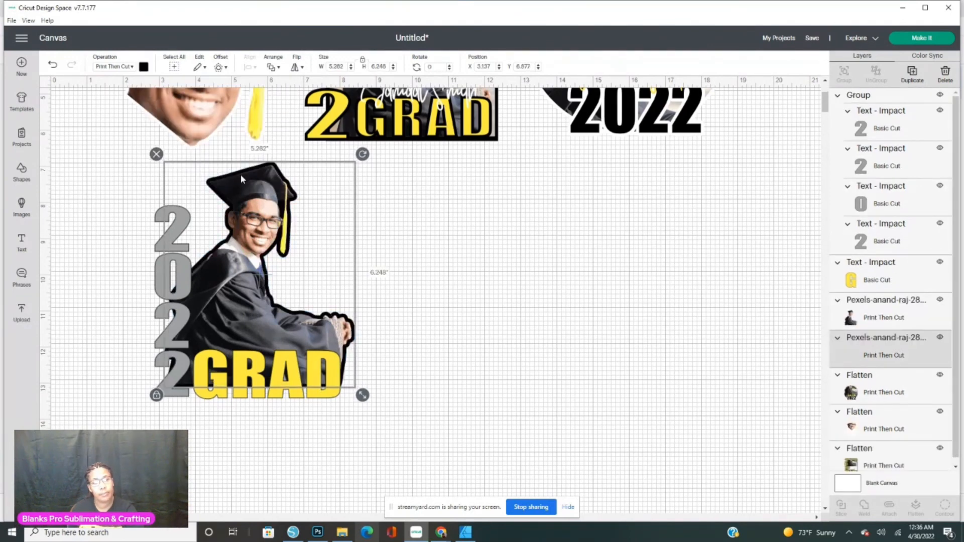
Step: Make the photo's offset outline white
click(143, 68)
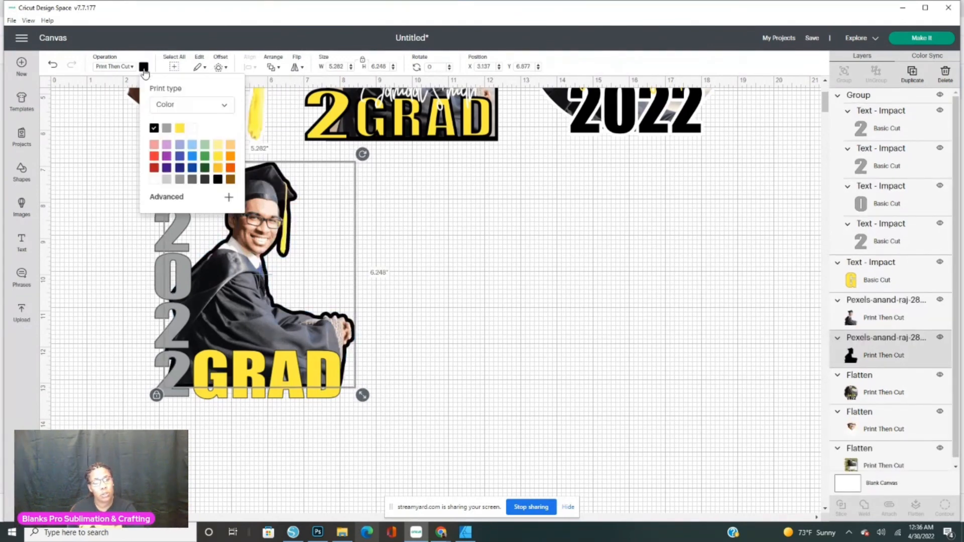
click(193, 130)
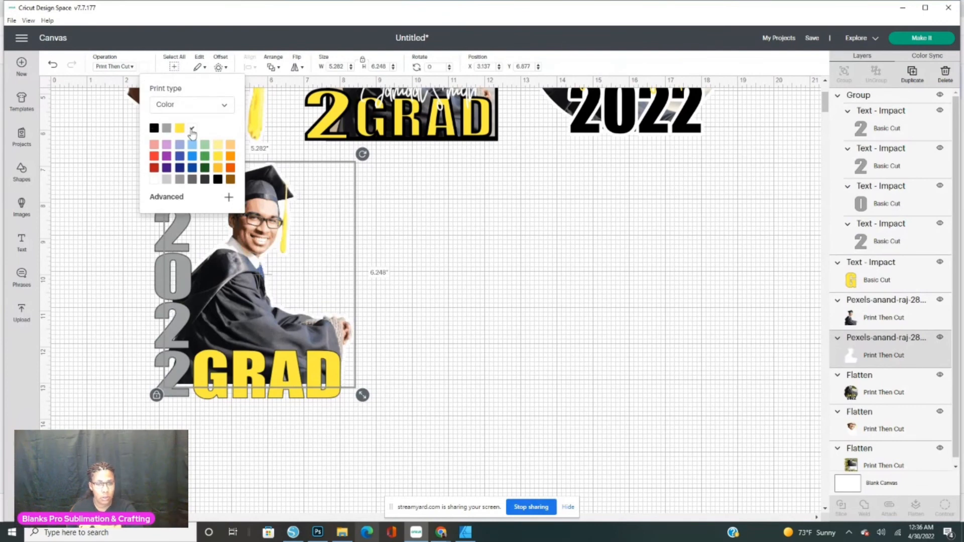
click(395, 387)
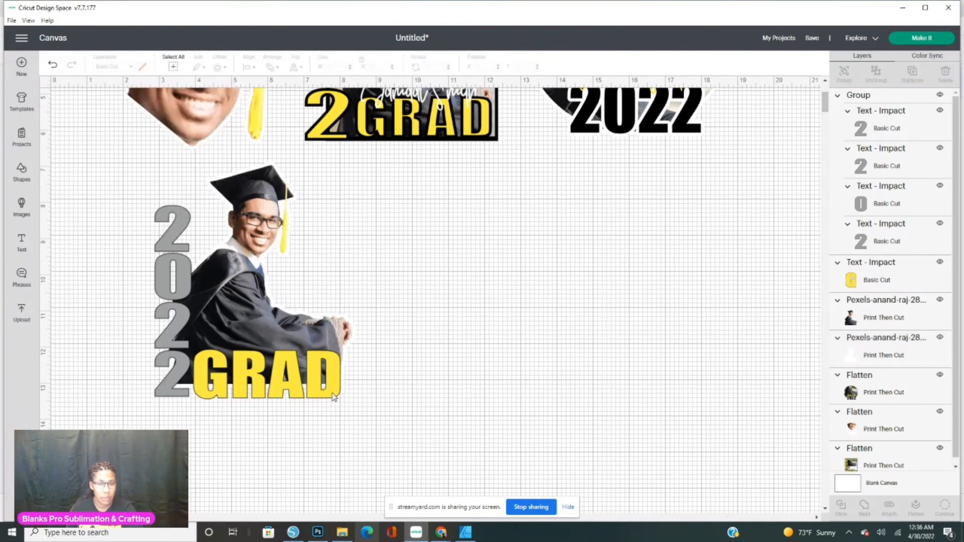
click(333, 396)
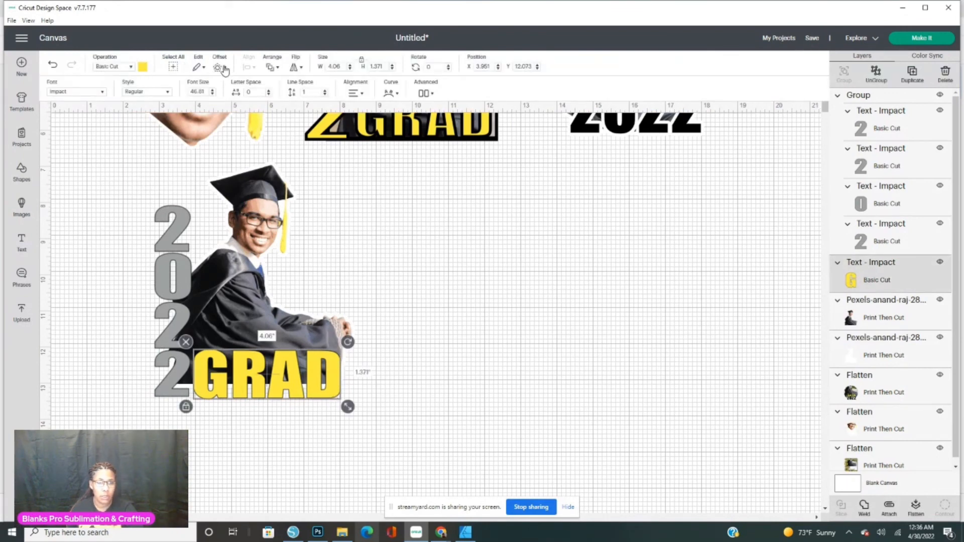
Step: Add a white offset outline around the yellow GRAD text
click(223, 69)
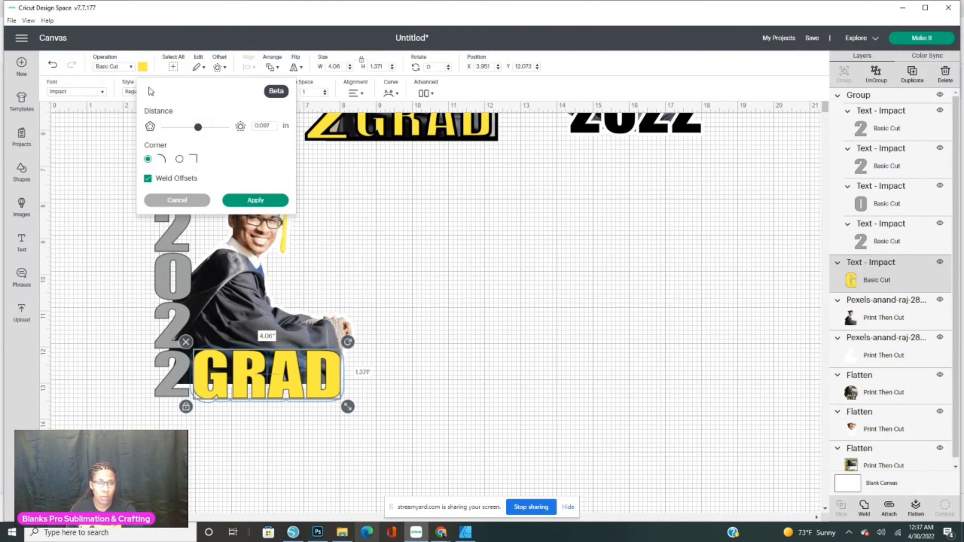
click(143, 67)
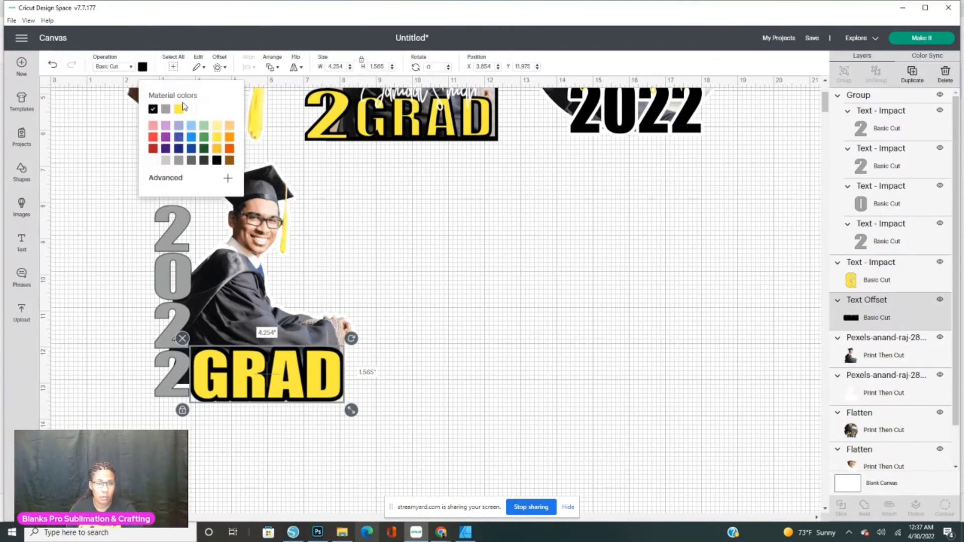
click(192, 109)
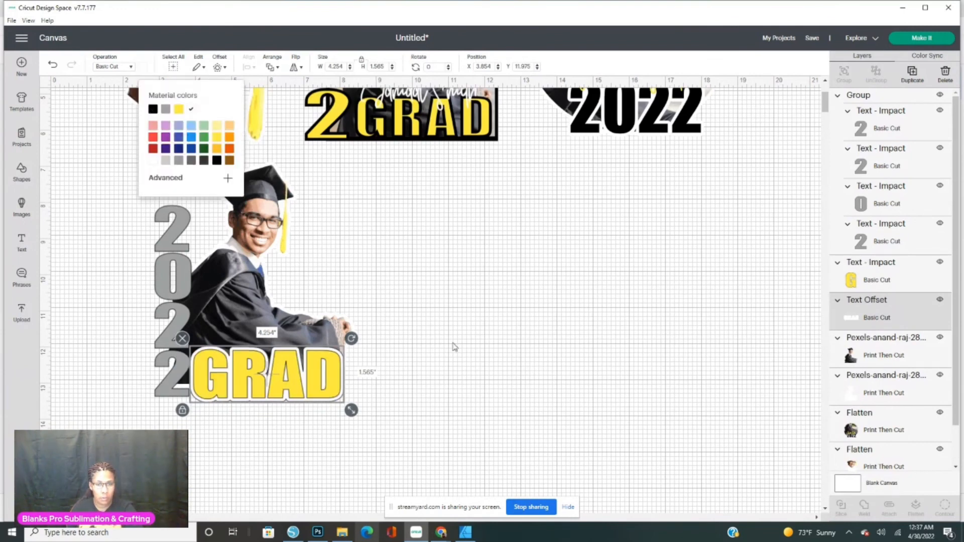
click(454, 346)
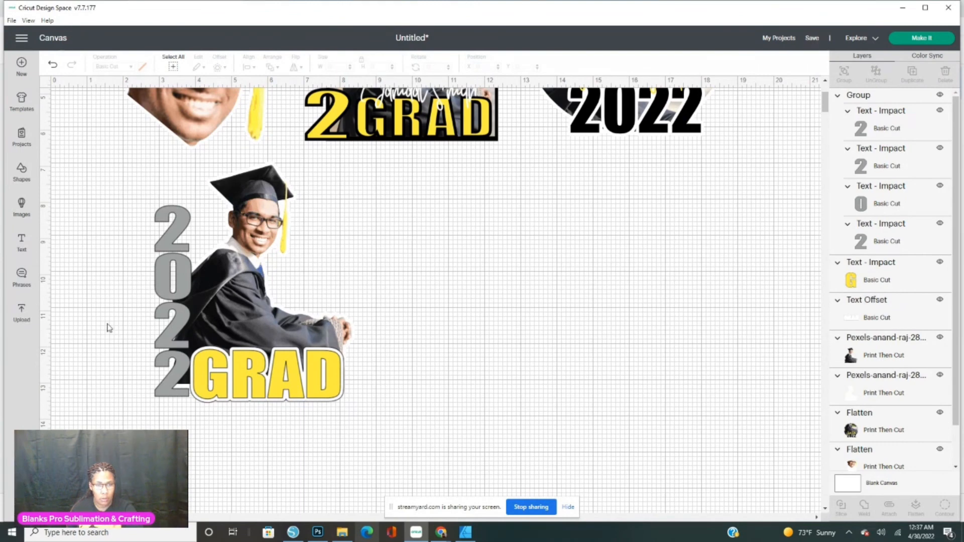
Step: Add a white offset outline around the grey 2022 column
click(166, 283)
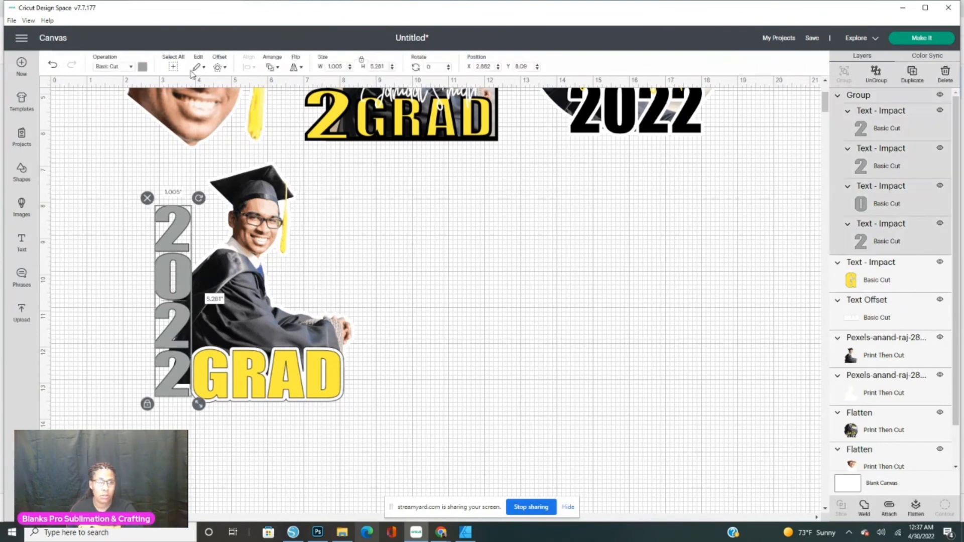
click(220, 65)
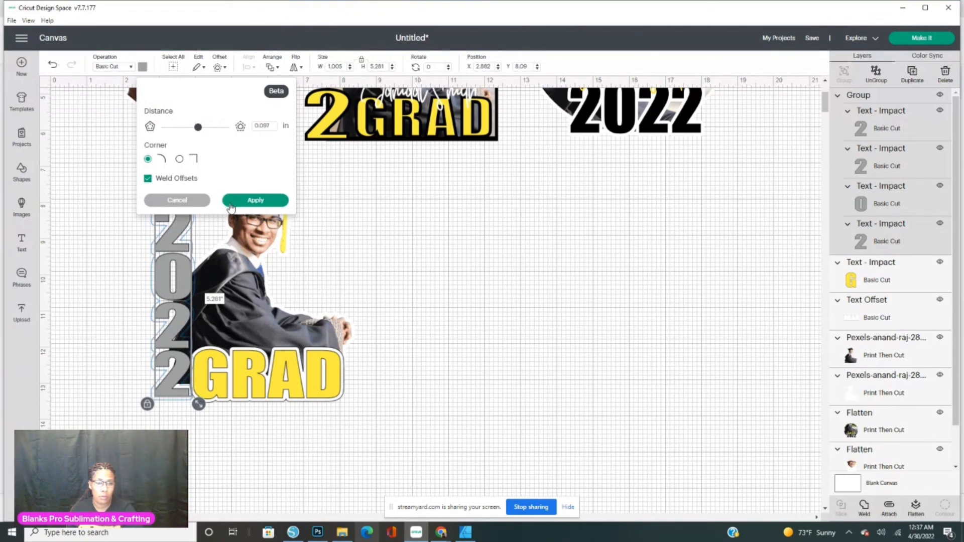
click(230, 203)
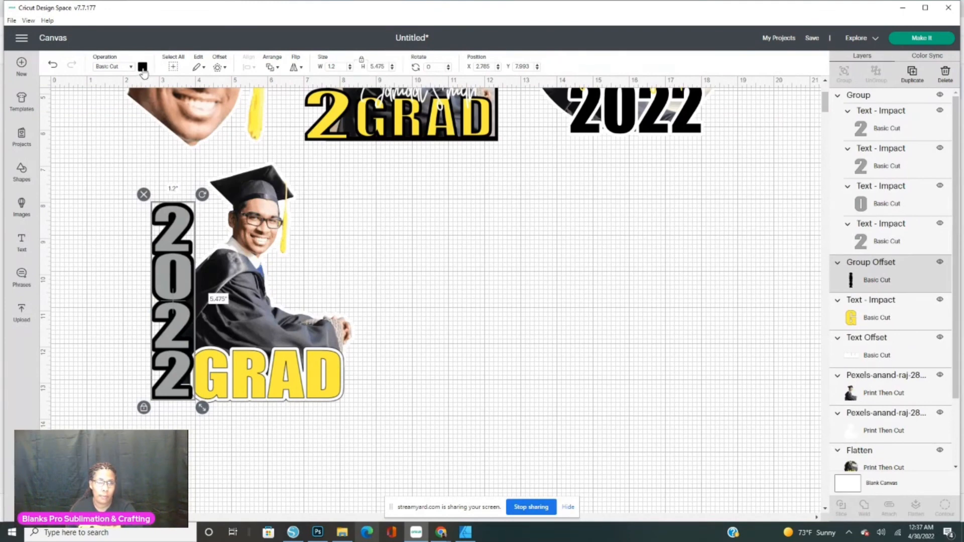
click(143, 68)
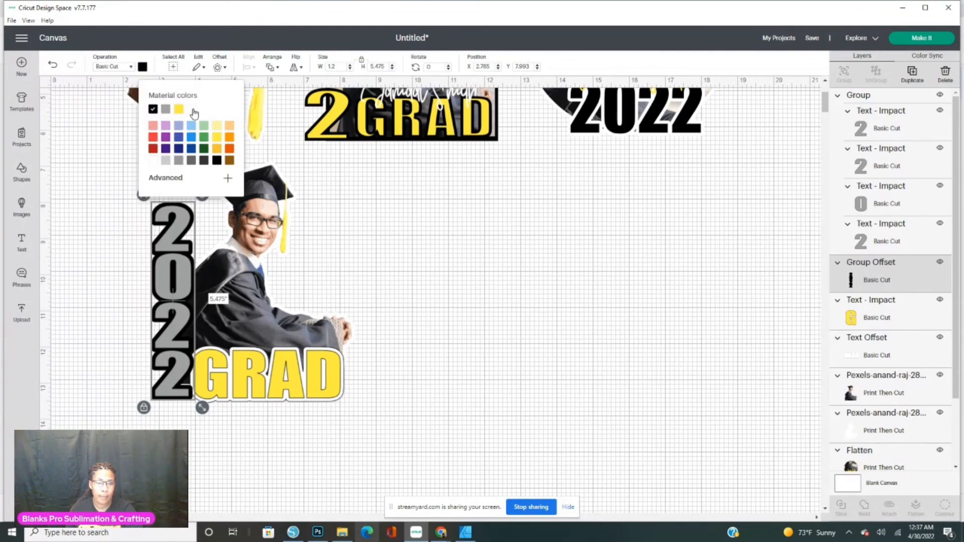
click(193, 109)
click(438, 259)
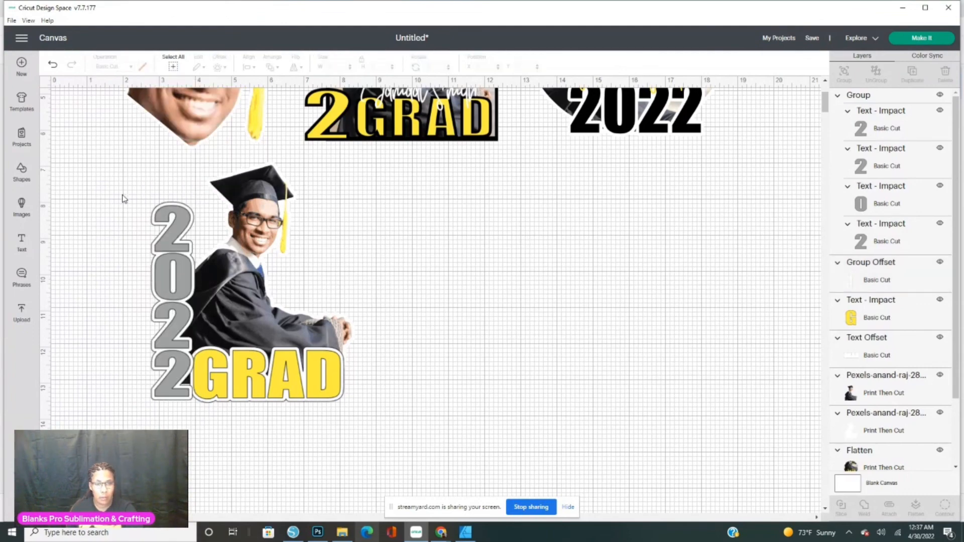
Step: Group the 2022 GRAD photo design, move it right, flatten it, and add a new text box
drag(116, 175, 408, 440)
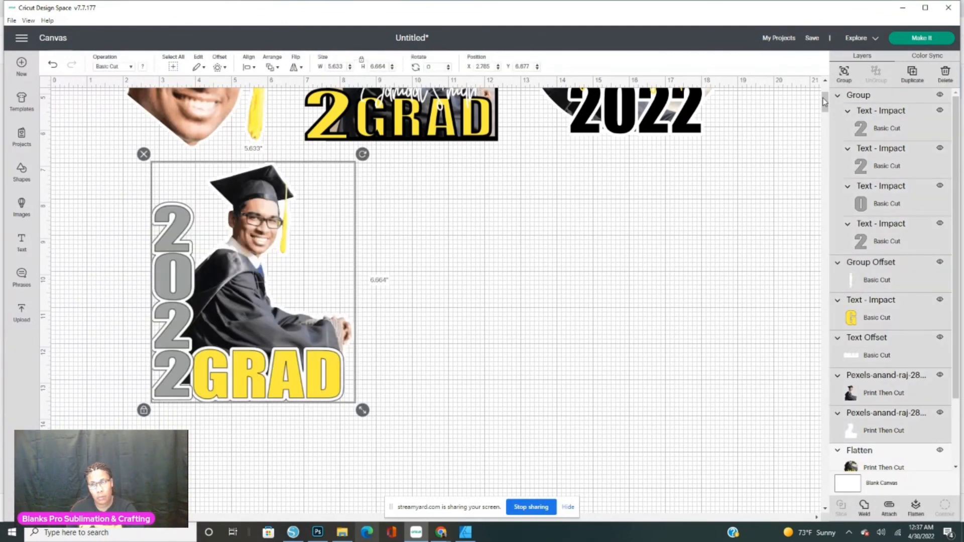
click(845, 76)
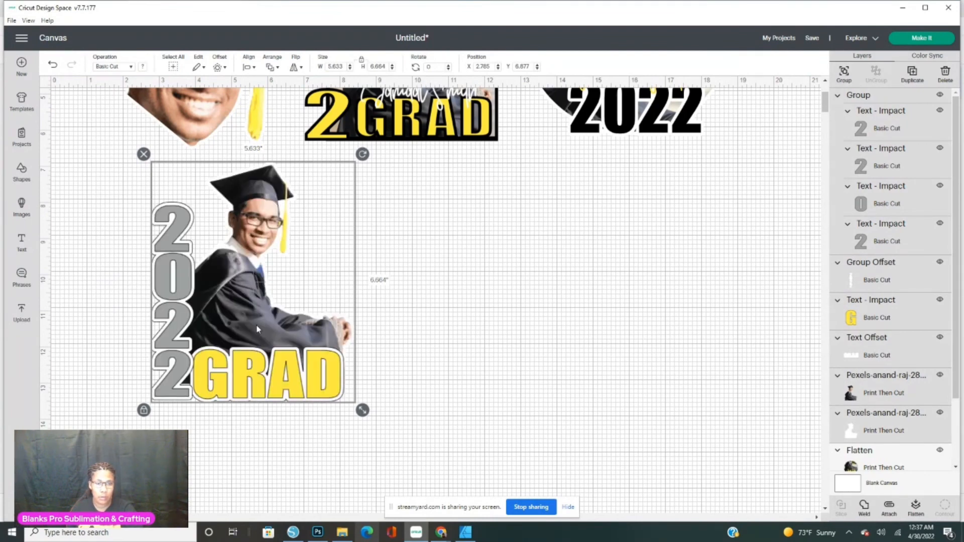
drag(238, 318, 385, 354)
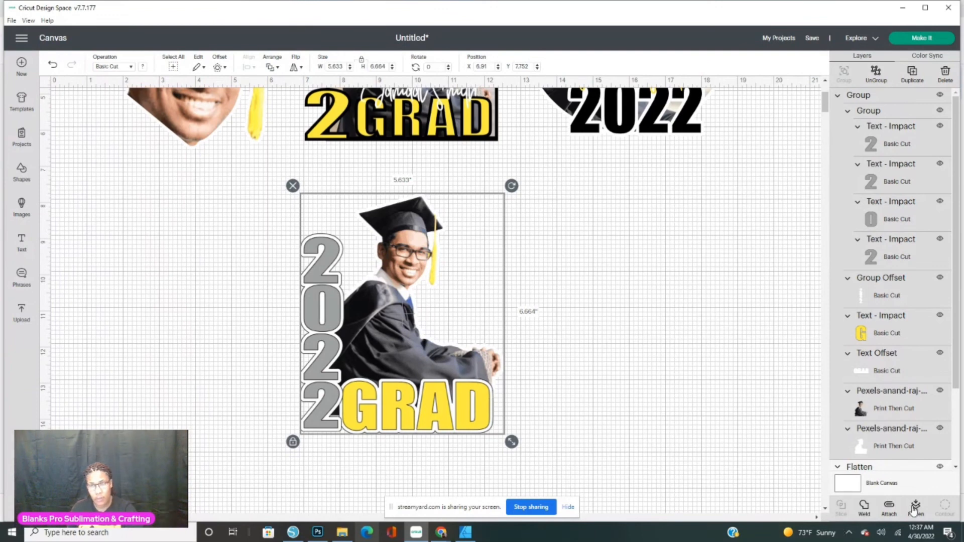
click(914, 507)
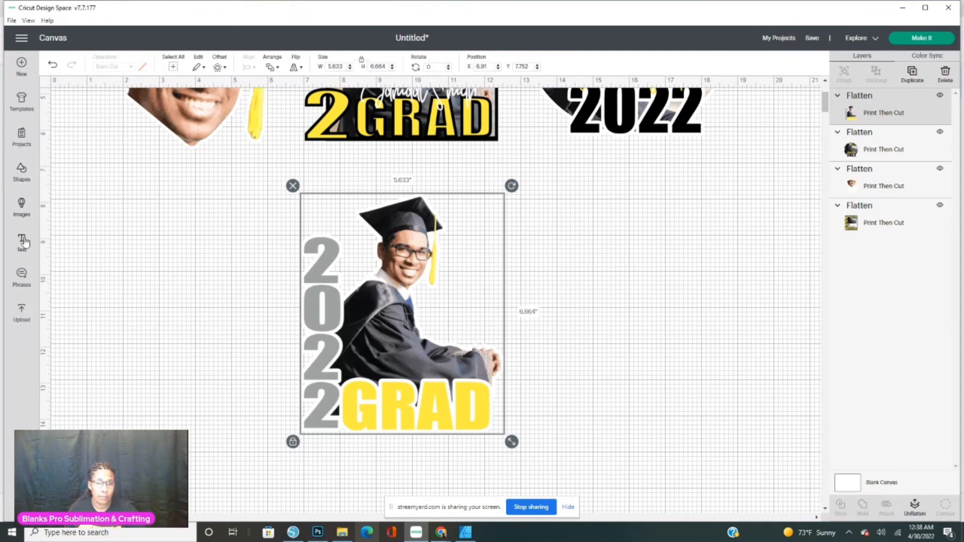
click(22, 242)
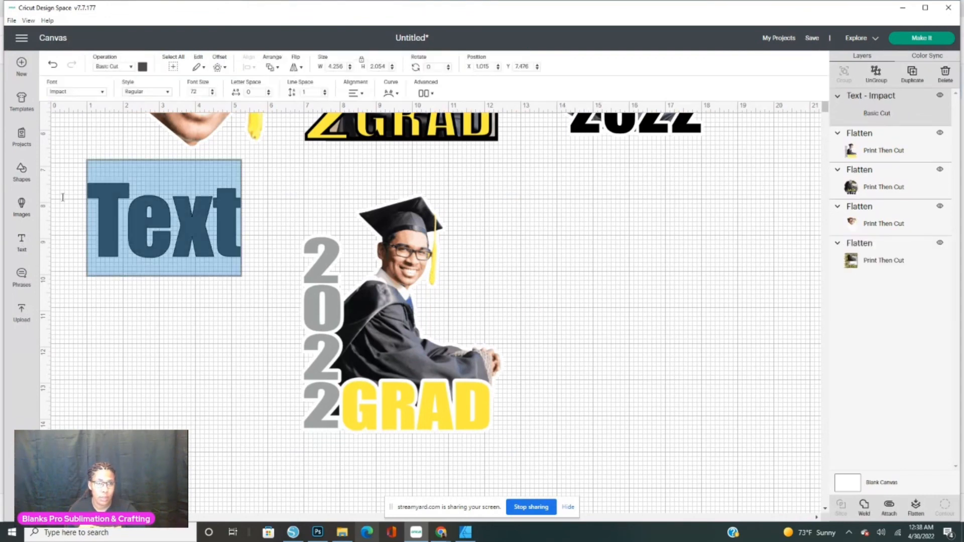
Step: Change the new placeholder text's font from Impact to the Infinite Stroke script font
click(104, 93)
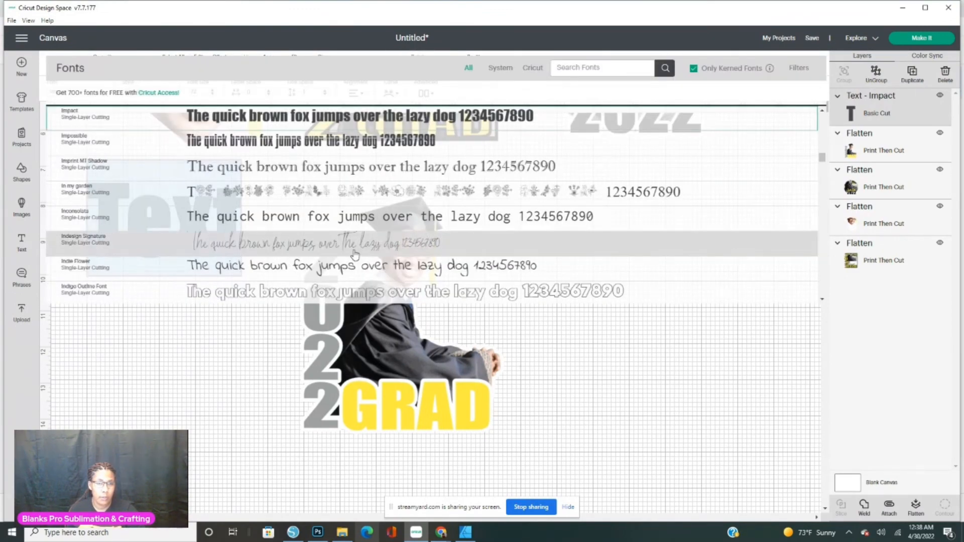
scroll(354, 254, down, 4)
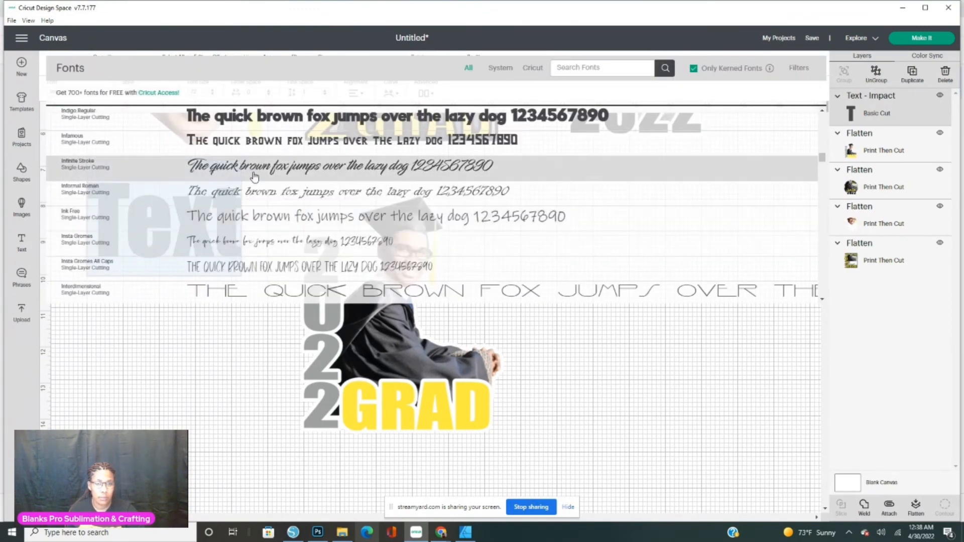
click(254, 176)
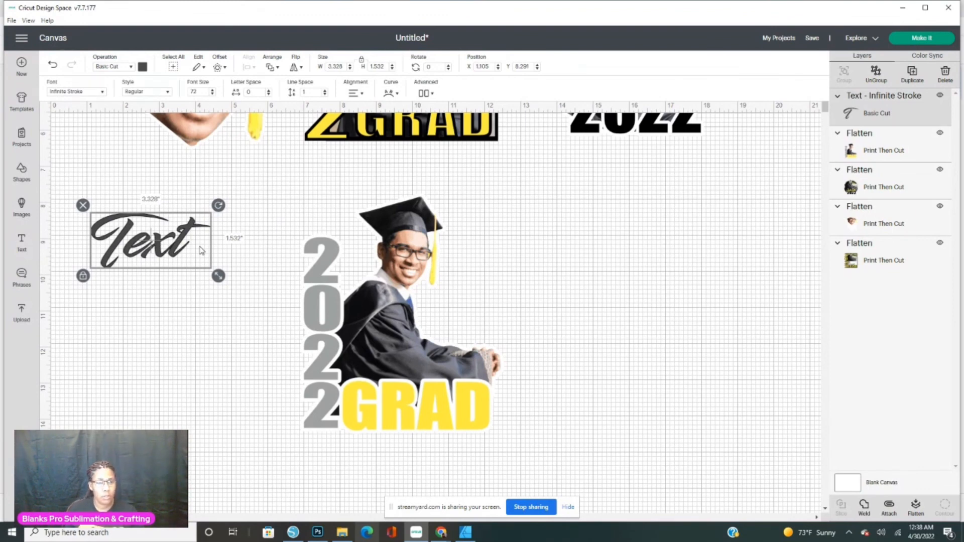
Step: Replace the placeholder word 'Text' with the graduate's full name
click(195, 234)
double_click(195, 233)
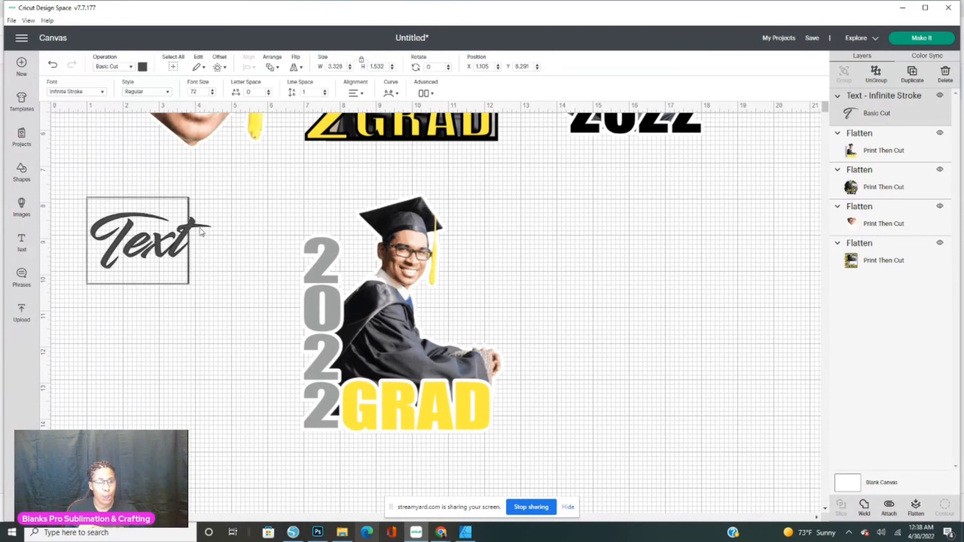
drag(200, 231, 198, 238)
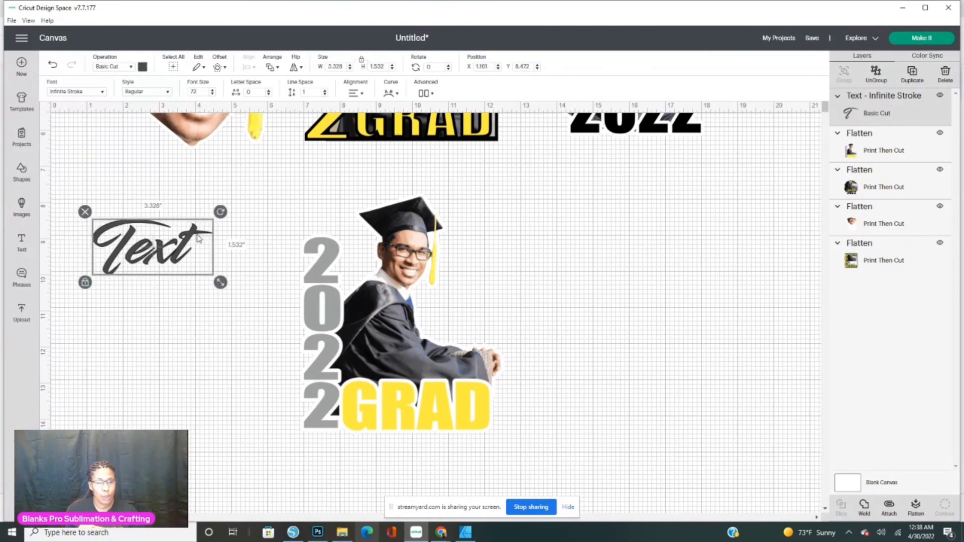
double_click(199, 239)
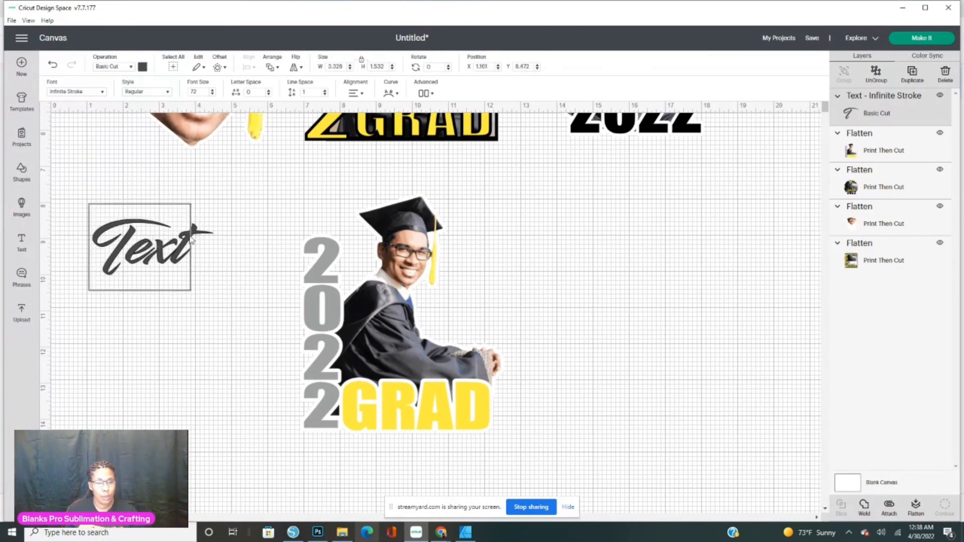
drag(195, 236, 89, 236)
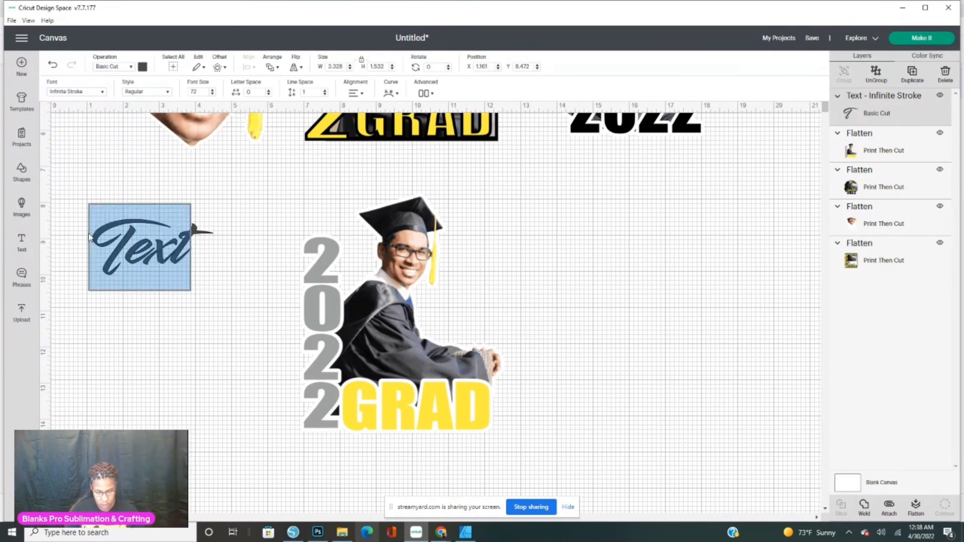
key(BackSpace)
text(Jam)
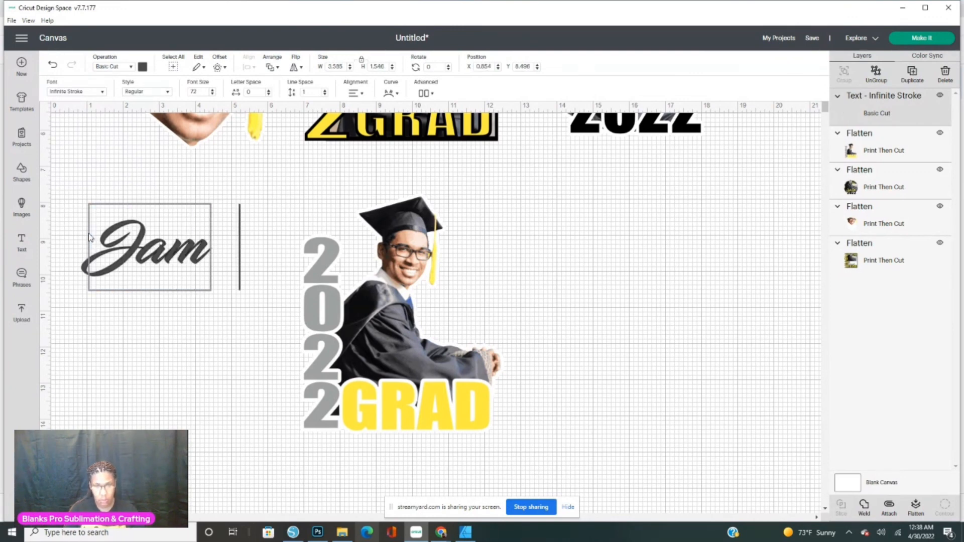
text(aalS)
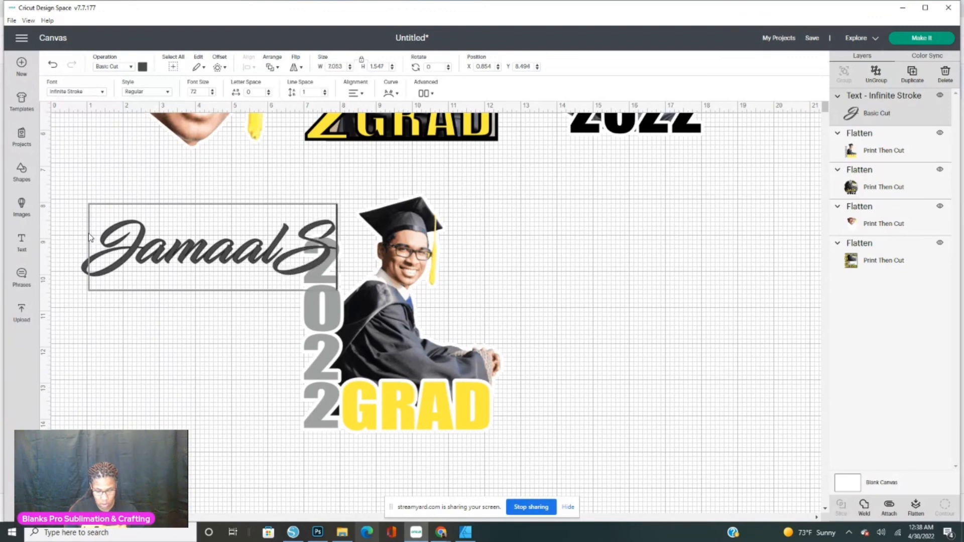
text(mith)
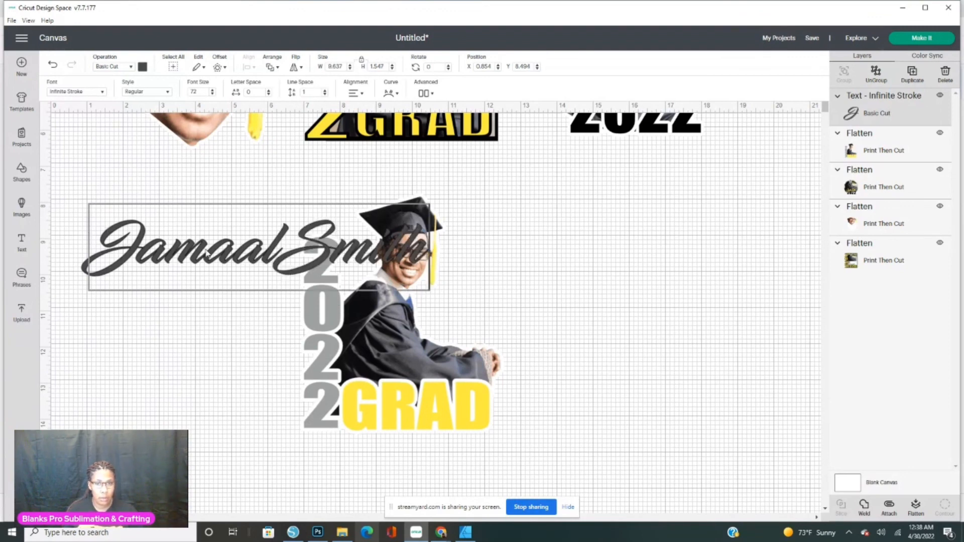
click(553, 304)
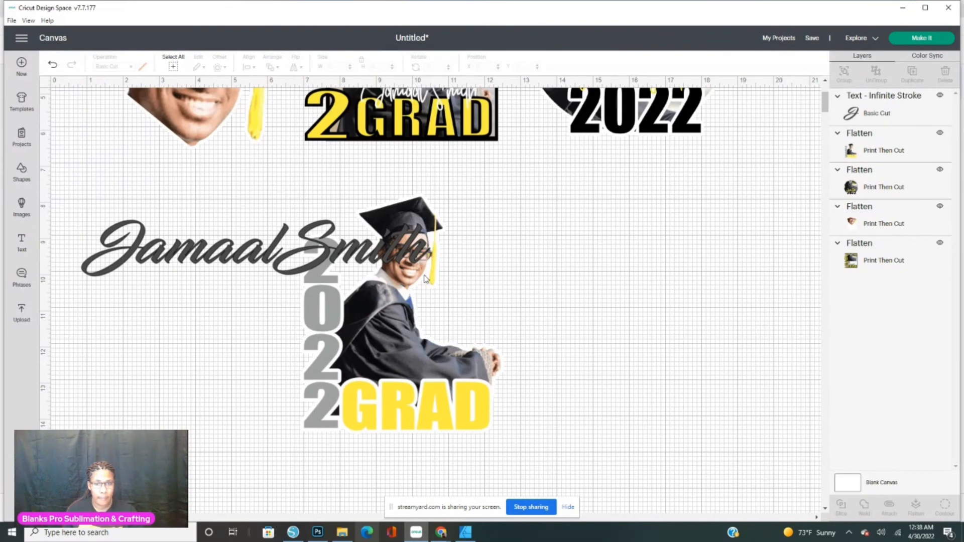
Step: Resize the name to 3.772 × 0.978 in, with proportions unlocked, and place it across the top of GRAD
click(425, 279)
drag(436, 280, 231, 252)
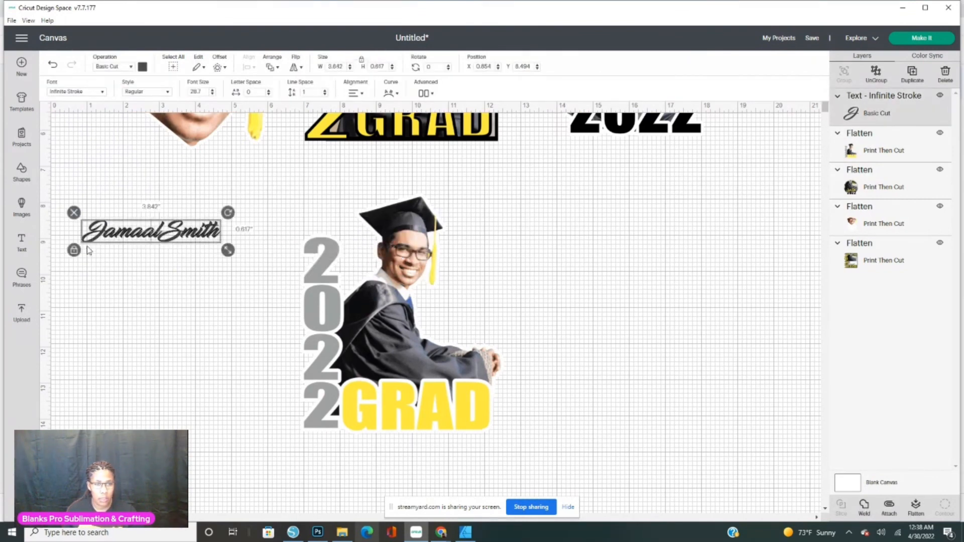
click(73, 250)
drag(227, 250, 451, 383)
drag(451, 384, 451, 384)
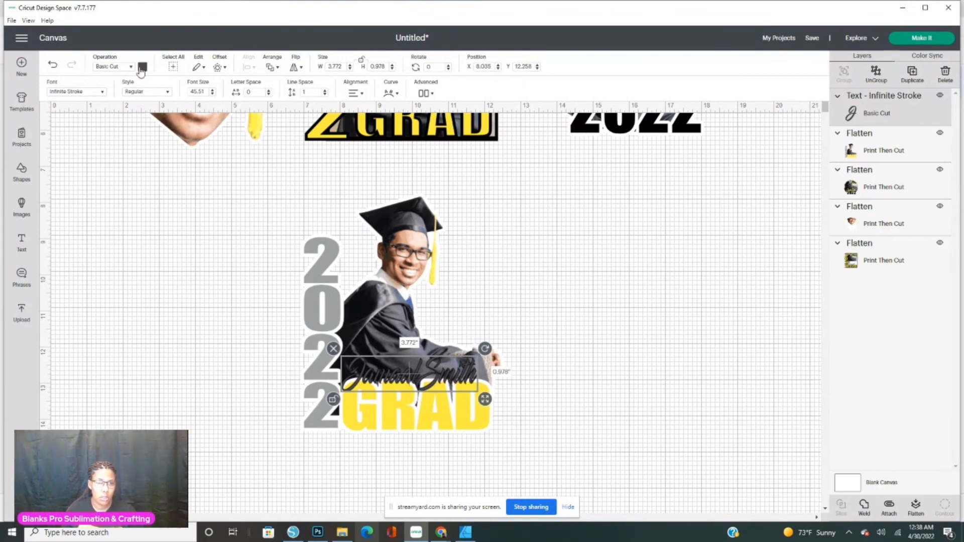
Step: Colour the script name grey after trying yellow and black
click(142, 67)
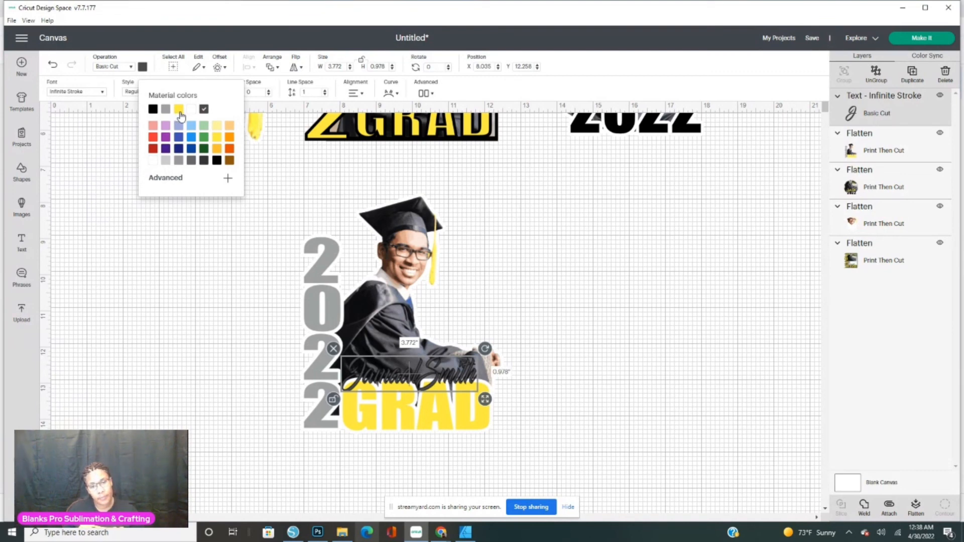
click(179, 110)
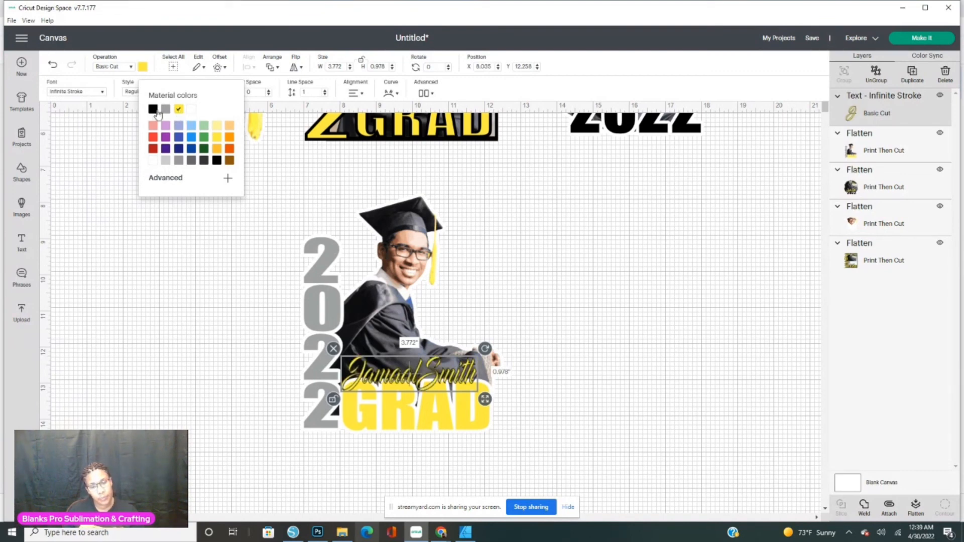
click(153, 110)
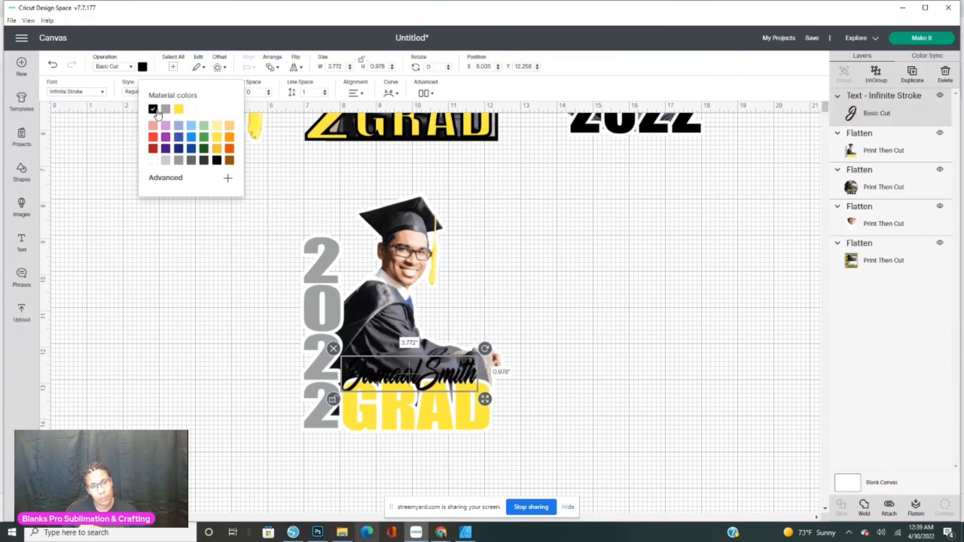
click(166, 110)
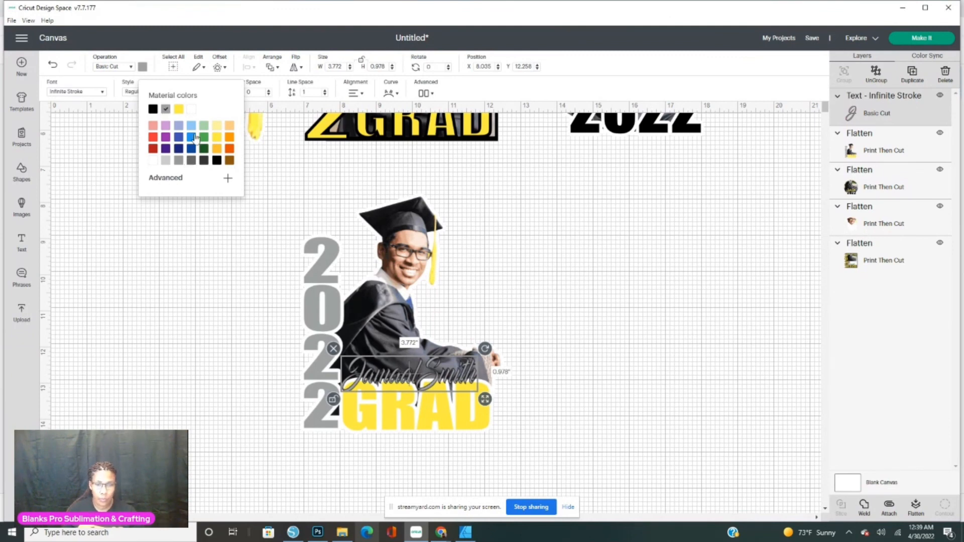
click(499, 394)
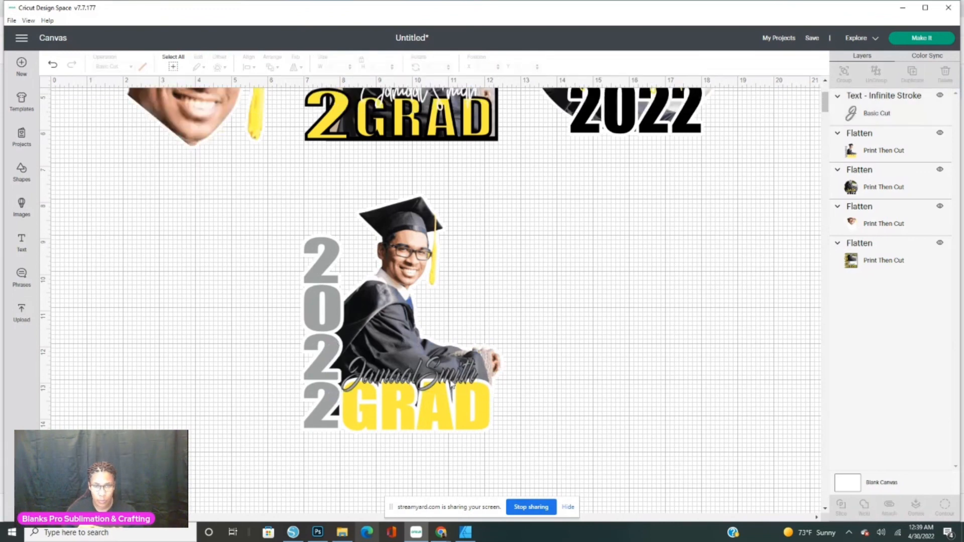
Step: Nudge the grey name slightly up and right over GRAD
click(452, 386)
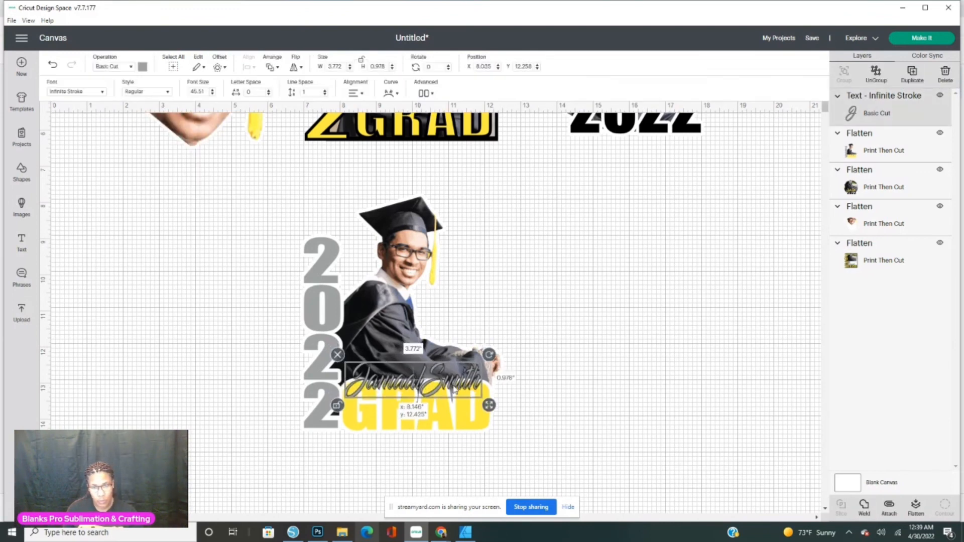
drag(455, 390, 458, 386)
click(589, 372)
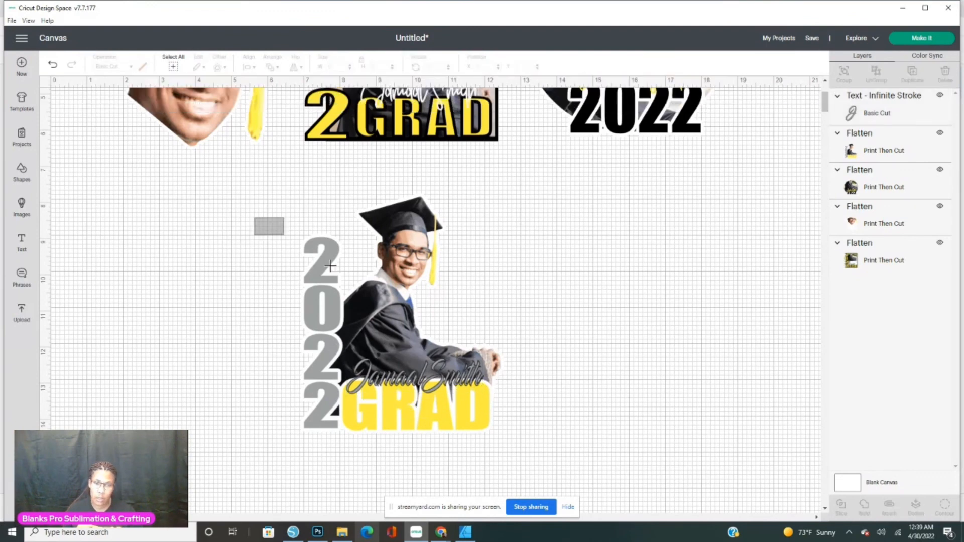
Step: Unflatten the 2022 GRAD design, then flatten it with the grey name into one image
drag(330, 267, 504, 467)
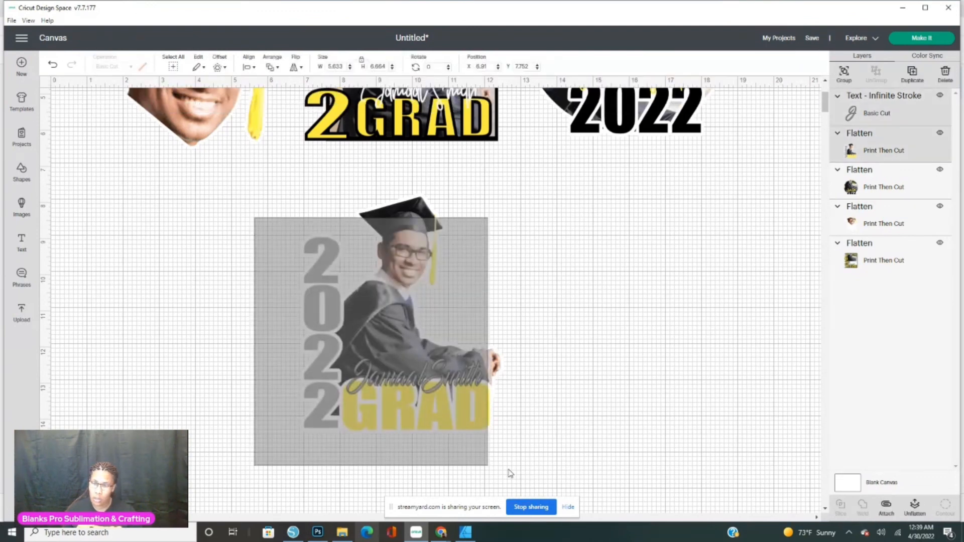
click(916, 515)
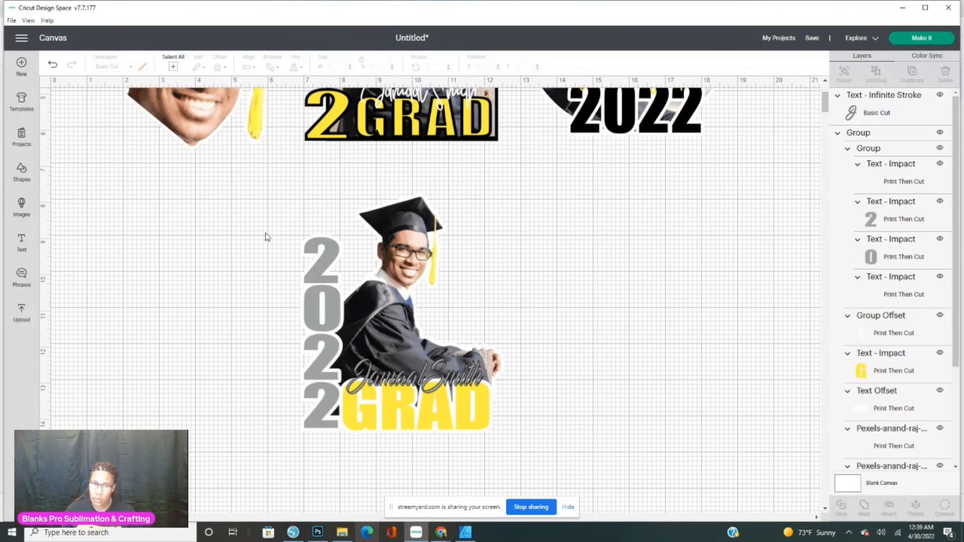
drag(265, 231, 571, 493)
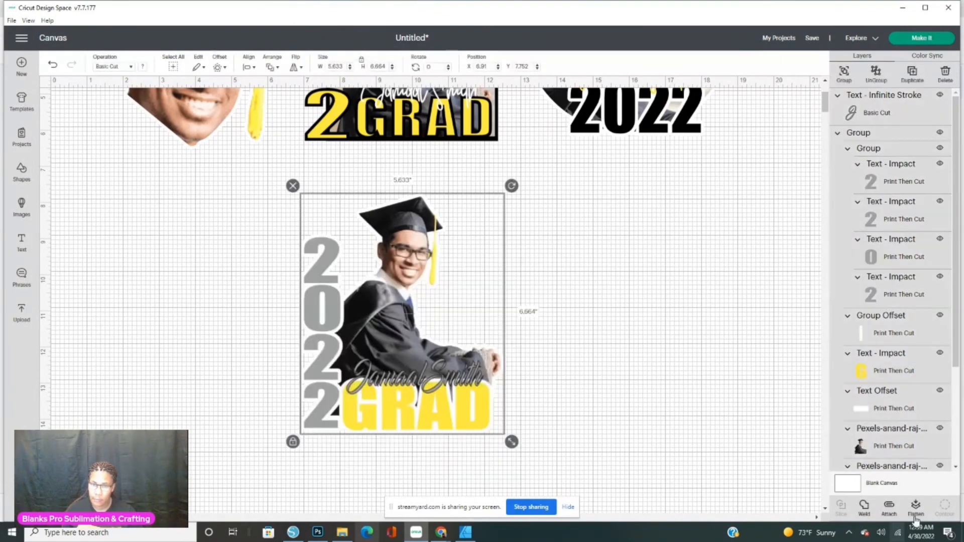
click(920, 510)
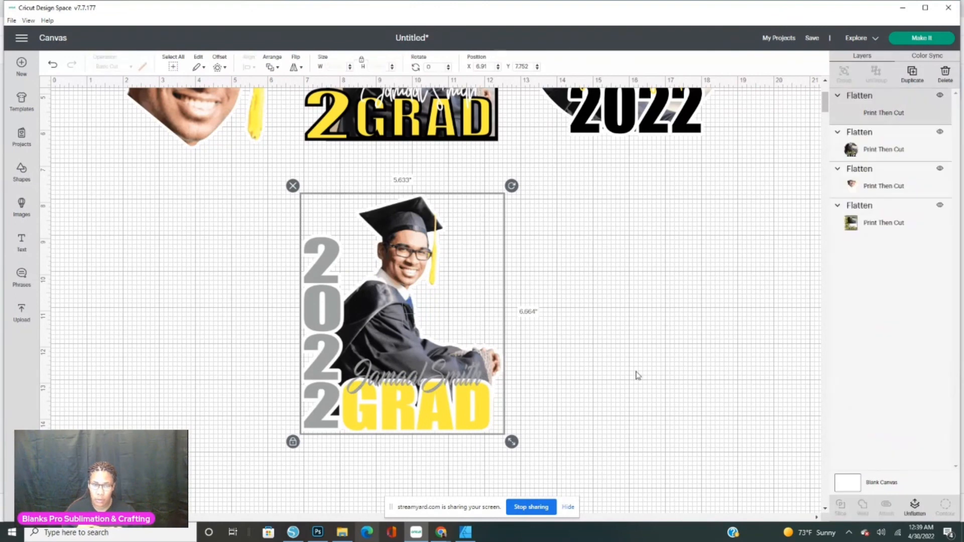
click(612, 359)
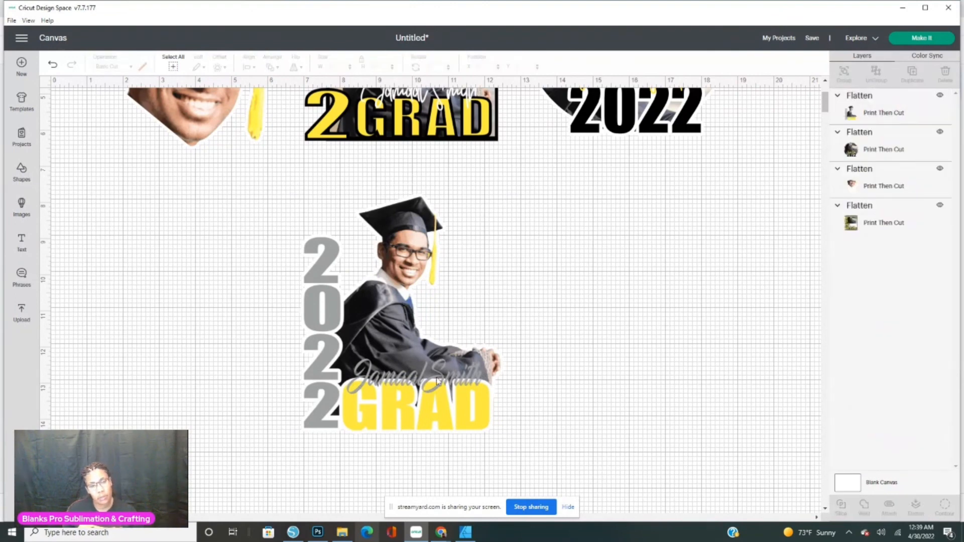
drag(267, 182, 526, 471)
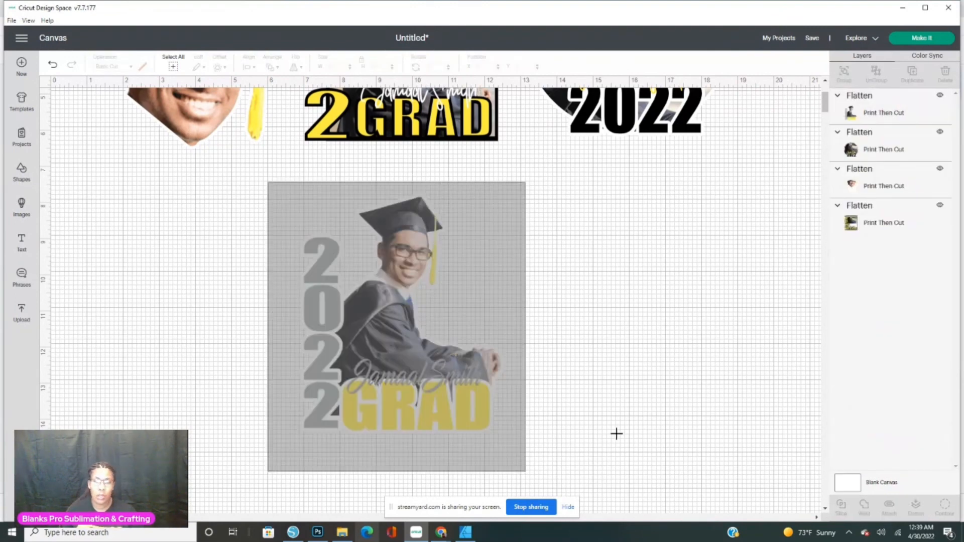
Step: Move the sitting grad sticker to the left, the circle beside it, and the 2022 GRAD square down
scroll(651, 416, up, 2)
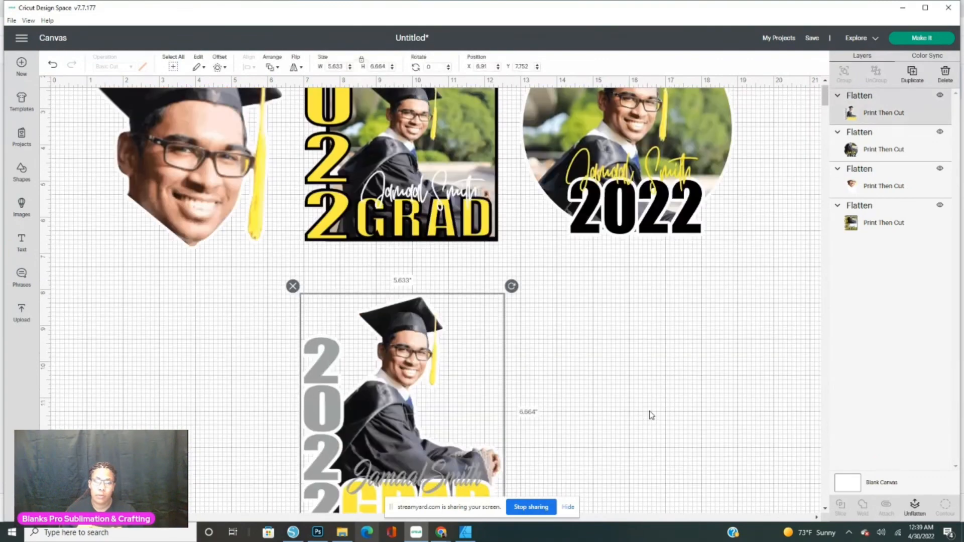
scroll(651, 415, up, 2)
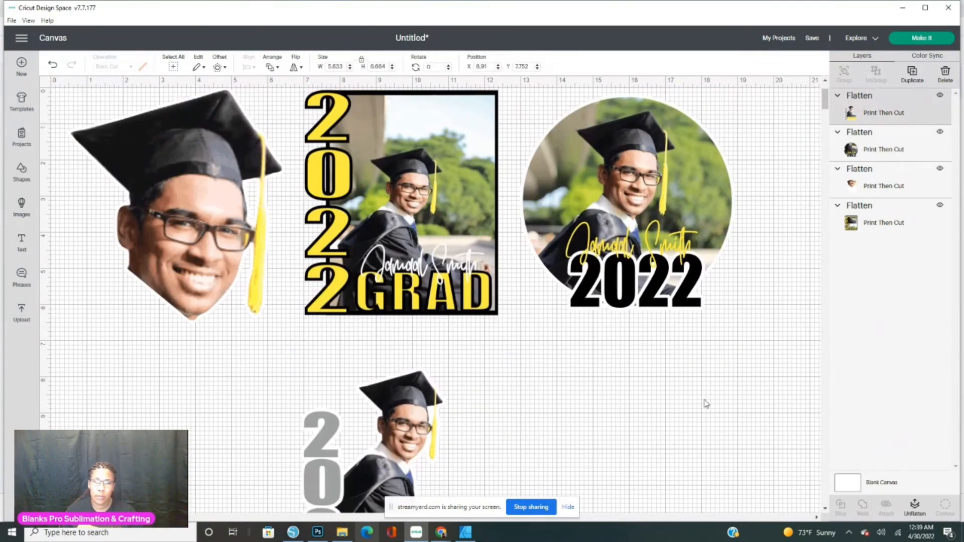
scroll(703, 400, down, 2)
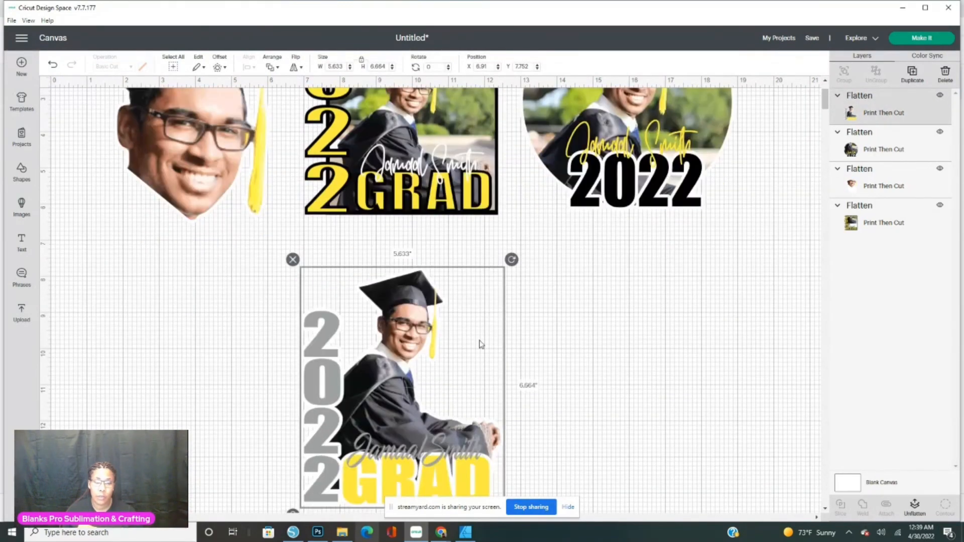
drag(399, 377, 177, 364)
drag(203, 287, 203, 286)
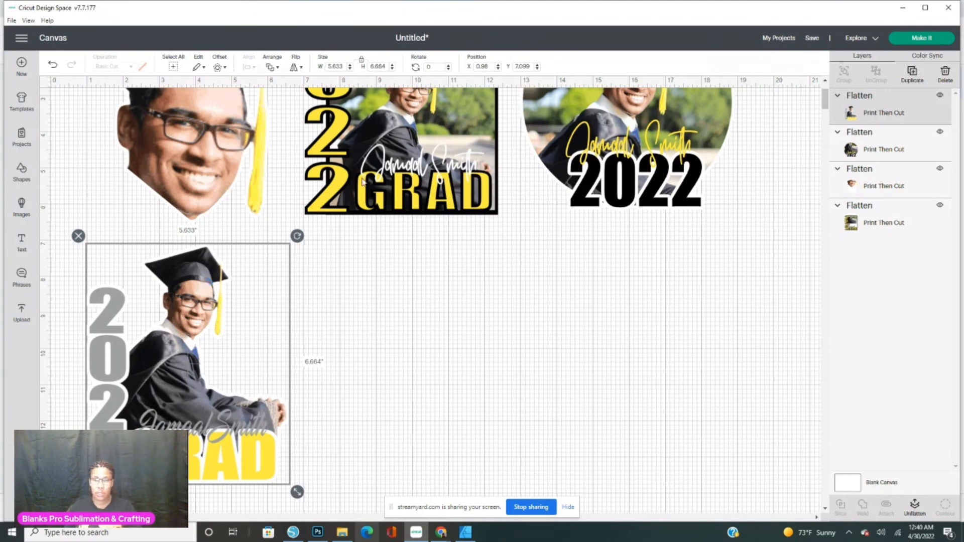
drag(618, 192, 407, 443)
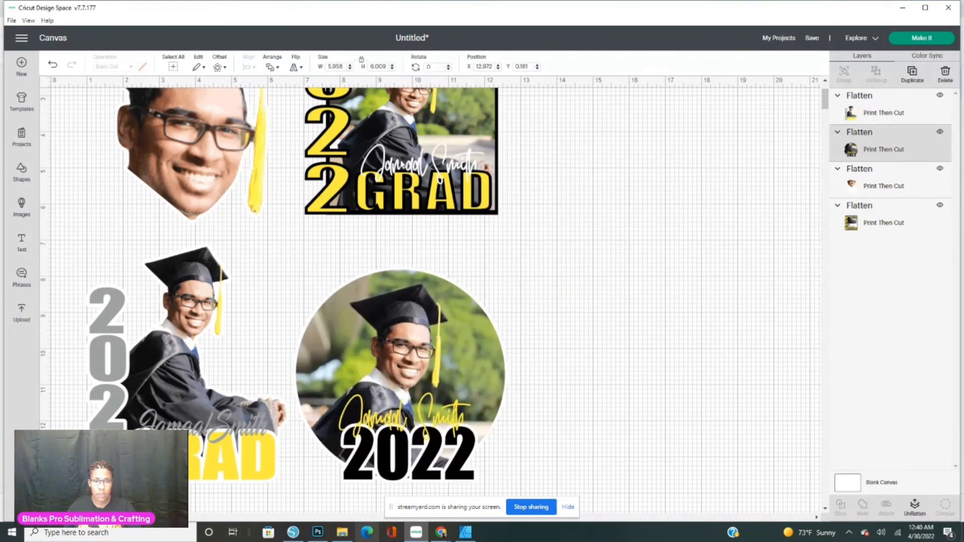
drag(402, 168, 402, 191)
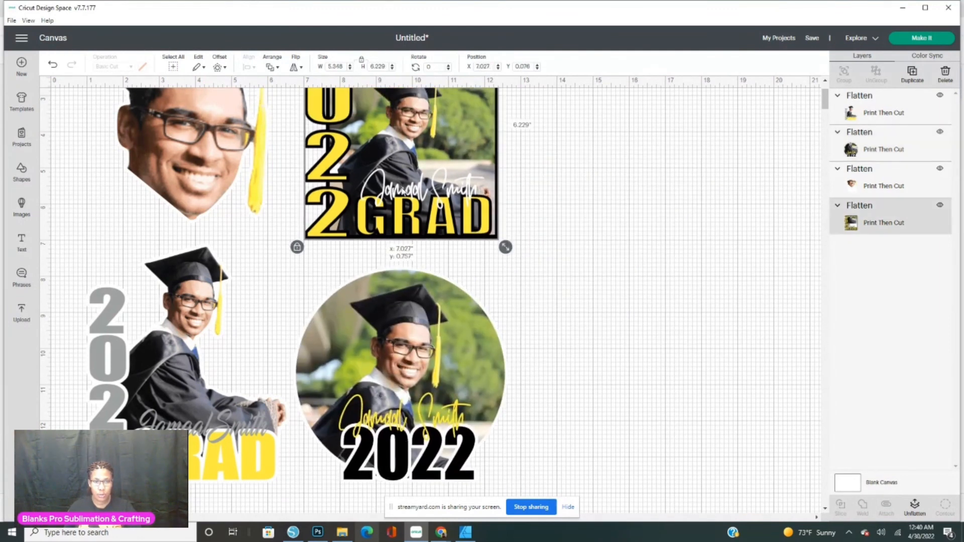
Step: Place the 2022 GRAD square at right, the circle in the middle, and the face sticker at left
scroll(544, 237, up, 3)
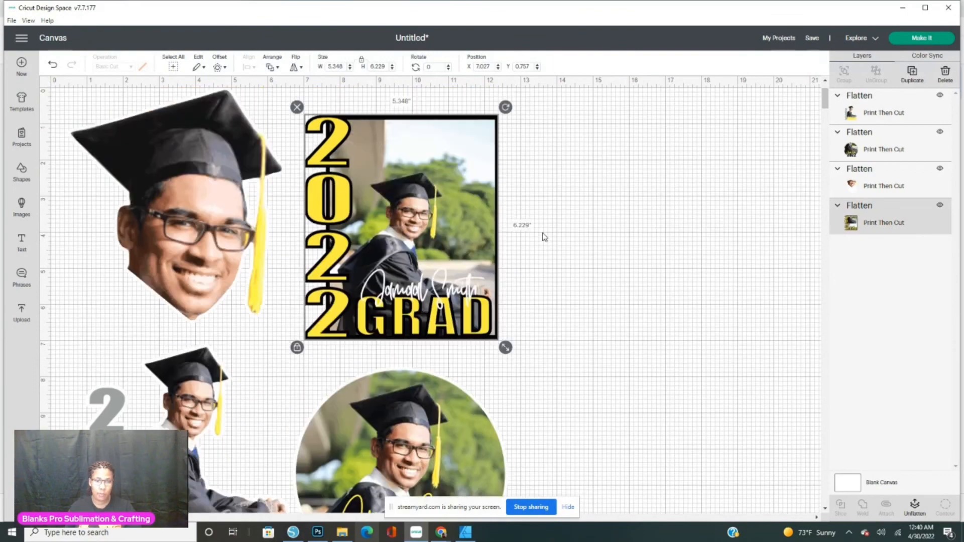
scroll(544, 237, down, 3)
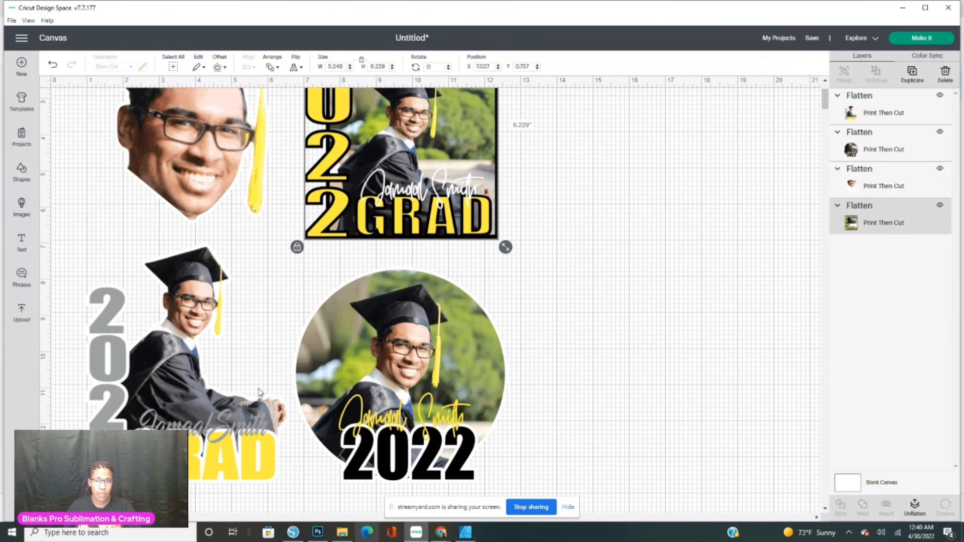
drag(374, 213, 731, 298)
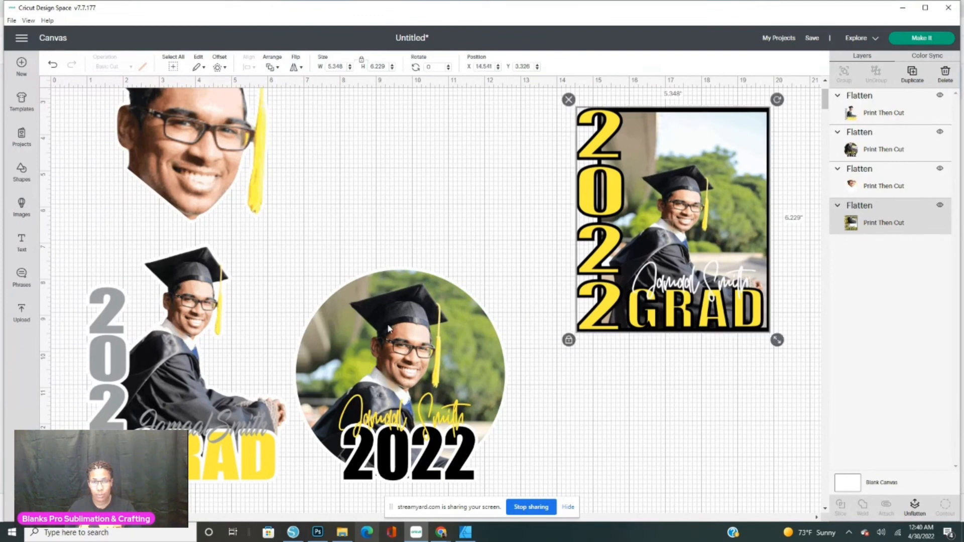
drag(386, 372, 438, 230)
drag(204, 134, 261, 264)
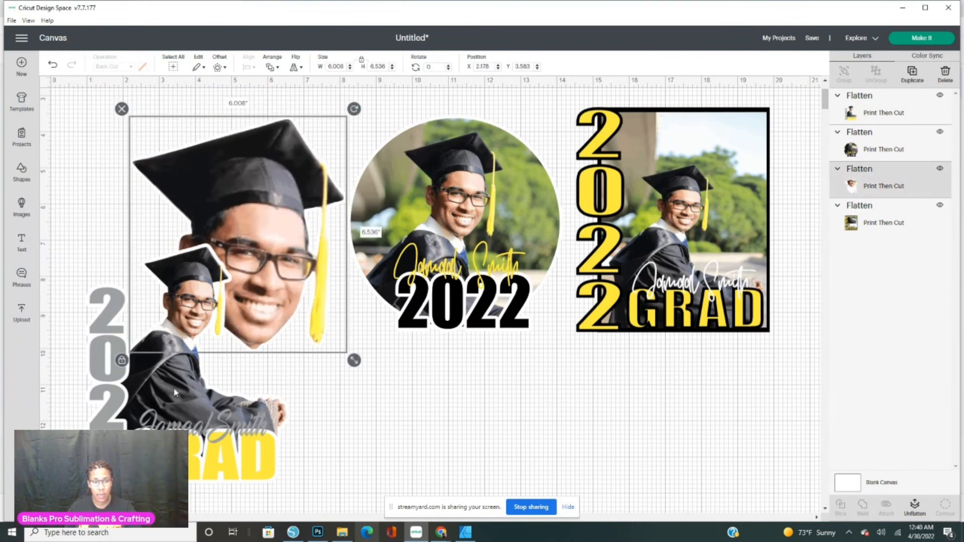
mouse_move(158, 425)
mouse_down()
mouse_move(243, 426)
mouse_move(142, 427)
mouse_move(156, 453)
mouse_move(146, 432)
mouse_up()
click(884, 221)
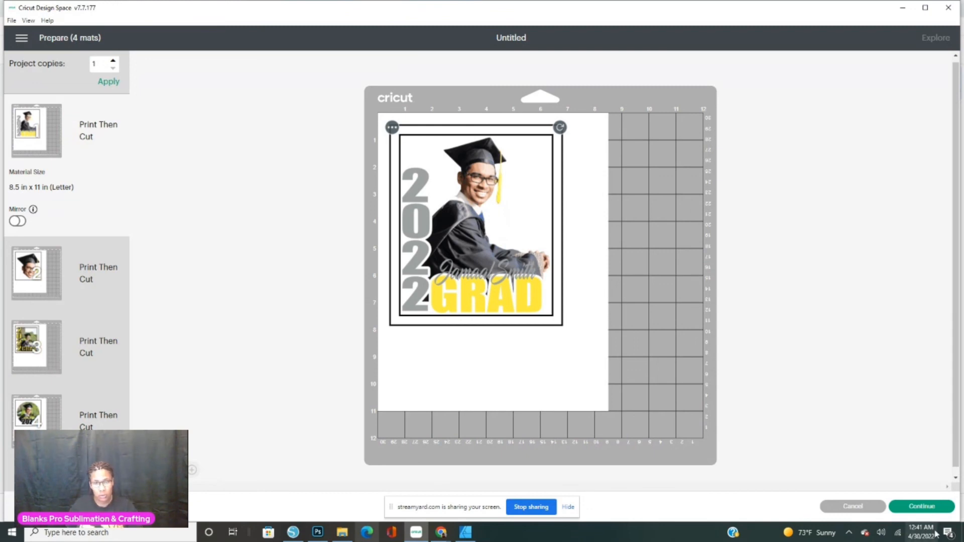
Step: Continue past the four Letter-size Print Then Cut mats to the print step
click(938, 513)
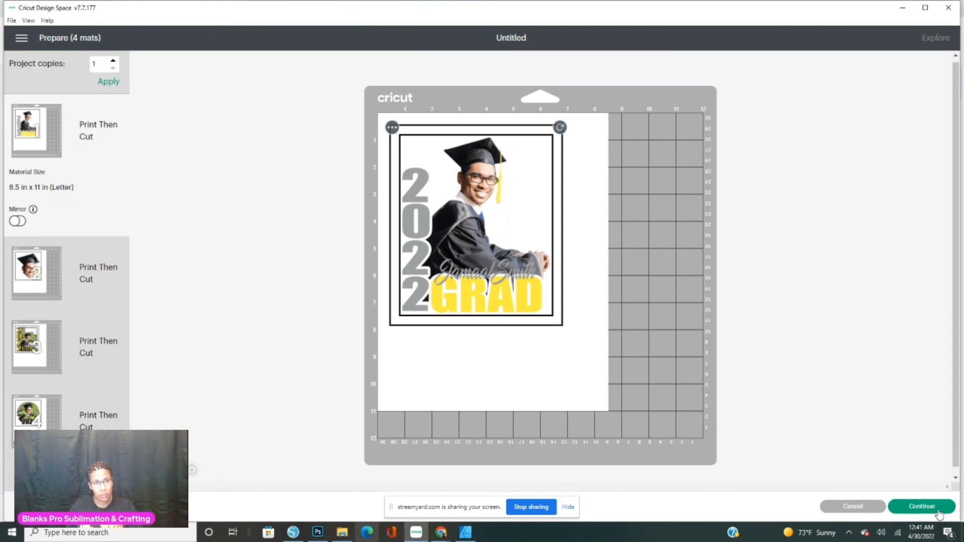